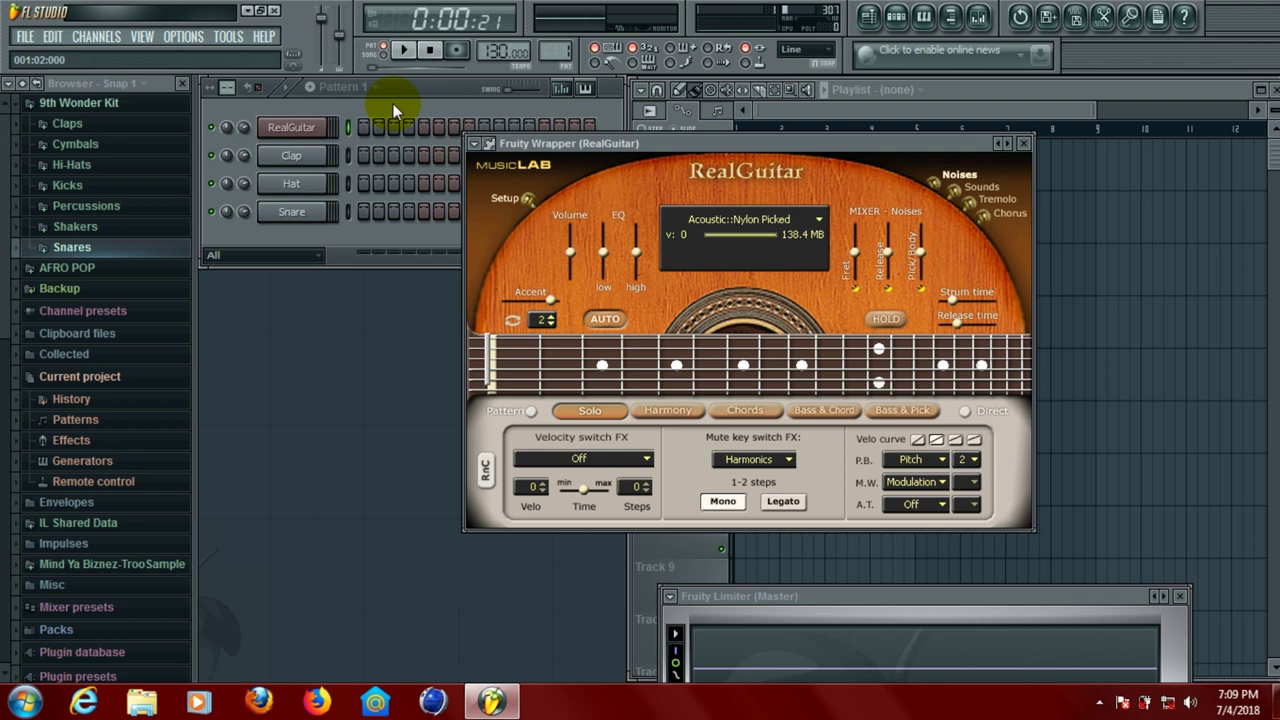
click(290, 127)
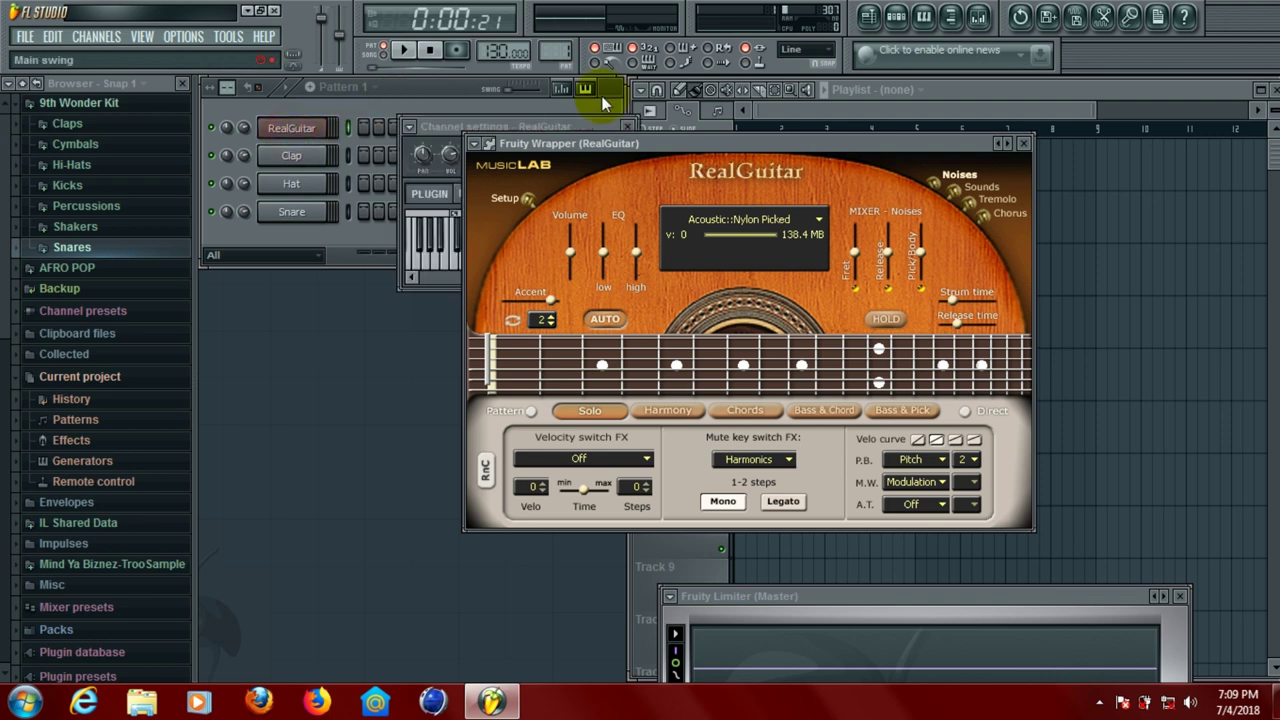
click(460, 54)
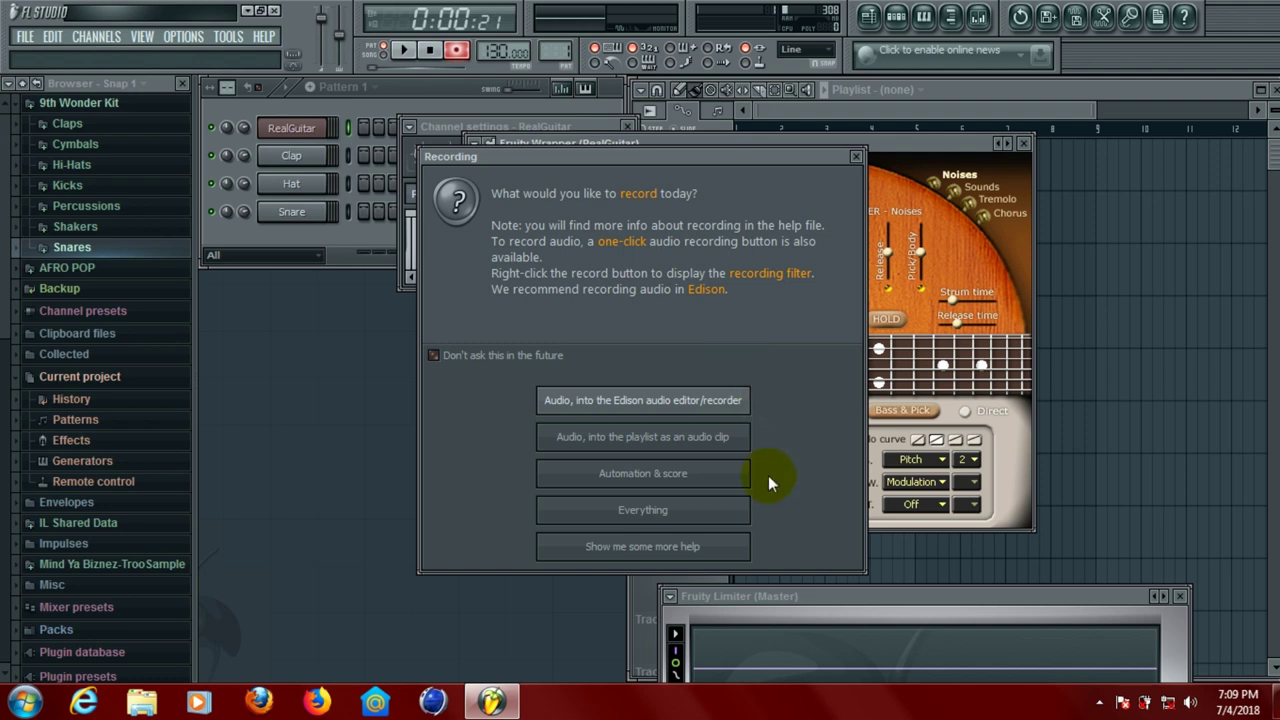
click(856, 156)
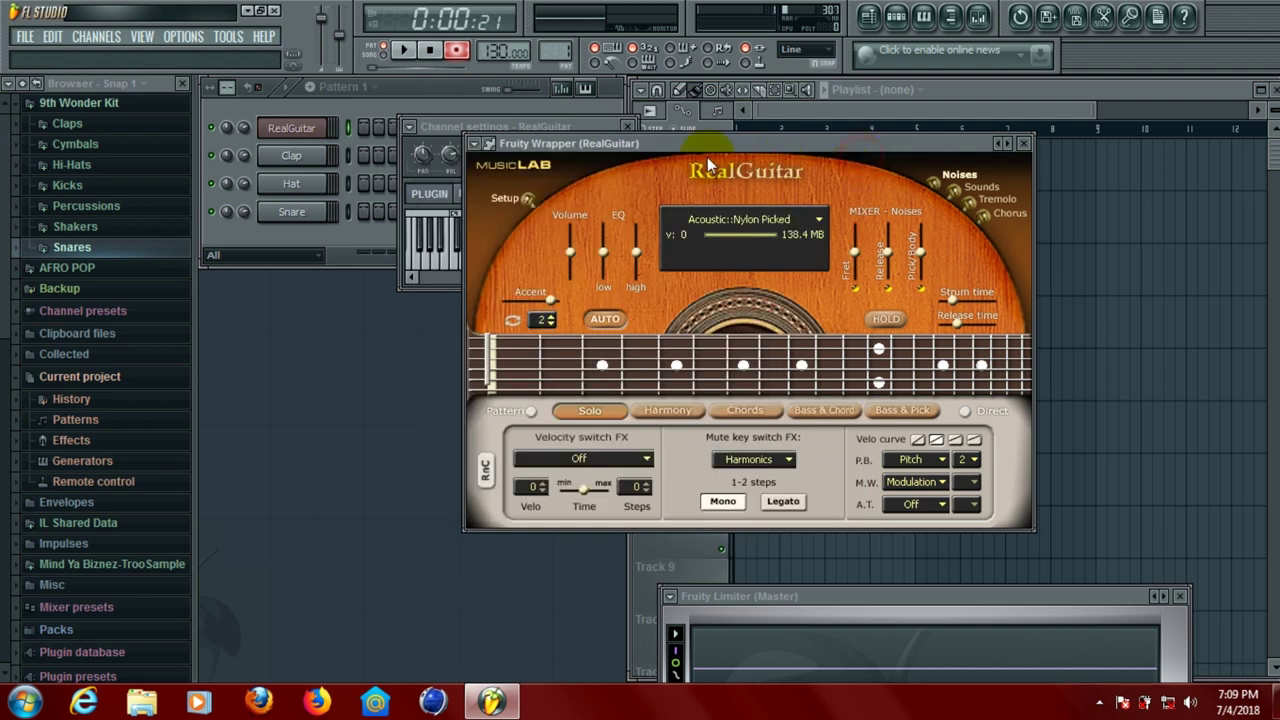
click(457, 122)
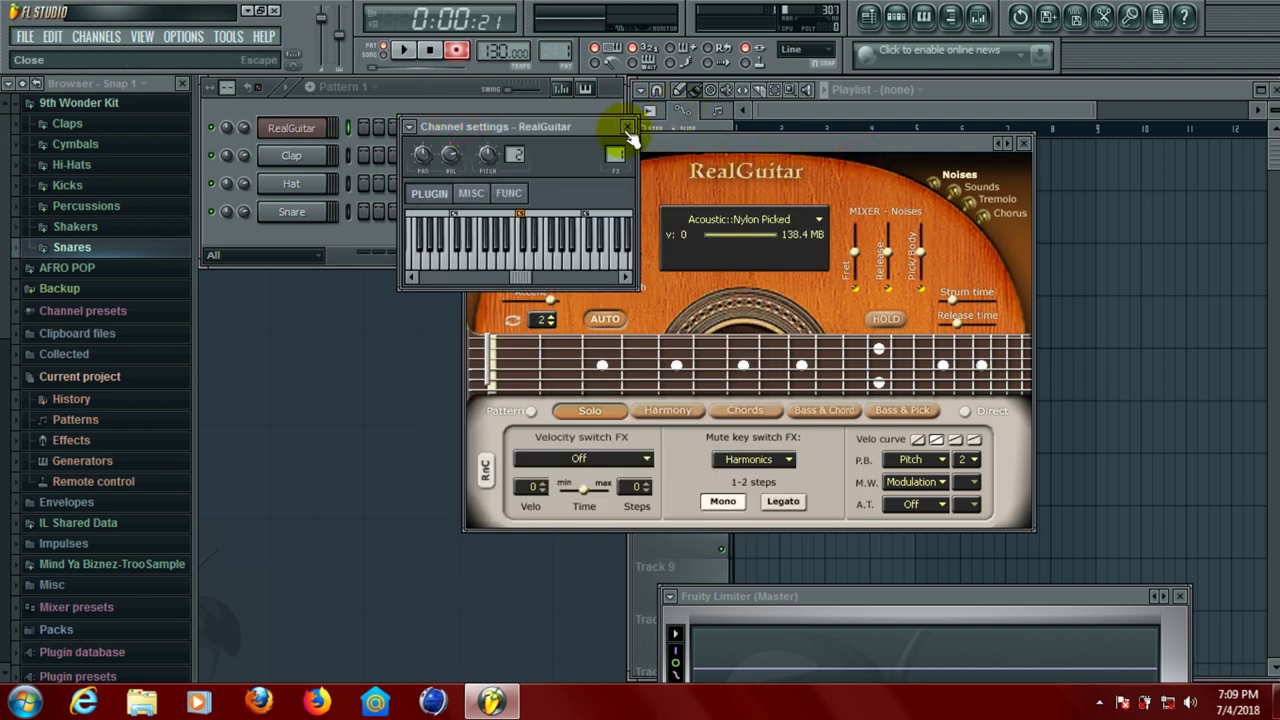
click(626, 128)
click(457, 51)
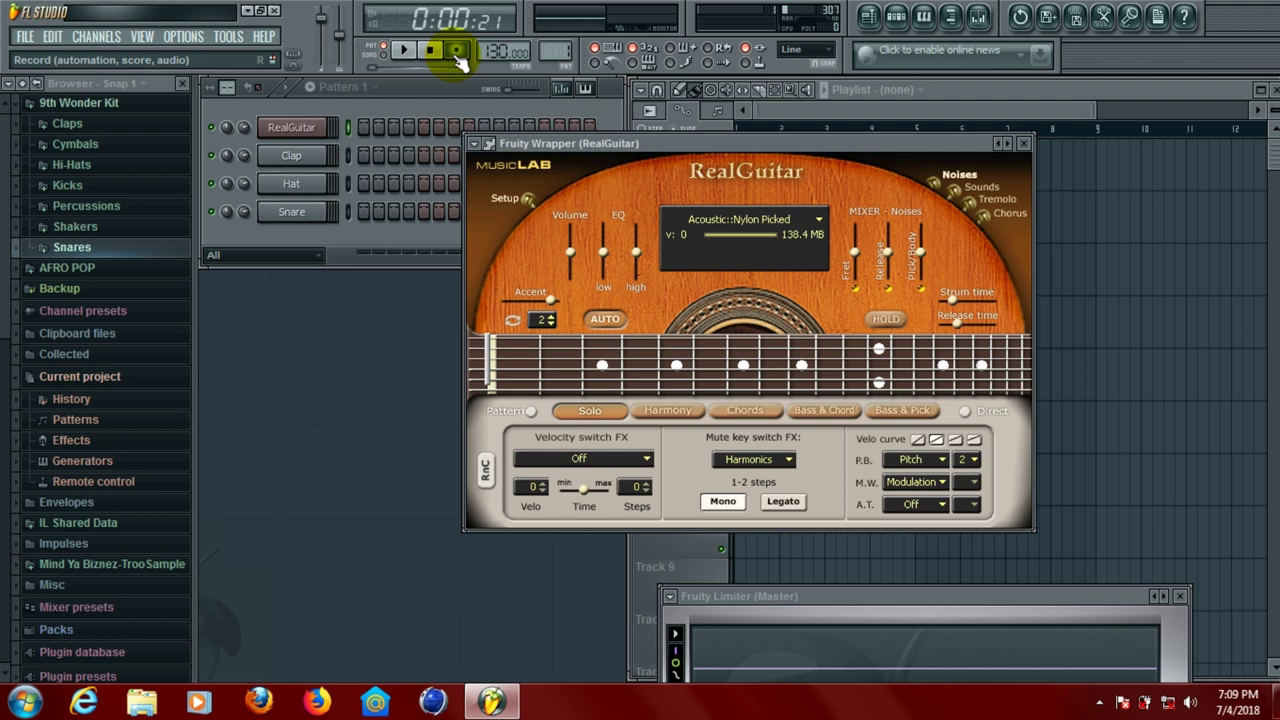
Set the tempo to 93 BPM and arm recording for everything with the RealGuitar channel active
click(317, 128)
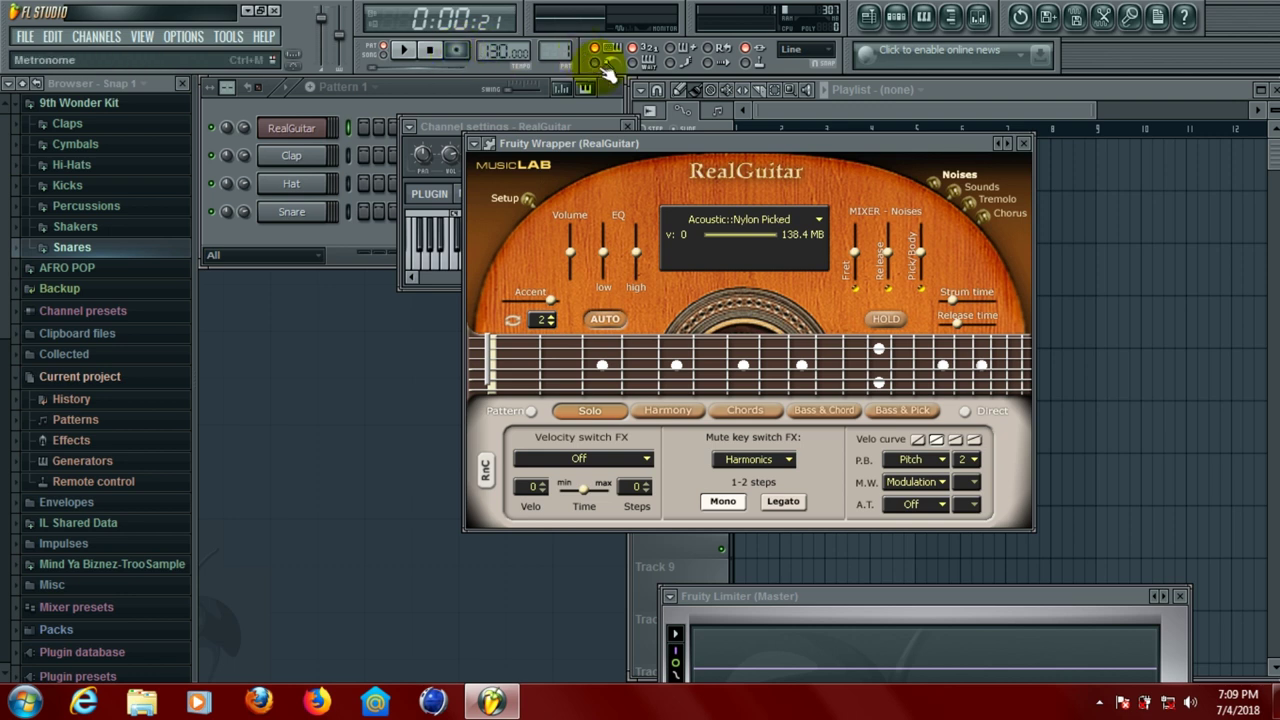
drag(500, 50, 500, 88)
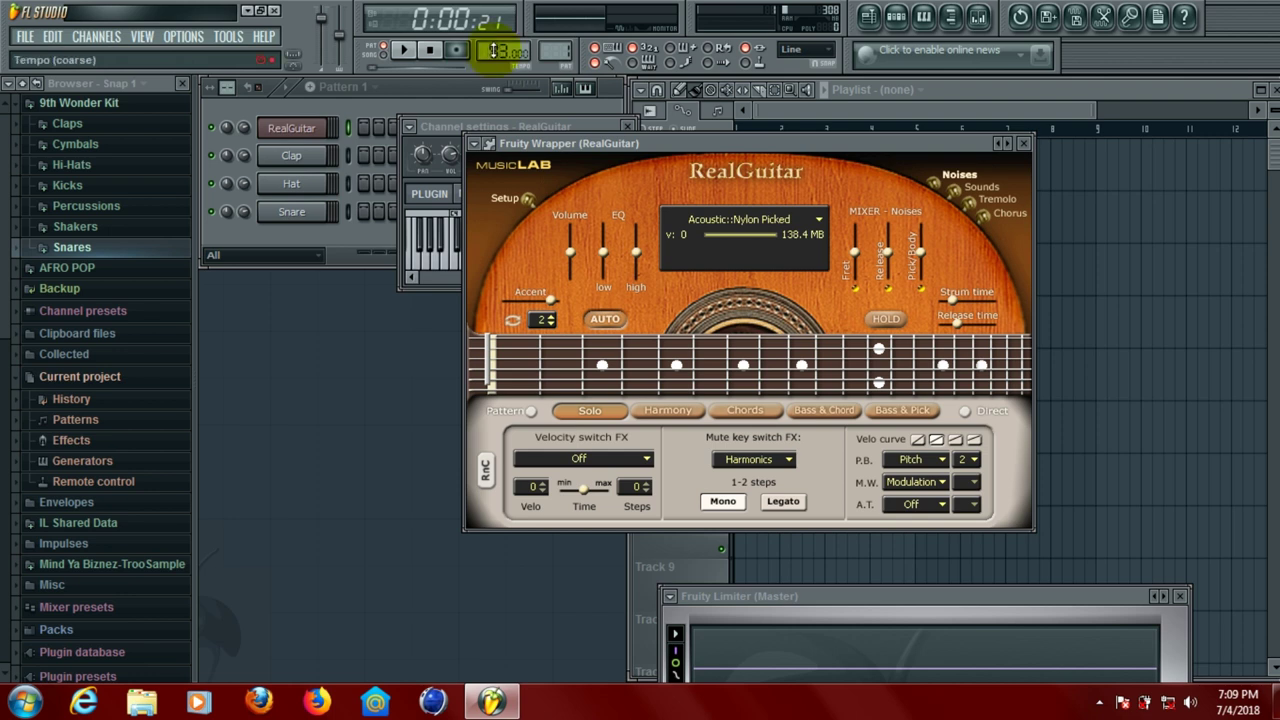
click(457, 55)
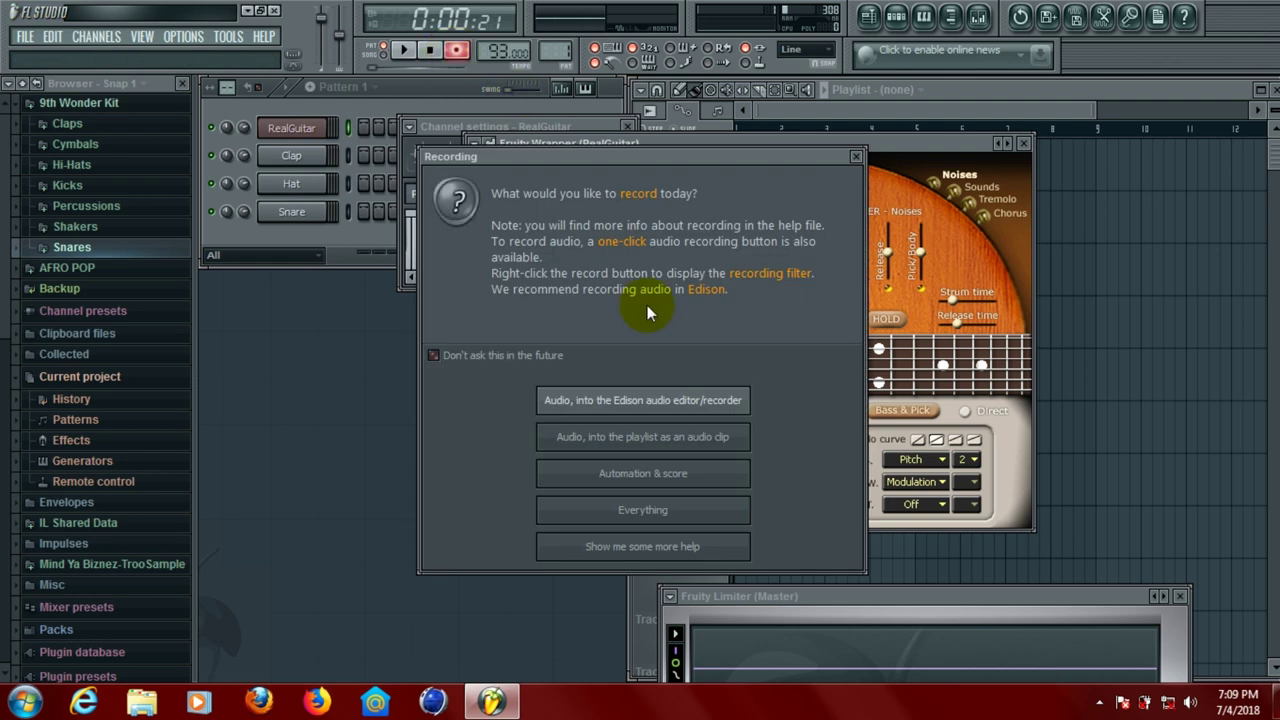
click(605, 515)
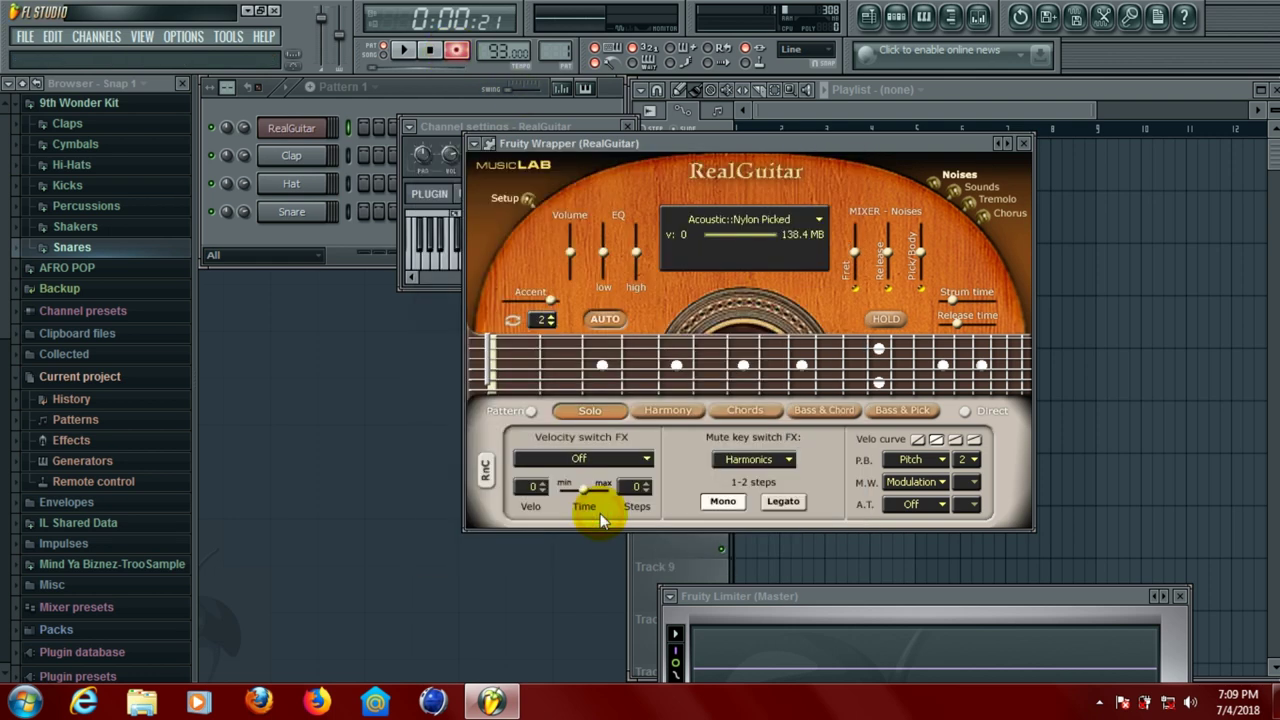
Record a six-note RealGuitar melody of E4, G4, A4, B4, A4 and F4 into Pattern 1, and stop the recording
click(405, 53)
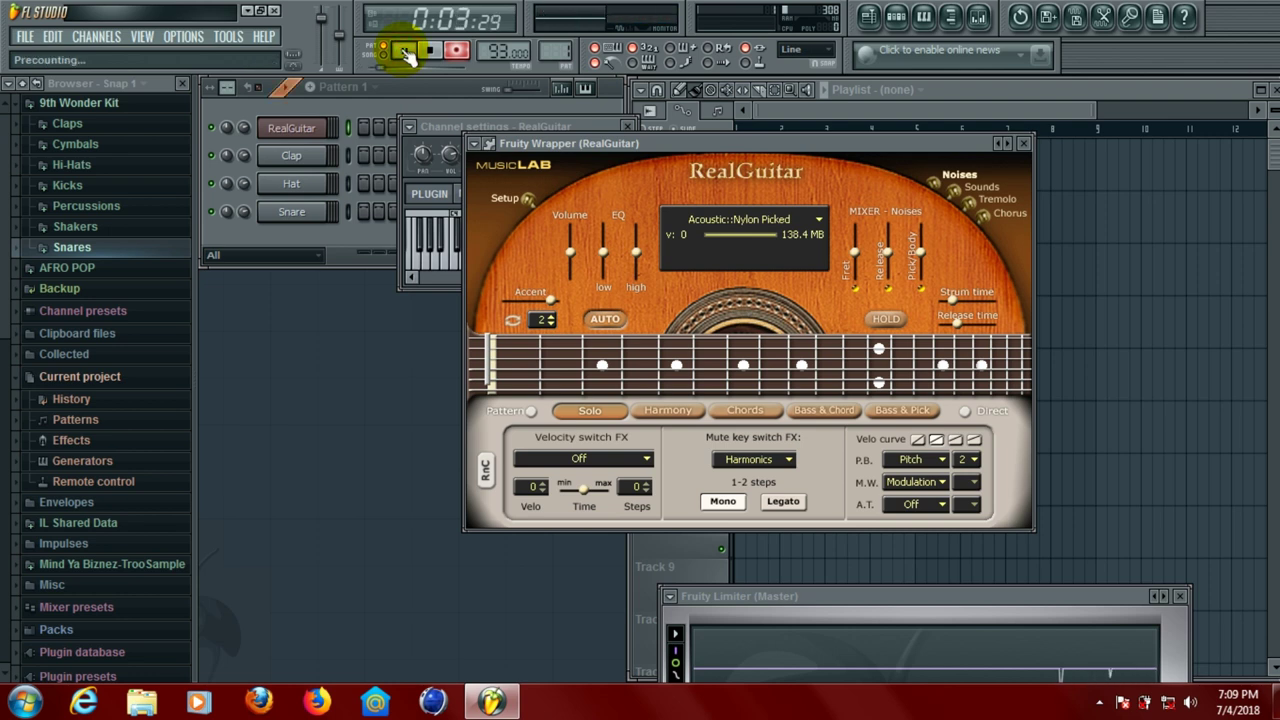
key(c)
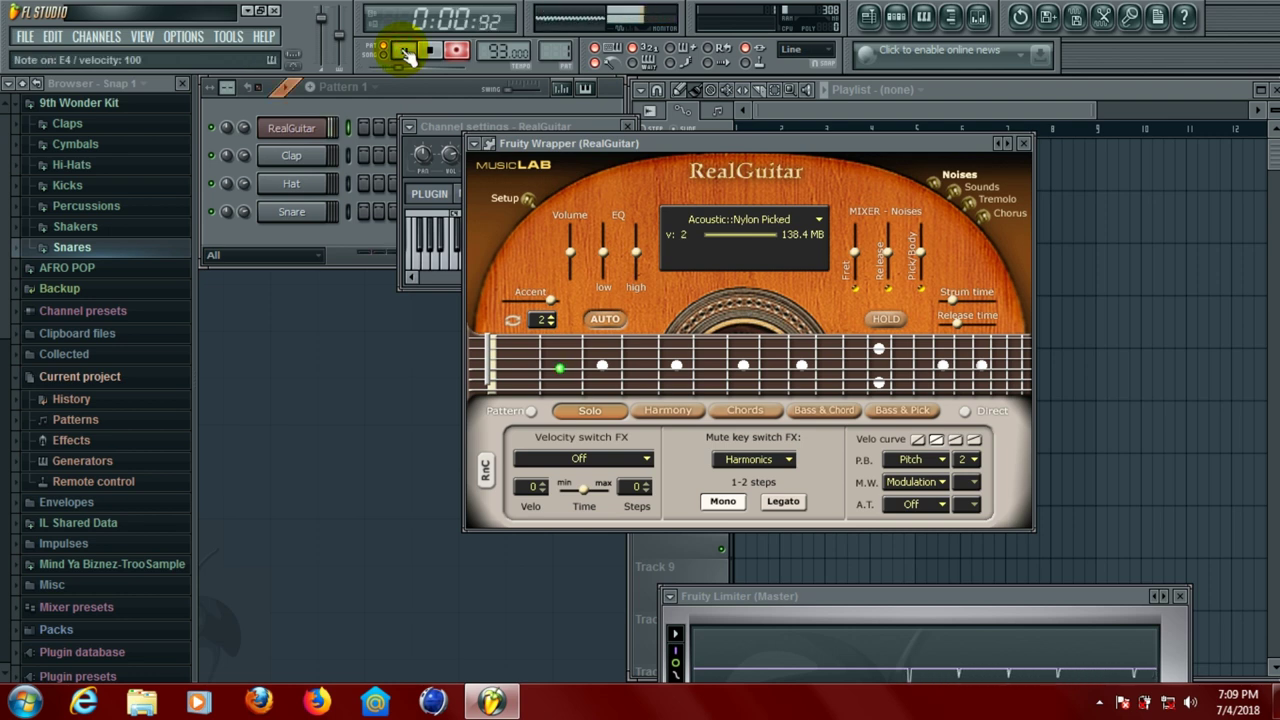
key(b)
key(n)
key(m)
key(v)
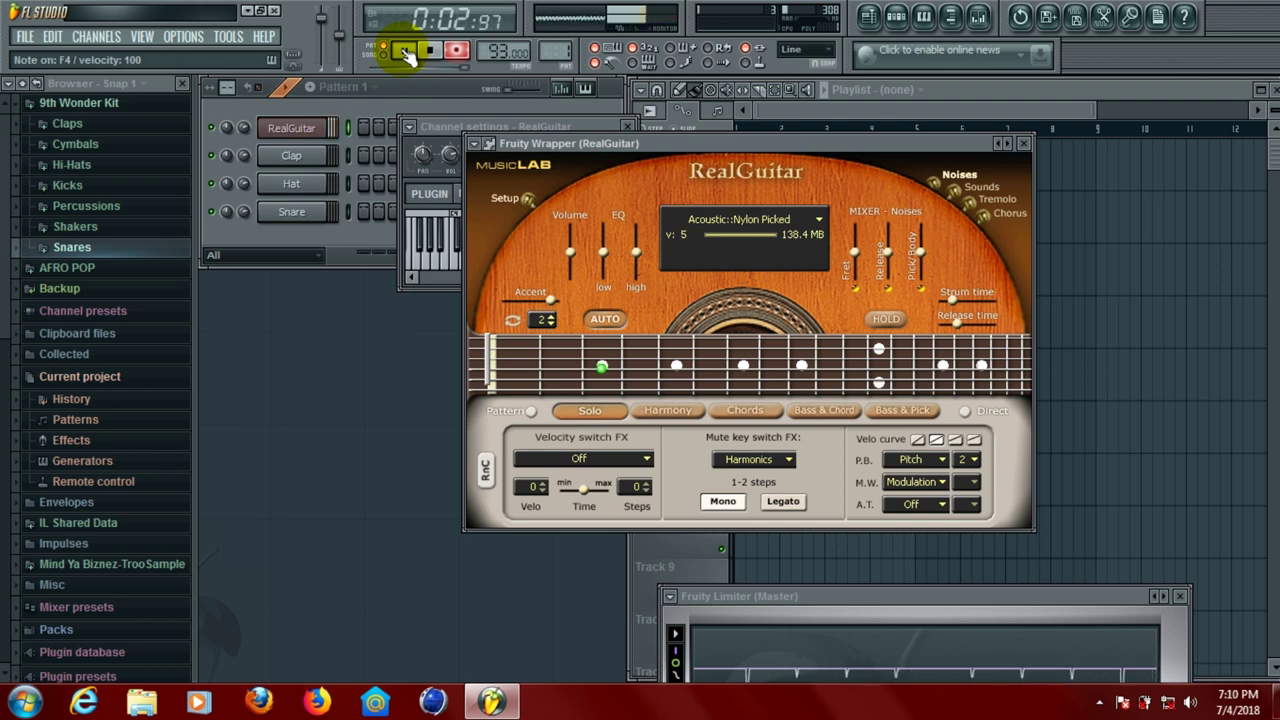
click(430, 50)
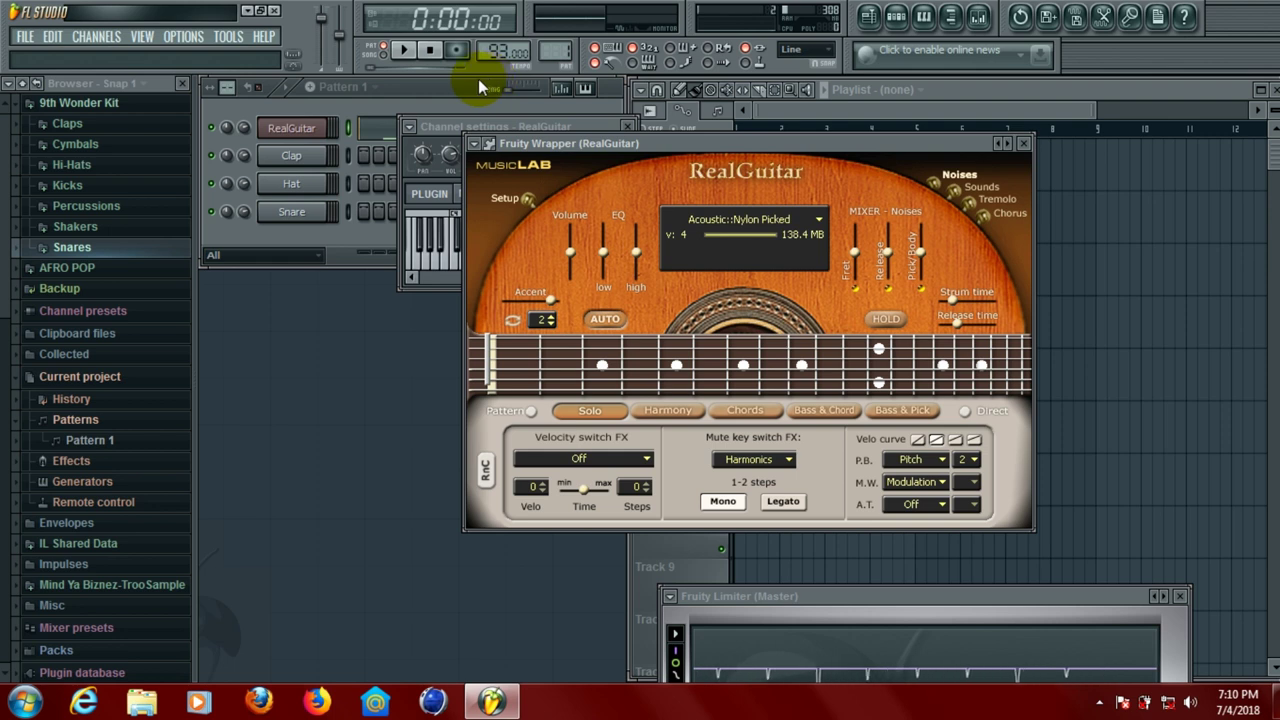
Open the RealGuitar channel's recorded notes in the piano roll and play them back once
click(451, 90)
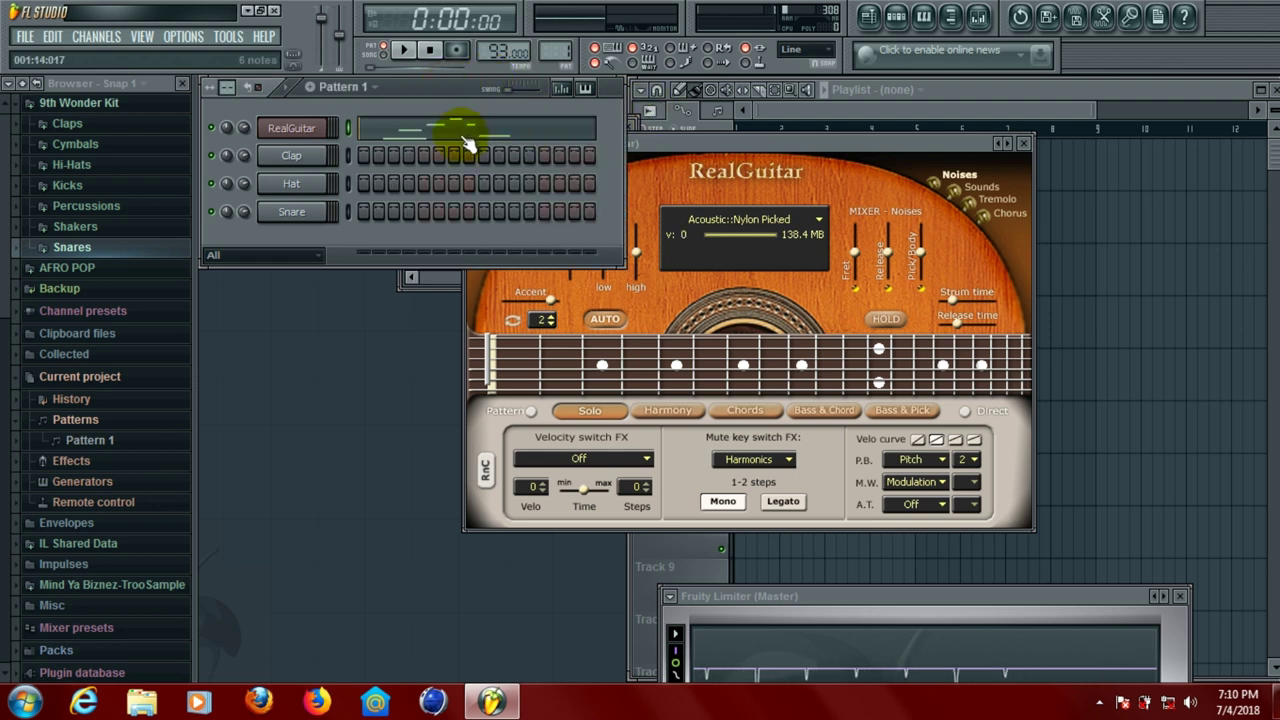
click(460, 131)
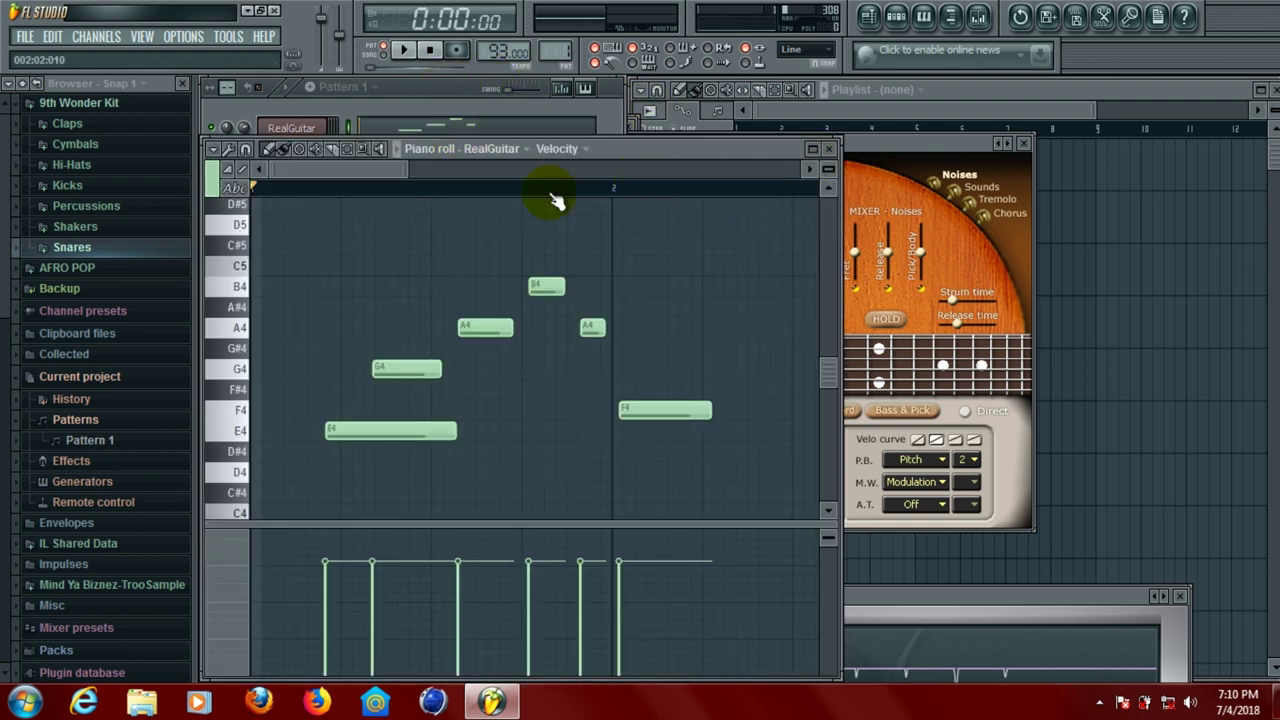
drag(655, 152, 729, 115)
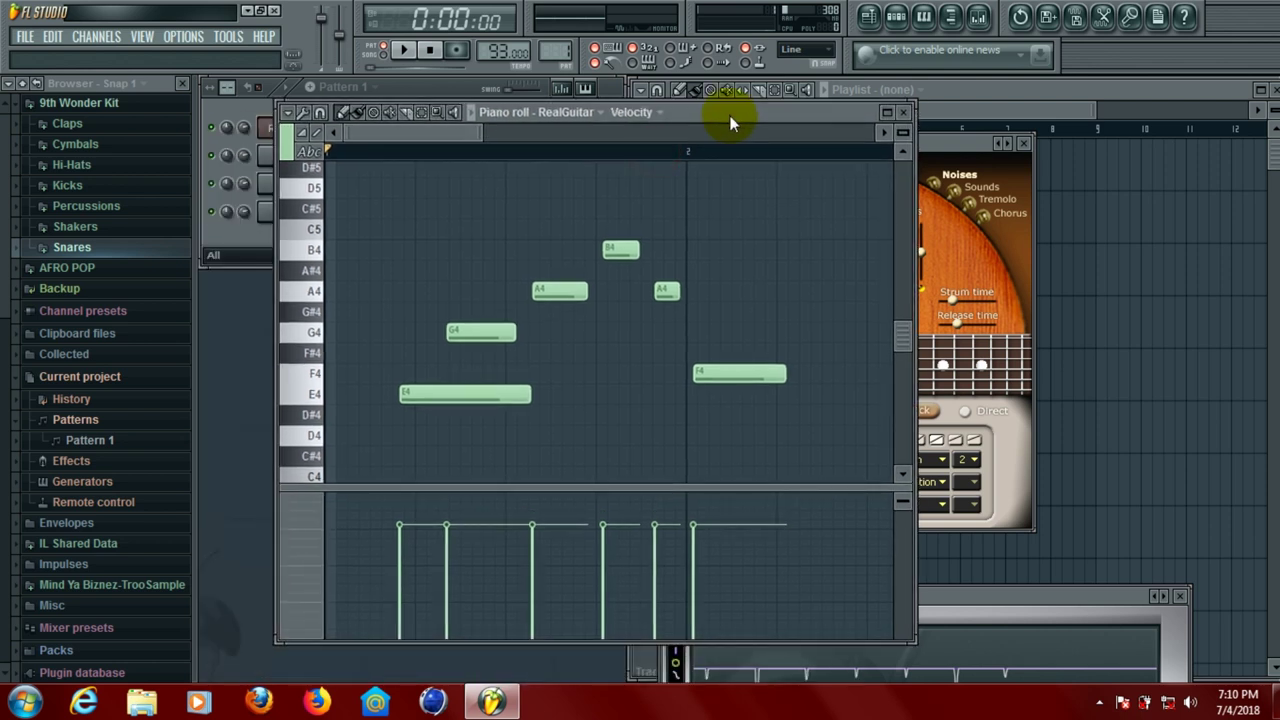
click(405, 52)
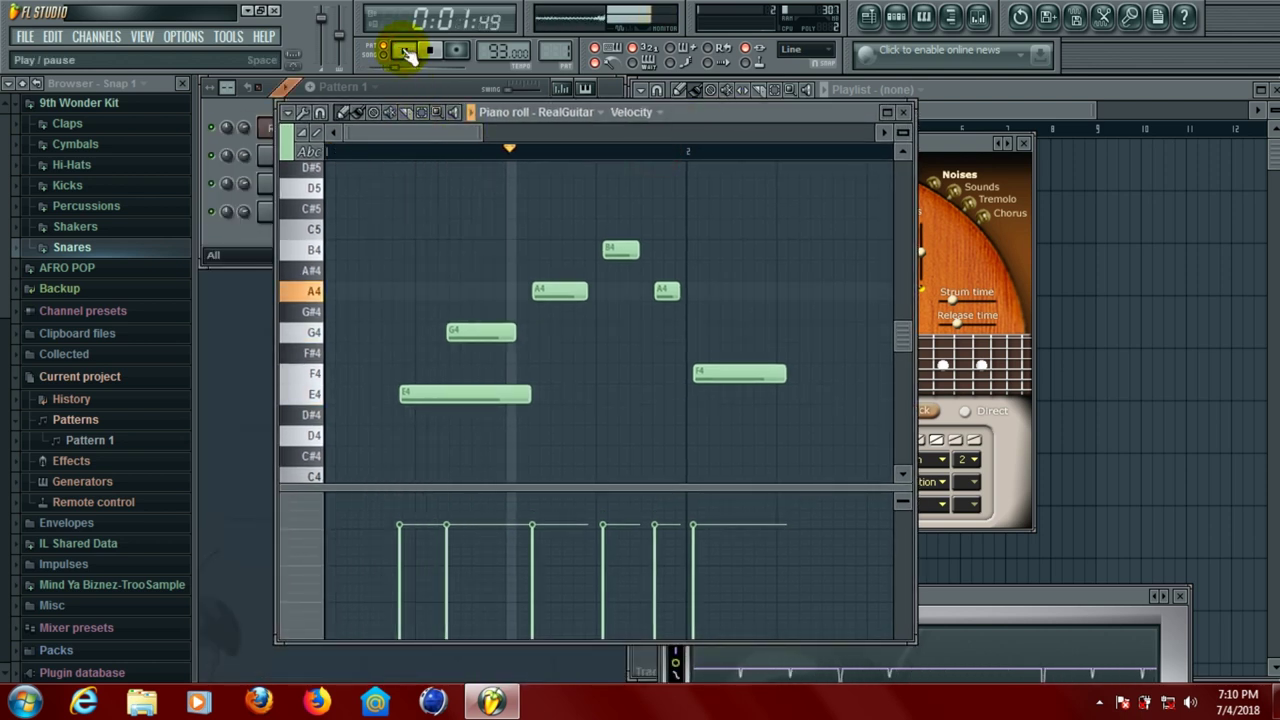
click(405, 52)
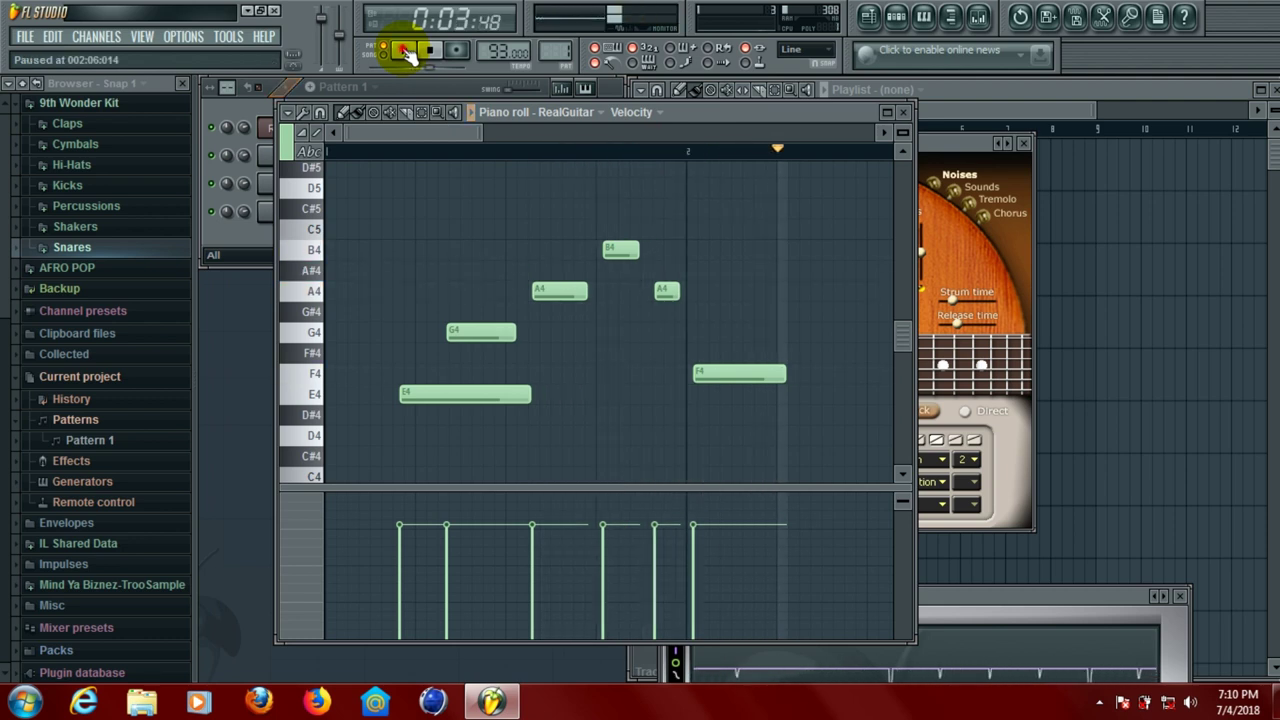
Maximize the piano roll and quantize all RealGuitar notes with the Quarter-step groove template
click(887, 116)
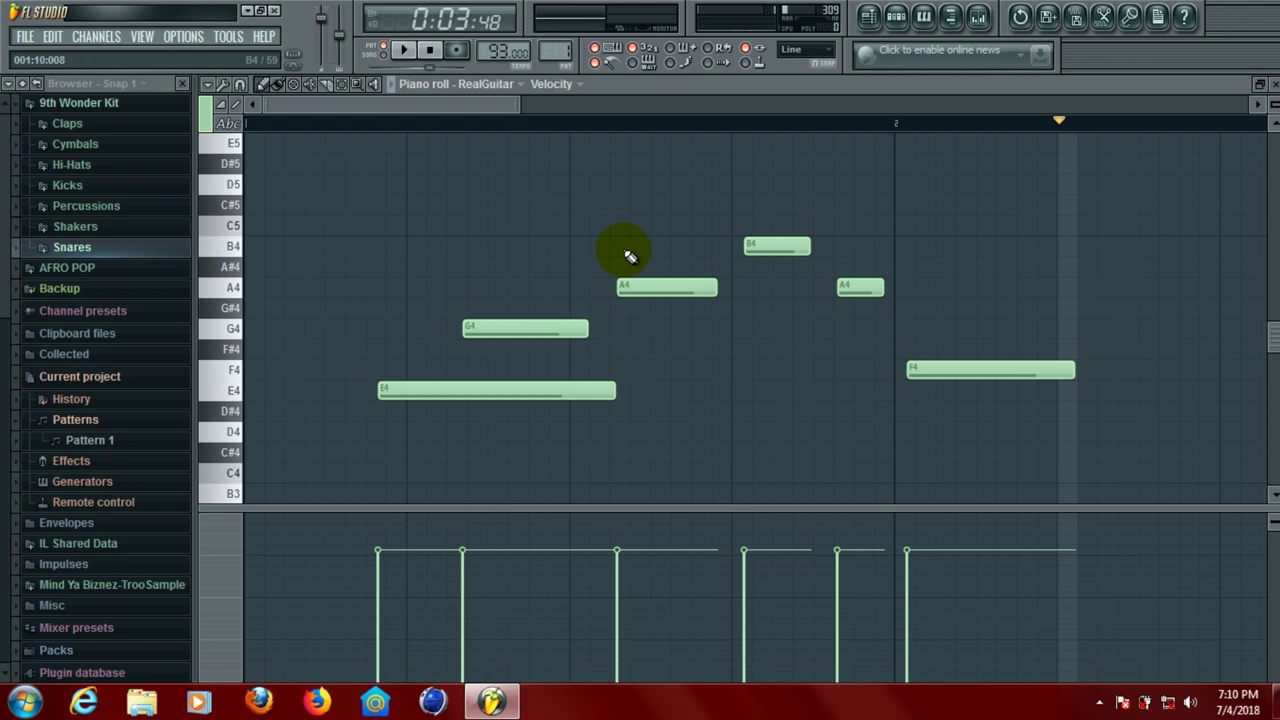
key(ctrl+a)
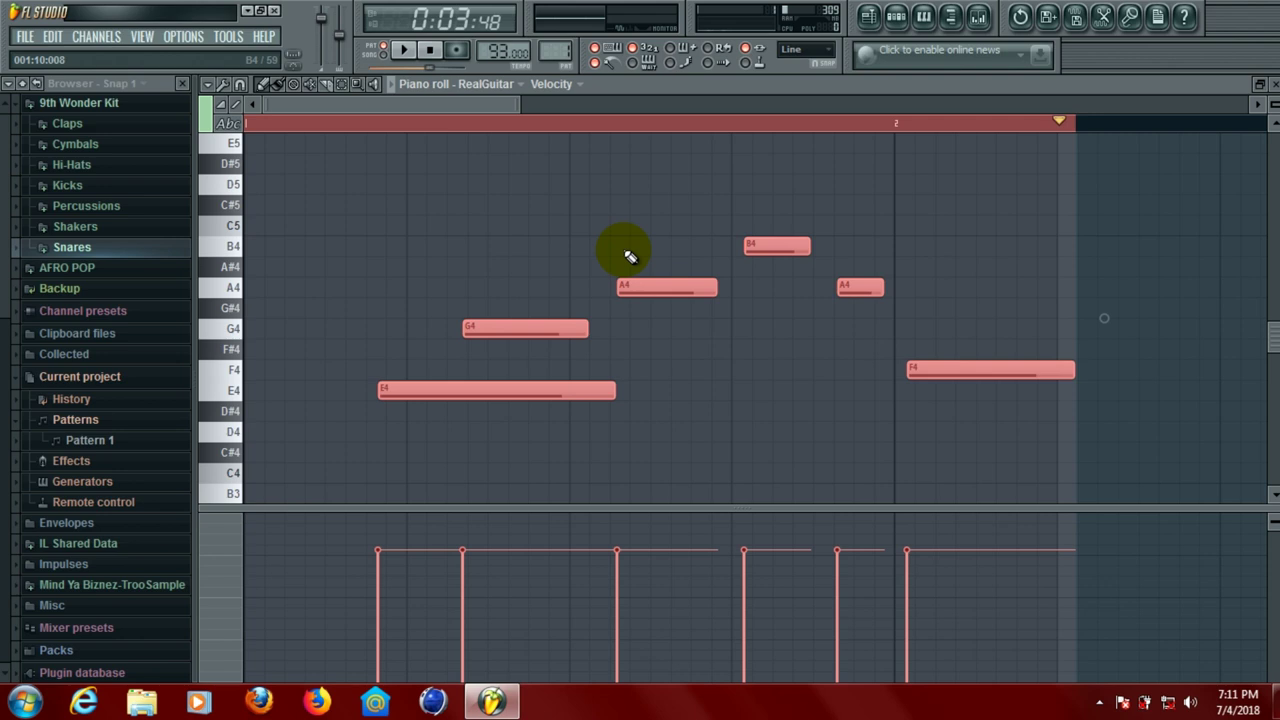
key(alt+q)
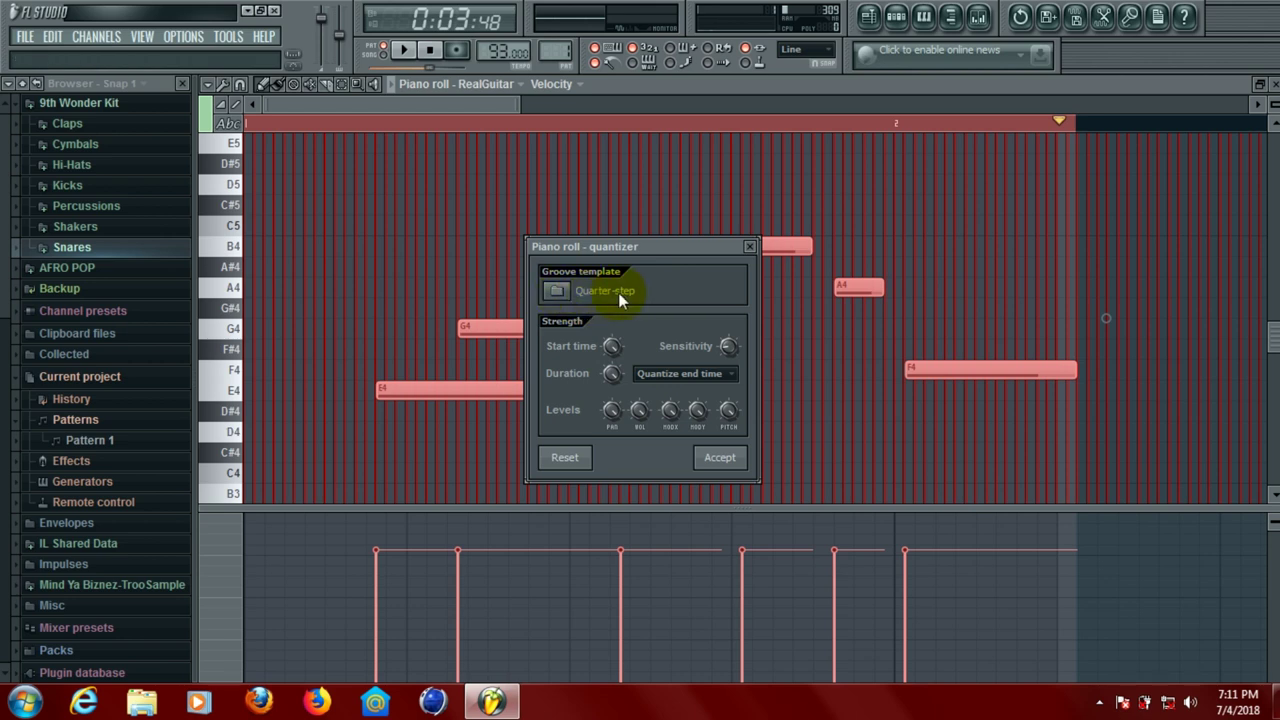
click(556, 291)
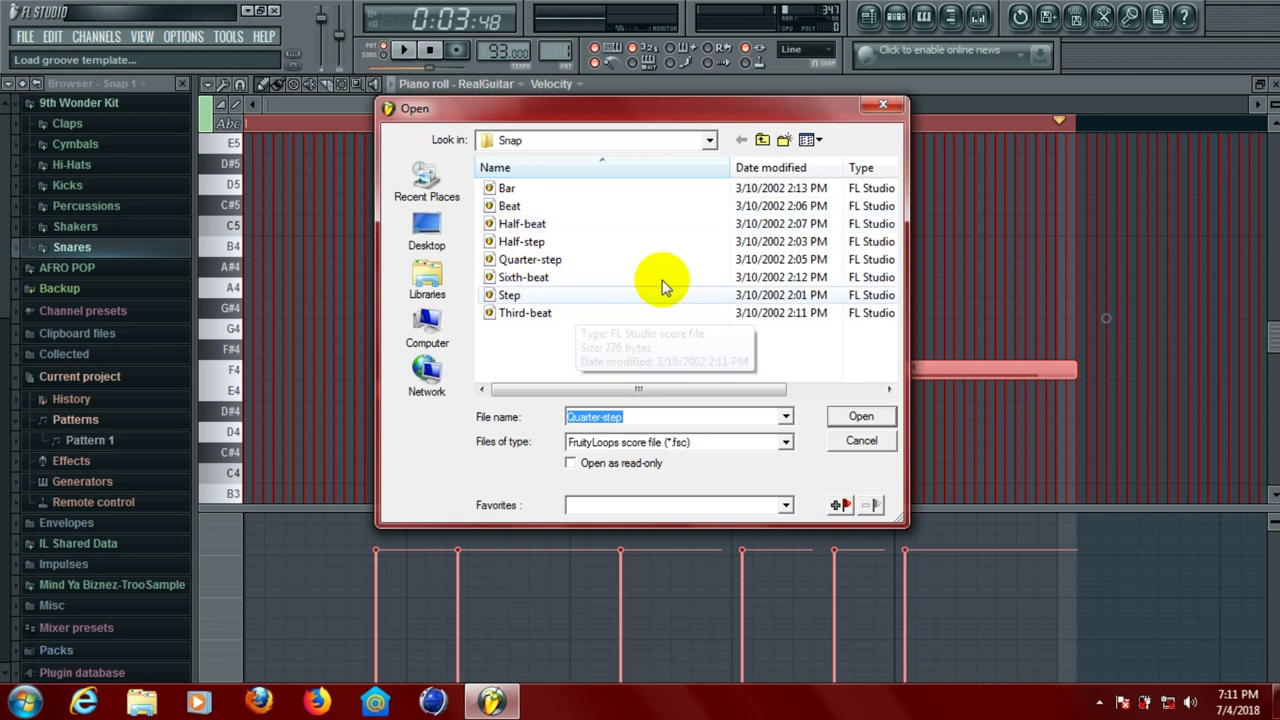
click(900, 104)
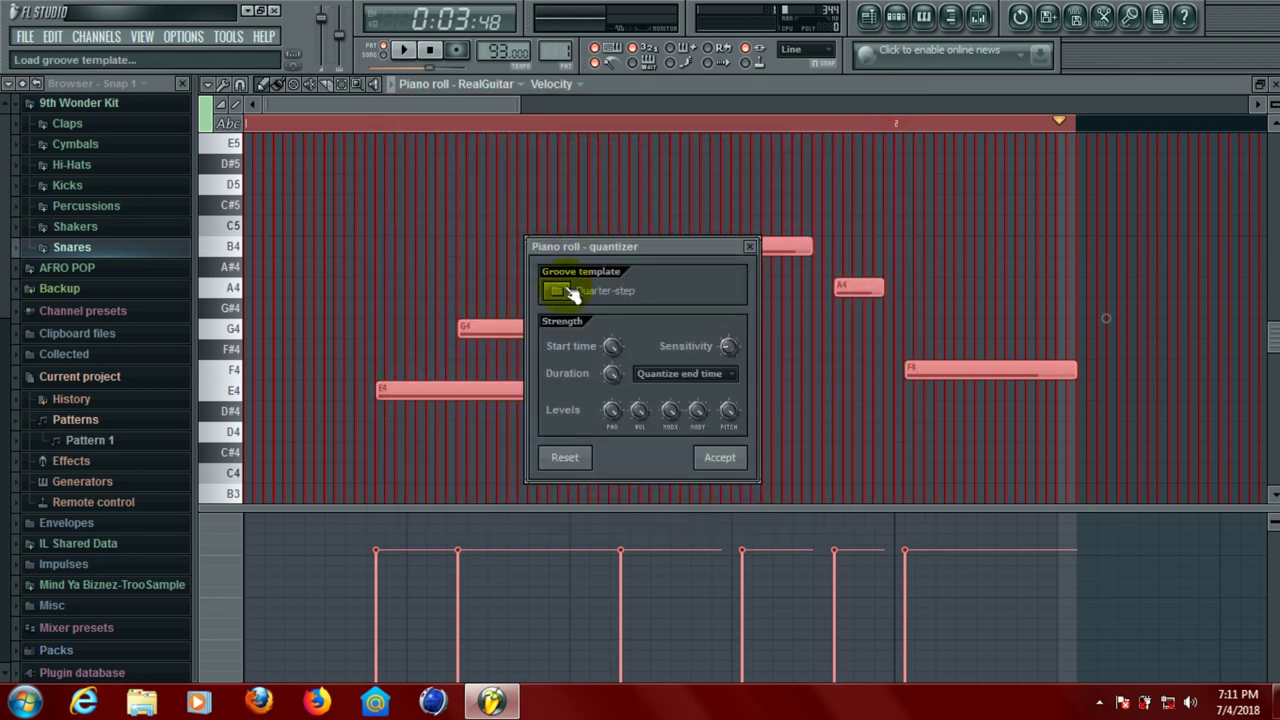
click(568, 290)
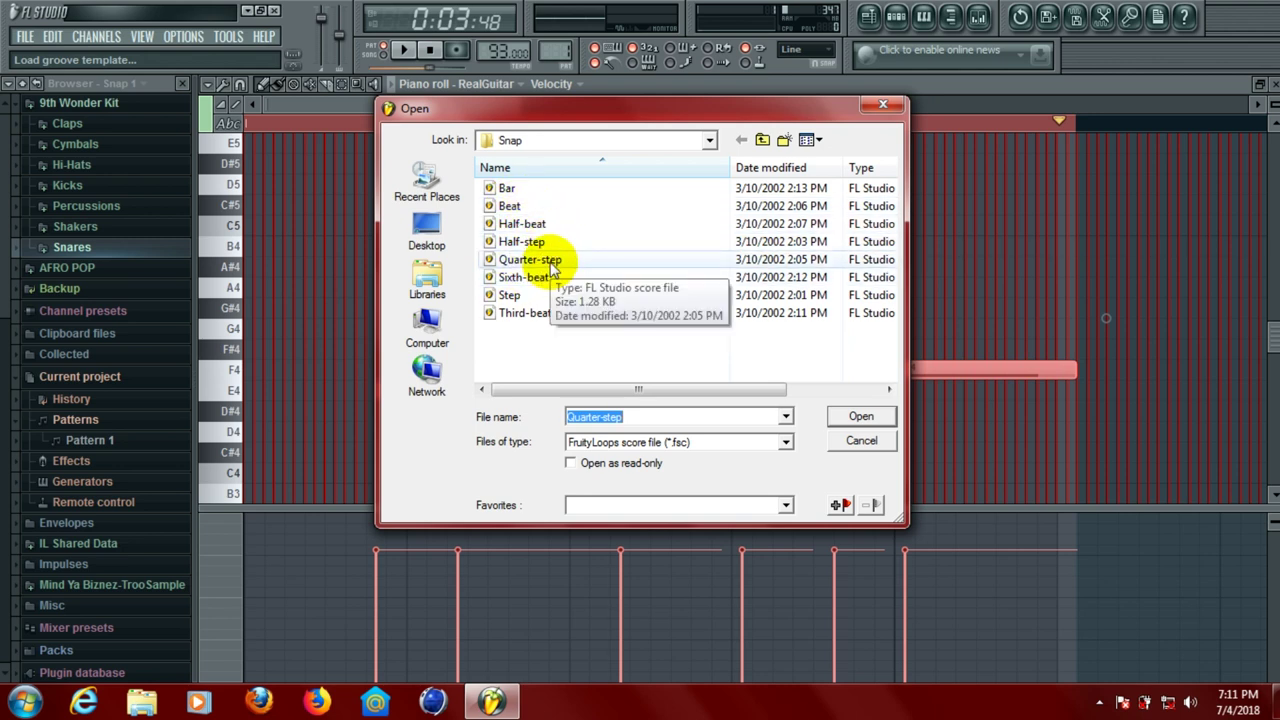
double_click(551, 262)
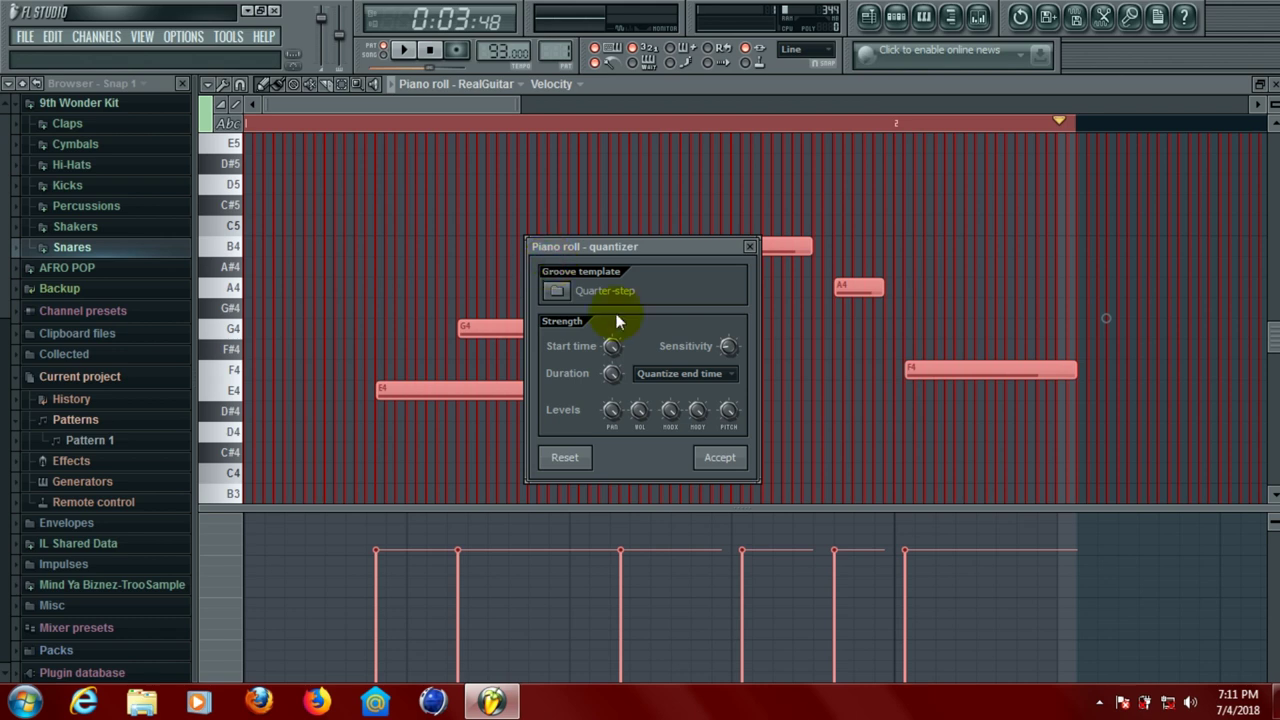
click(728, 460)
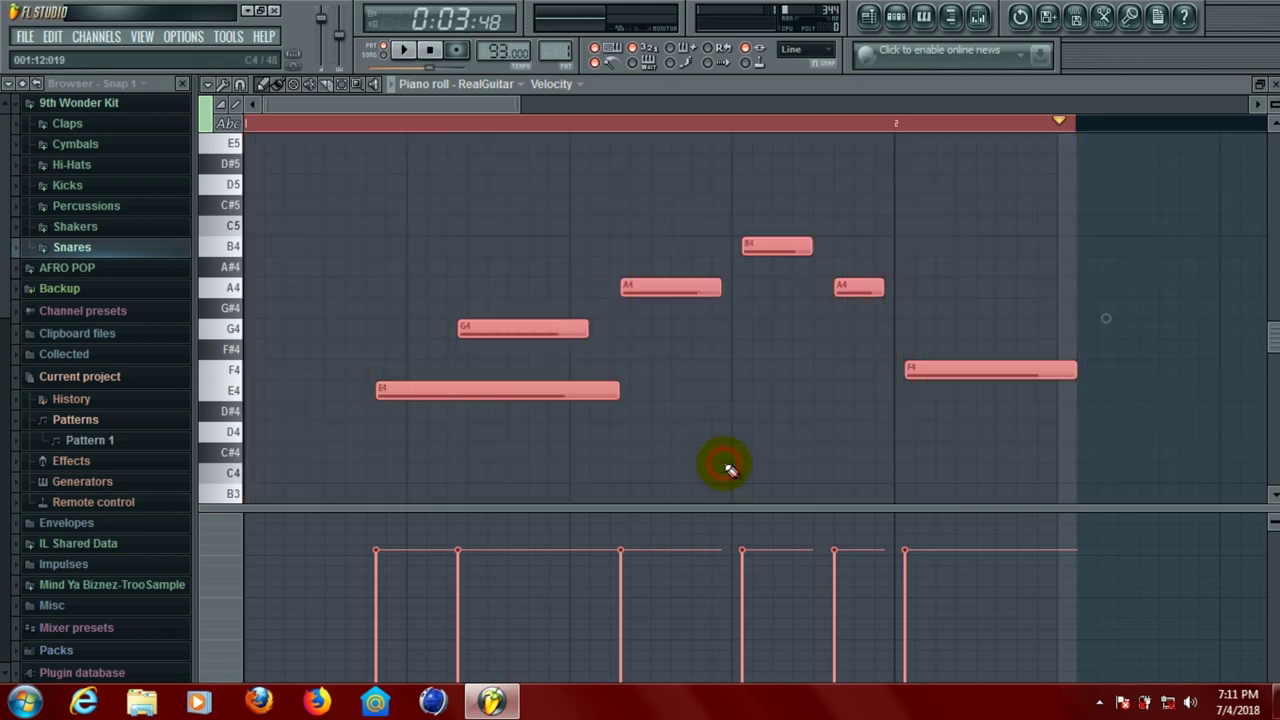
Play back the quantized RealGuitar melody, pause it, and close the piano roll
click(386, 53)
click(405, 53)
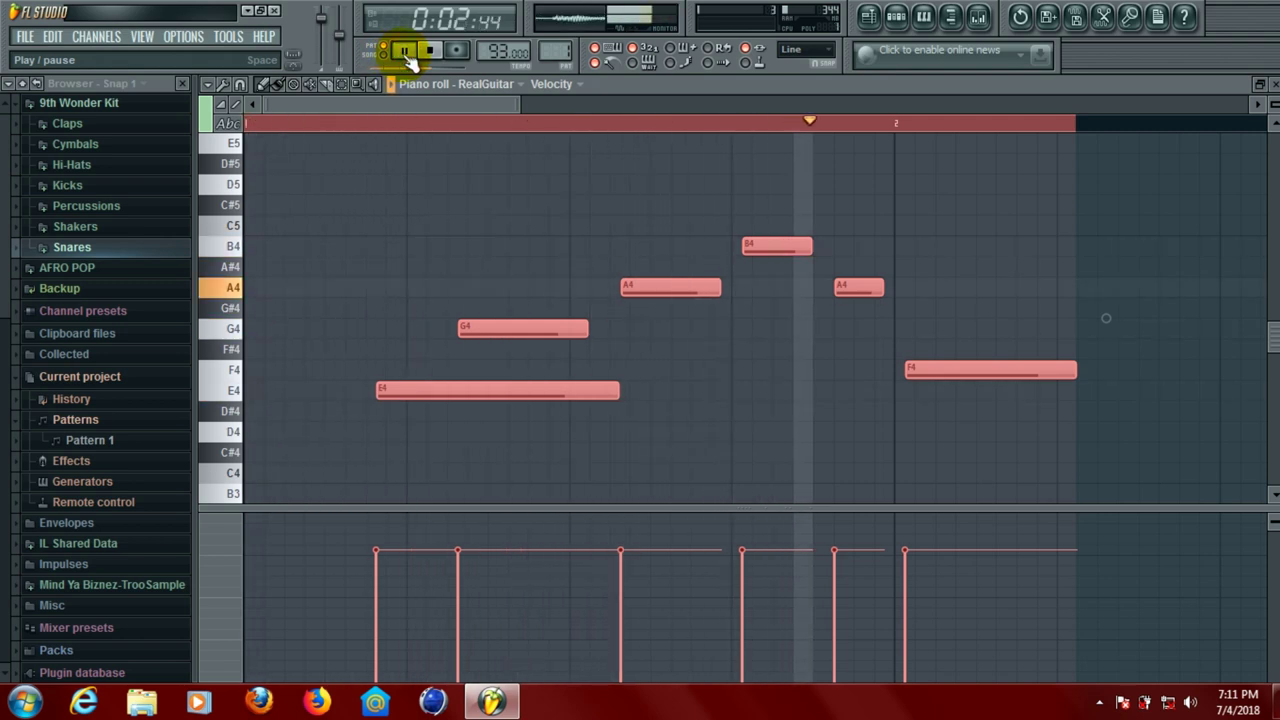
click(405, 53)
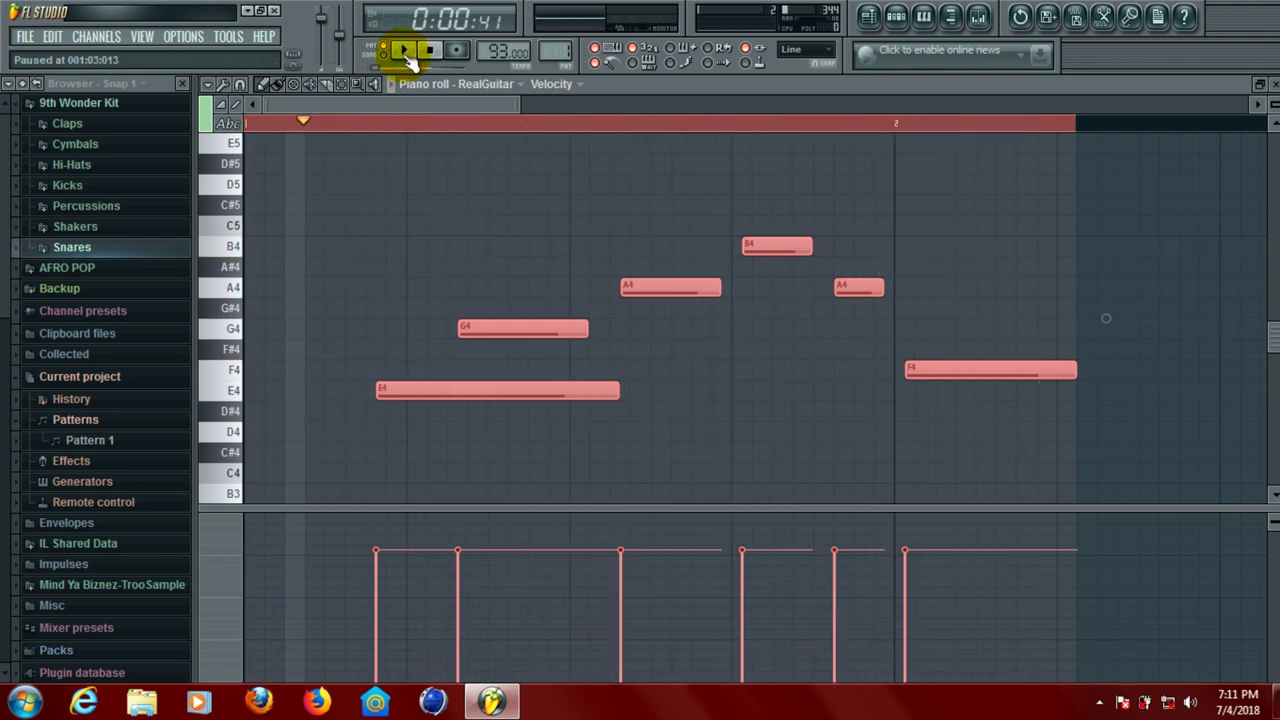
click(1038, 124)
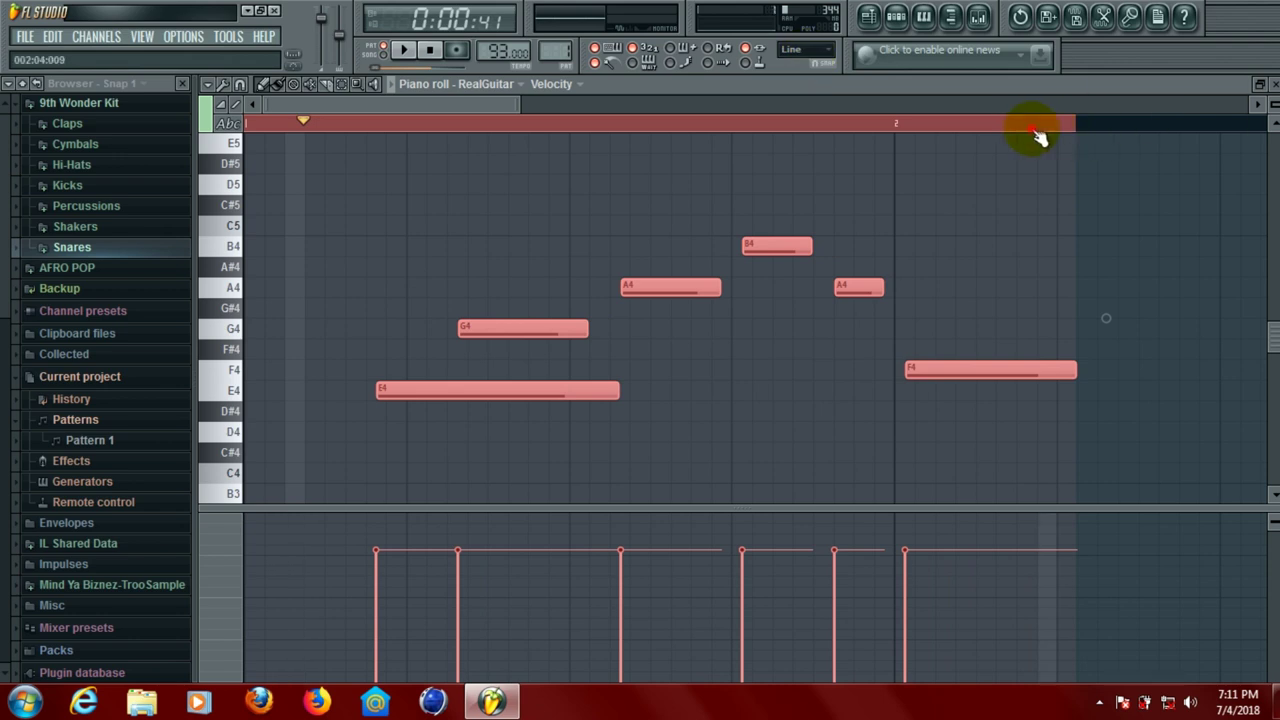
click(1273, 84)
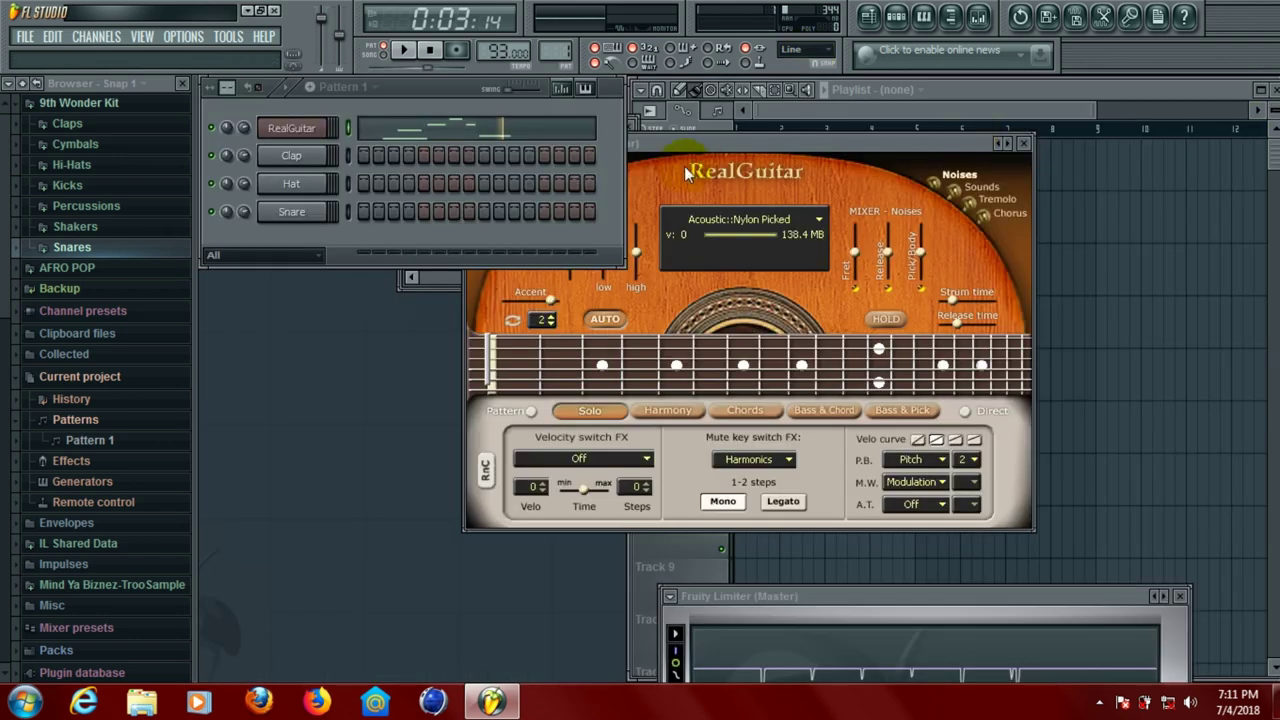
Cut all recorded notes from the RealGuitar channel in Pattern 1
right_click(292, 136)
mouse_move(420, 218)
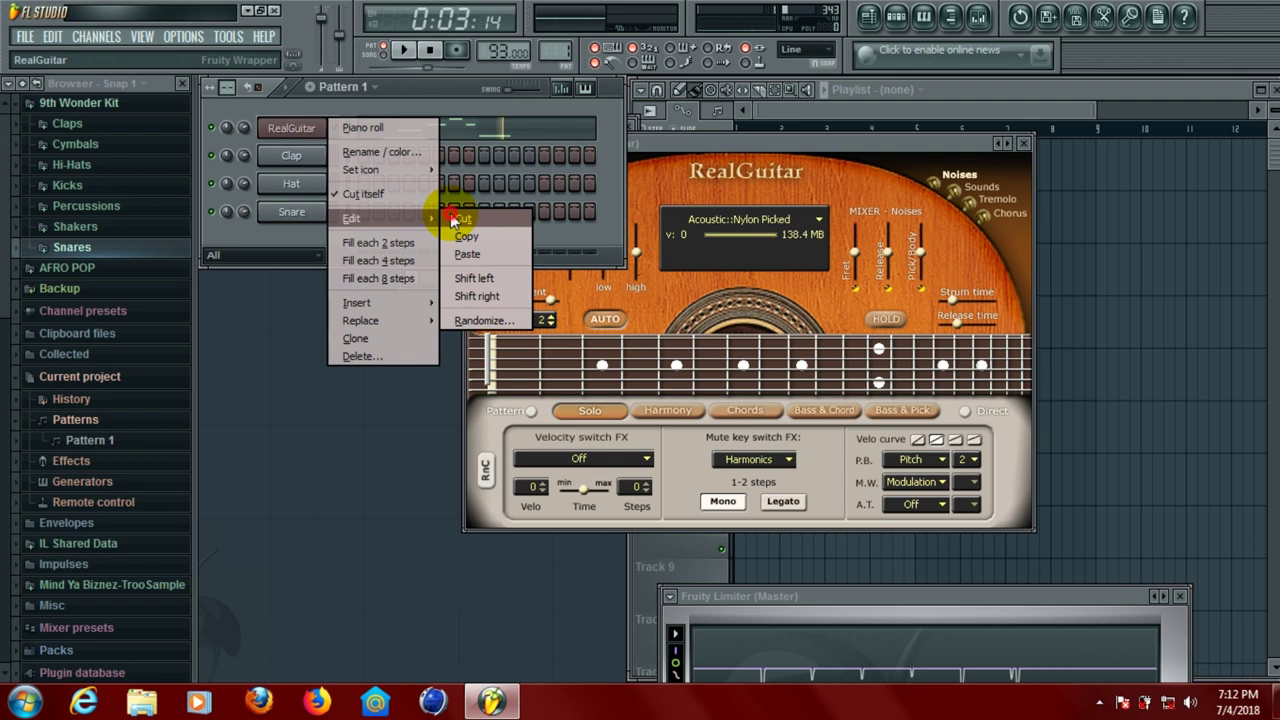
click(460, 218)
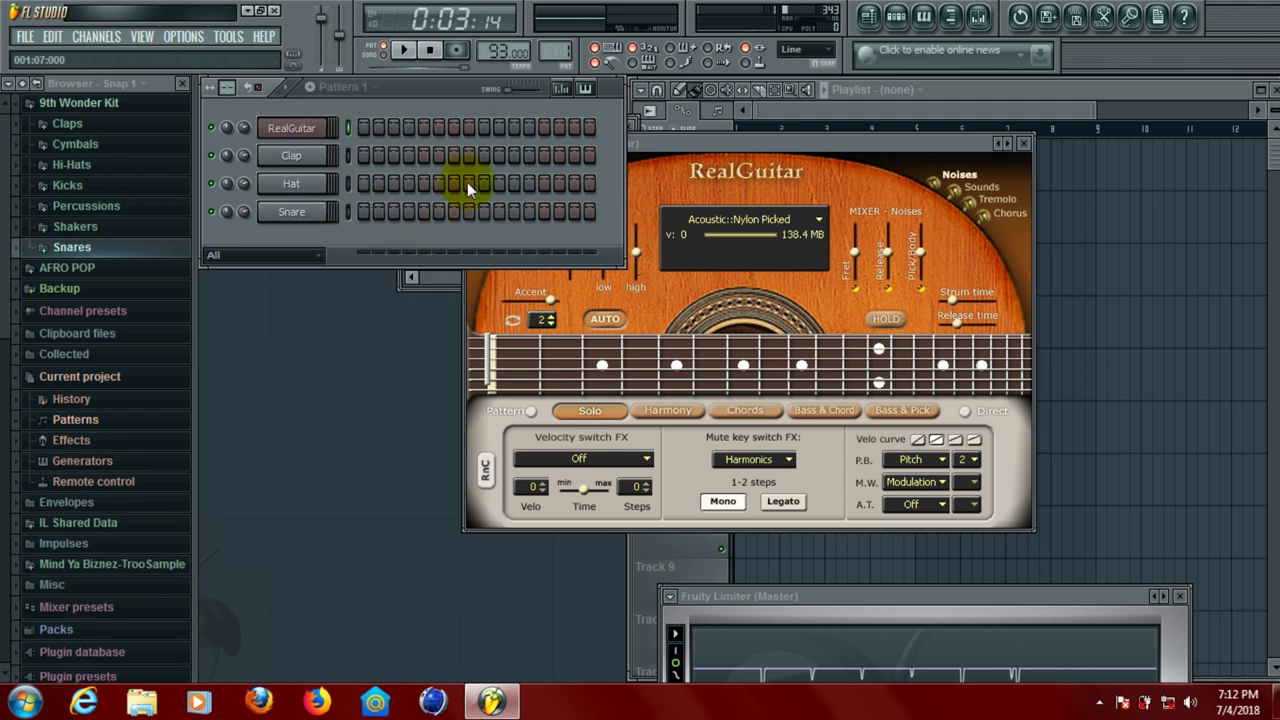
Open the RealGuitar channel's emptied piano roll and start playback of the pattern
right_click(307, 132)
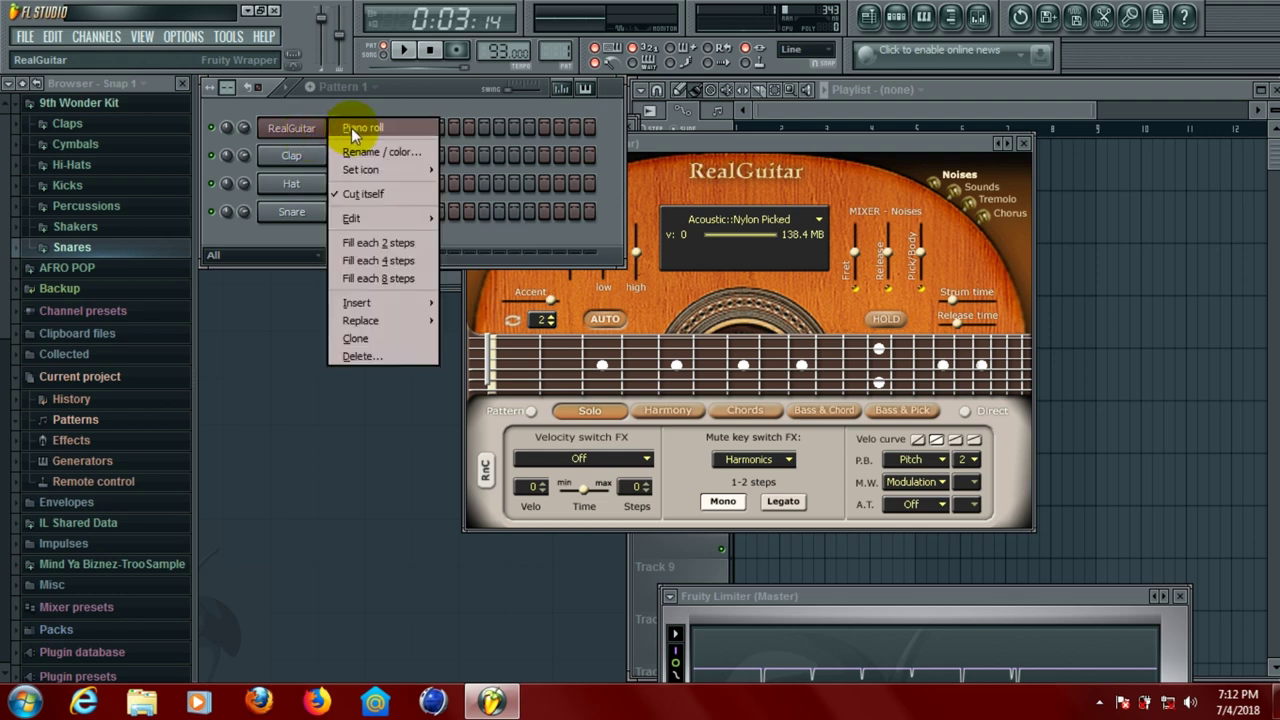
click(351, 127)
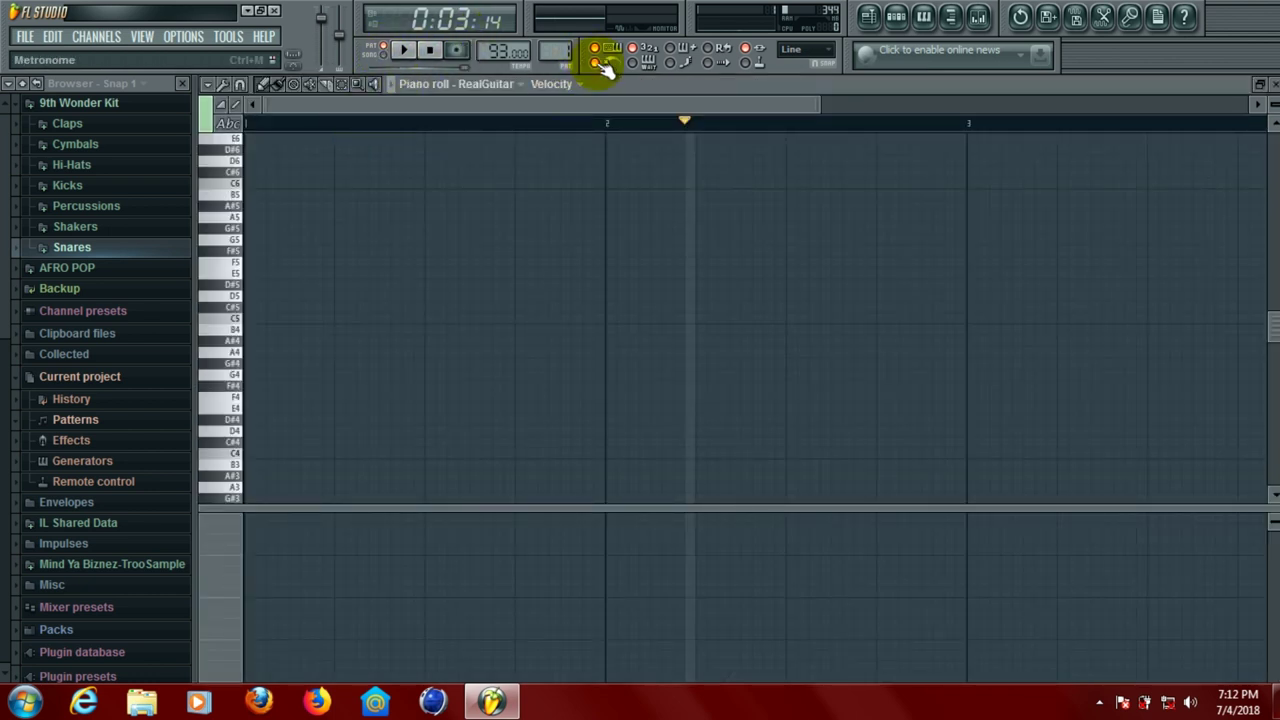
click(413, 58)
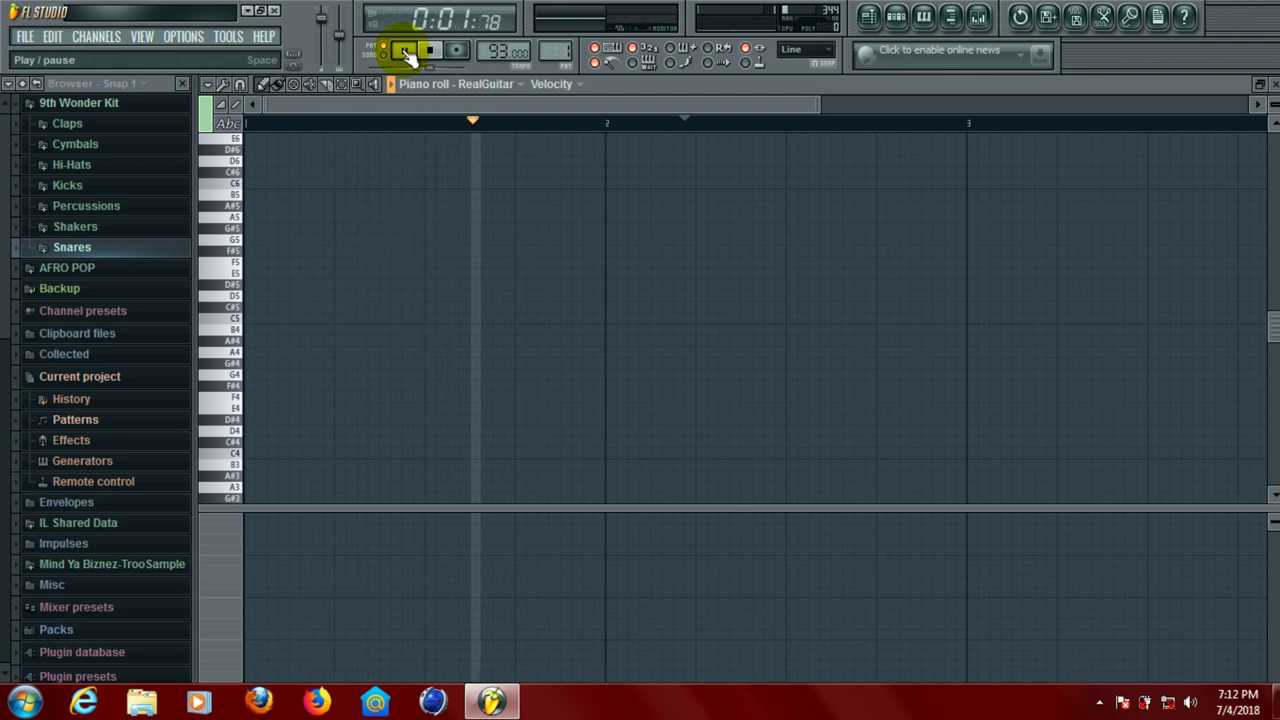
Restart pattern playback and draw a half-bar C4 note at the start of bar 1 in the RealGuitar piano roll
click(408, 52)
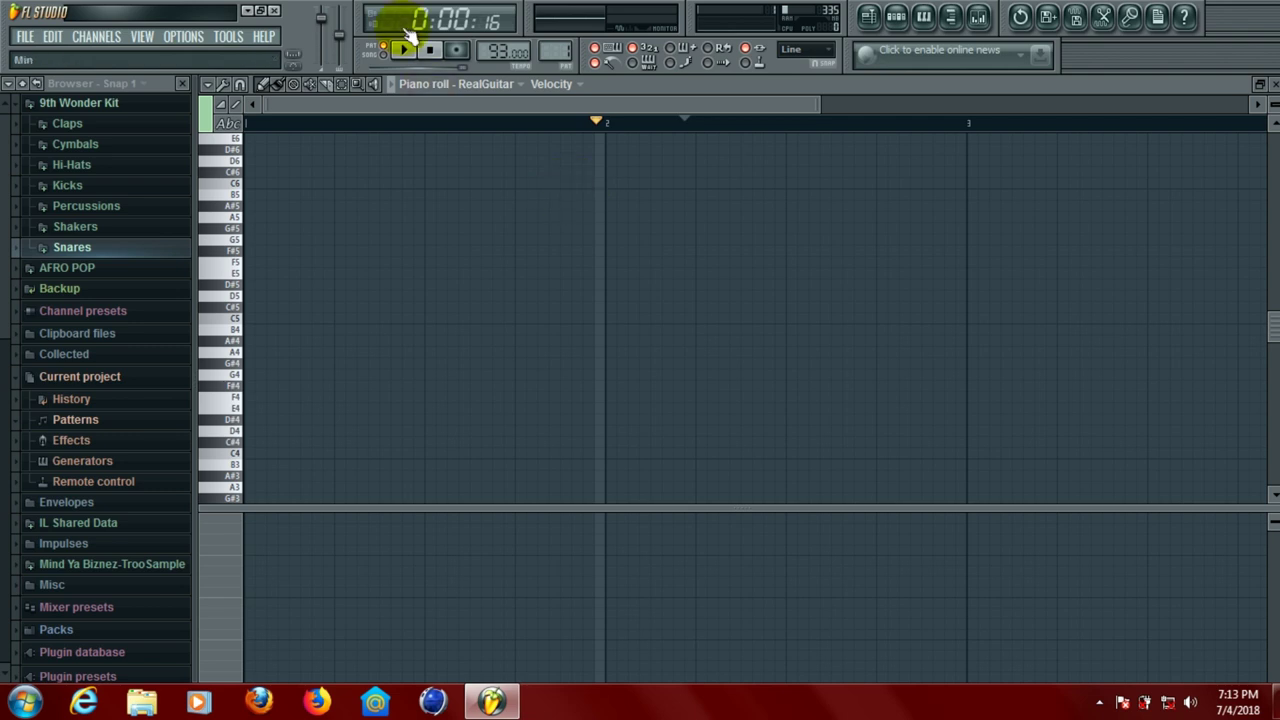
click(386, 55)
click(387, 54)
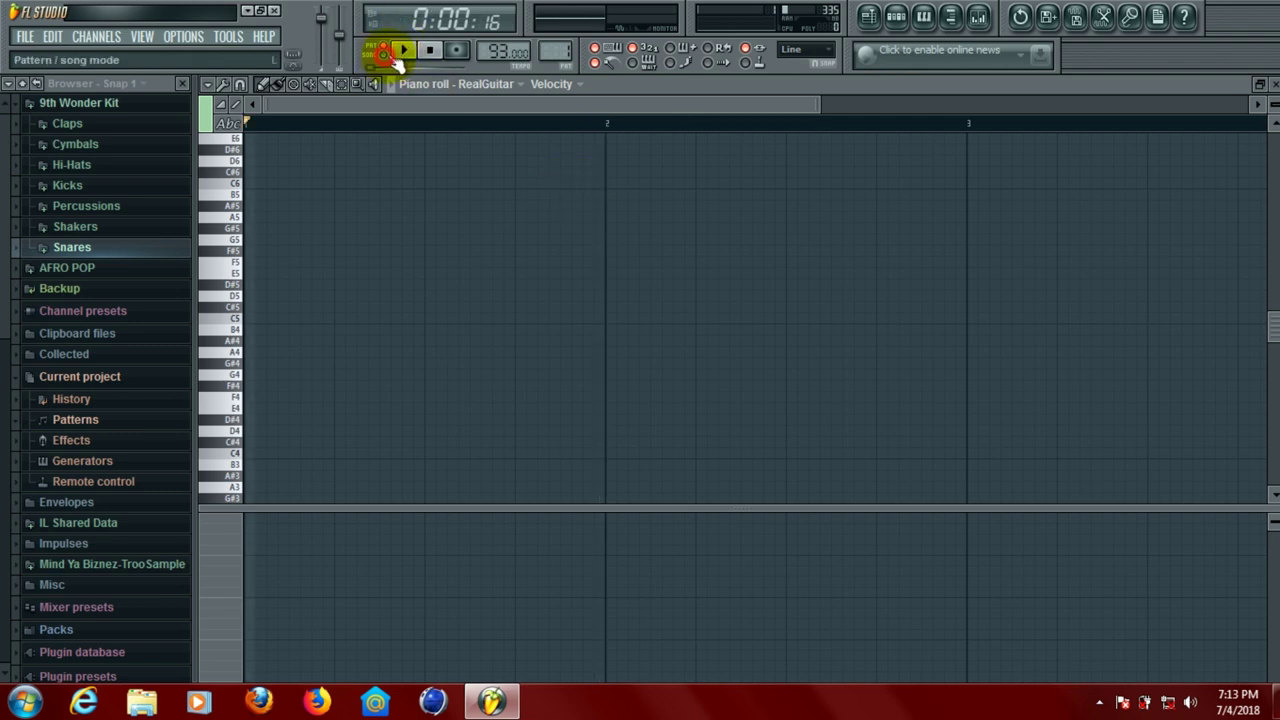
click(405, 55)
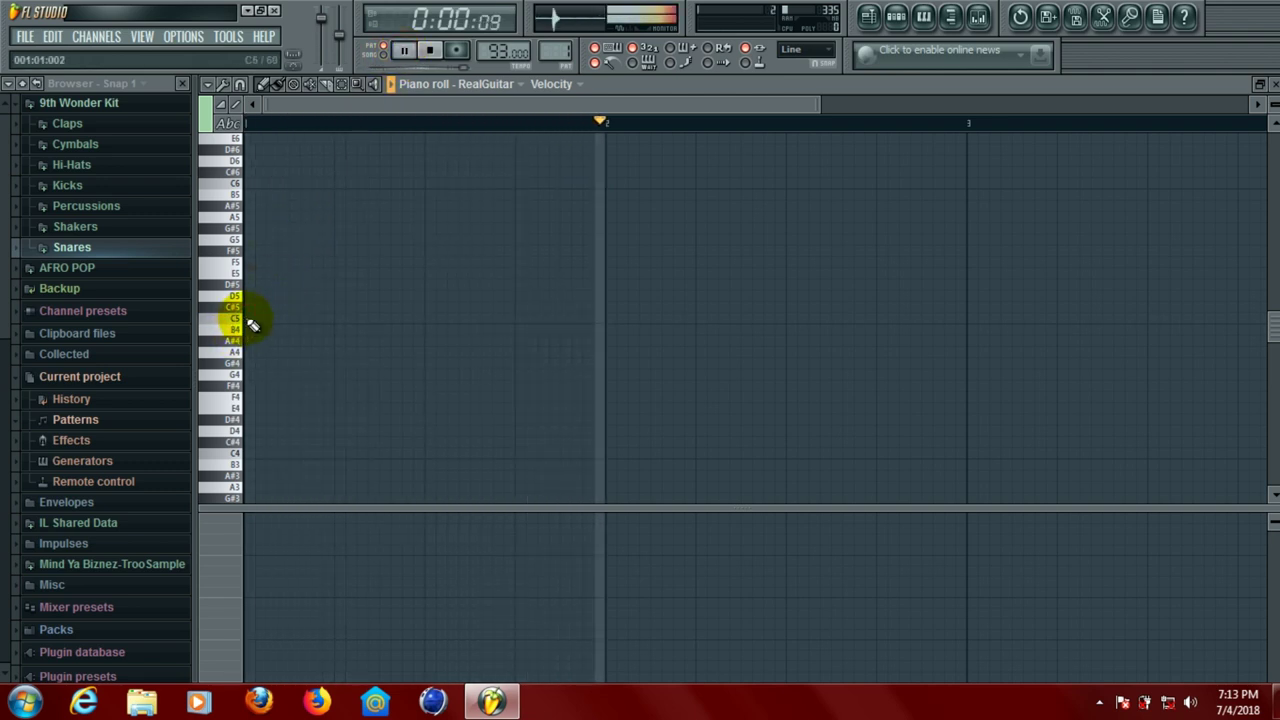
click(334, 319)
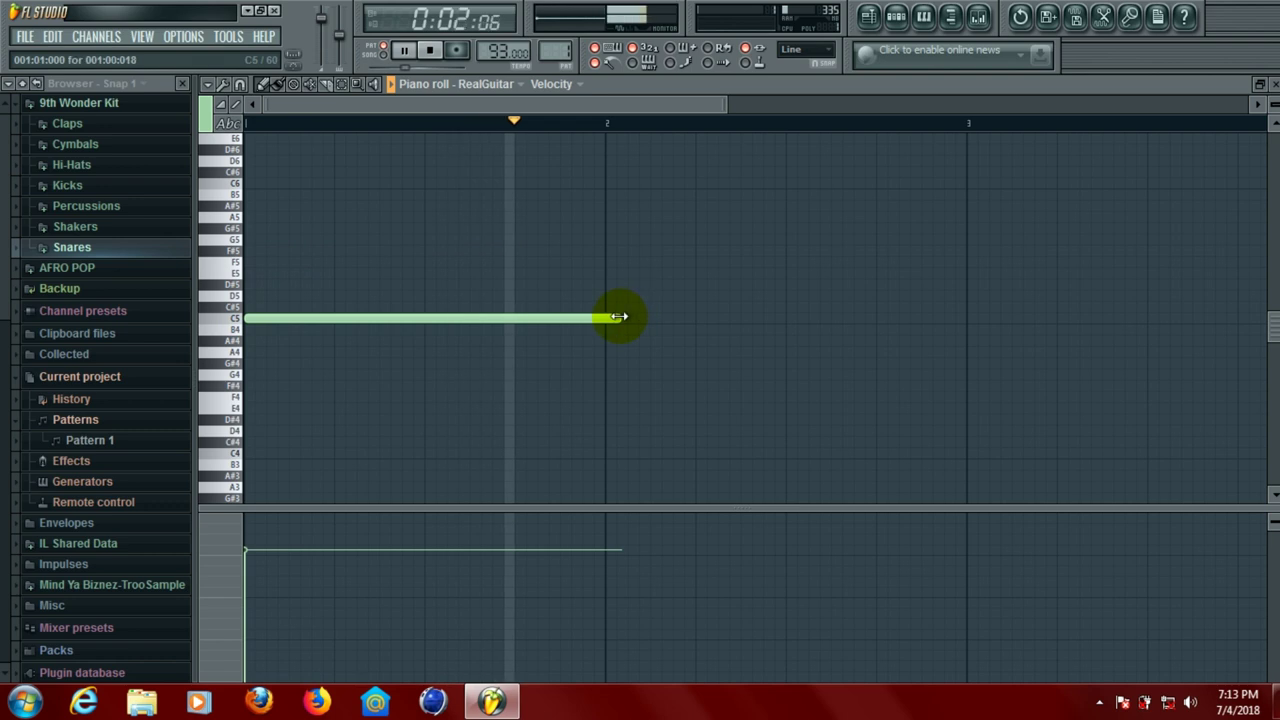
drag(616, 316, 423, 317)
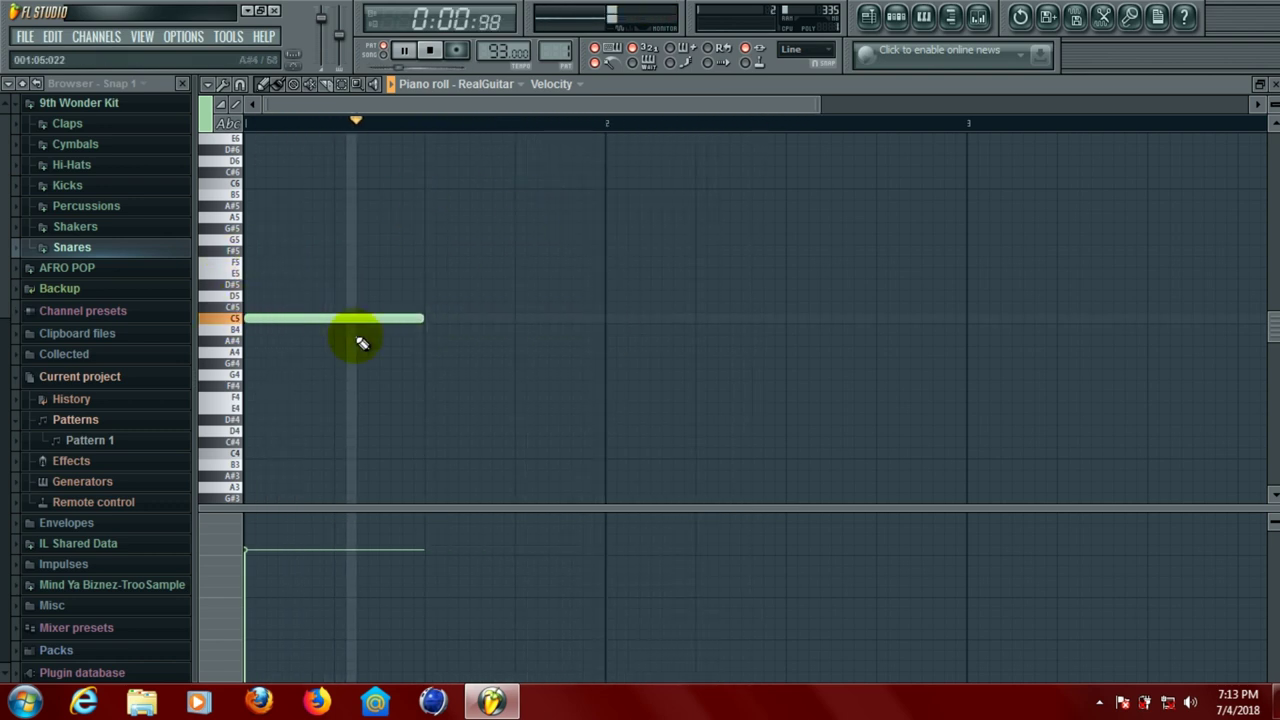
drag(275, 316, 257, 450)
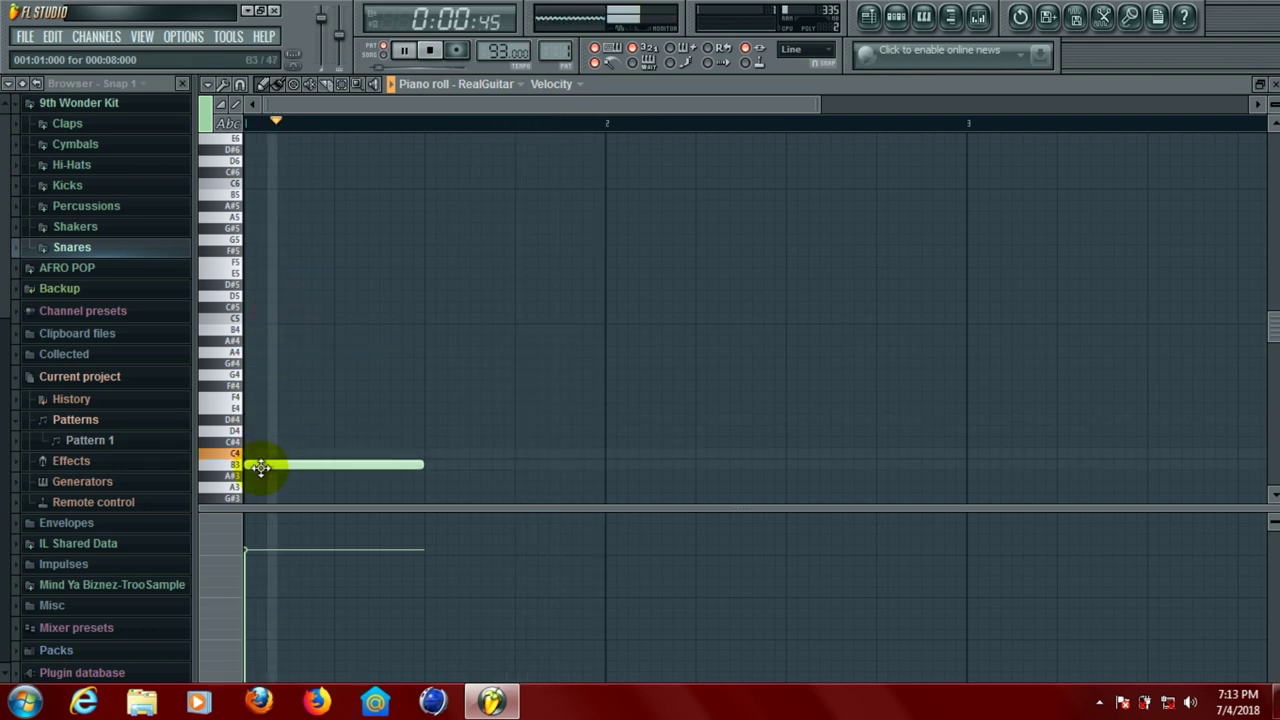
Add half-bar notes B3, A3 and G3 at the starts of bars 2, 3 and 4 respectively
click(609, 465)
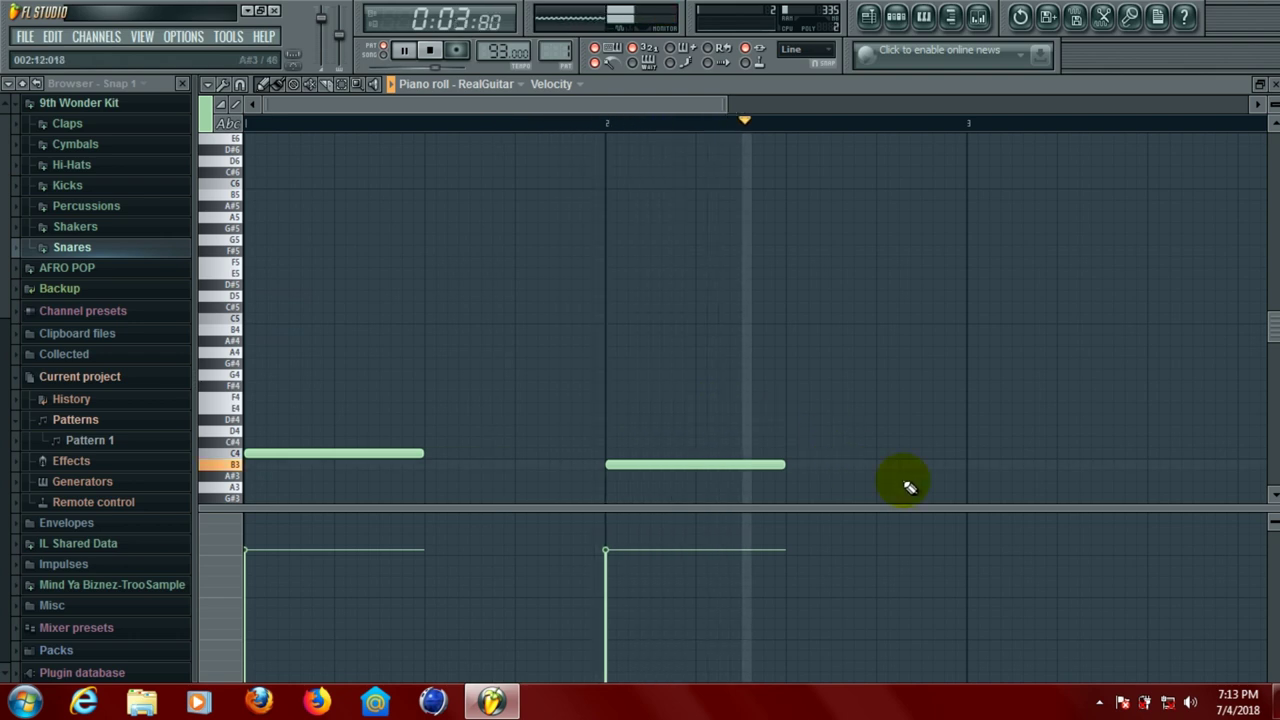
click(975, 489)
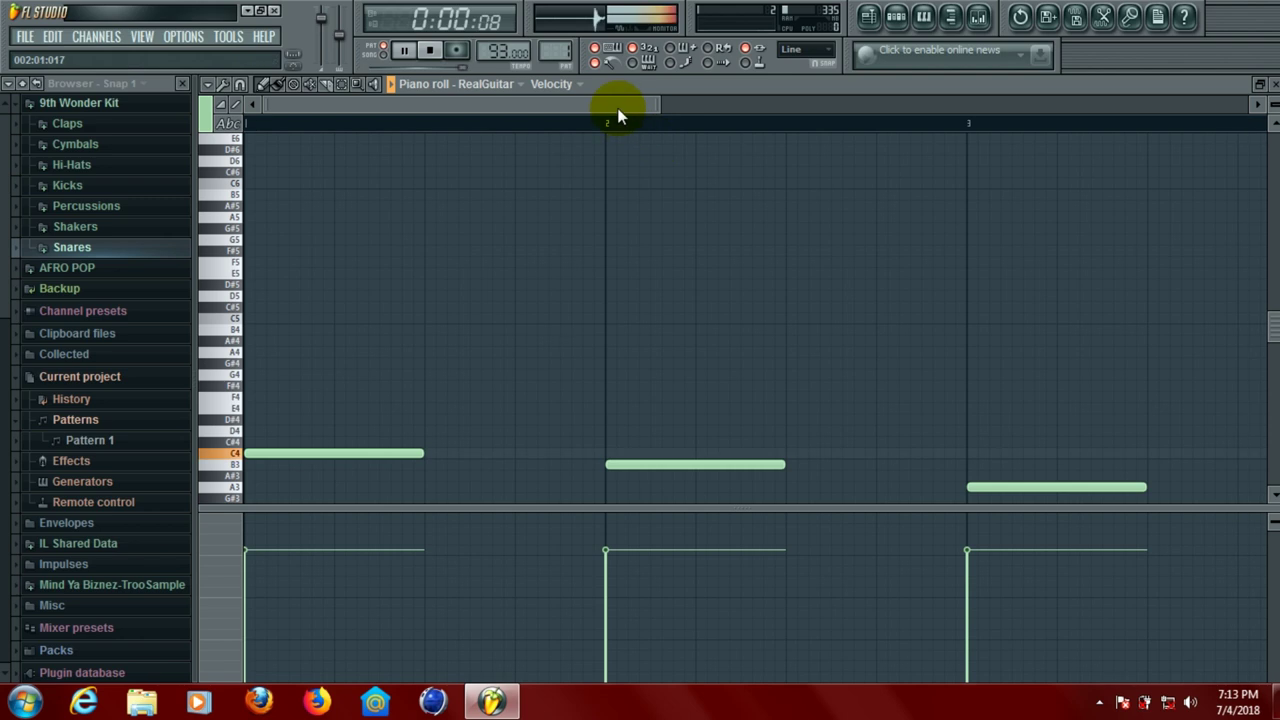
drag(614, 106, 758, 118)
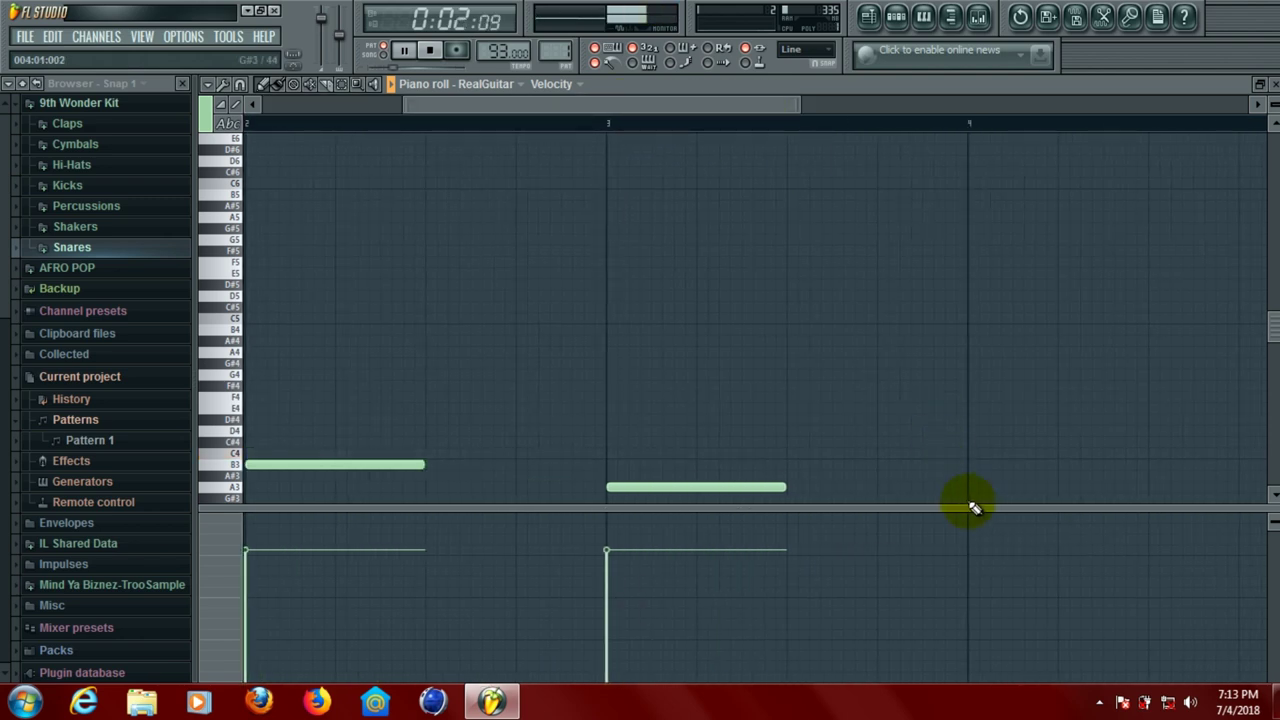
drag(968, 497, 966, 420)
Play back the bass notes, then replay and audition the opening C4 note from the start of the pattern
click(608, 122)
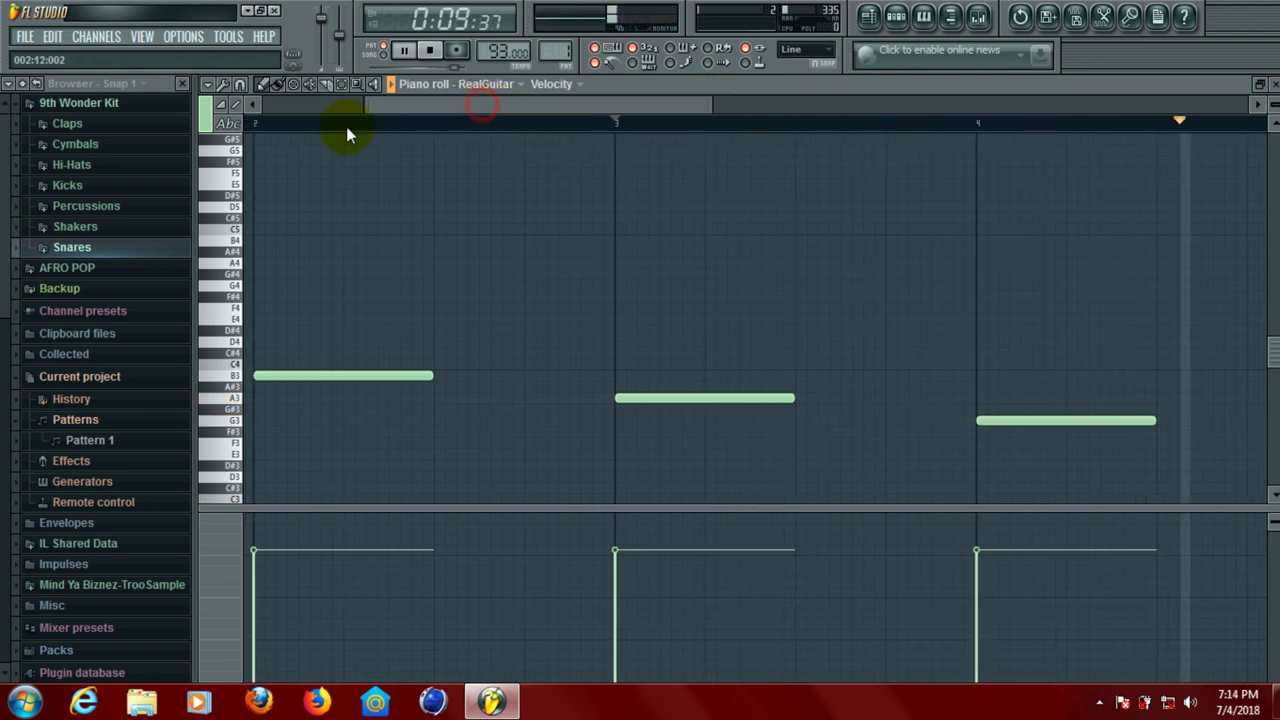
click(403, 50)
click(246, 127)
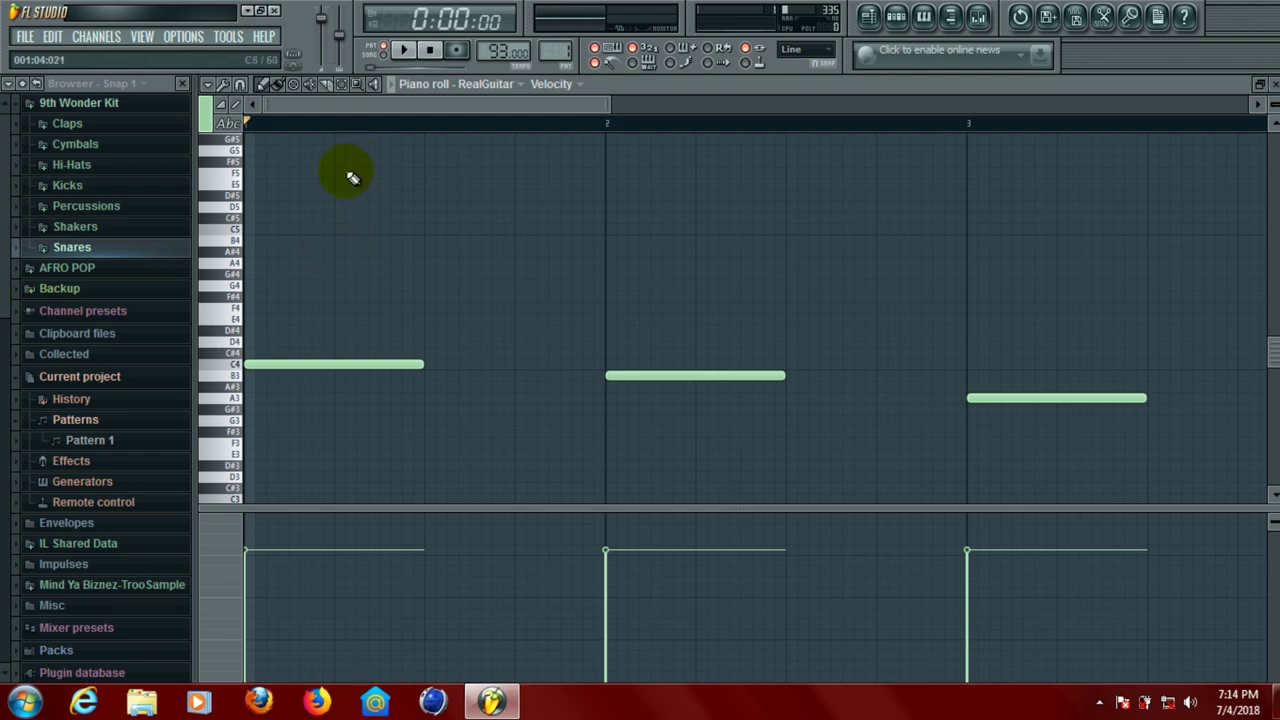
click(405, 51)
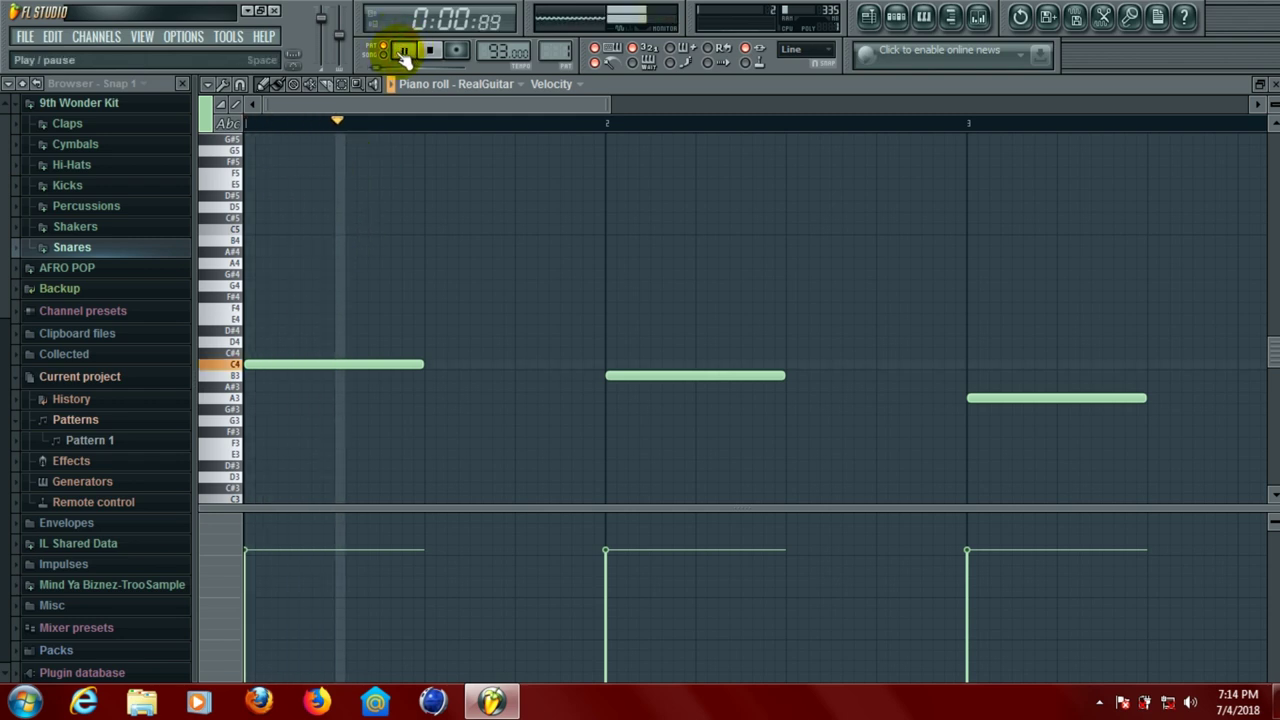
click(405, 51)
click(235, 364)
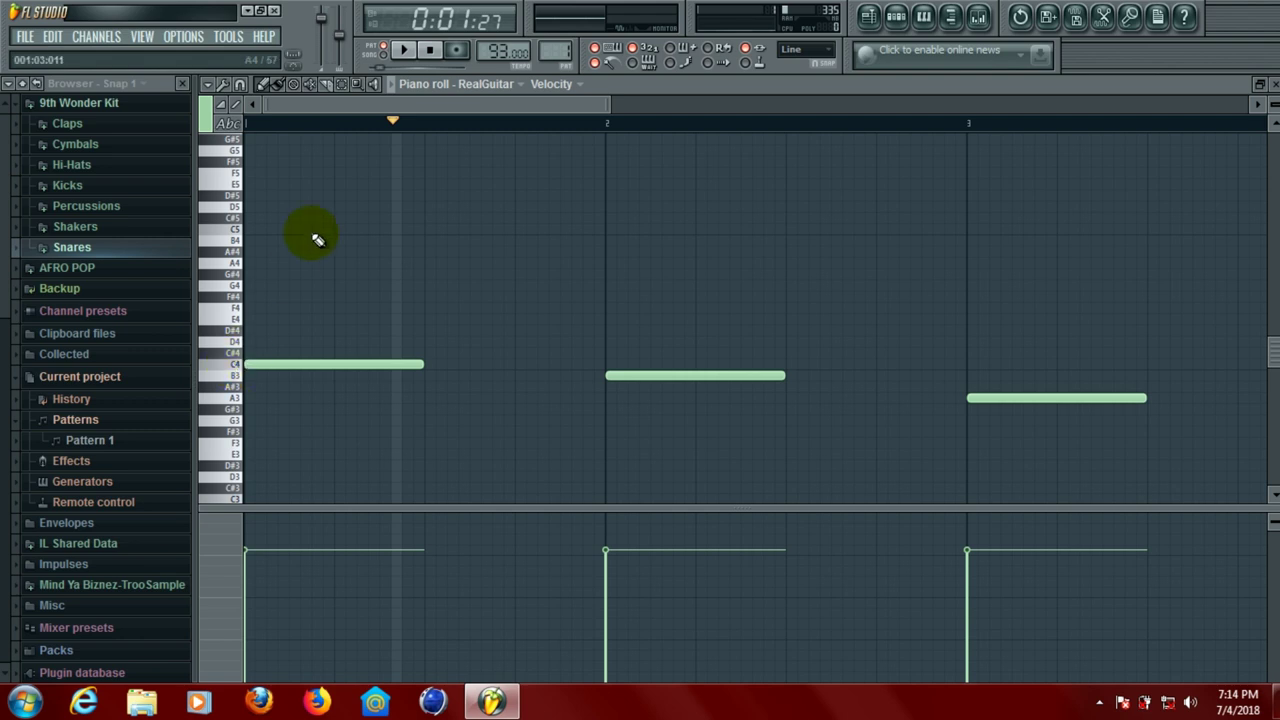
click(250, 126)
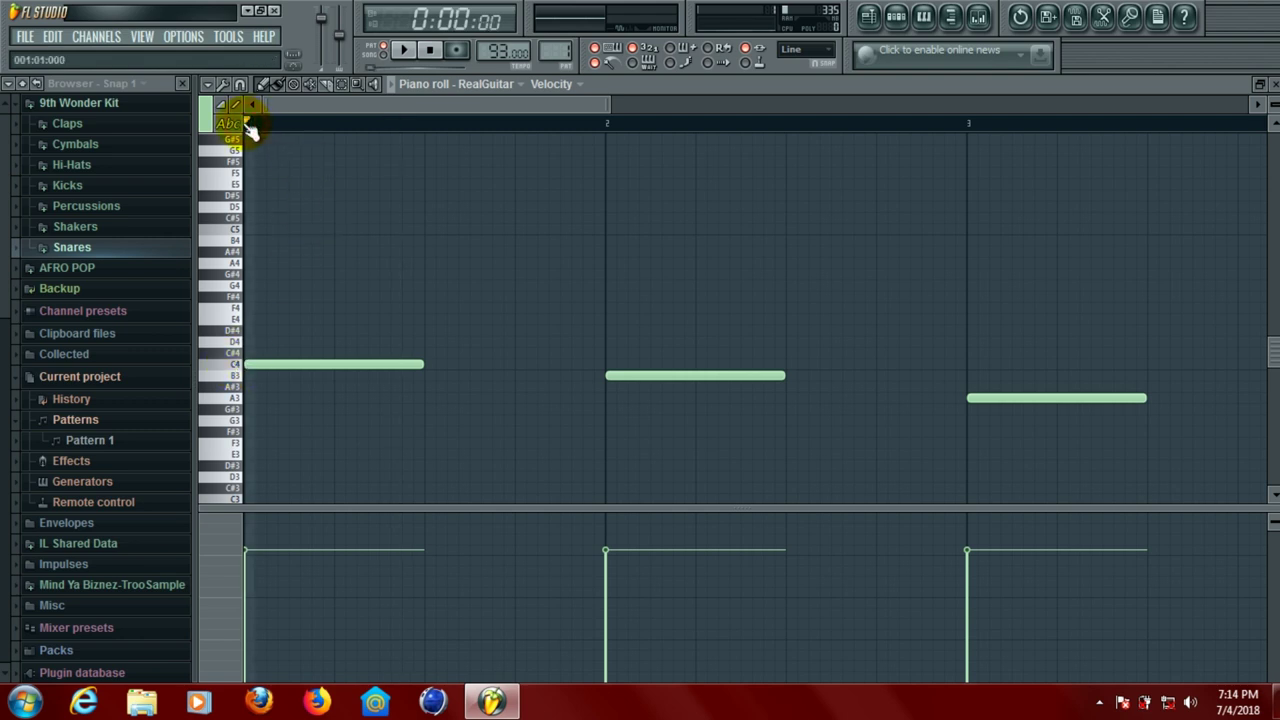
click(403, 50)
click(403, 51)
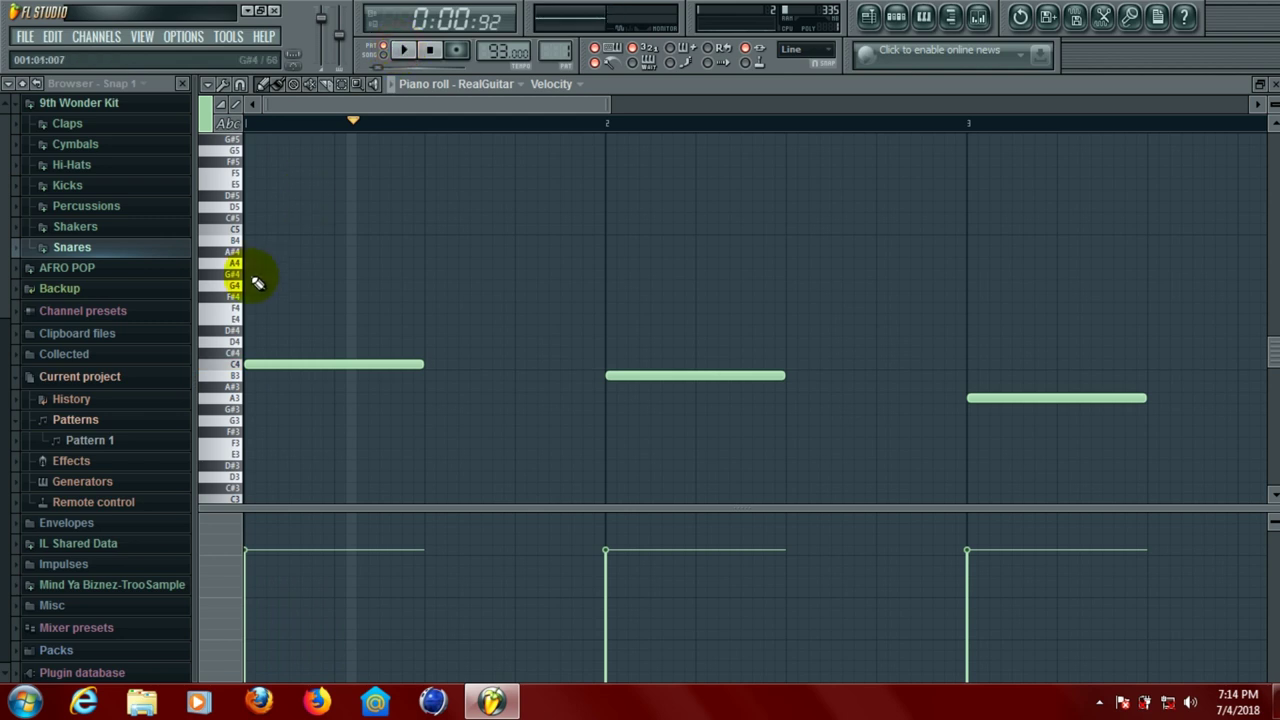
Add an E4 note on step 2 of bar 1, shorten it to about 1.5 steps, and replay the pattern
click(266, 319)
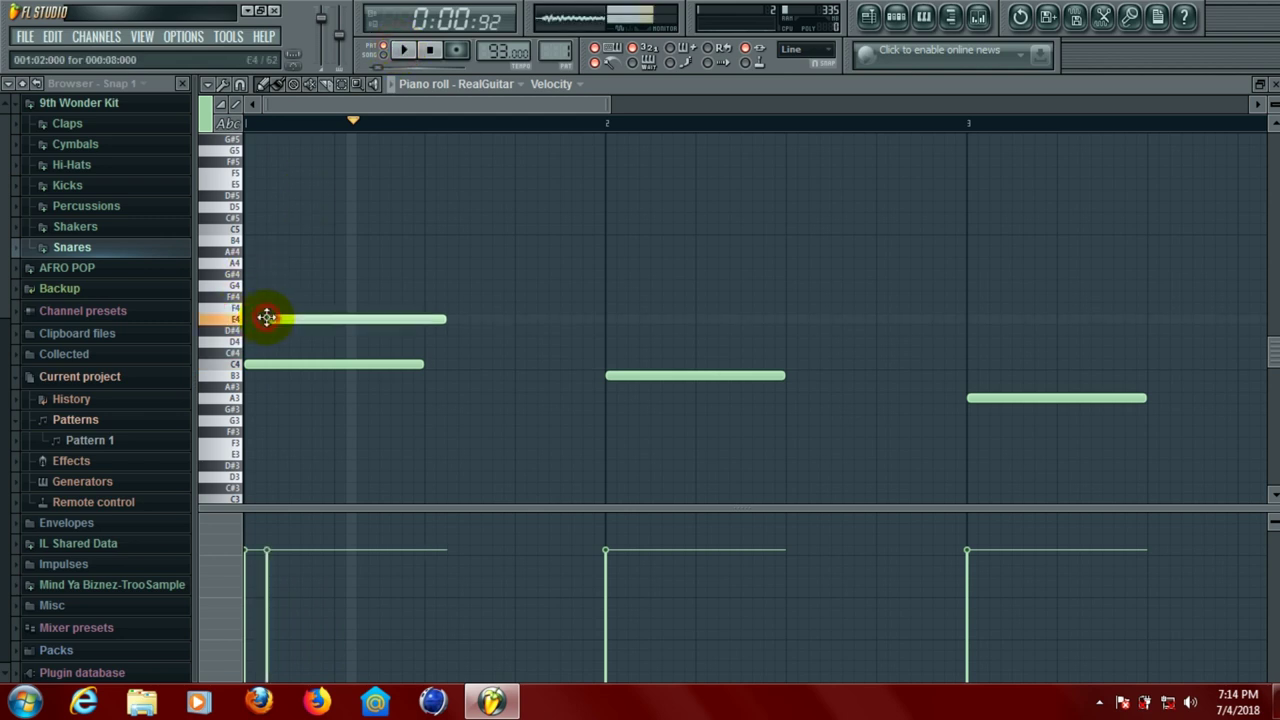
click(252, 123)
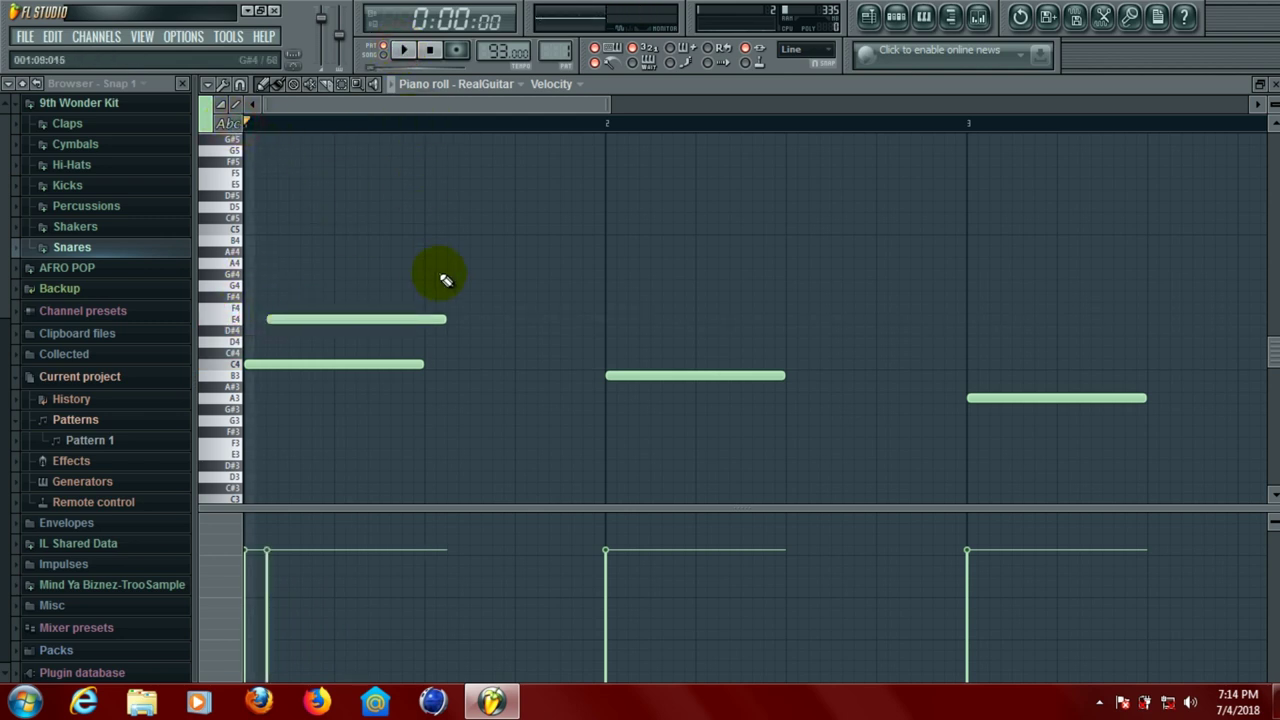
drag(443, 319, 299, 319)
key(ctrl+z)
click(406, 55)
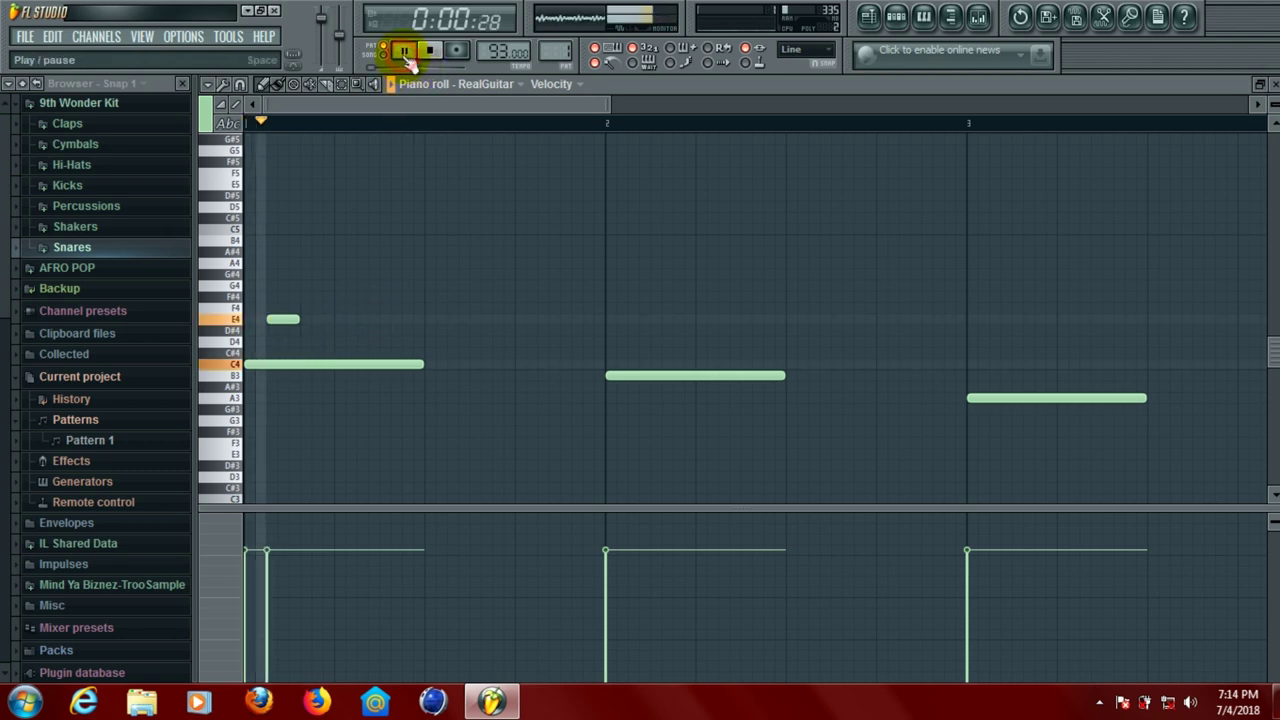
click(385, 55)
click(385, 55)
click(385, 55)
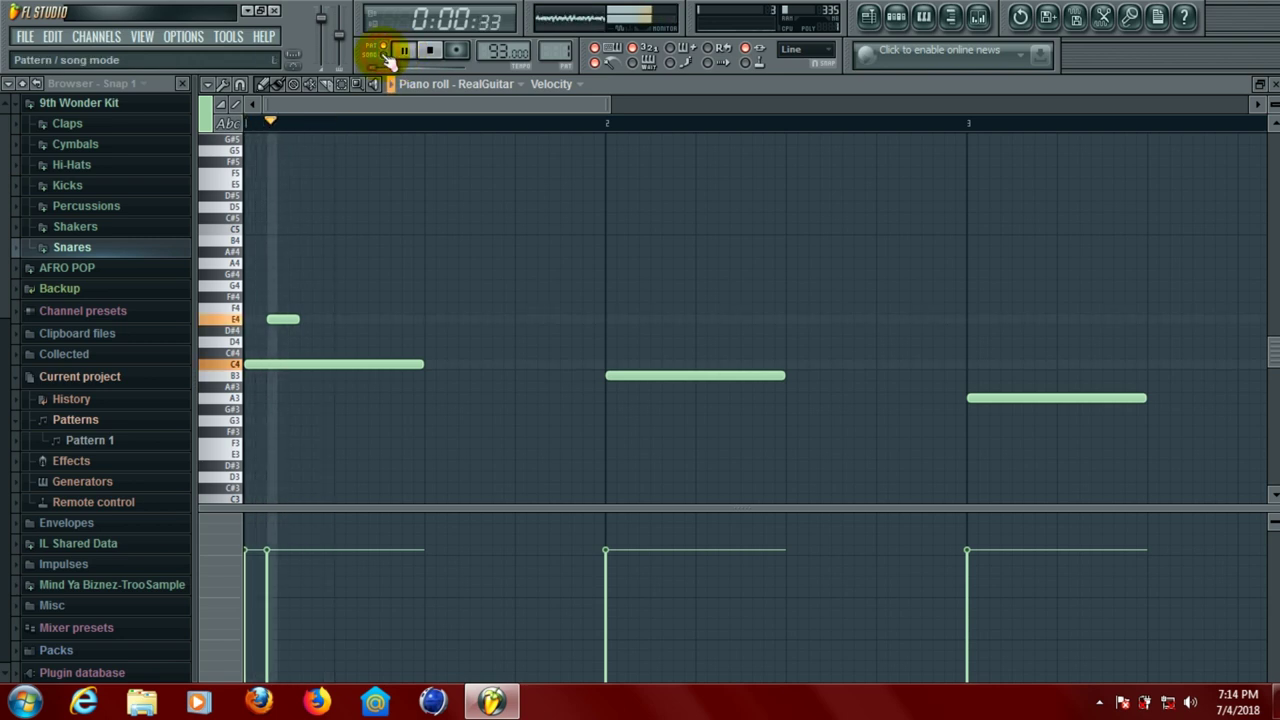
click(385, 55)
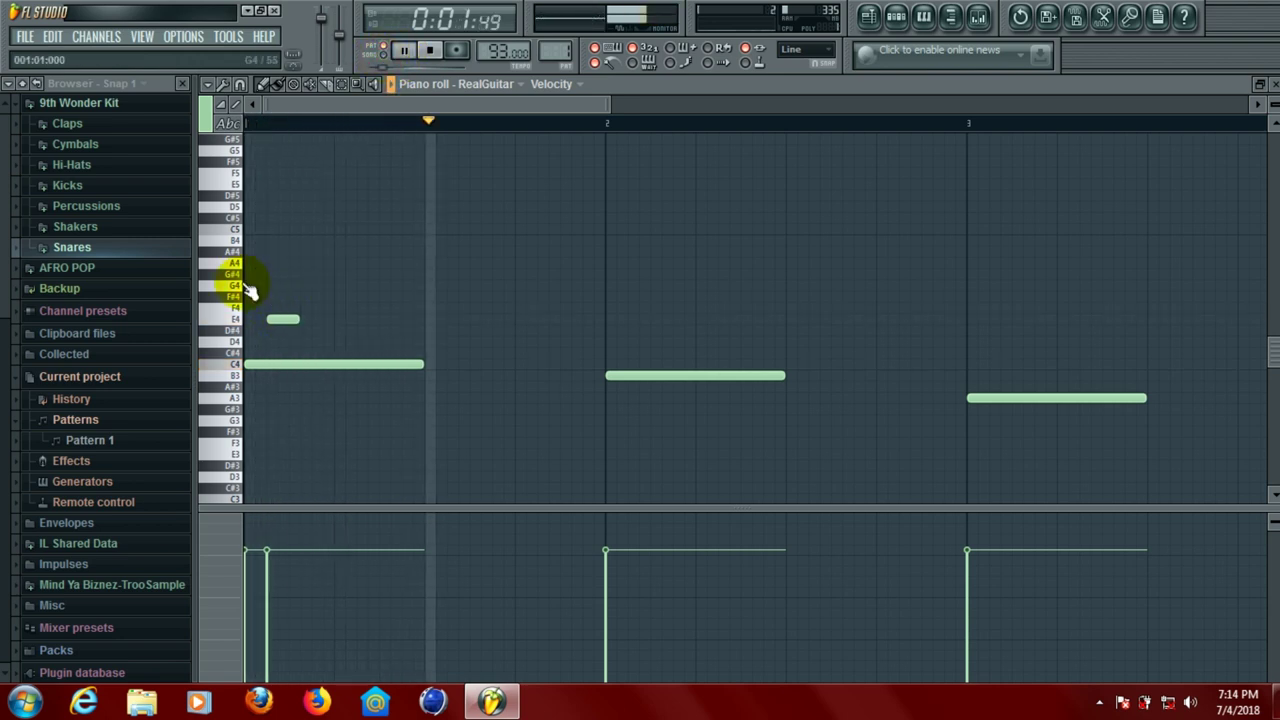
Audition higher pitches and add short notes A4 on step 4 and D5 midway through step 6 of bar 1
drag(241, 288, 242, 260)
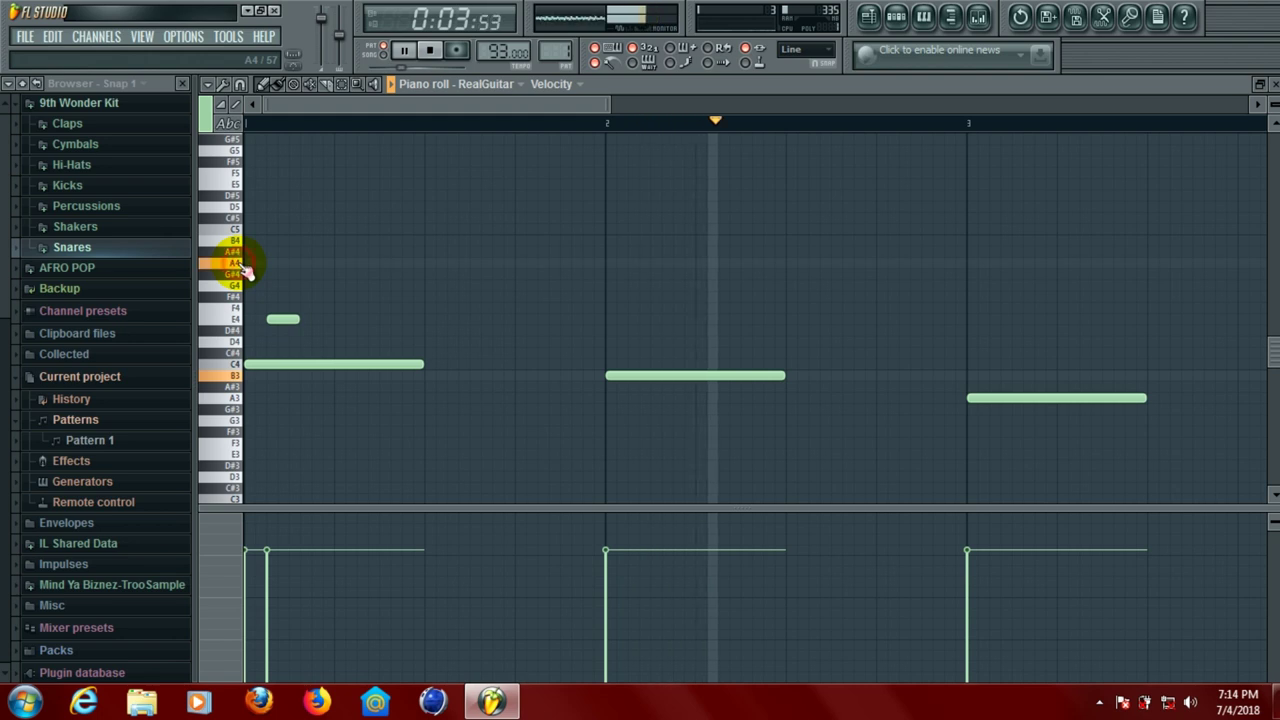
click(316, 263)
click(429, 50)
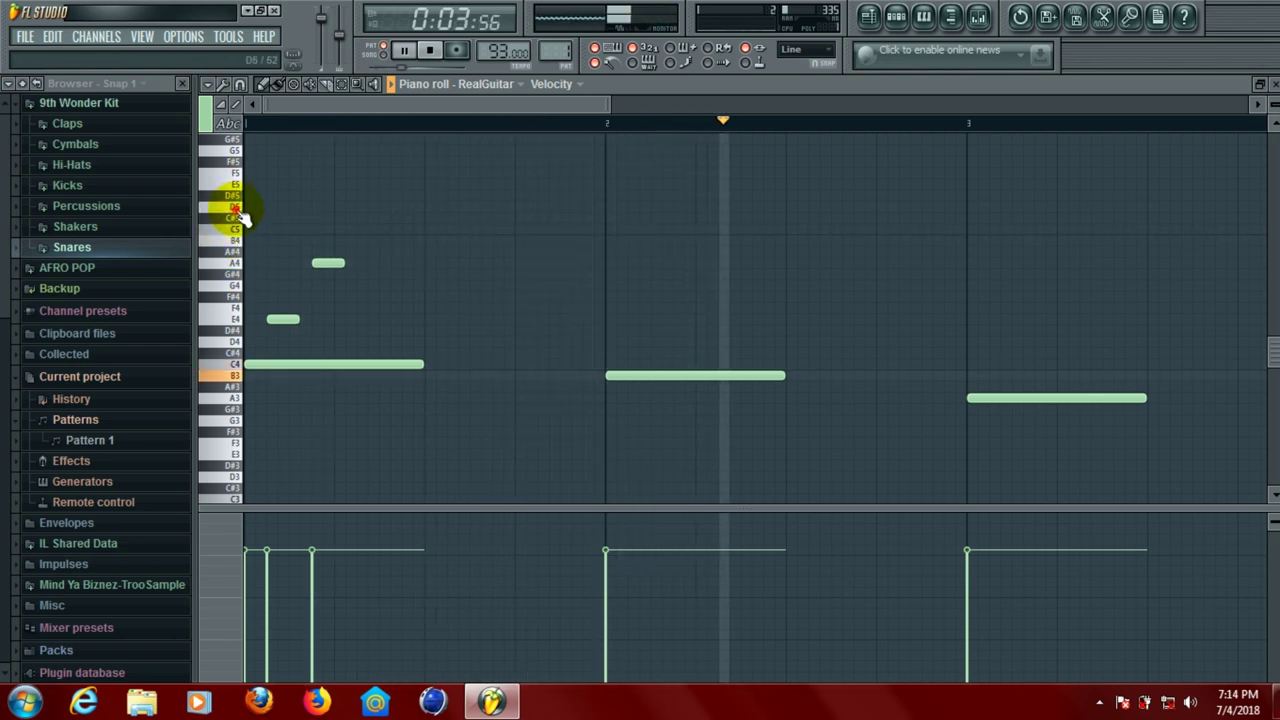
click(377, 207)
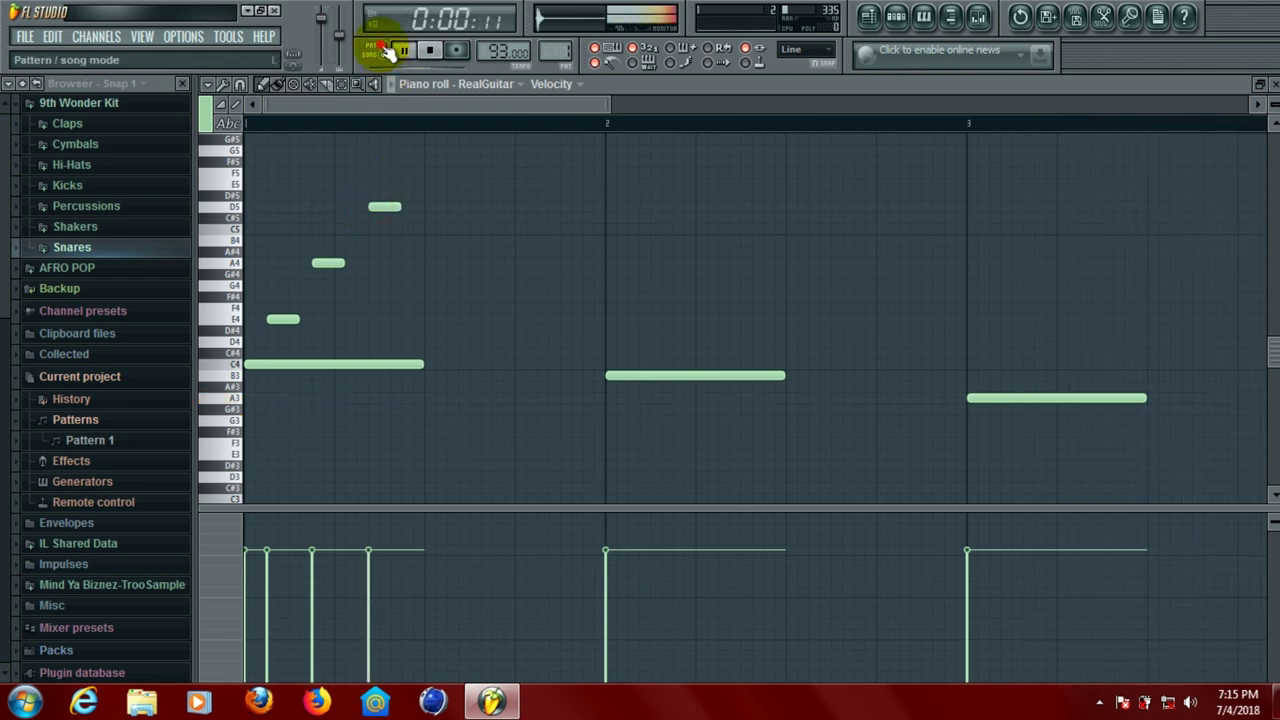
Move the D5 note to step 7 of bar 1 and lengthen A4 to about 3.5 steps and E4 to about 2.25 steps
double_click(386, 49)
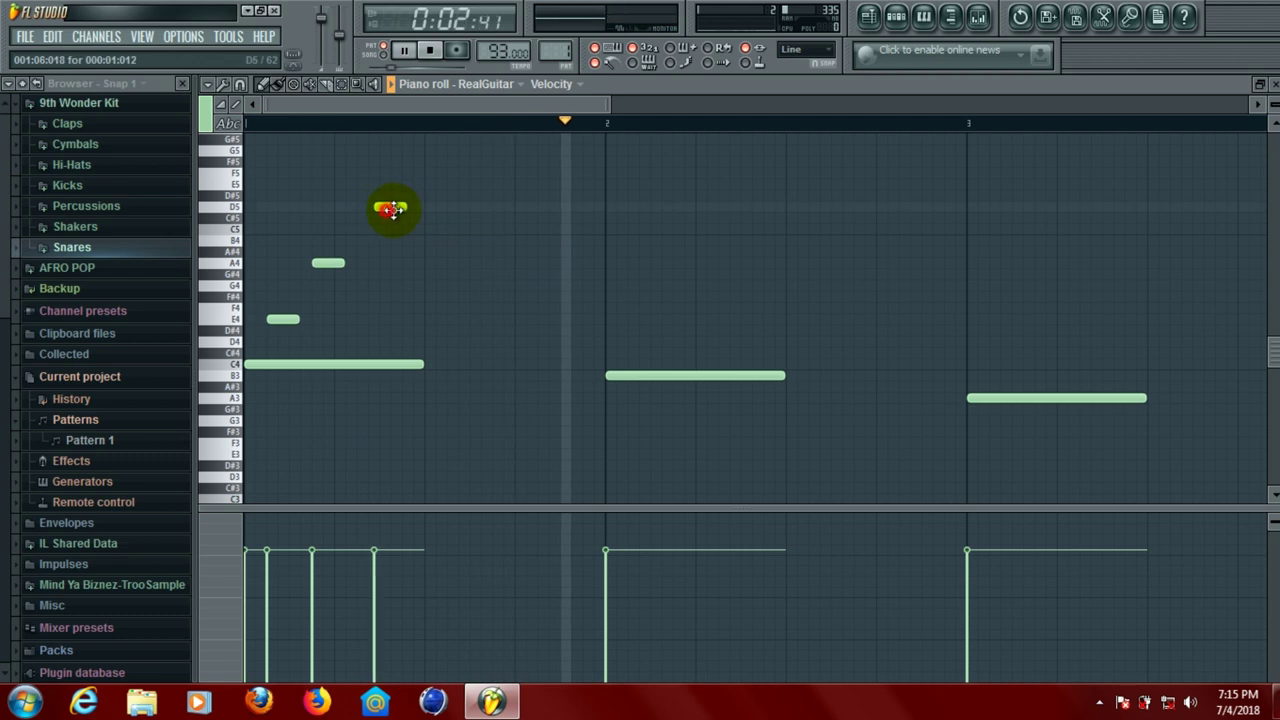
drag(391, 209, 395, 208)
drag(344, 263, 389, 263)
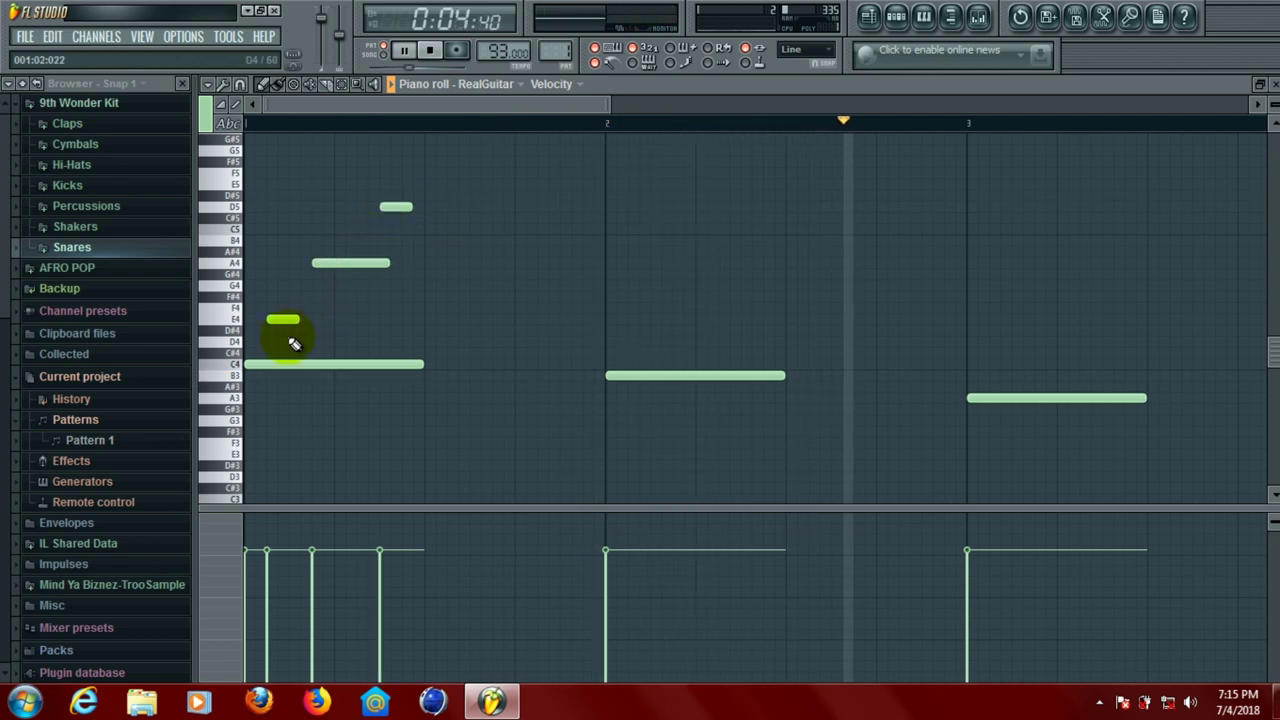
drag(301, 316, 315, 318)
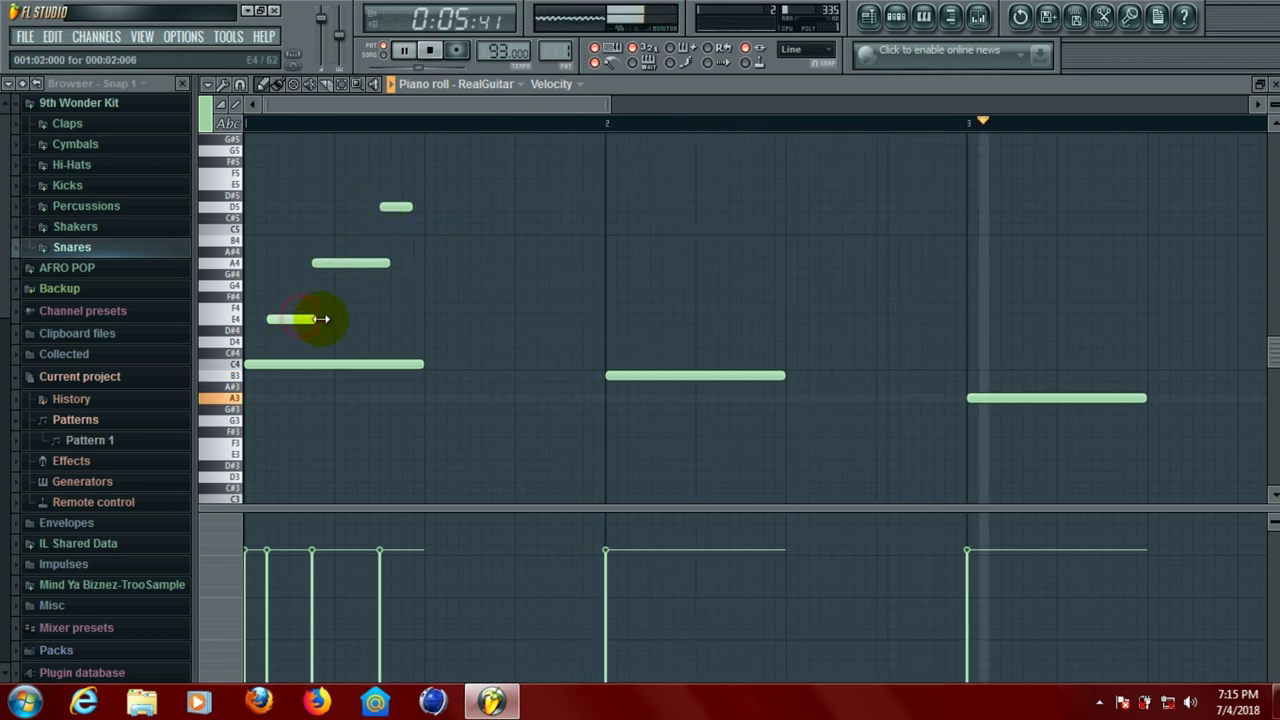
Move the A4 note earlier to step 3 of bar 1 and replay the pattern from the beginning
click(382, 50)
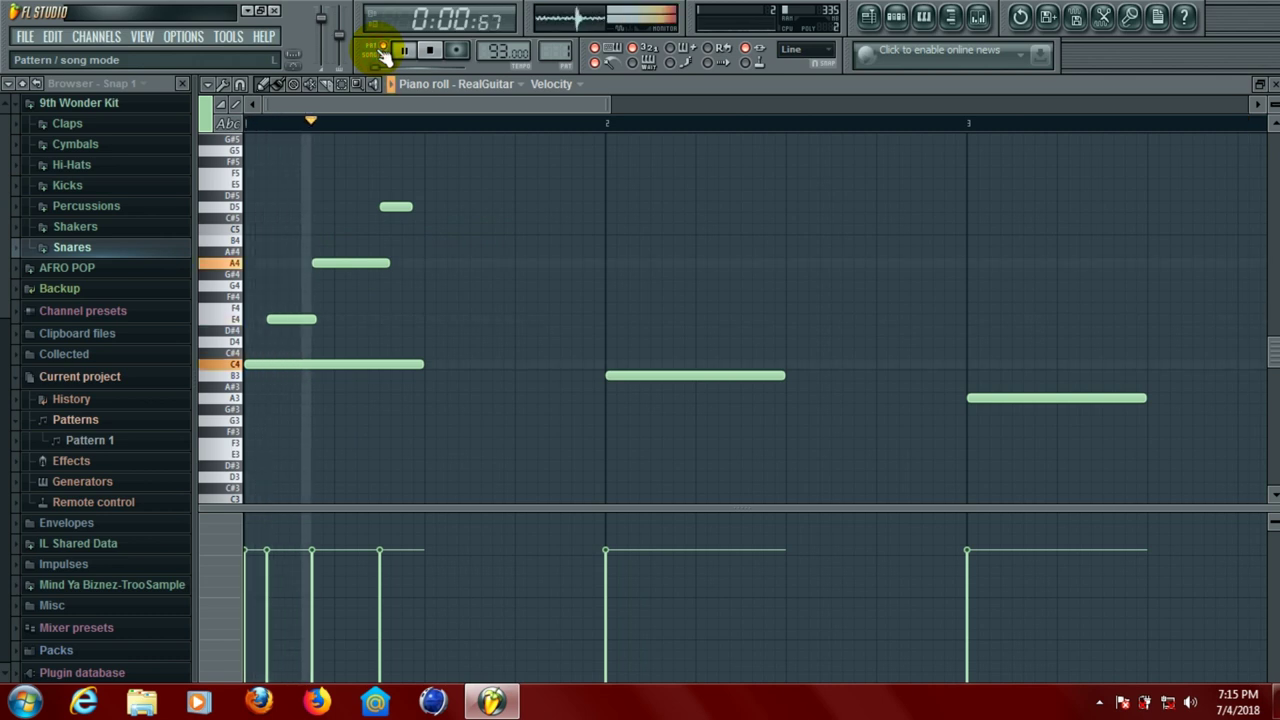
click(340, 252)
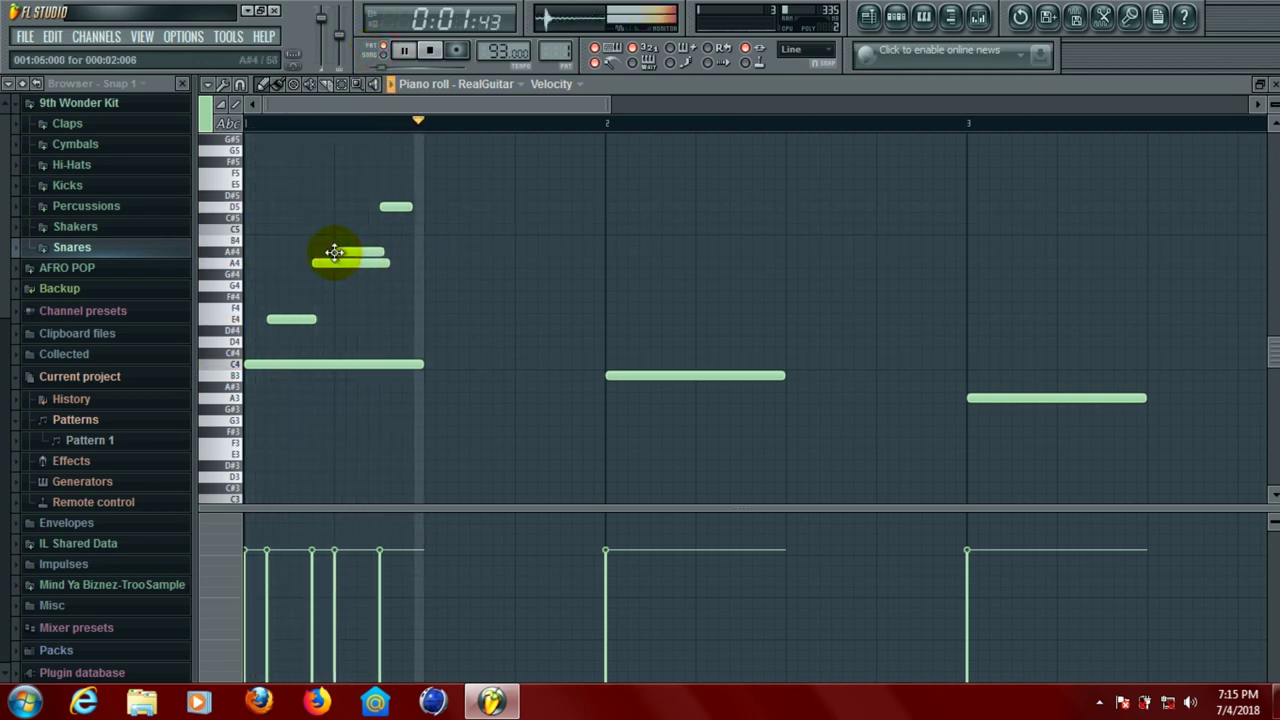
right_click(342, 254)
drag(332, 262, 309, 261)
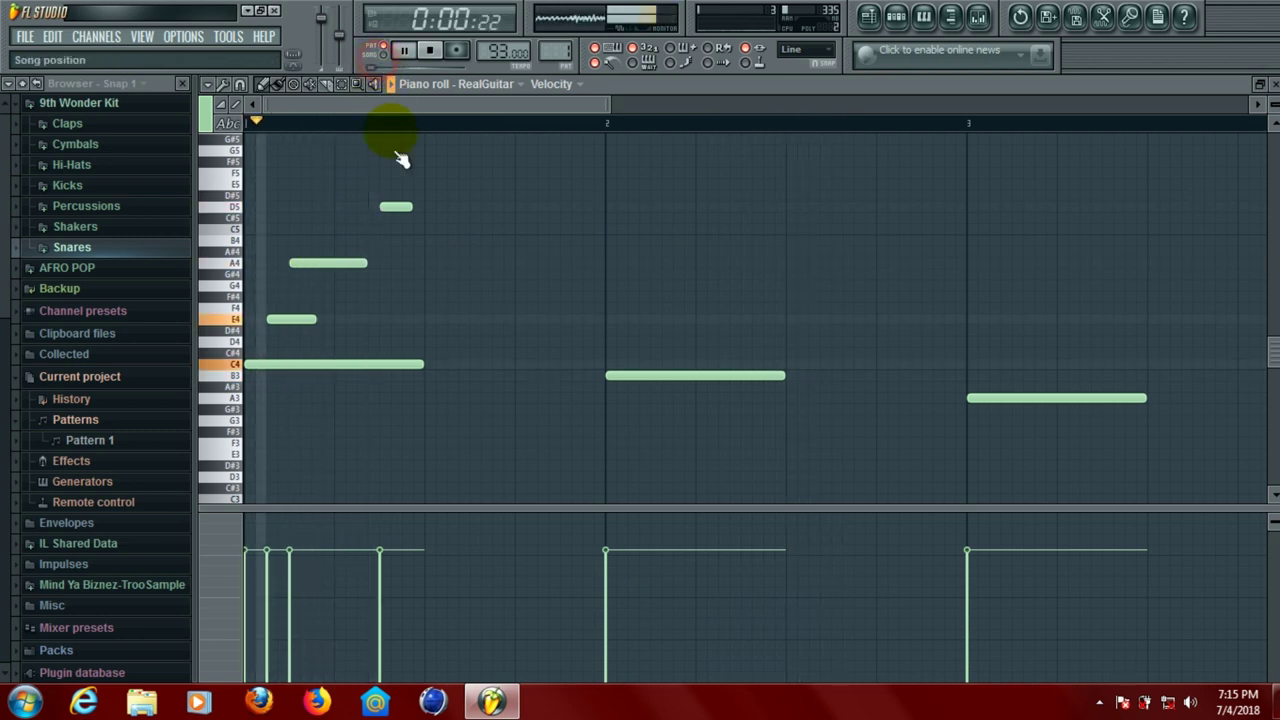
double_click(384, 53)
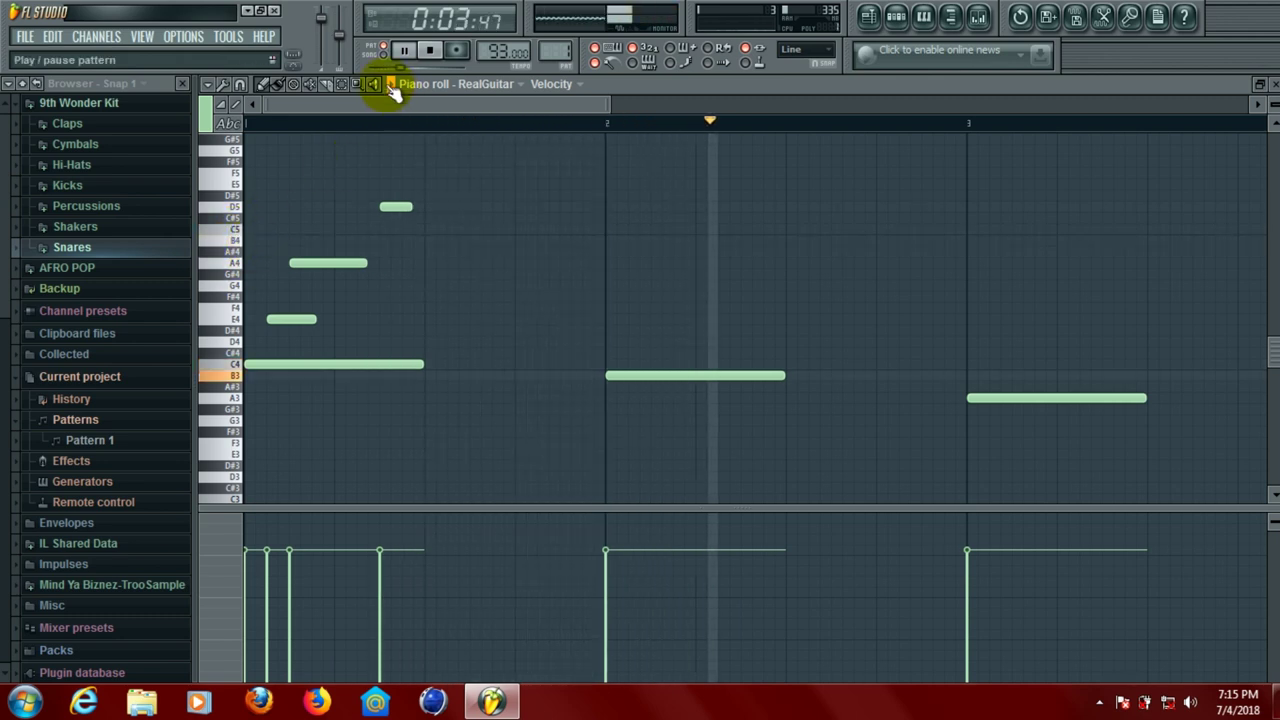
Add notes G5 on step 5 and C5 on step 8 of bar 1, each about 3.5 steps long, auditioning pitches during playback
click(401, 51)
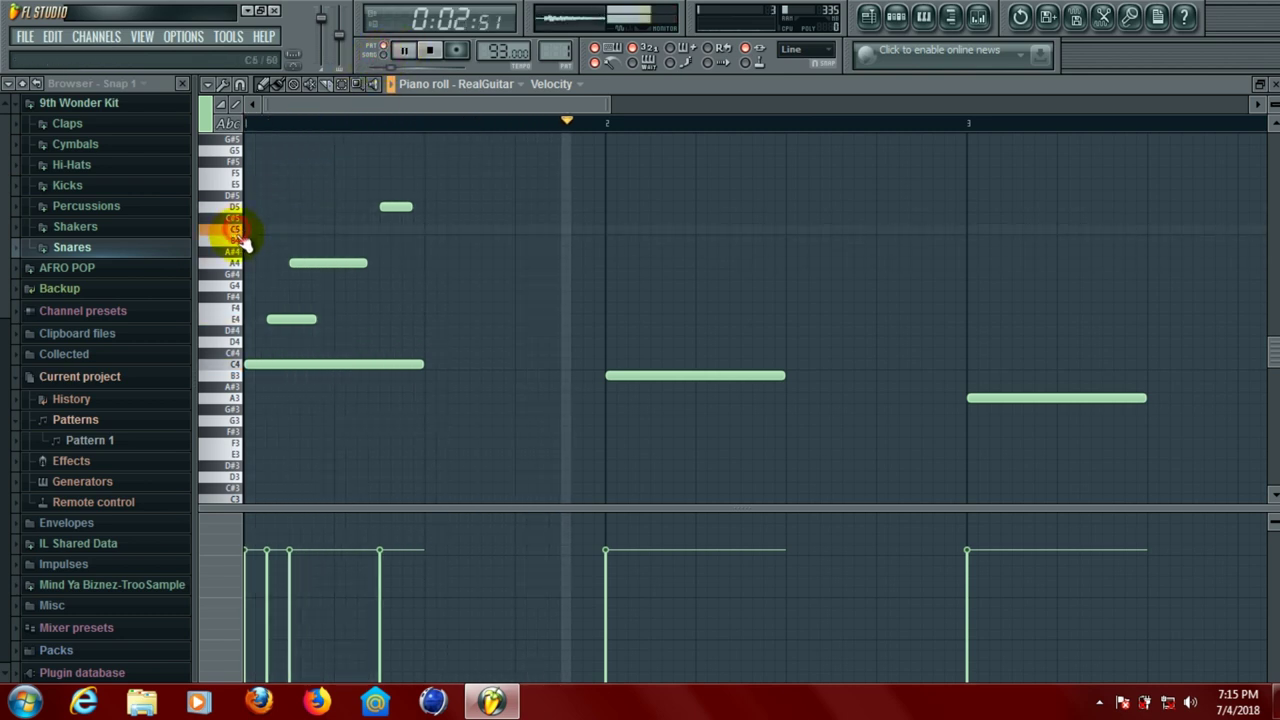
click(336, 150)
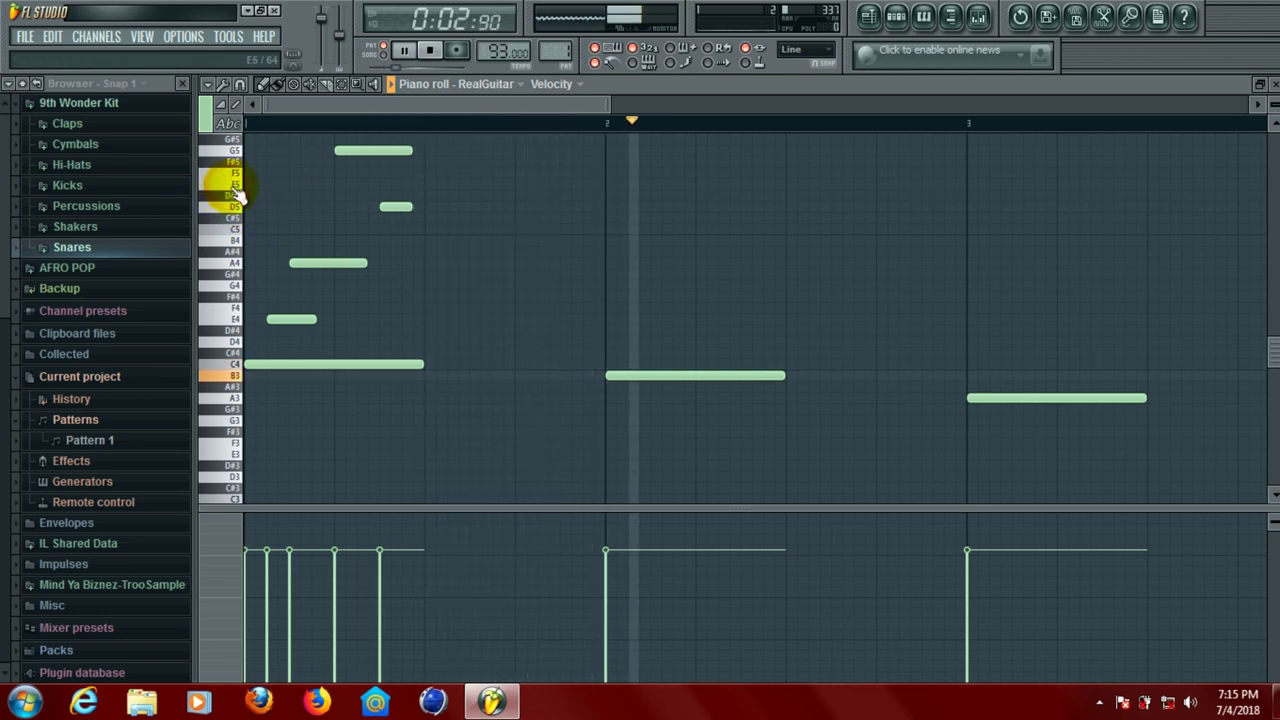
click(238, 248)
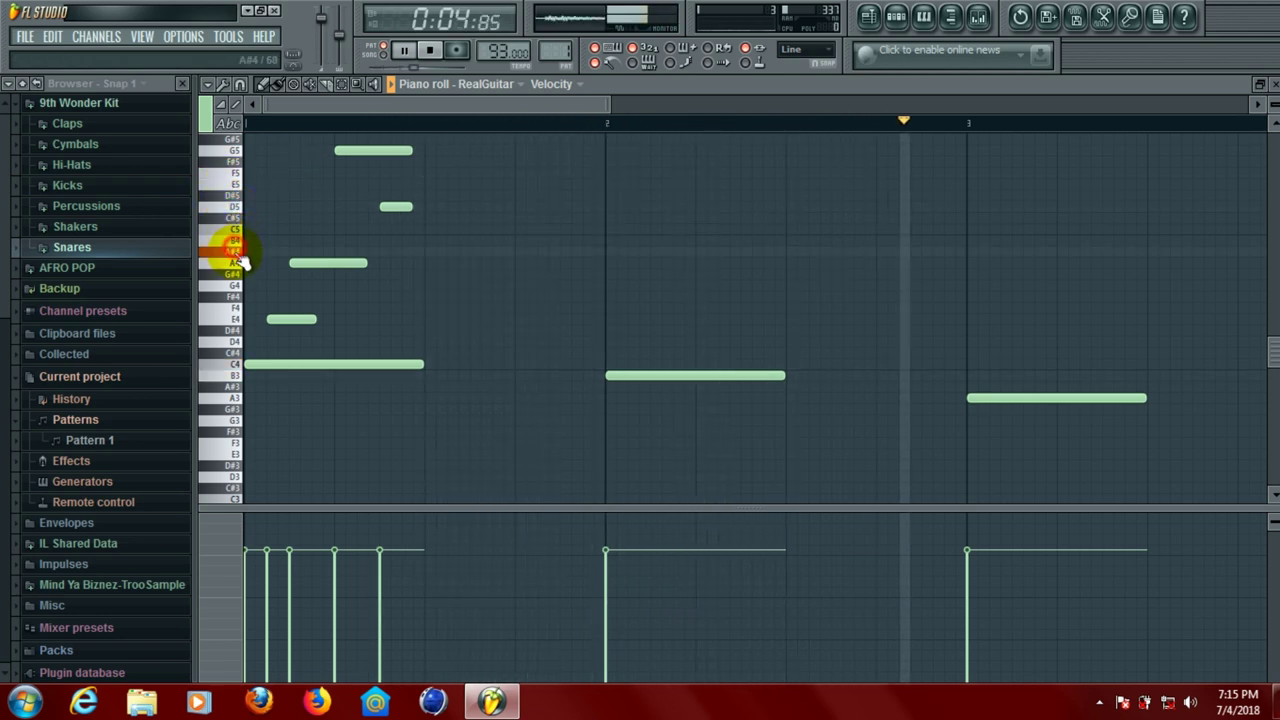
click(238, 231)
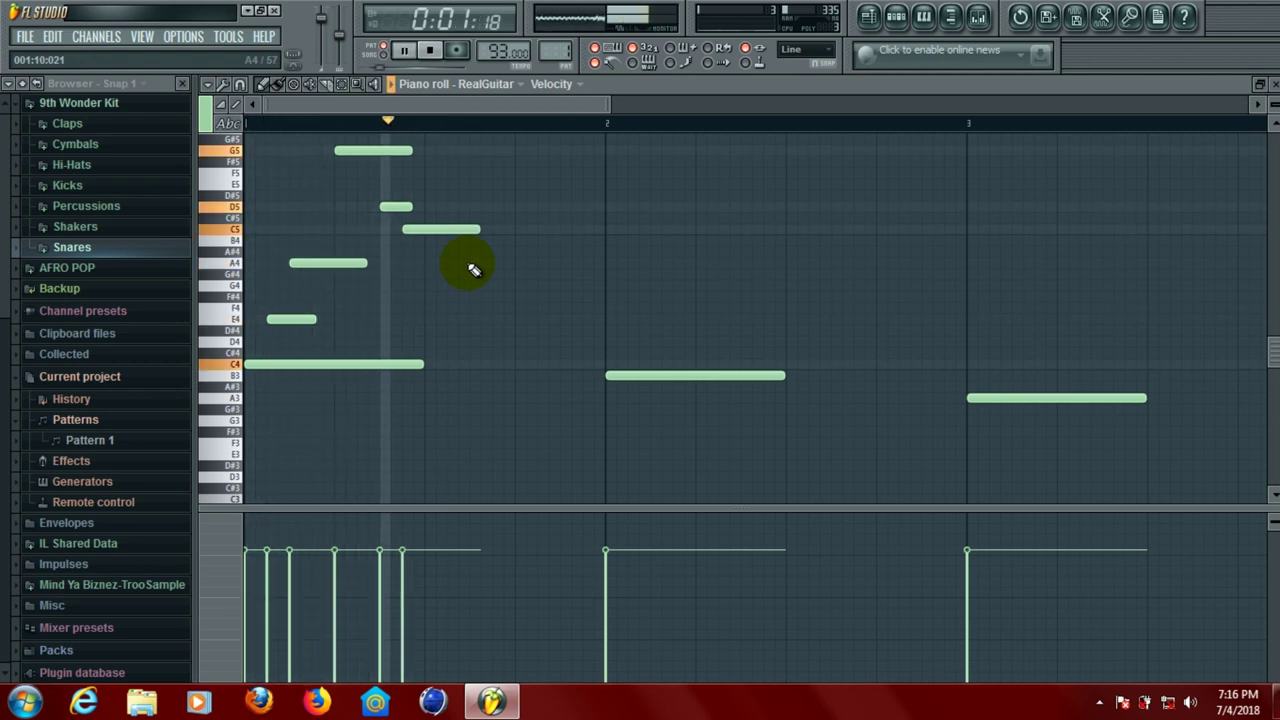
key(space)
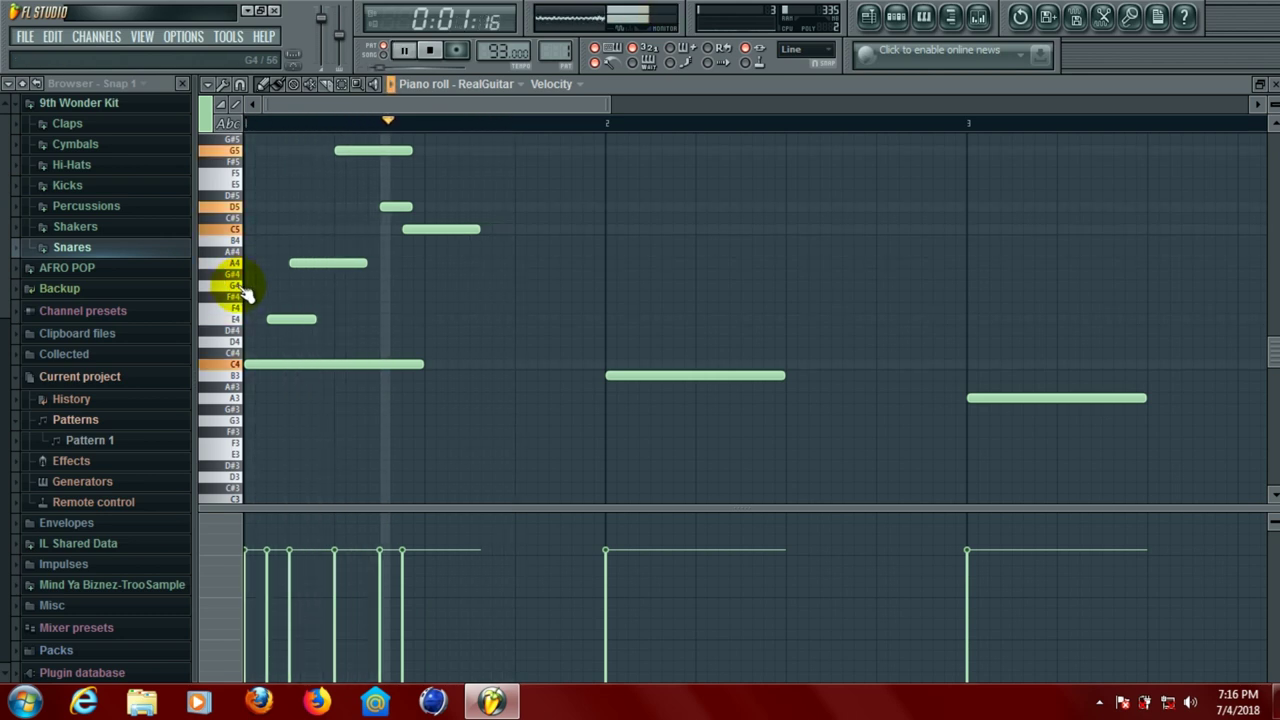
Rearrange the 8-step bass notes with B3 on step 9 of bar 1, A3 starting bar 2 and G3 on its step 9, replaying the pattern
key(space)
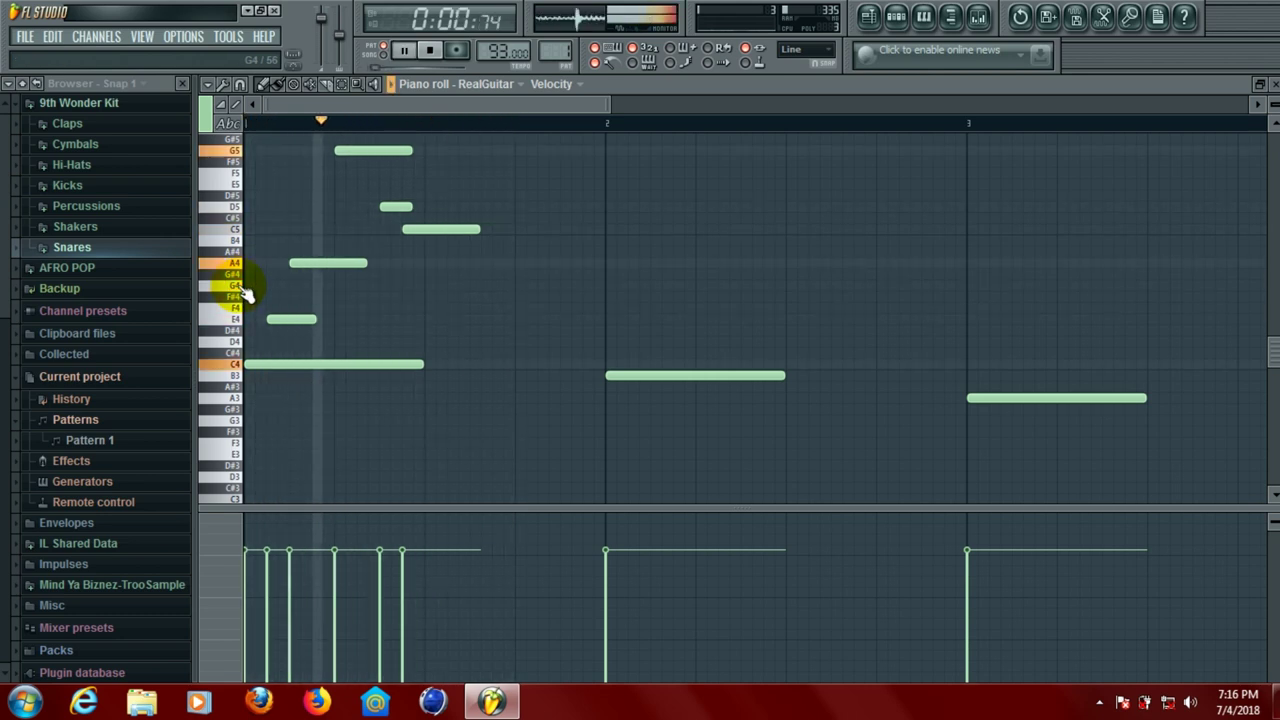
key(space)
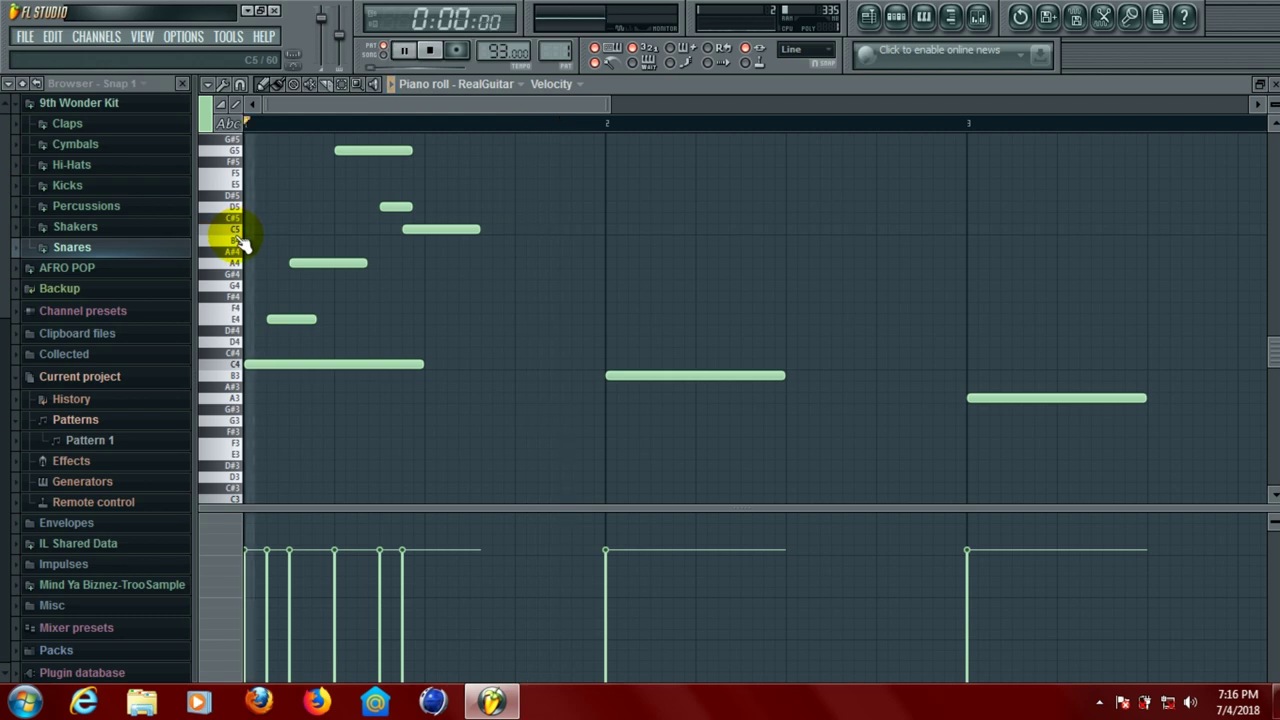
key(space)
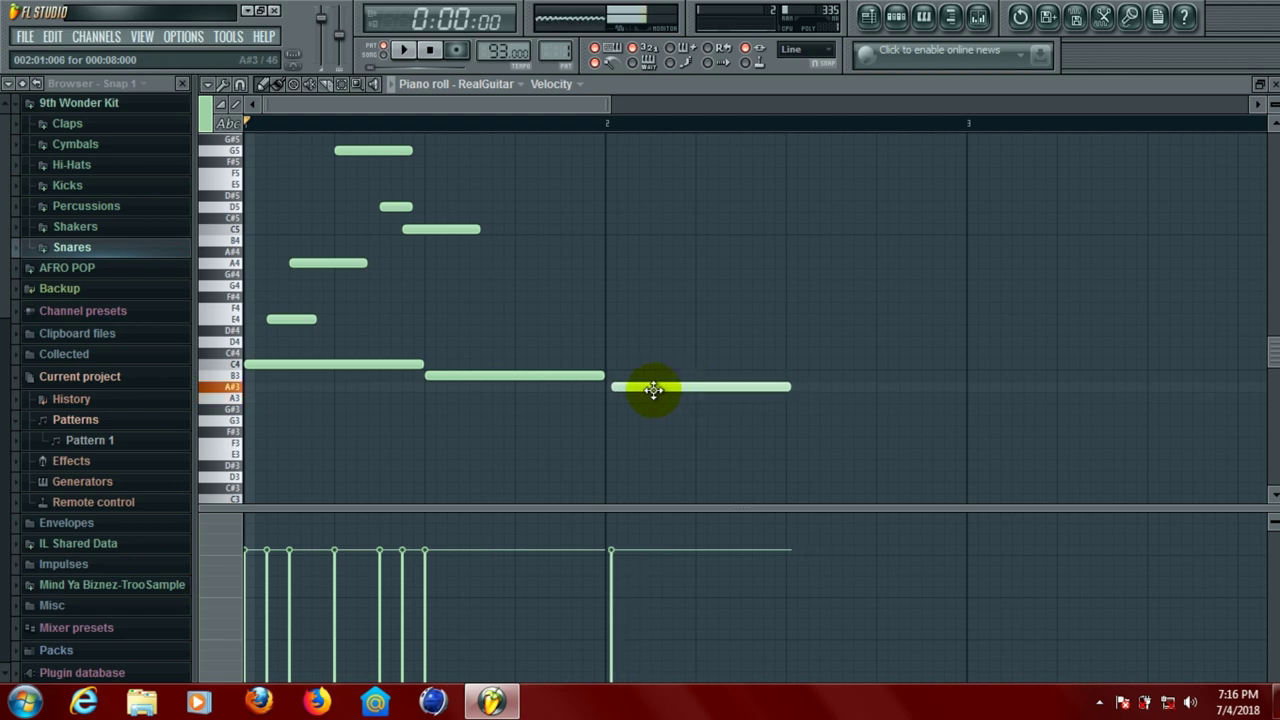
drag(603, 104, 651, 106)
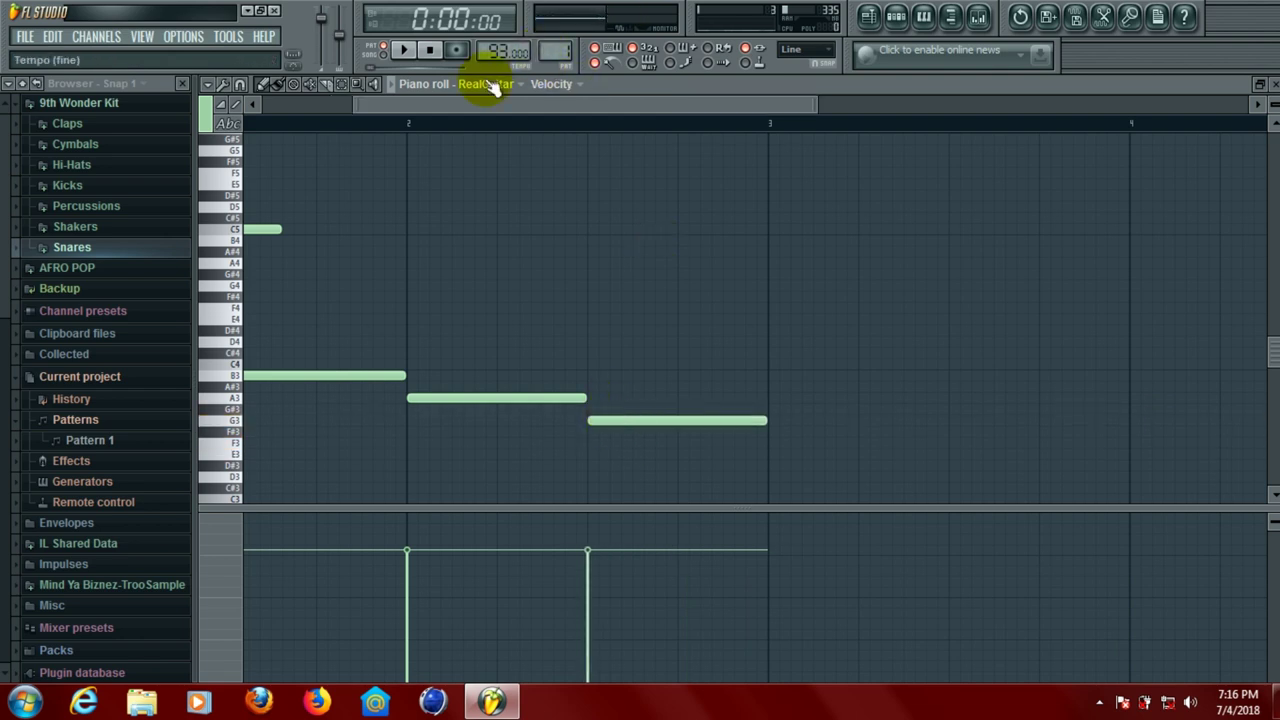
drag(407, 113, 300, 110)
key(space)
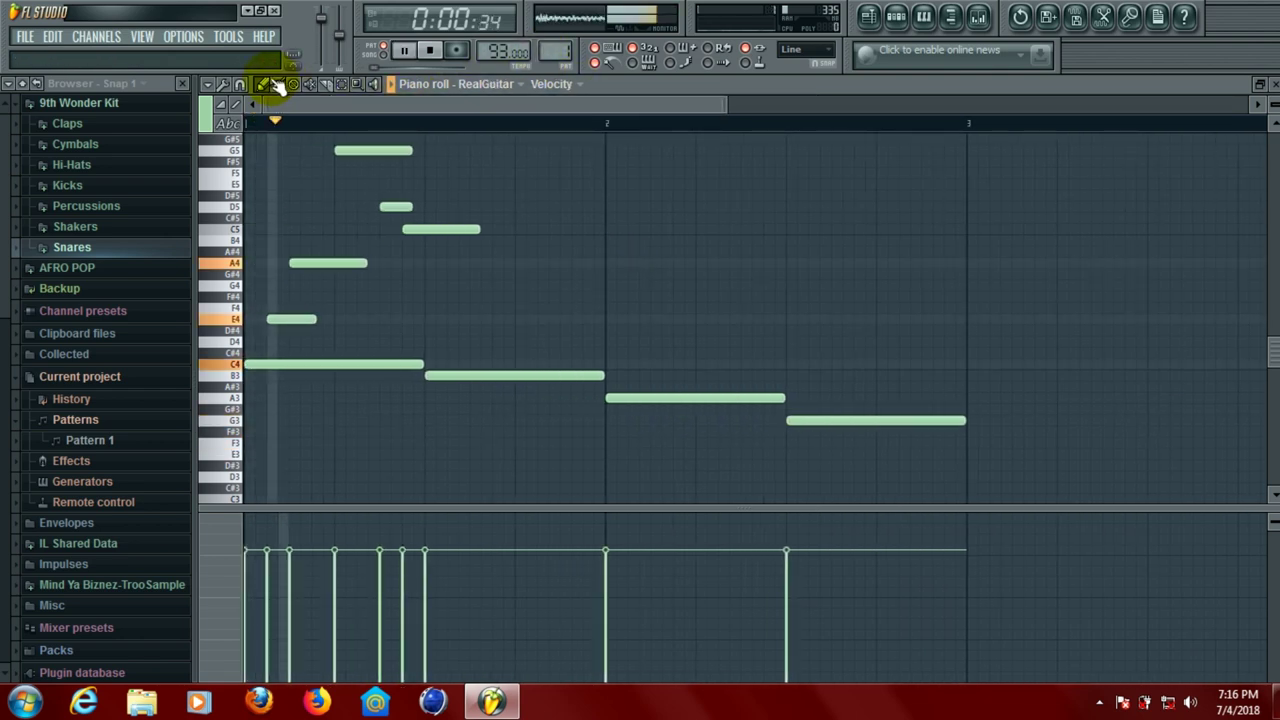
key(space)
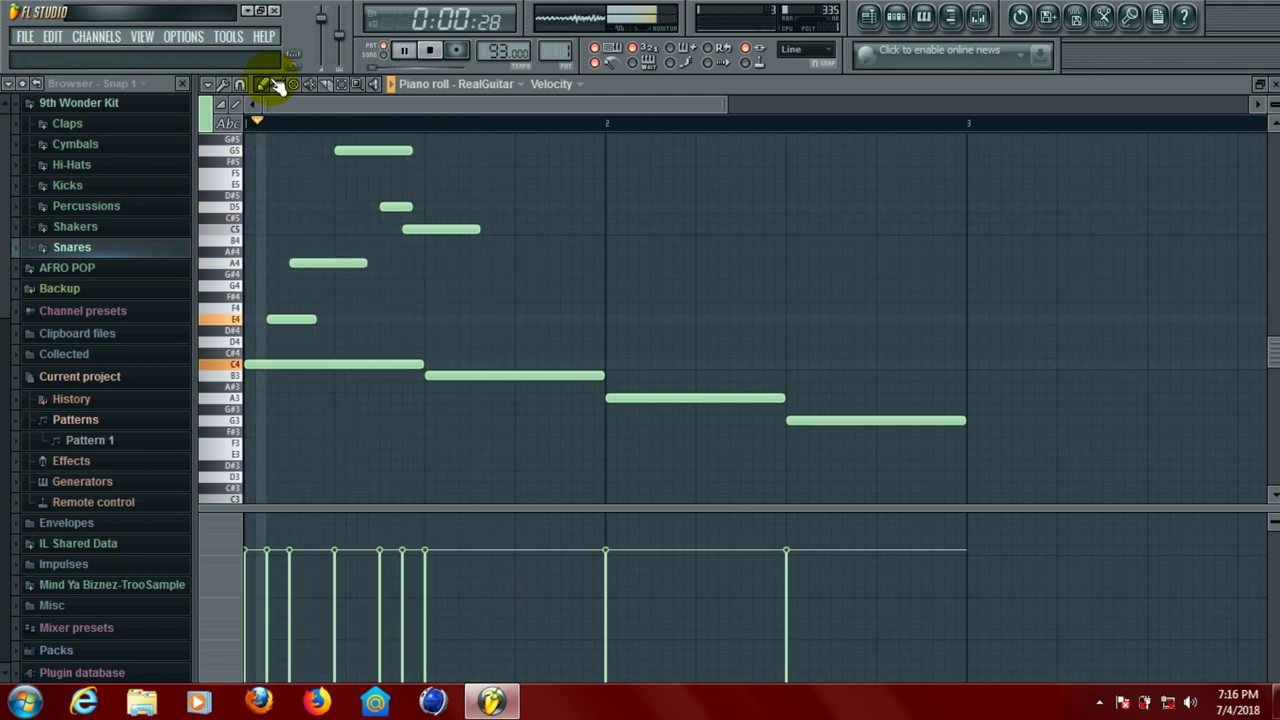
key(space)
key(space)
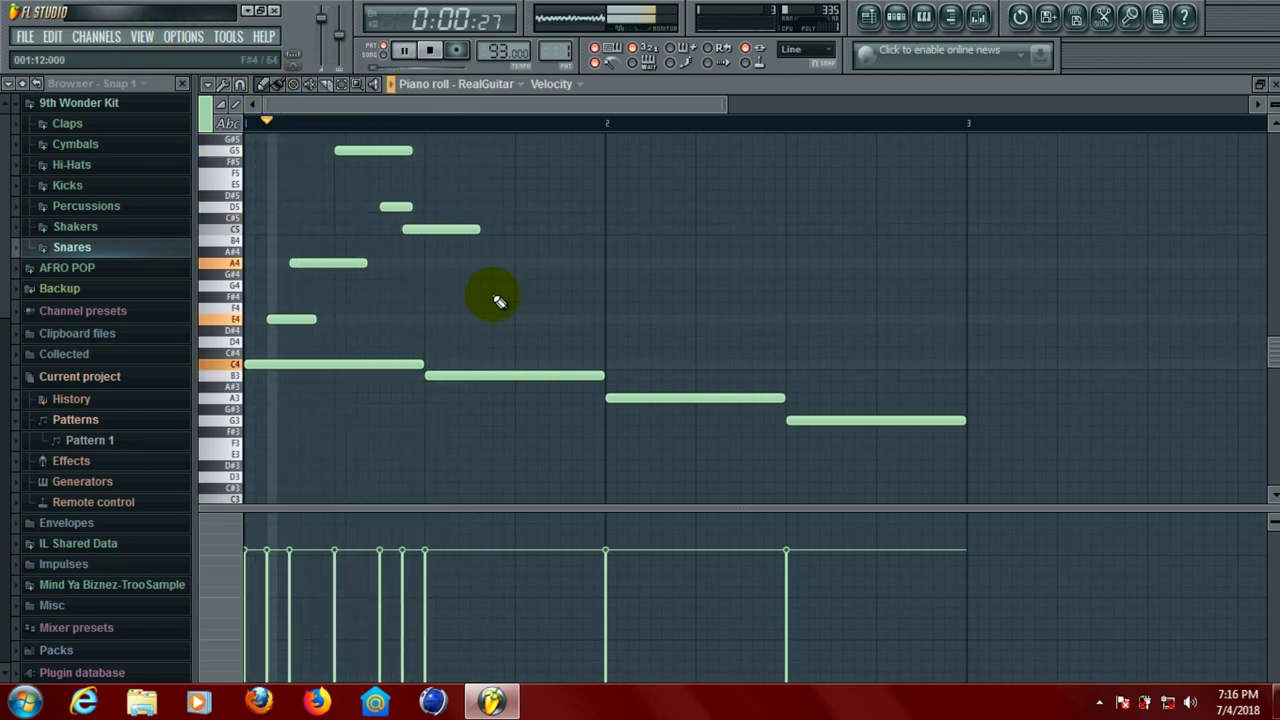
Add an A4 note on step 12 of bar 1 and shorten it to about 2.5 steps during playback
click(486, 263)
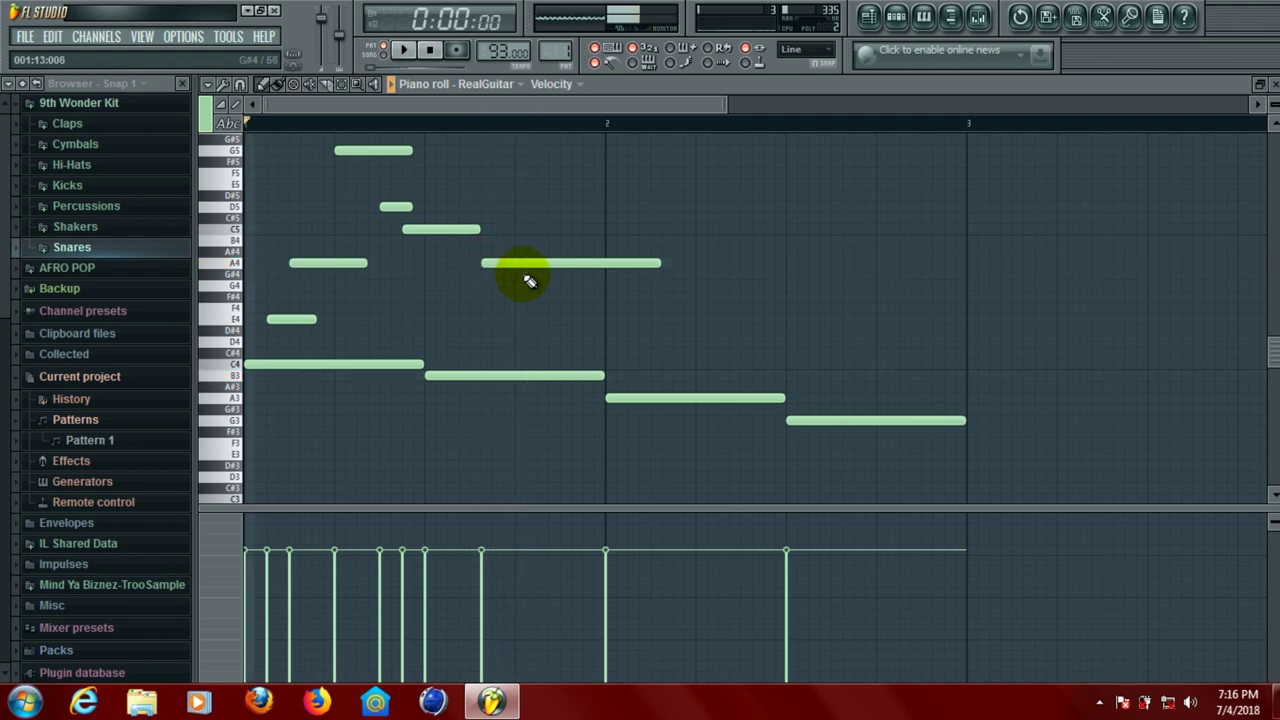
drag(509, 263, 519, 265)
key(space)
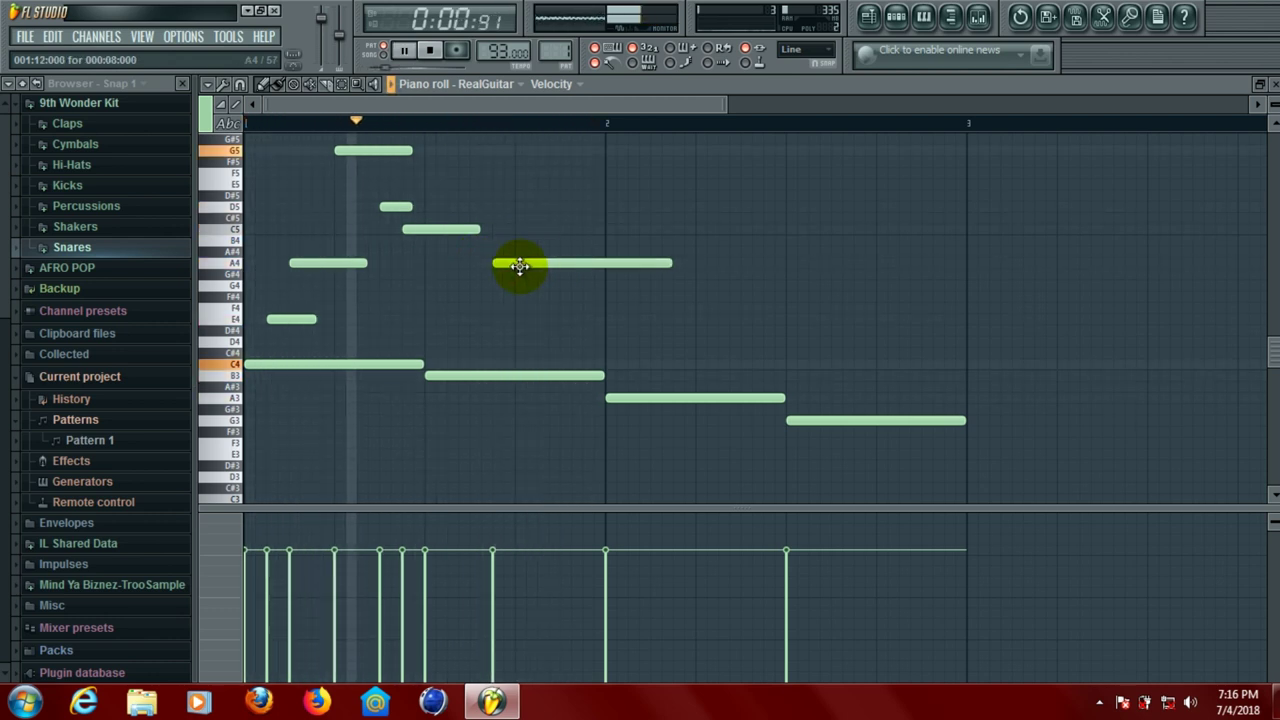
drag(667, 264, 545, 264)
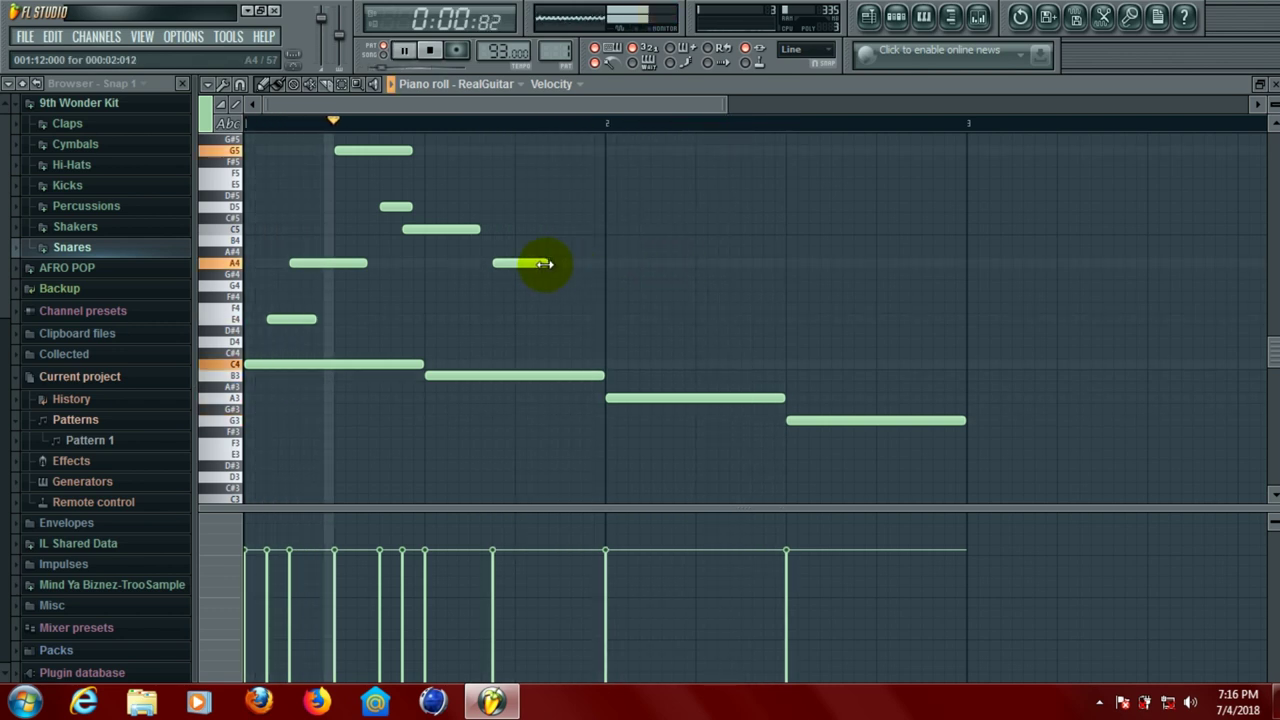
Add an E5 note about 2.5 steps long on step 15 of bar 1 and lengthen the preceding A4 to about 3.5 steps
click(555, 208)
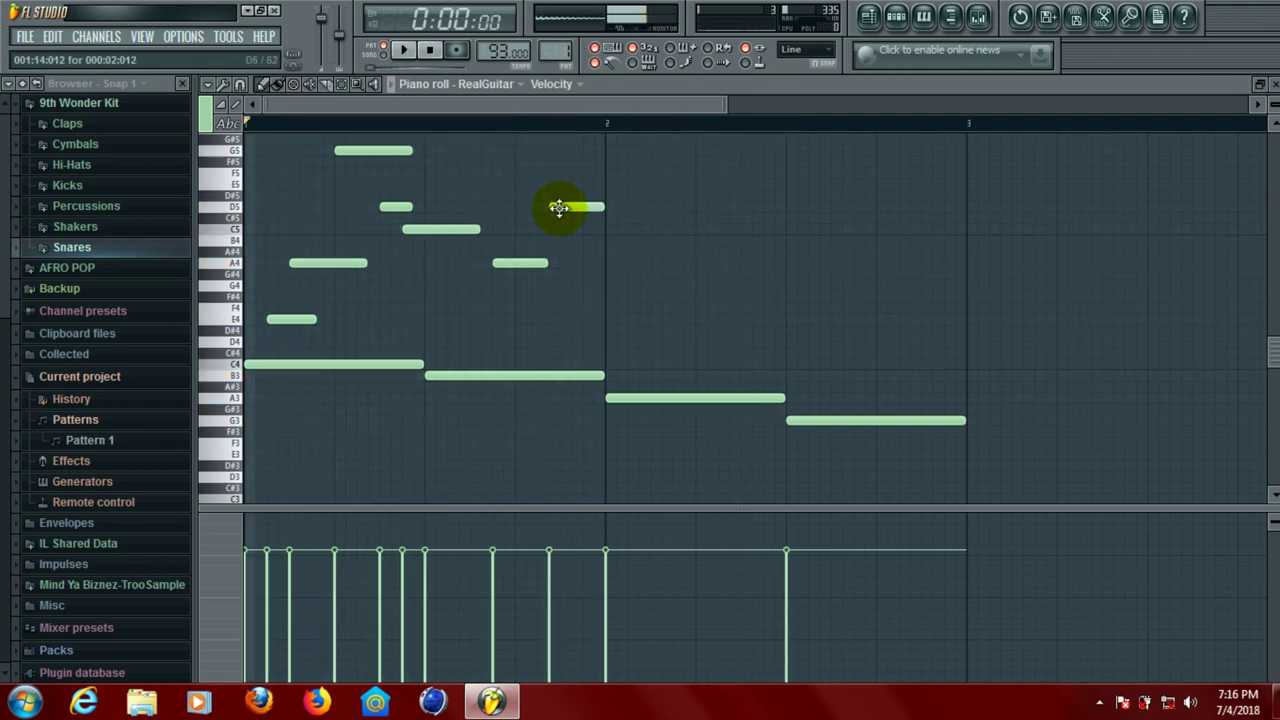
drag(559, 208, 572, 184)
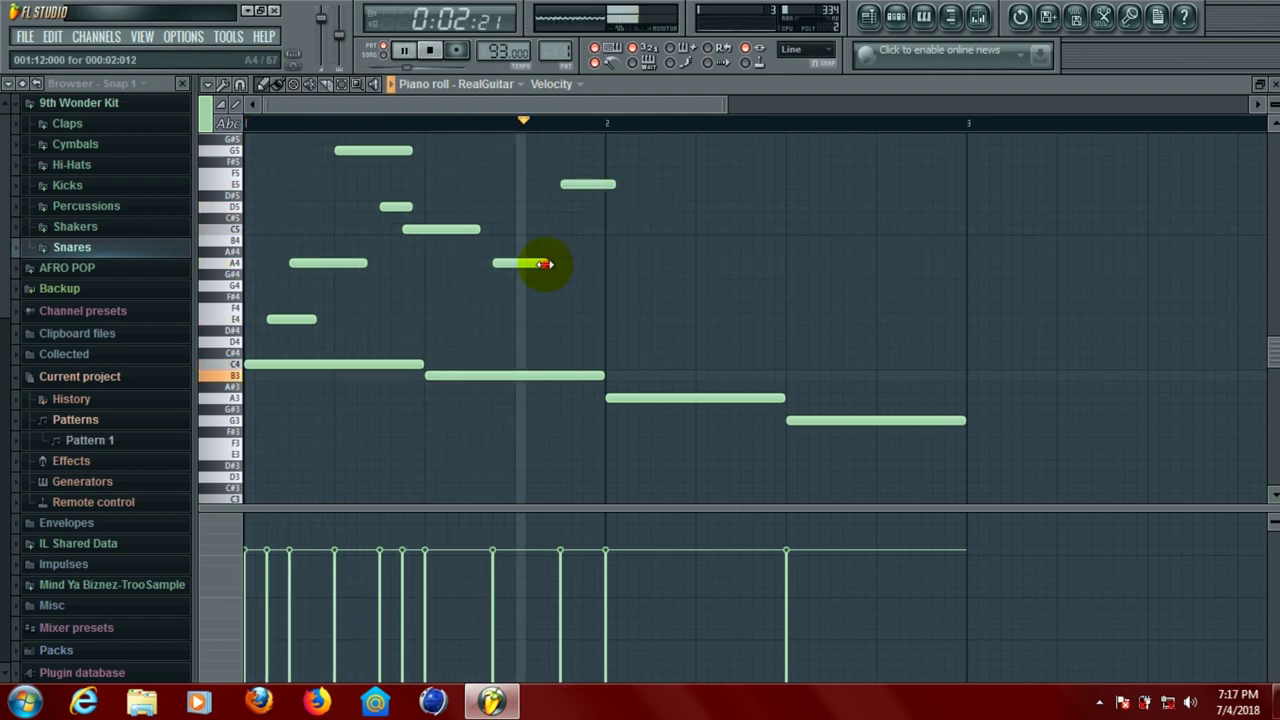
drag(546, 263, 572, 266)
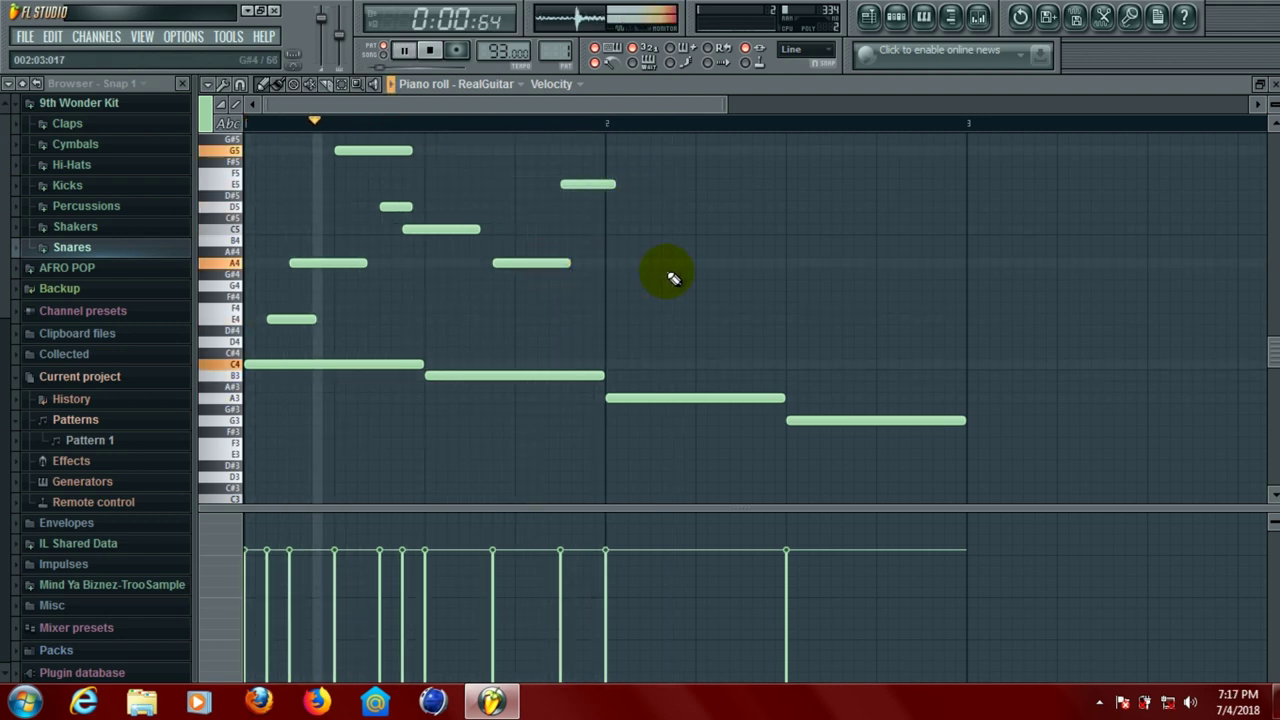
Add an E4 note about 3.5 steps long on step 3 of bar 2 and restart playback
click(656, 318)
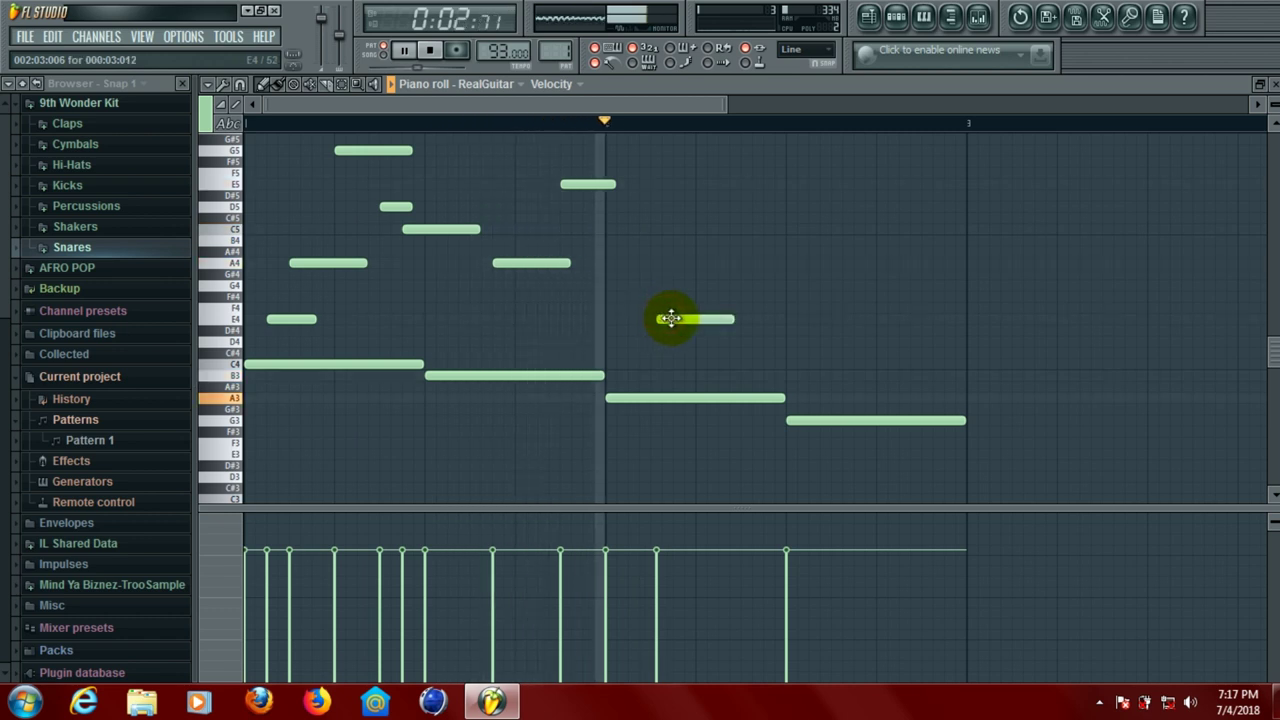
drag(670, 318, 665, 318)
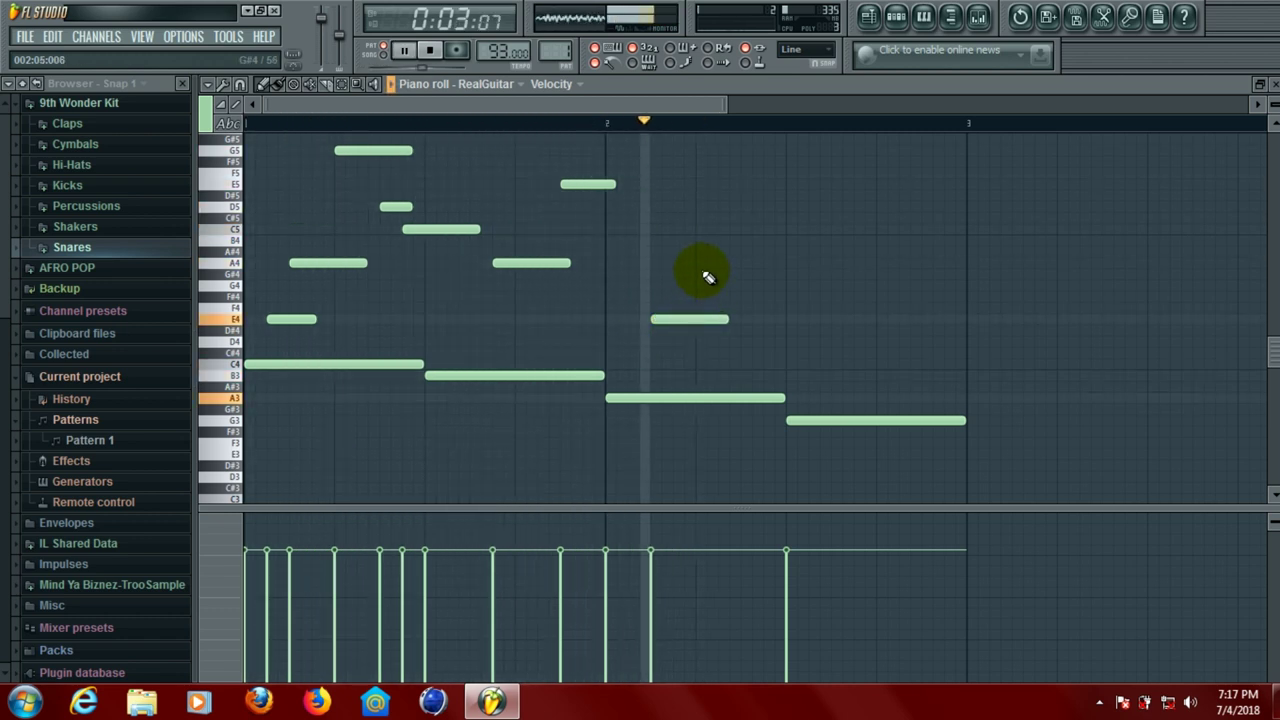
key(space)
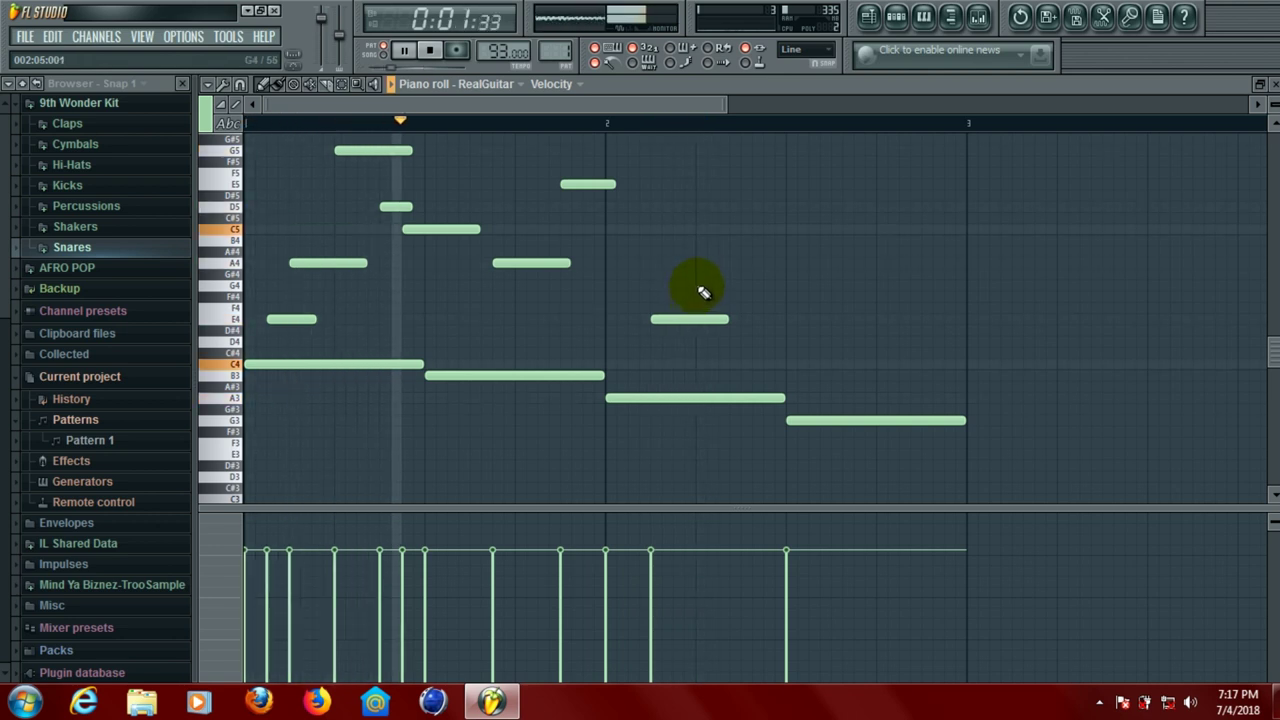
Add a G4 note on step 5 of bar 2, shorten it to about 1.75 steps, and replay the pattern
click(722, 287)
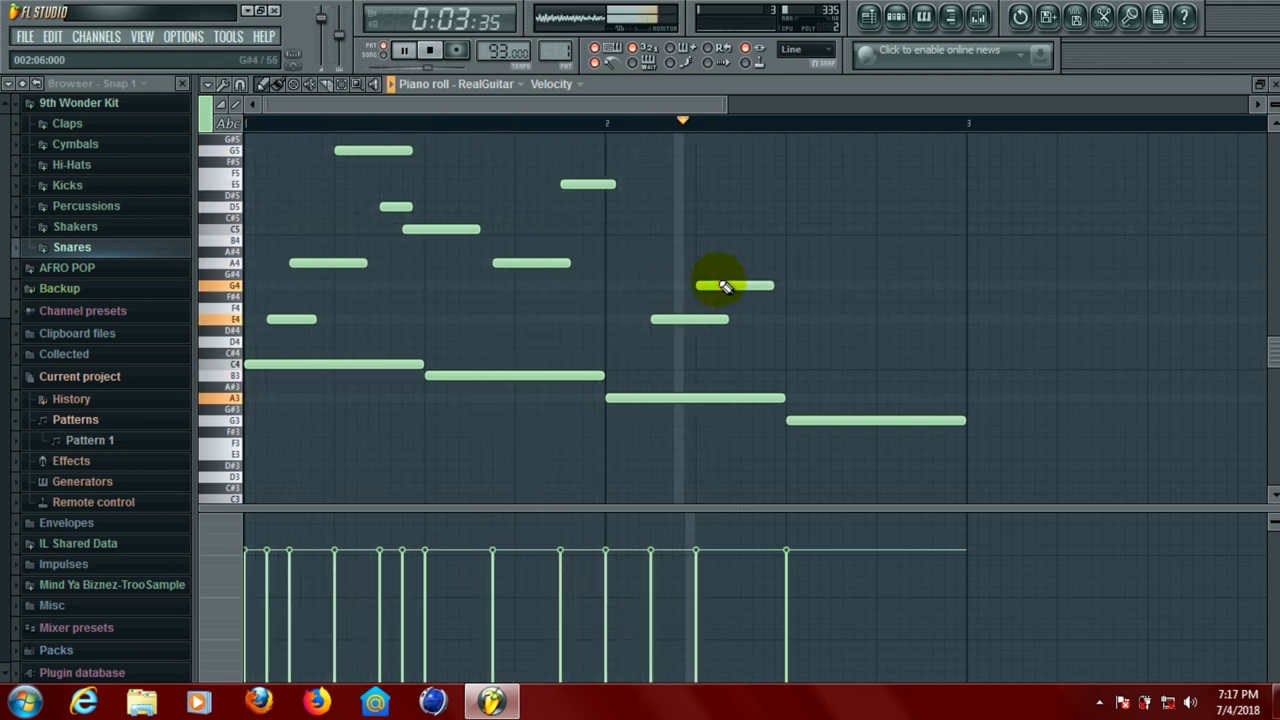
key(space)
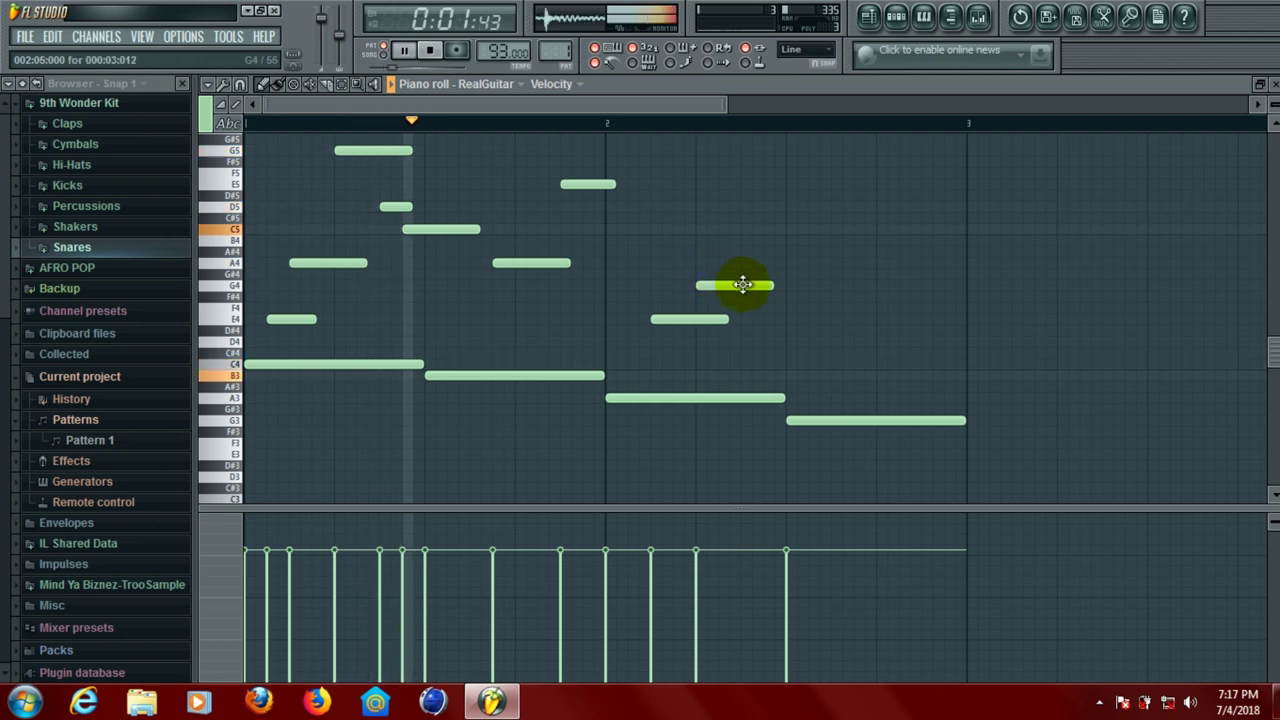
drag(757, 286, 735, 290)
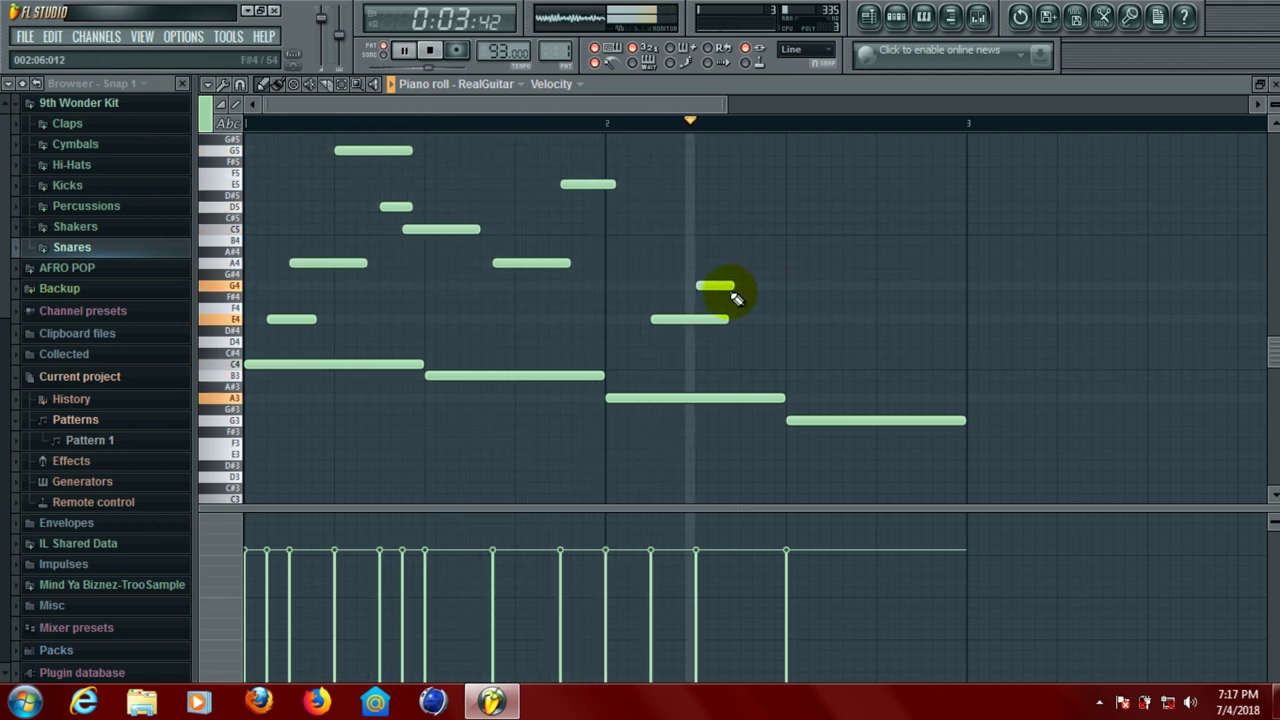
key(space)
key(space)
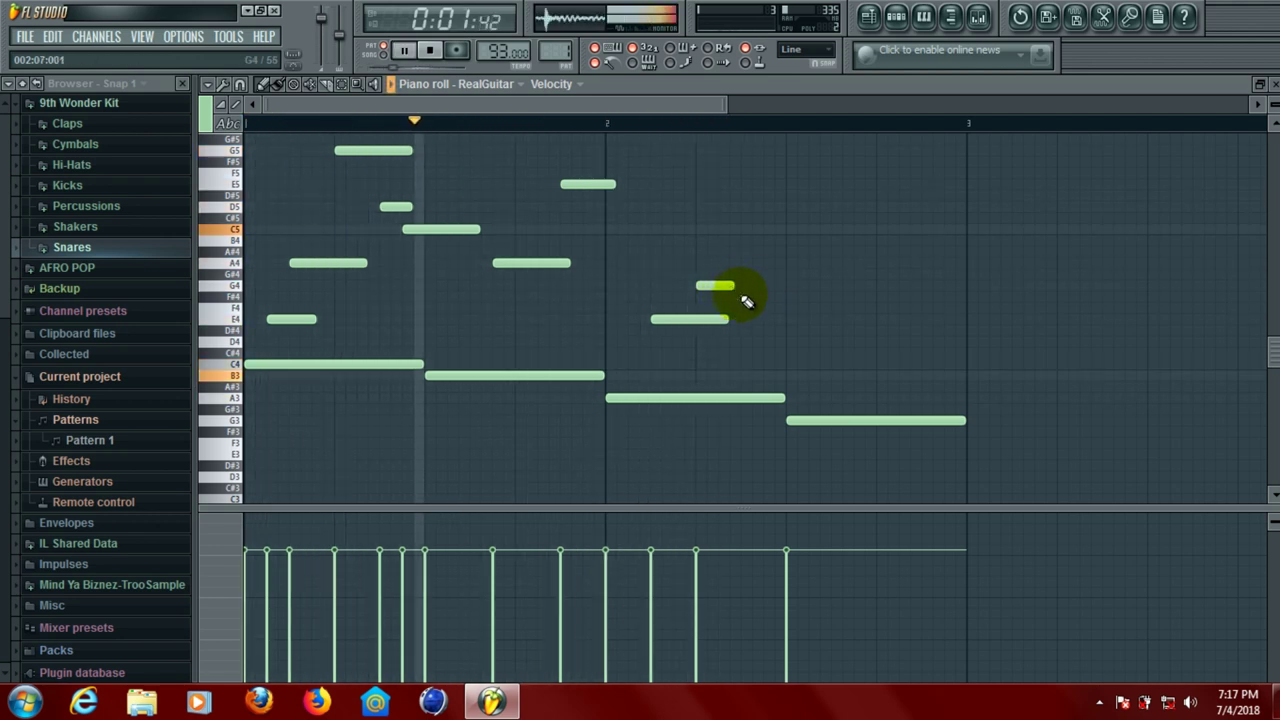
Add a short note after G4 in bar 2 and move it to A4 on step 7 during playback
click(745, 320)
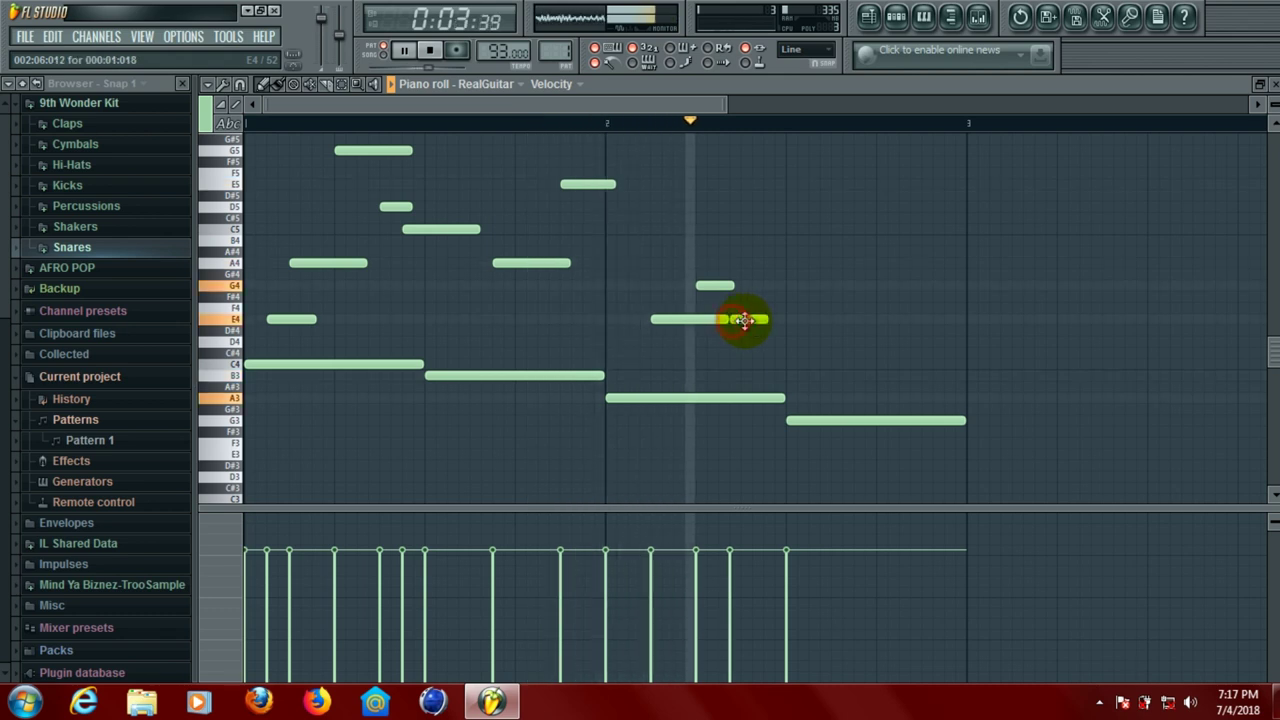
key(space)
drag(749, 320, 759, 265)
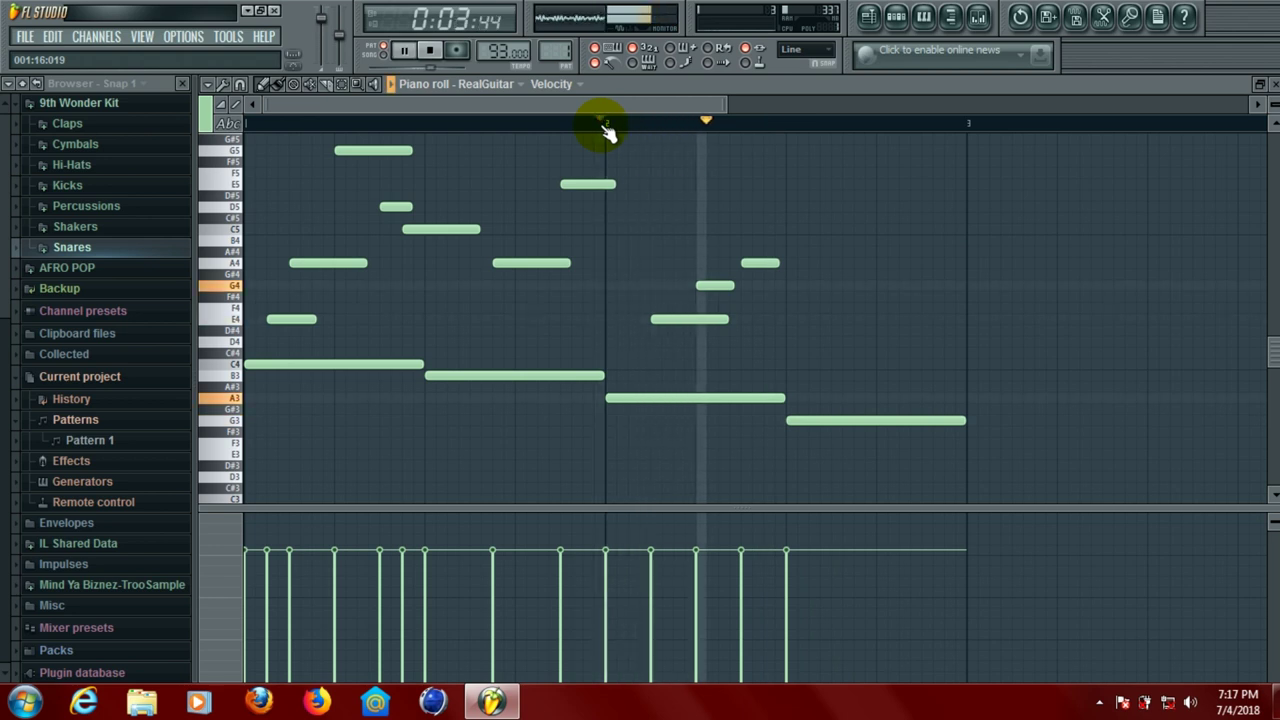
Try D#5 for the note on step 7 of bar 2, then set it to C5 and lengthen it to about 3.75 steps
click(760, 262)
drag(752, 260, 757, 196)
key(space)
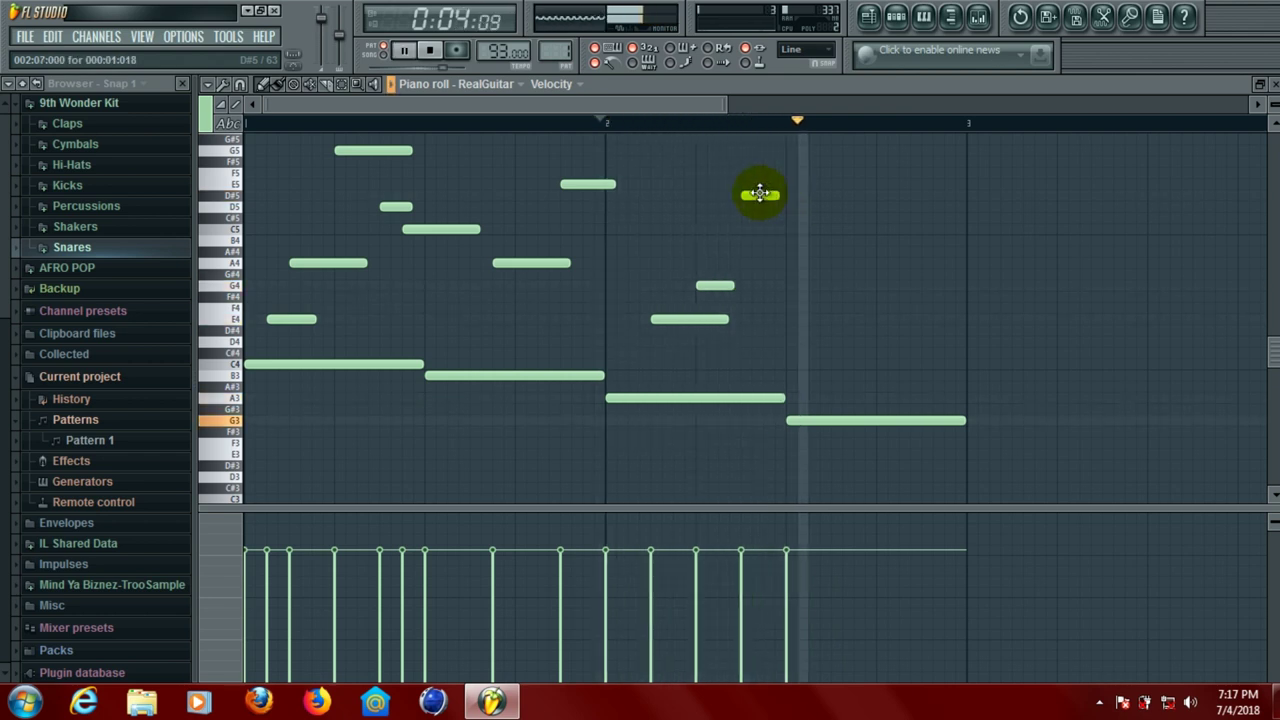
drag(757, 196, 757, 232)
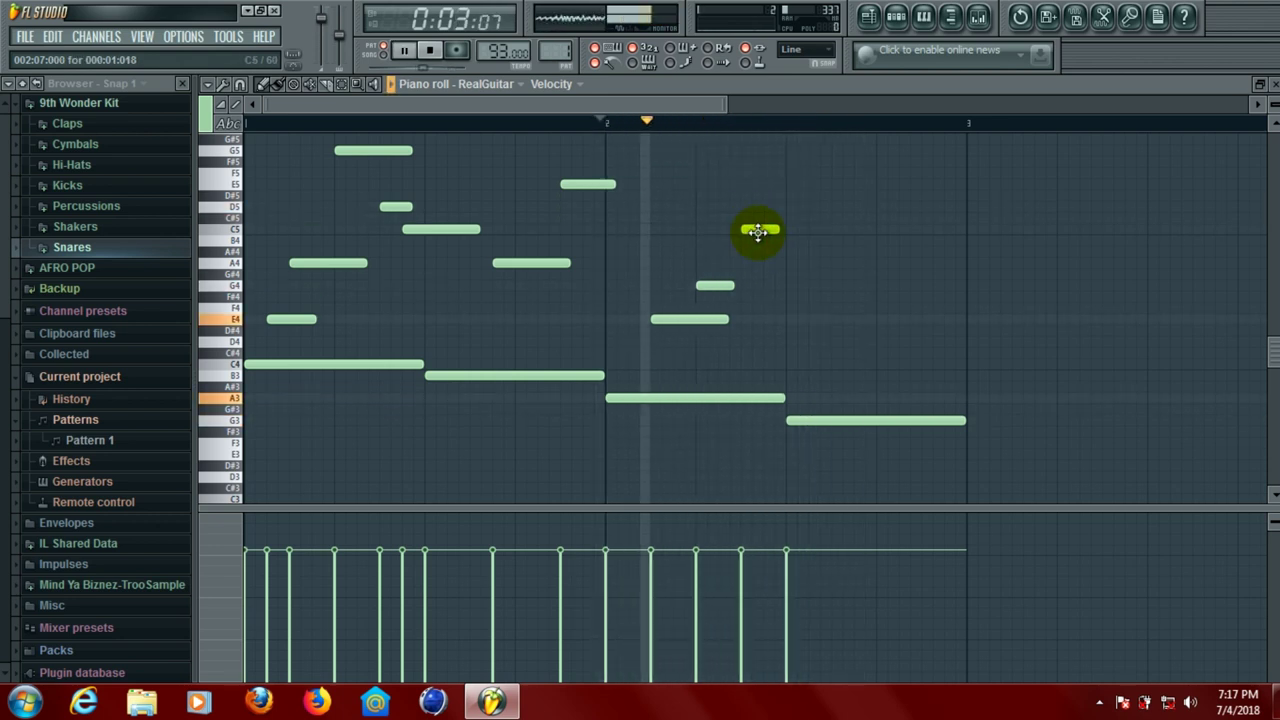
key(space)
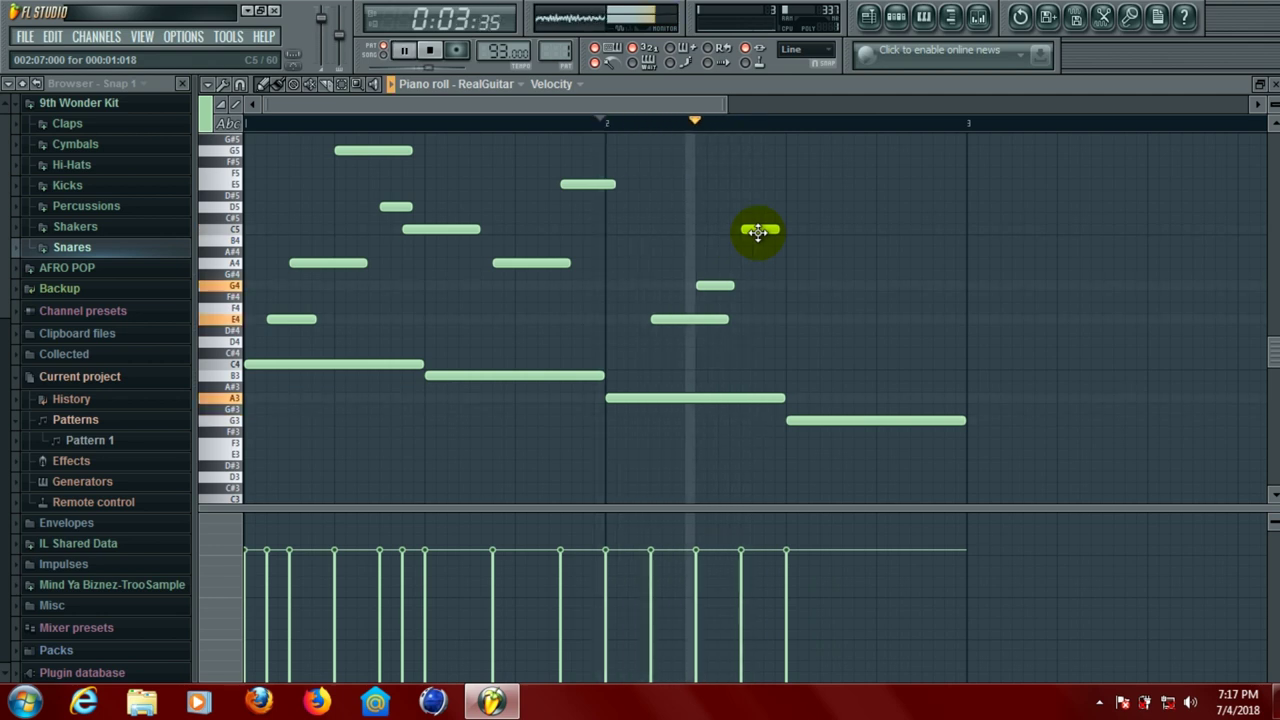
drag(778, 231, 826, 232)
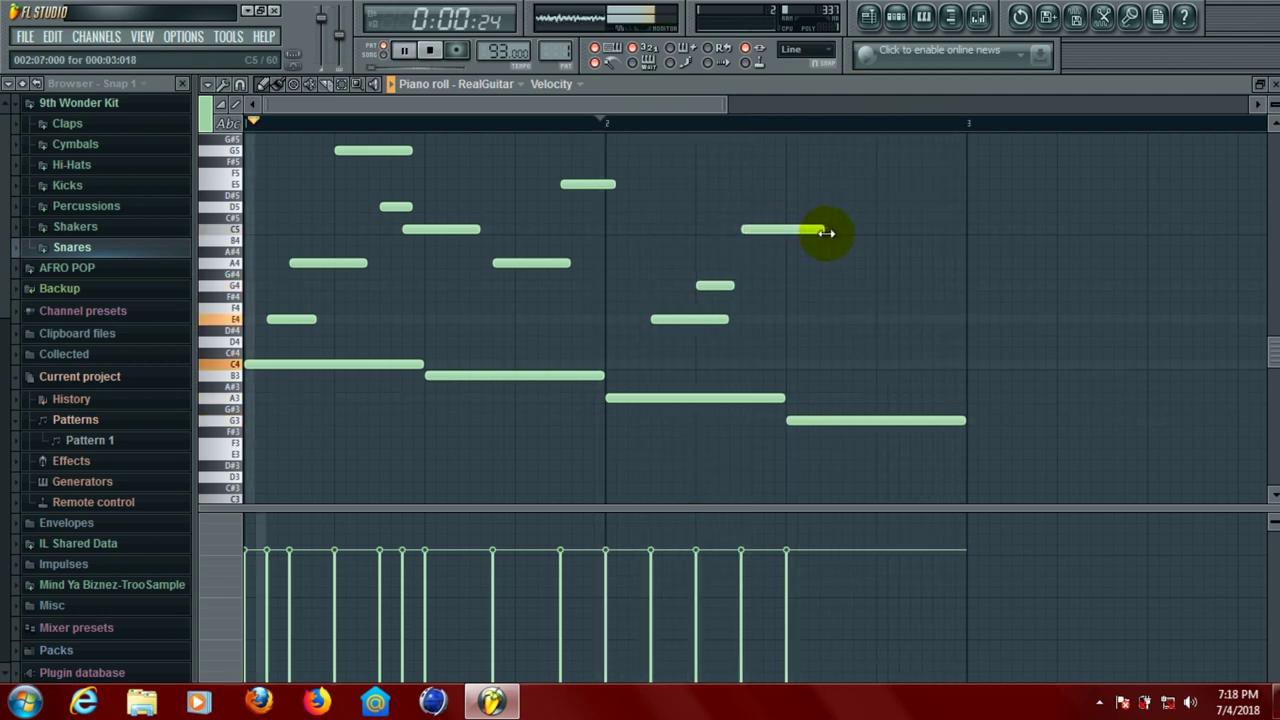
key(space)
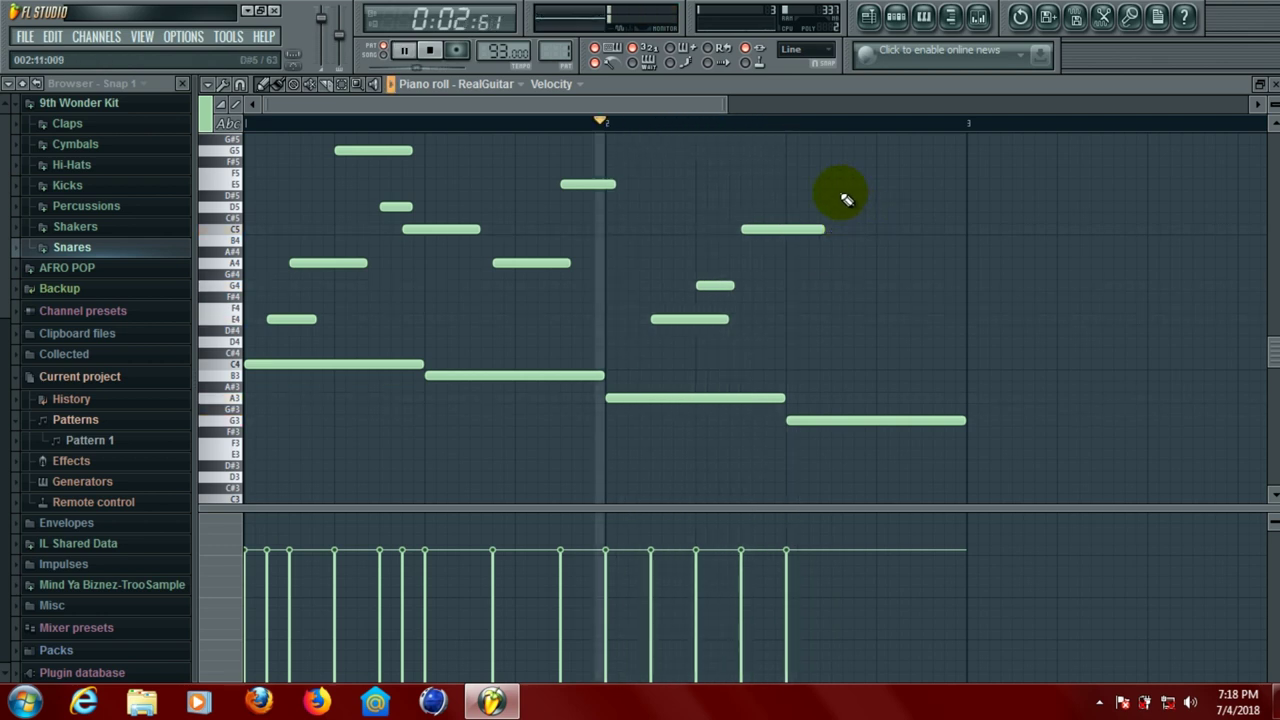
Add G4 on step 12 and B4 on step 15 of bar 2, each about 3.75 steps long, auditioning pitches during playback
click(850, 195)
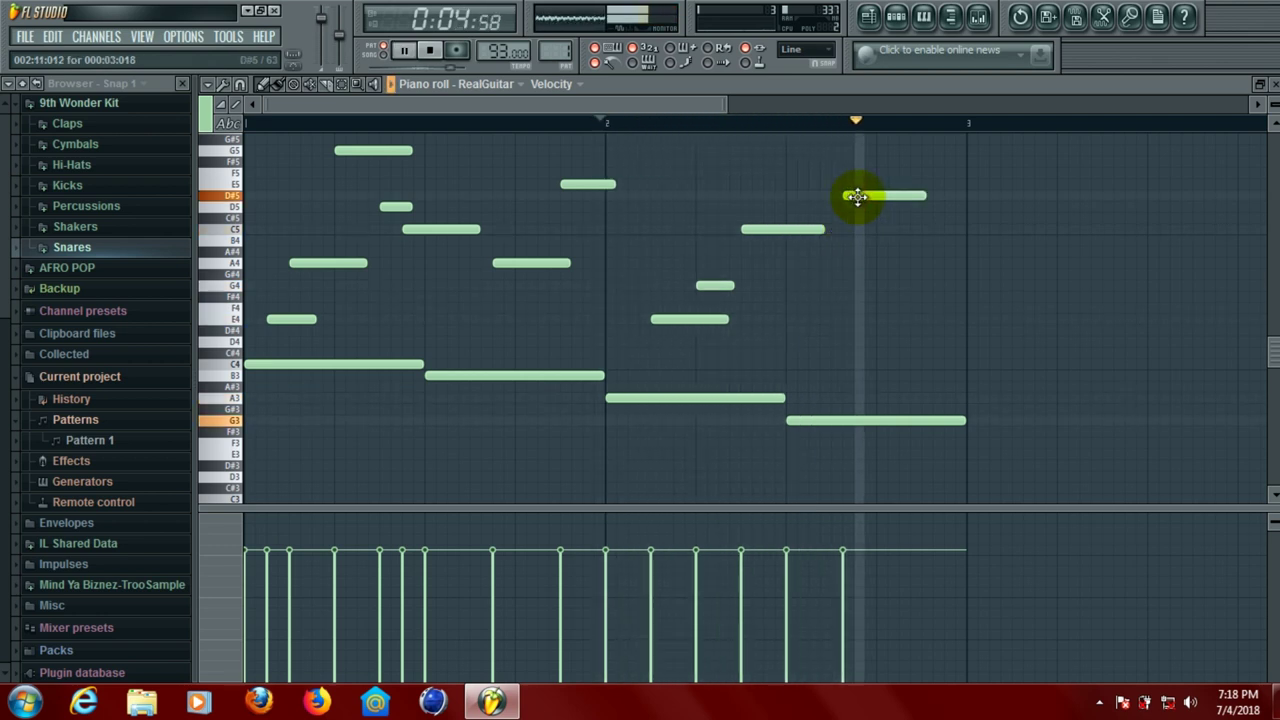
drag(857, 196, 863, 285)
key(space)
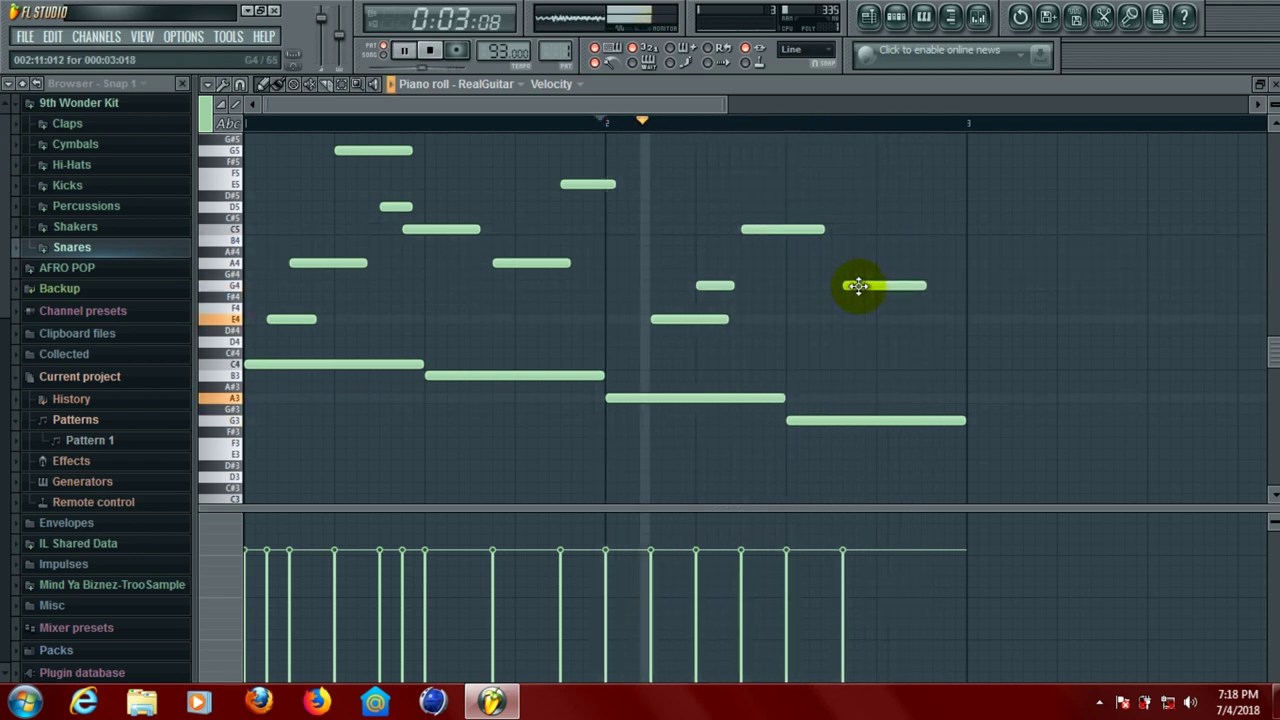
drag(858, 287, 866, 284)
mouse_move(920, 251)
mouse_down()
mouse_move(937, 255)
mouse_move(936, 241)
mouse_up()
key(space)
Replay the pattern and add an F3 bass note 8 steps long at the start of bar 3
click(556, 184)
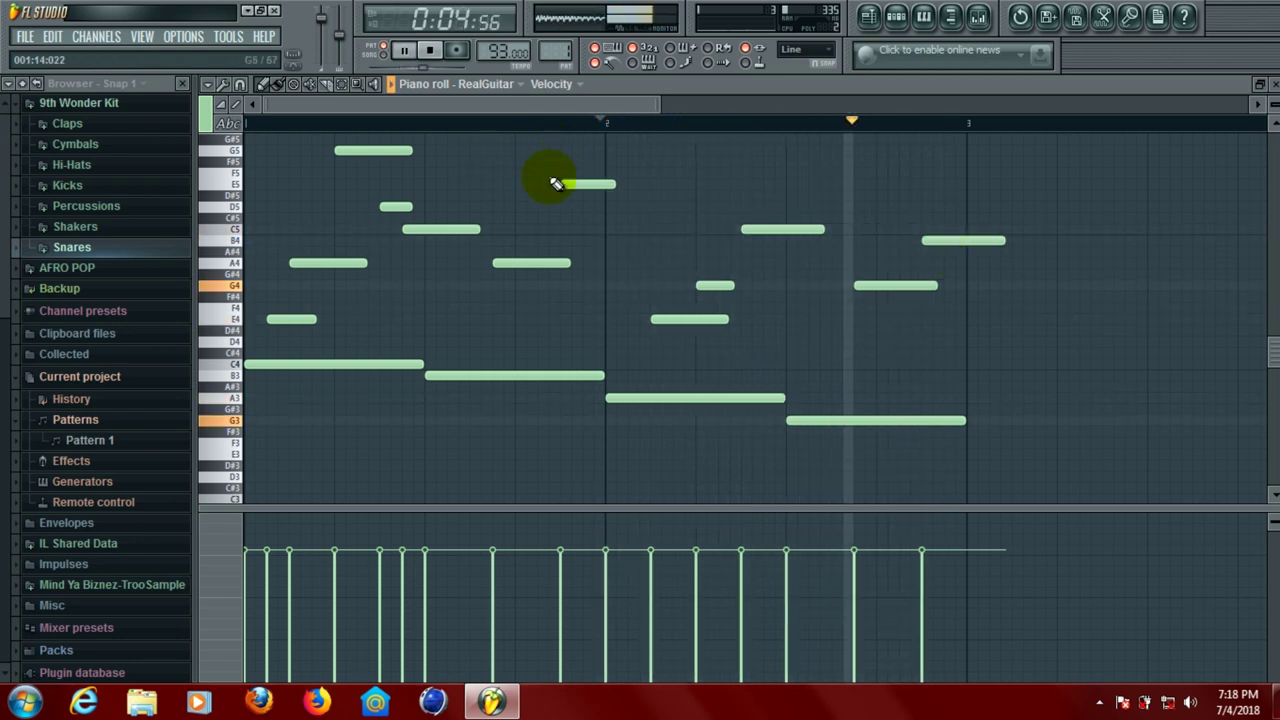
key(space)
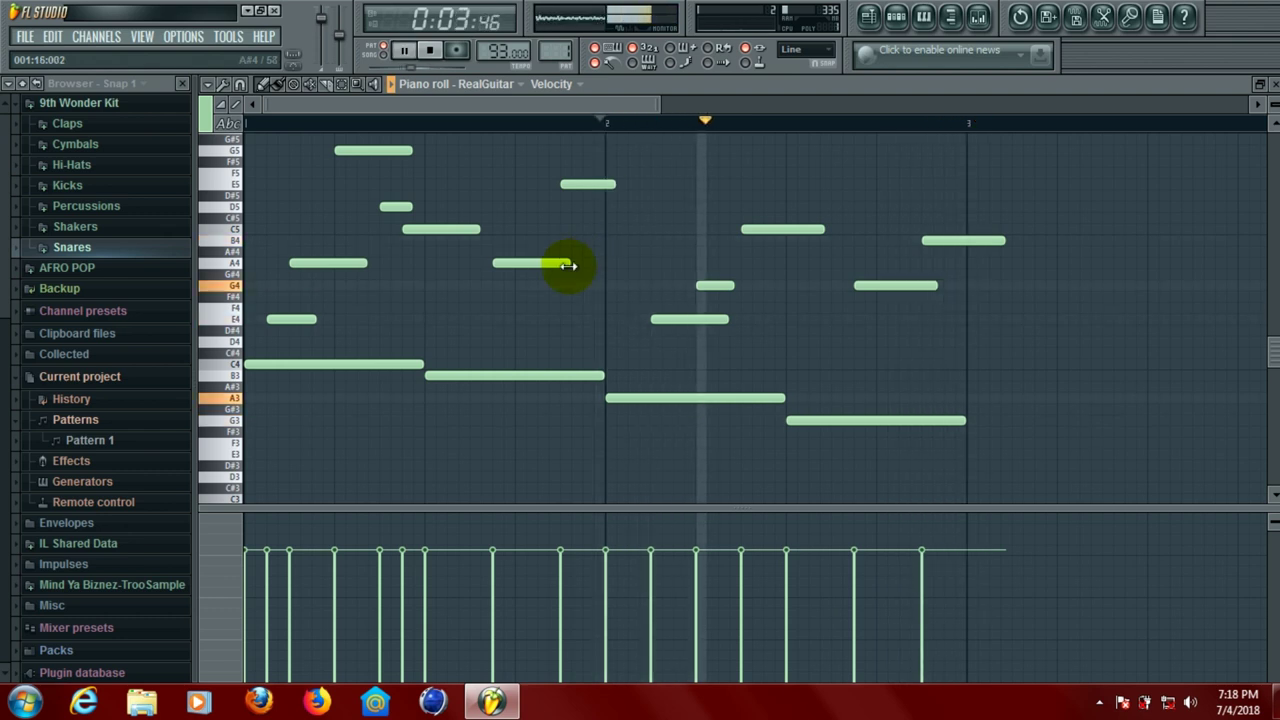
click(969, 443)
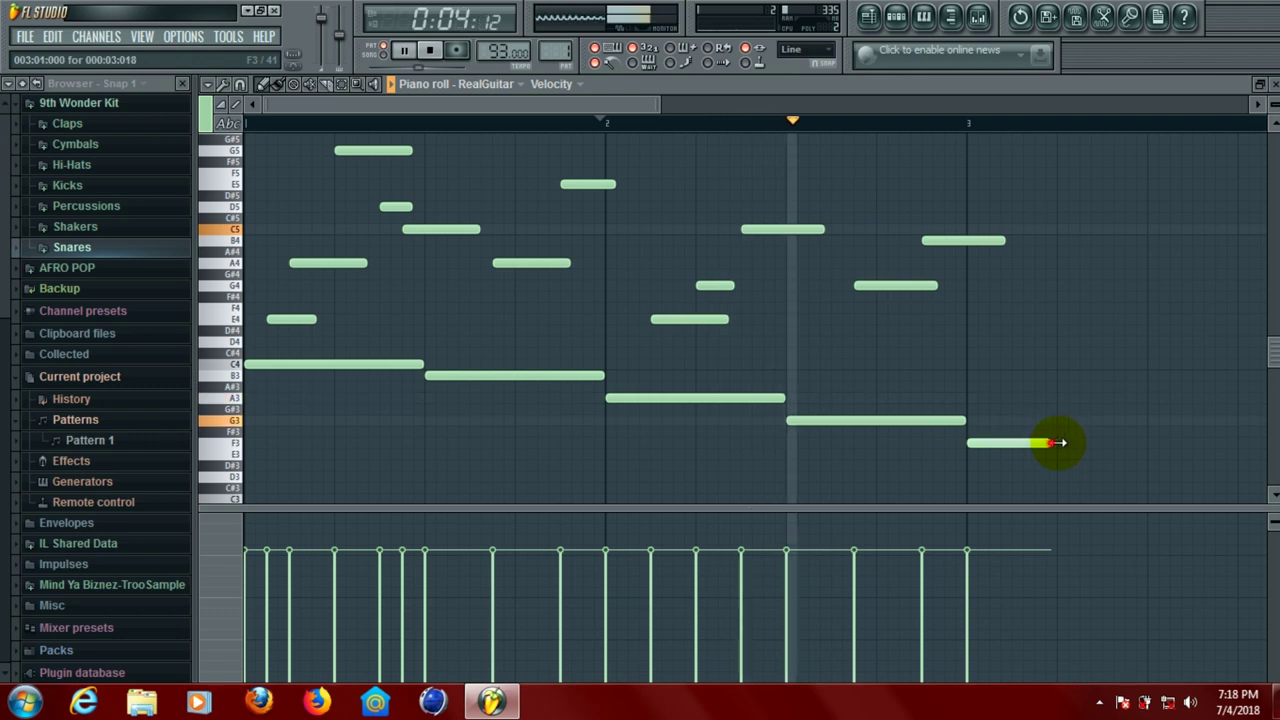
drag(1050, 443, 1145, 442)
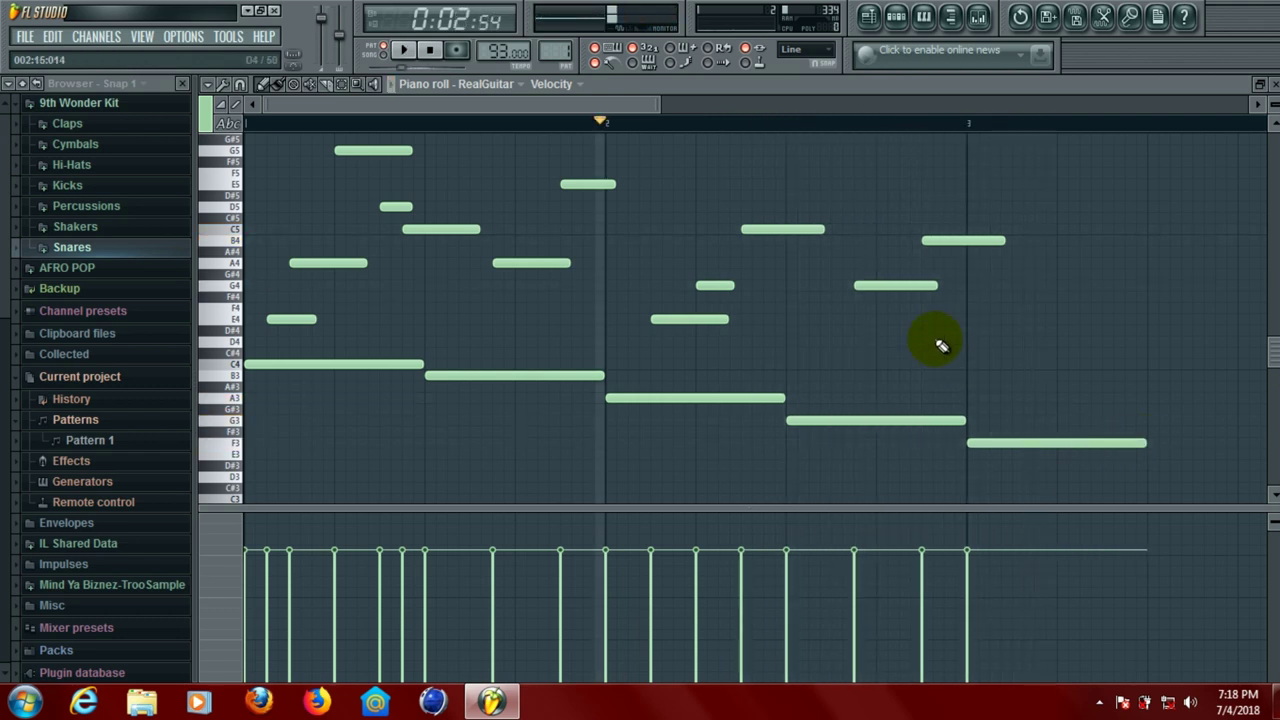
Add an 8-step D#4 note in bar 3 and move it to D4, midway through step 2, during playback
click(1023, 330)
key(space)
key(space)
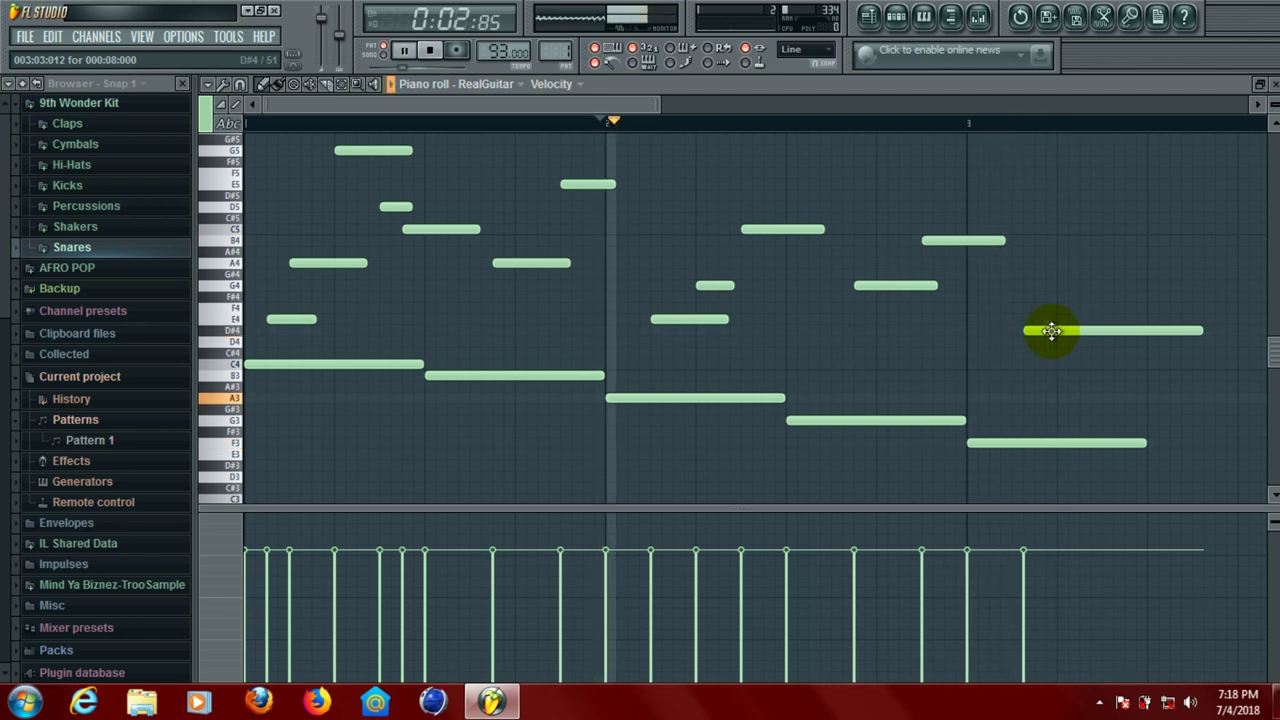
click(1051, 331)
drag(1051, 331, 1024, 345)
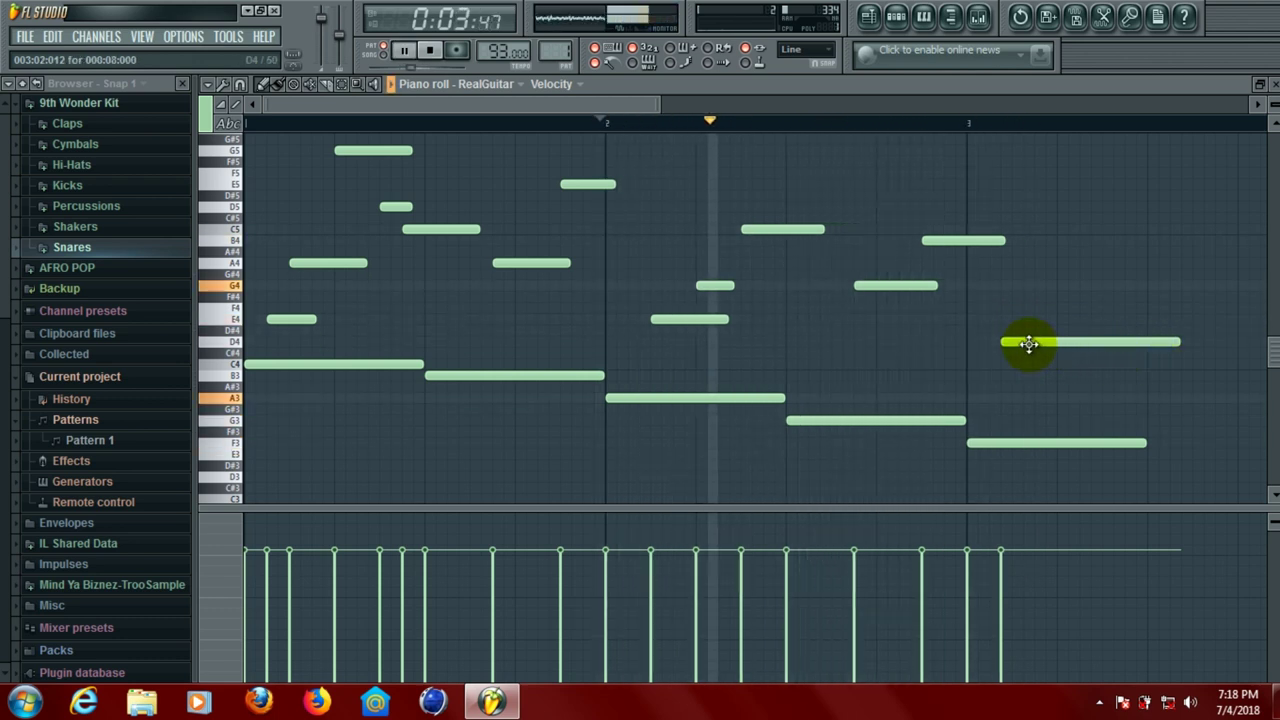
Try C4 and B3 for the upper note in bar 3, then place it at F4 on step 3 and replay the pattern
mouse_move(1029, 344)
mouse_down()
mouse_move(1043, 347)
mouse_move(1029, 340)
mouse_move(1029, 366)
mouse_up()
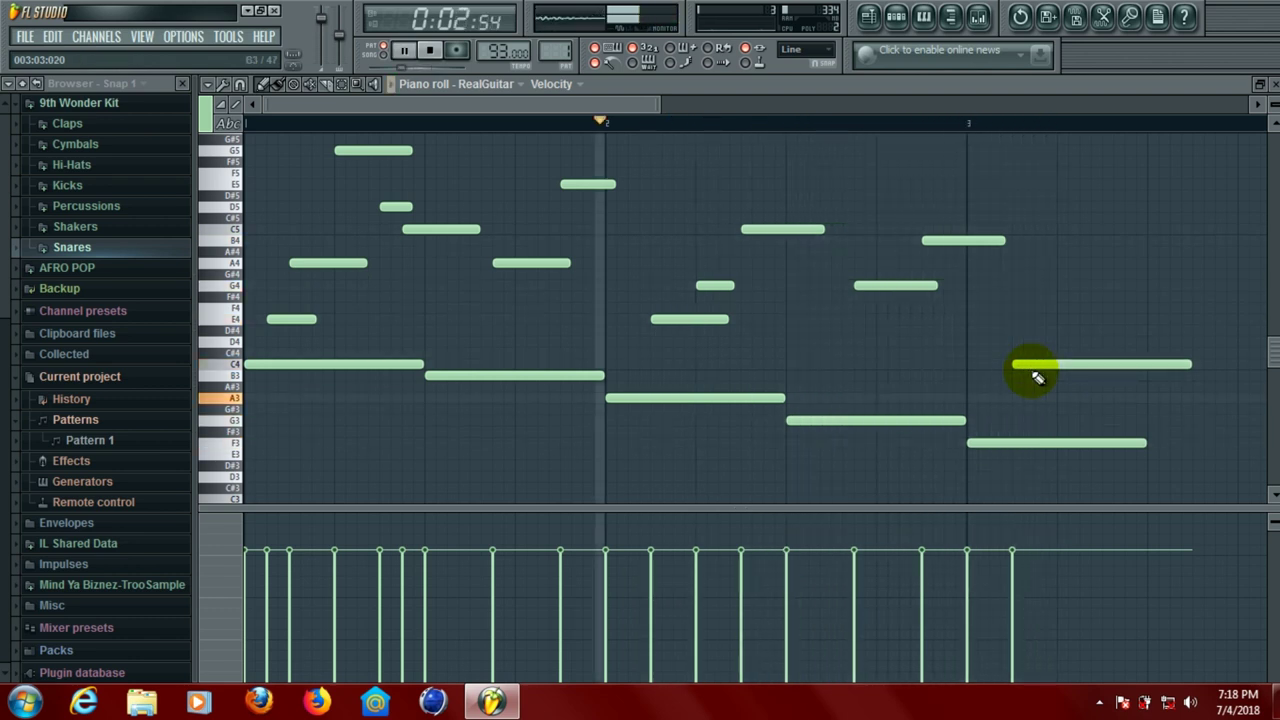
drag(1029, 367, 1029, 377)
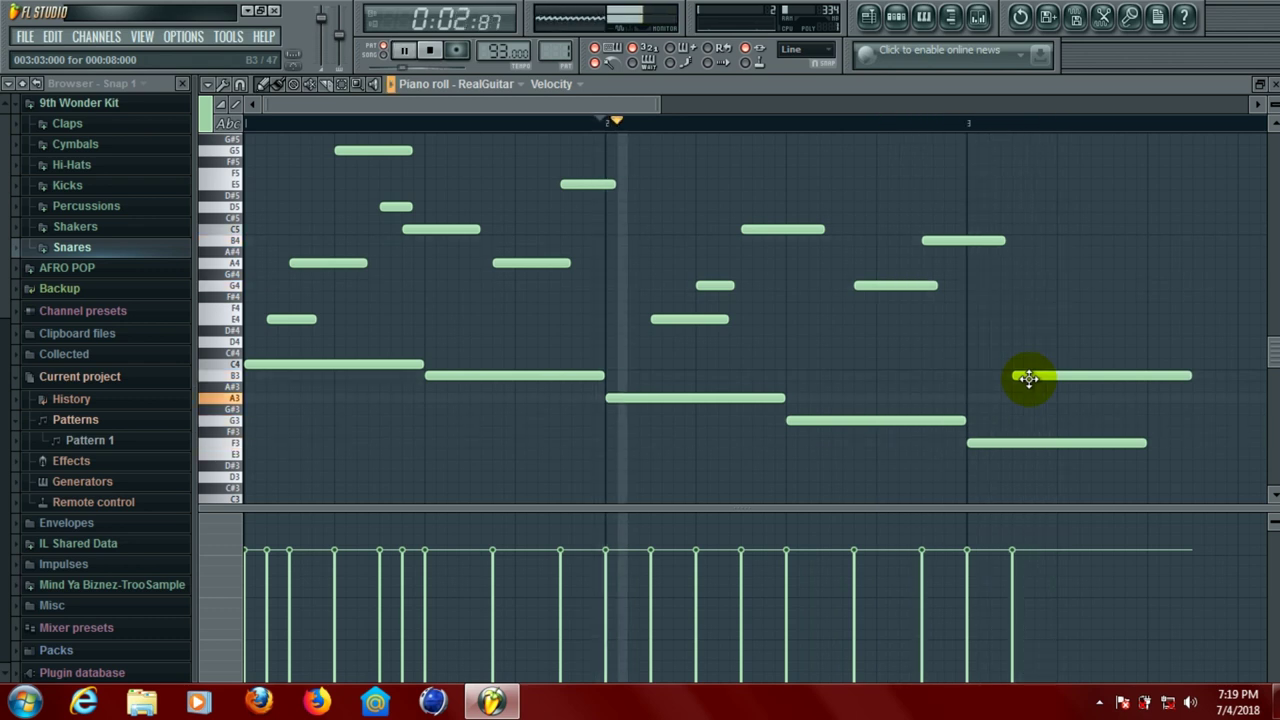
drag(1029, 377, 1038, 345)
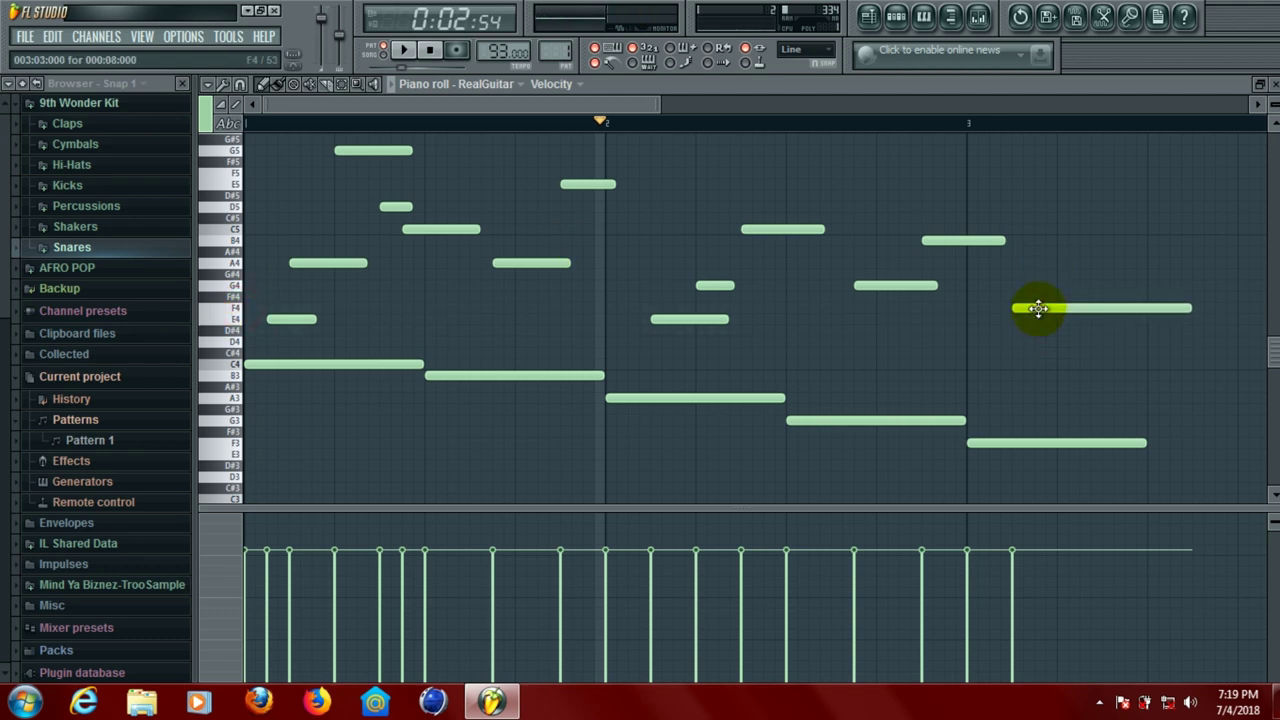
key(space)
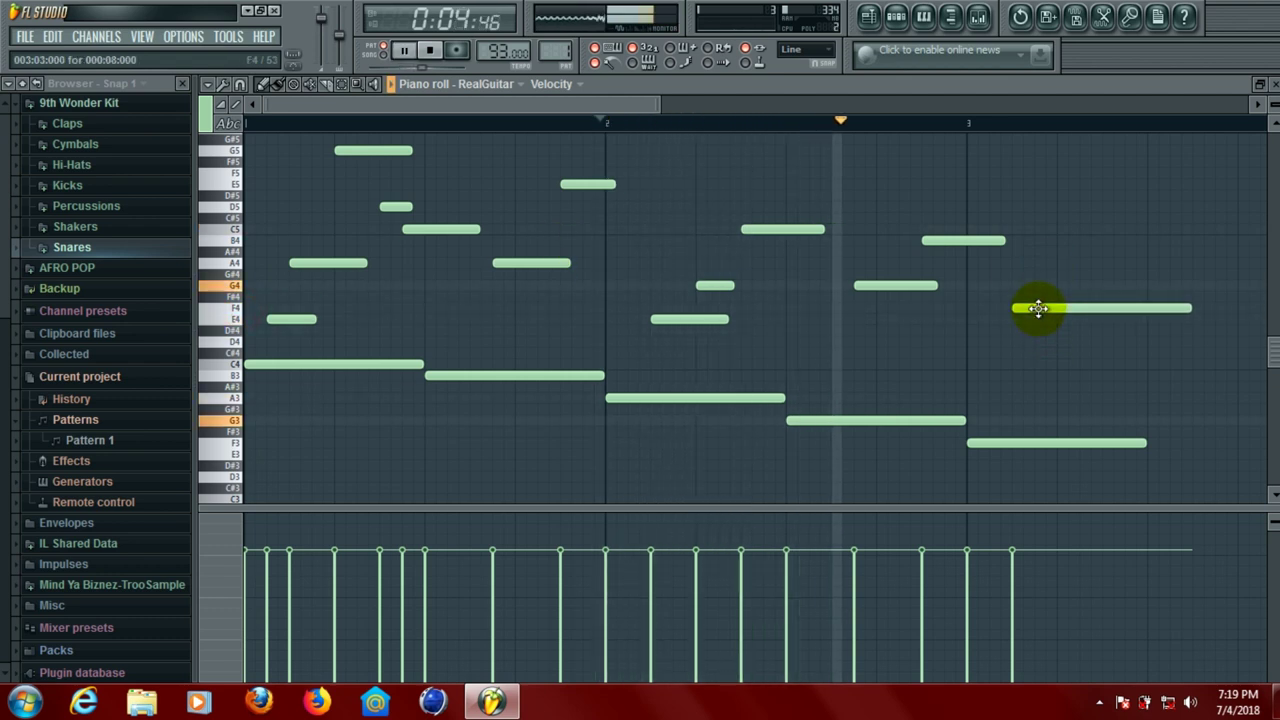
key(space)
key(space)
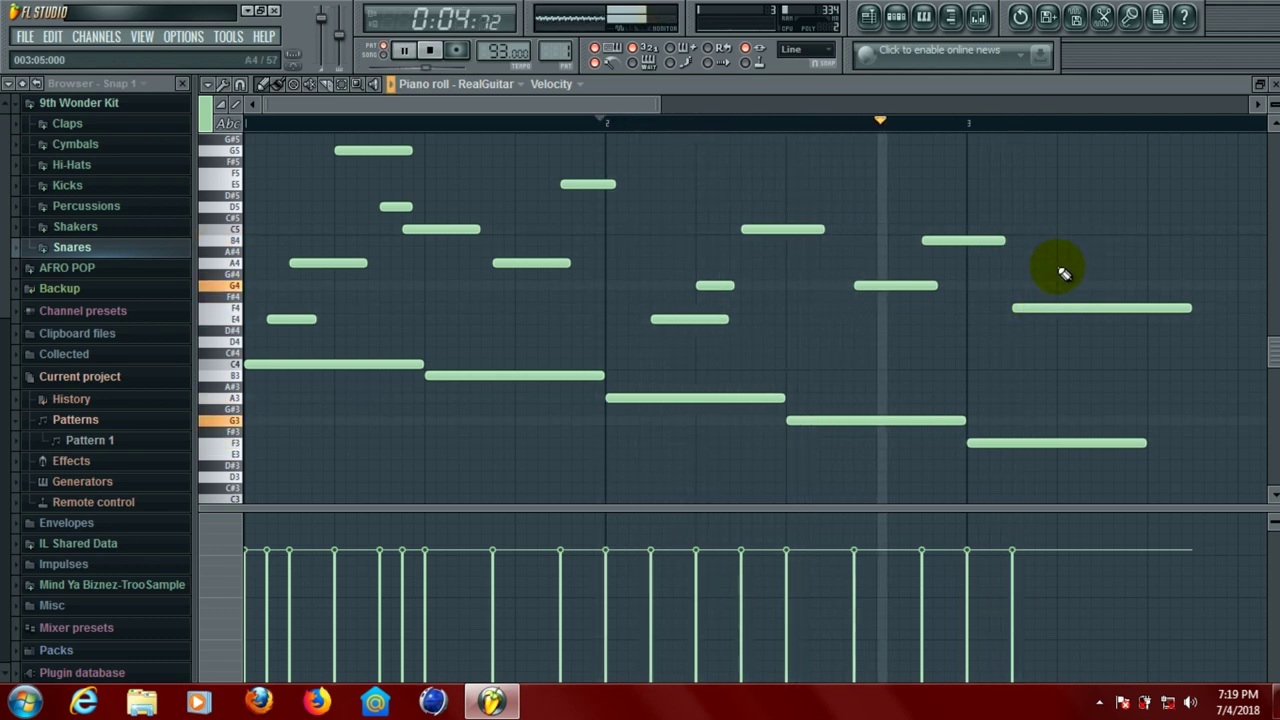
Add an 8-step A4 note on step 7 of bar 3 and an F4 note on step 5, trimming the F4 to 4 steps
click(1090, 263)
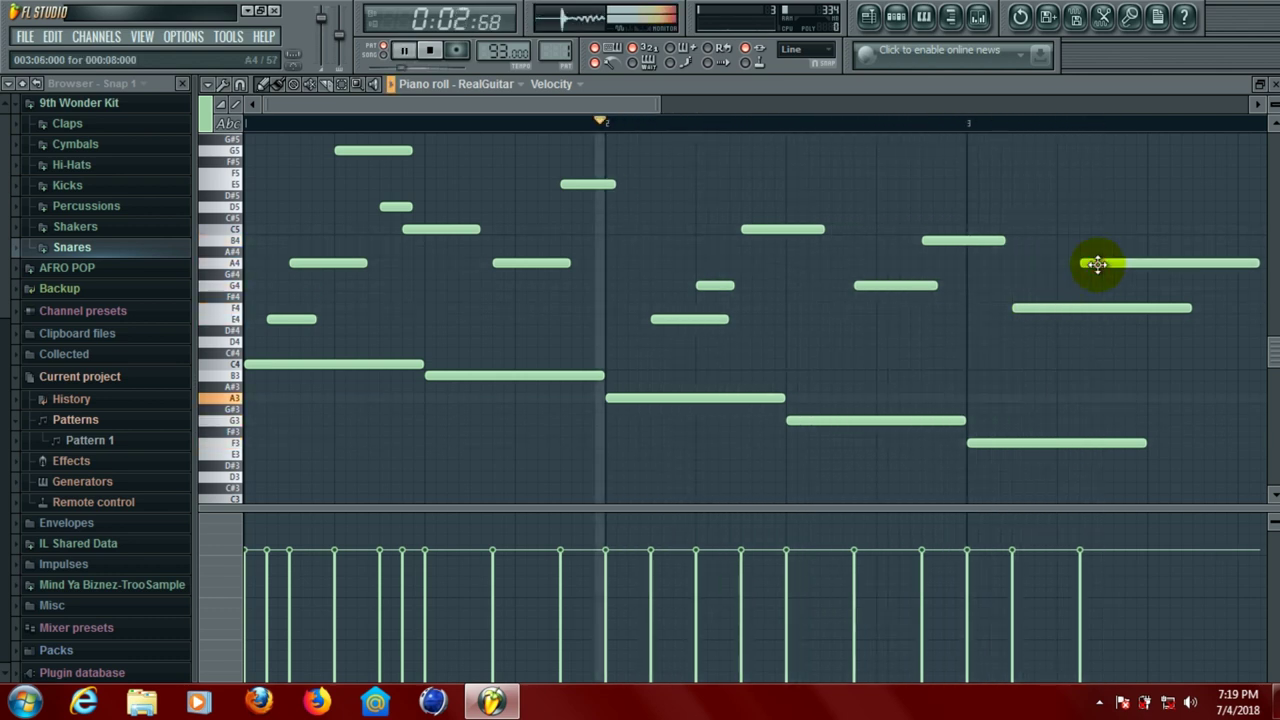
drag(1097, 263, 1115, 268)
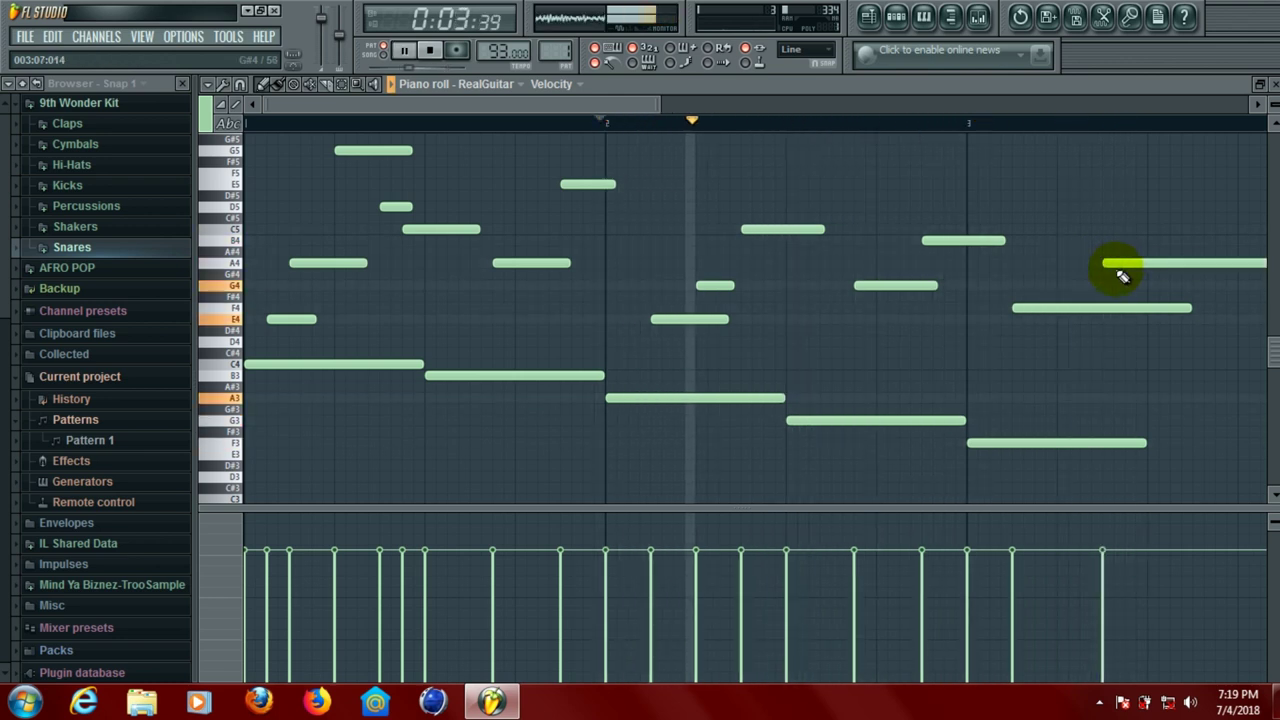
click(1060, 341)
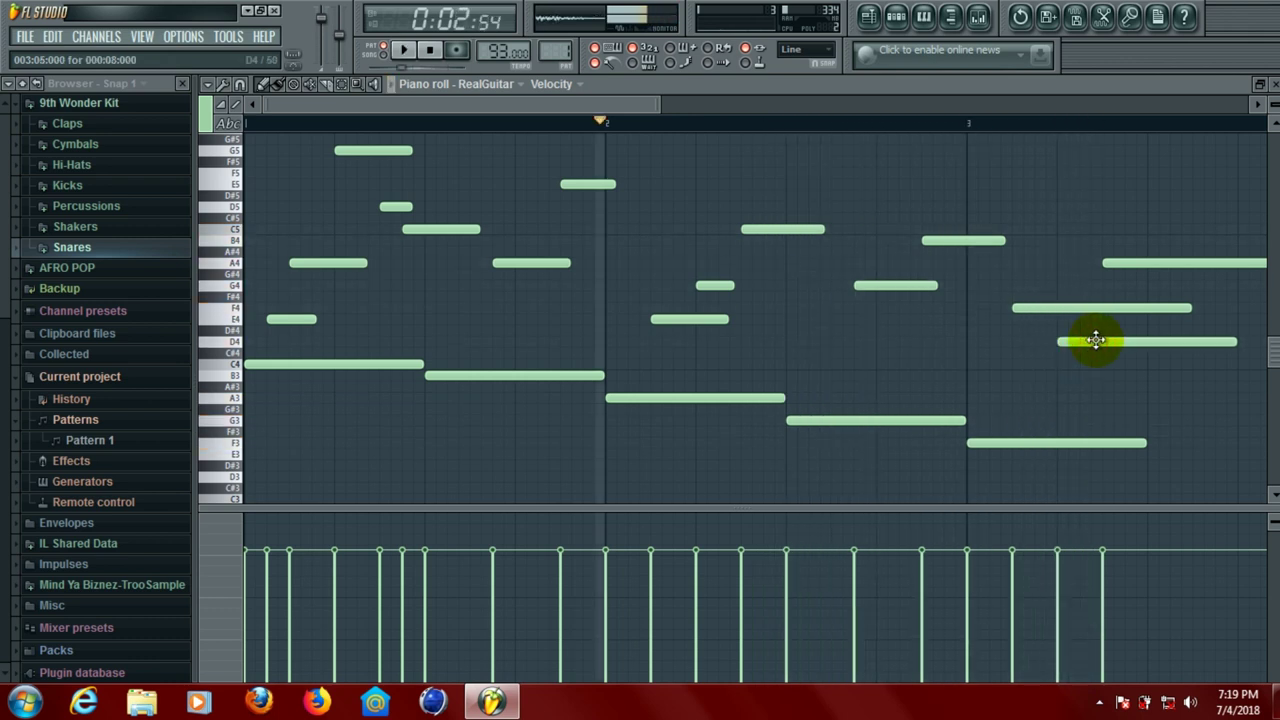
drag(1087, 342, 1089, 328)
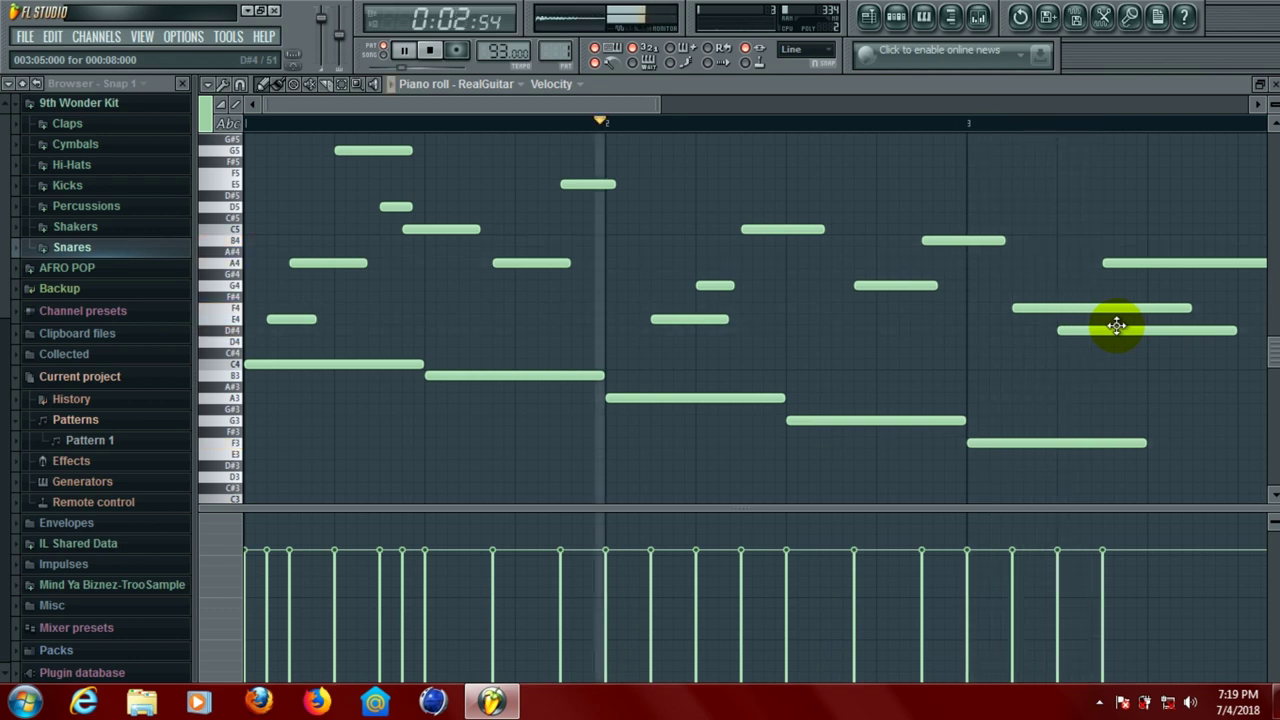
drag(1103, 330, 1098, 320)
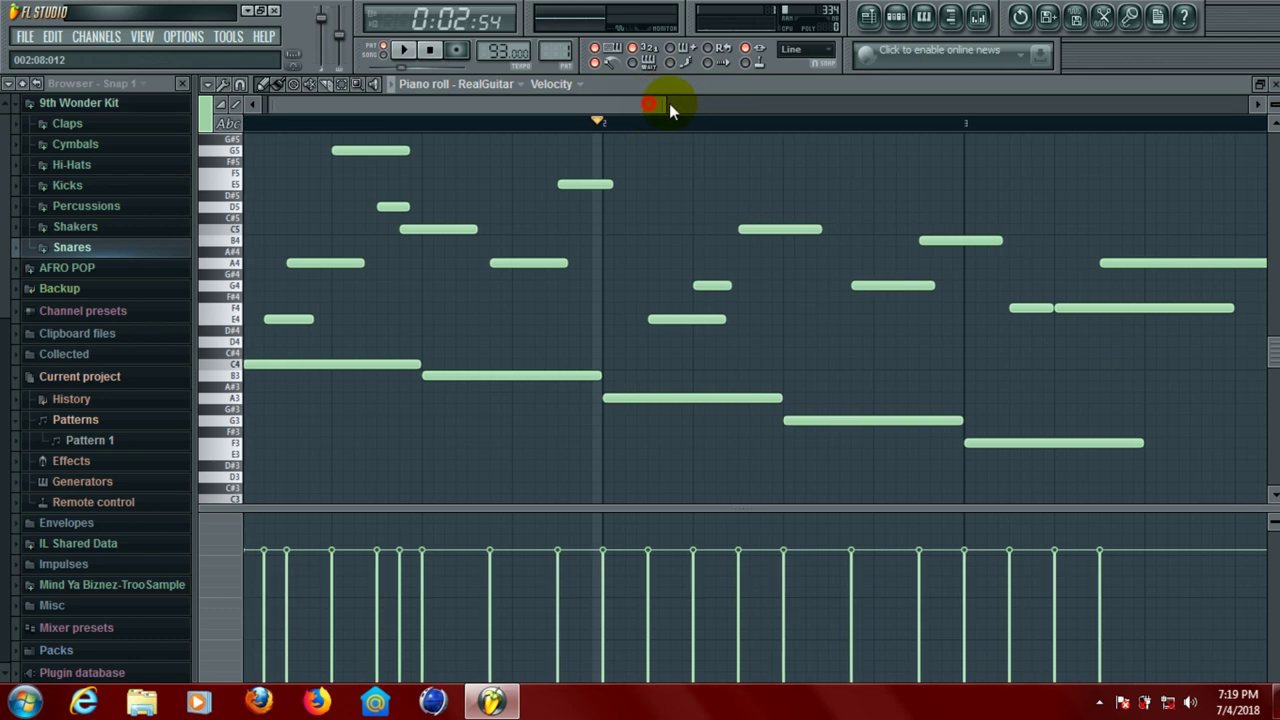
drag(669, 103, 774, 104)
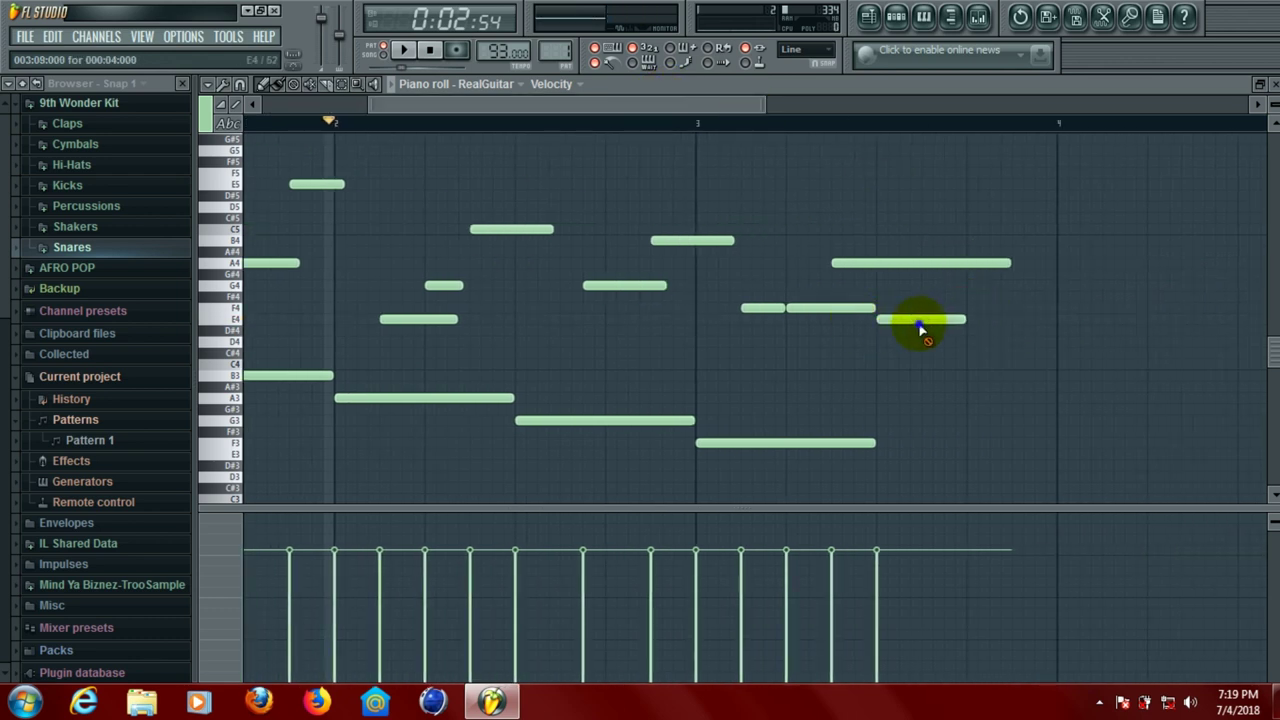
click(25, 37)
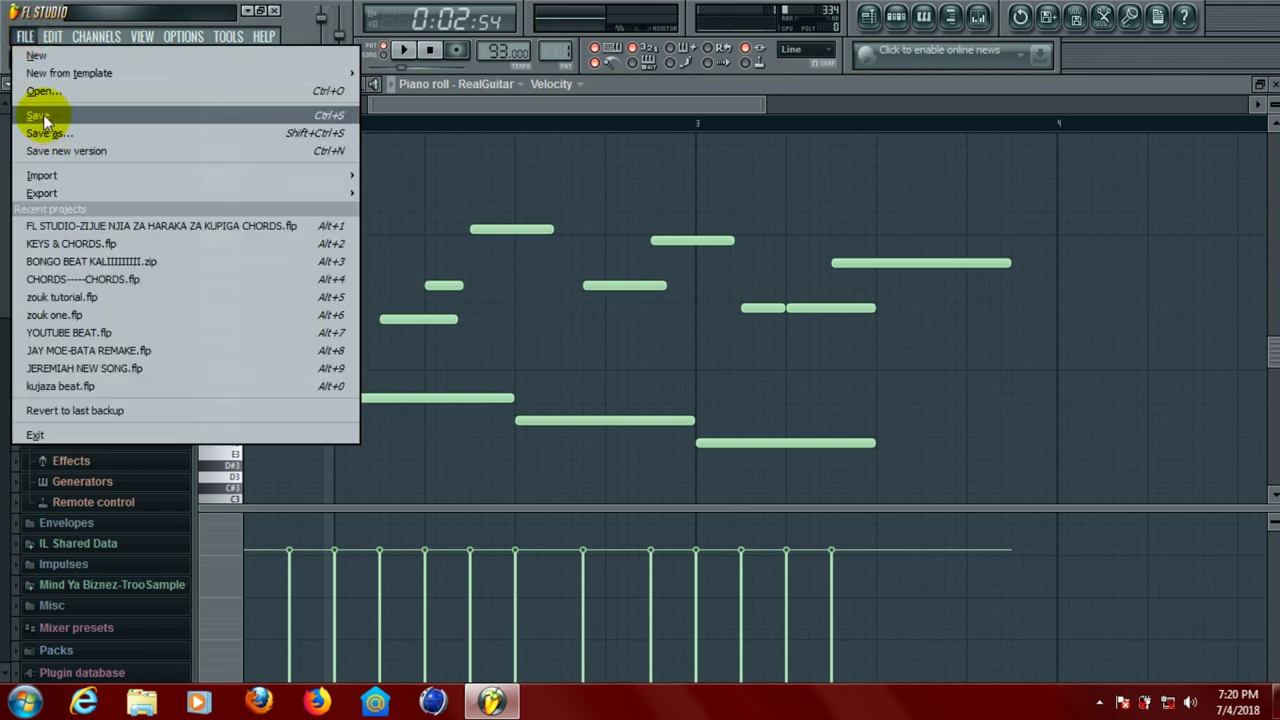
click(45, 118)
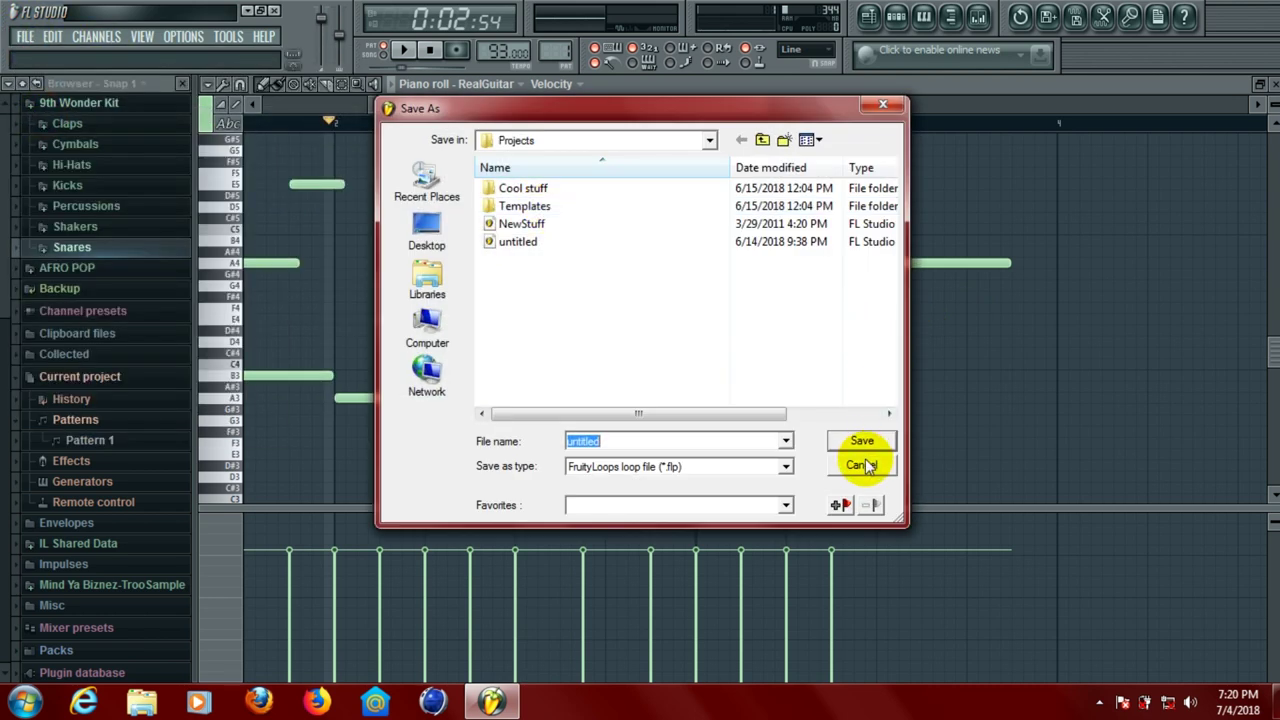
click(862, 465)
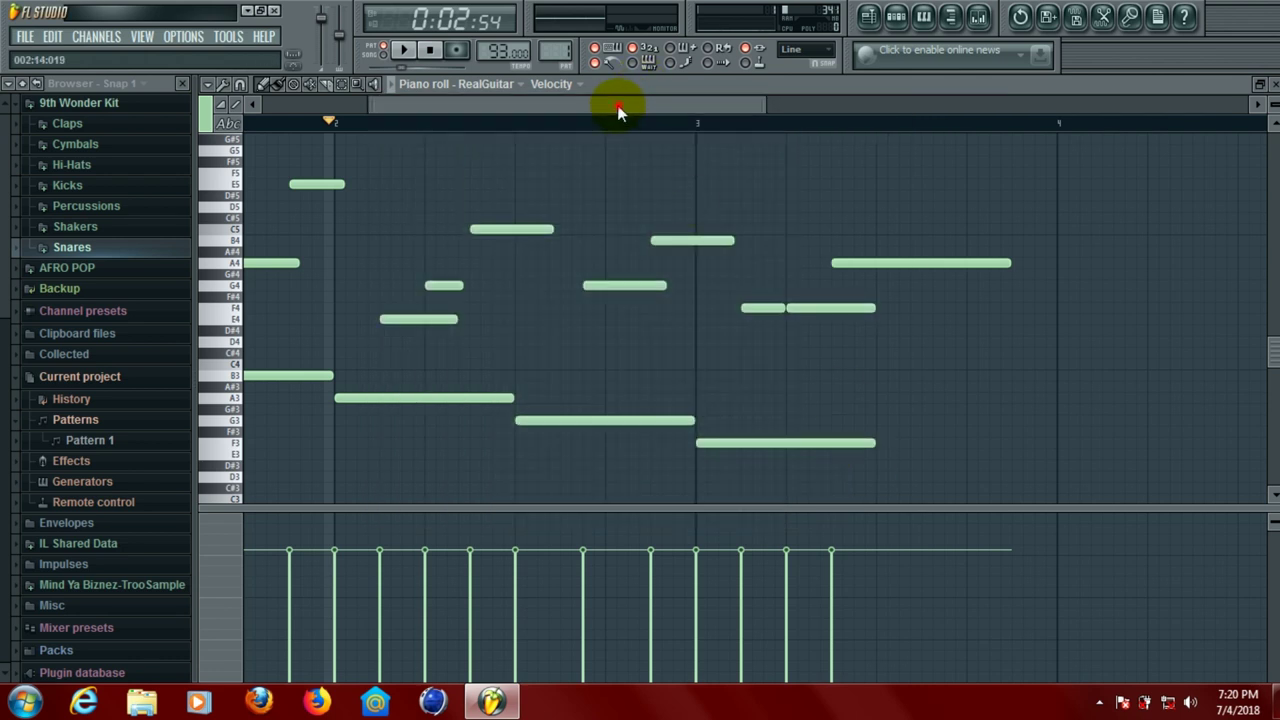
Delete all notes in bar 1, select the remaining notes and shift them one bar earlier, then replay the pattern
drag(617, 108, 416, 101)
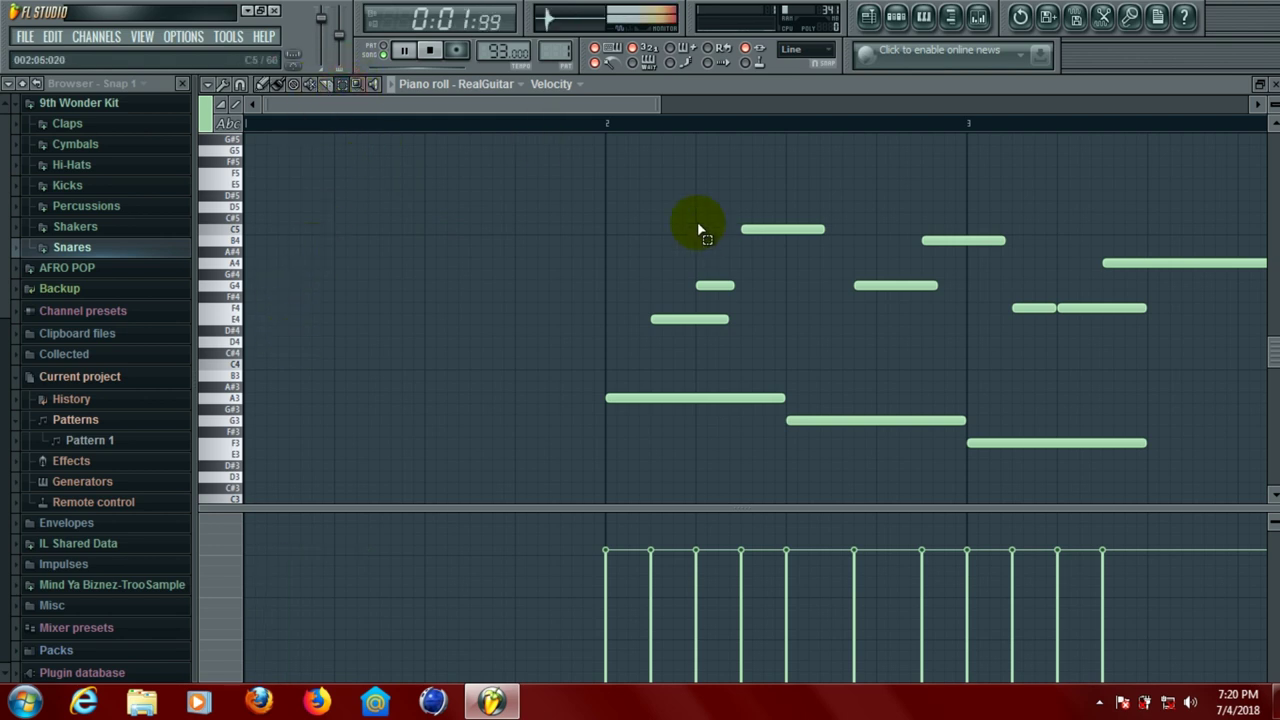
drag(818, 274, 1268, 458)
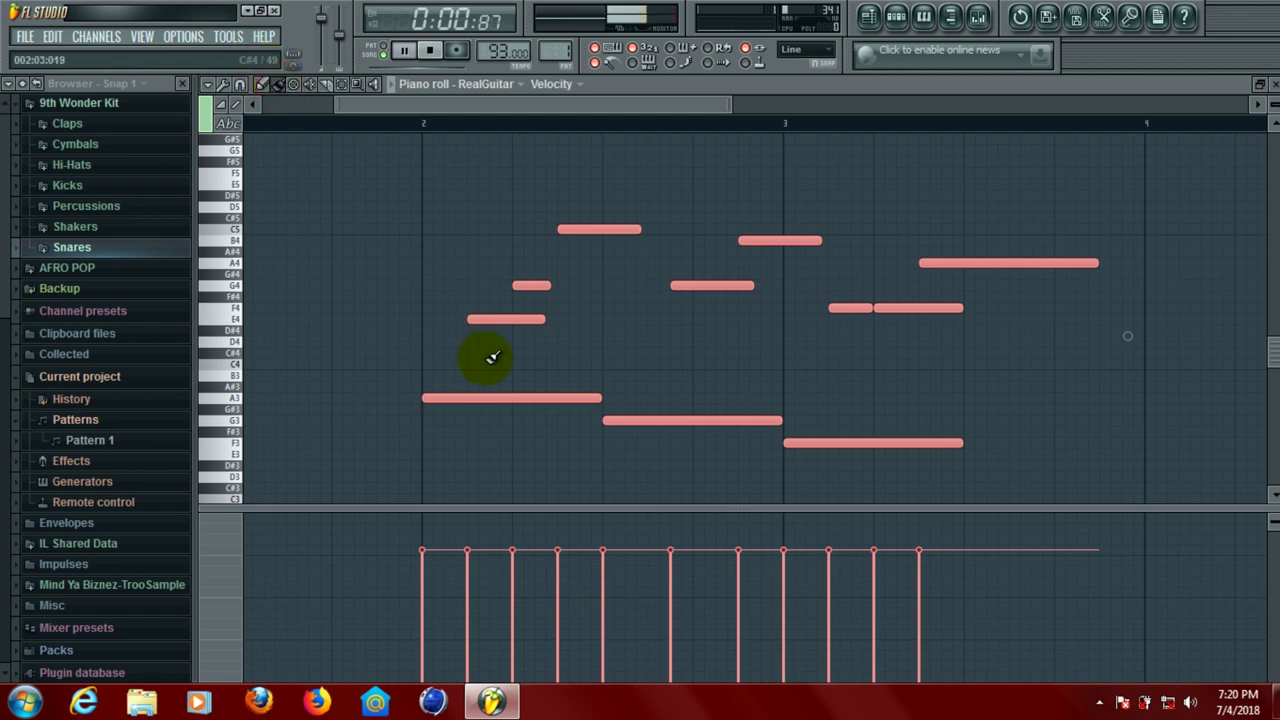
drag(444, 400, 222, 403)
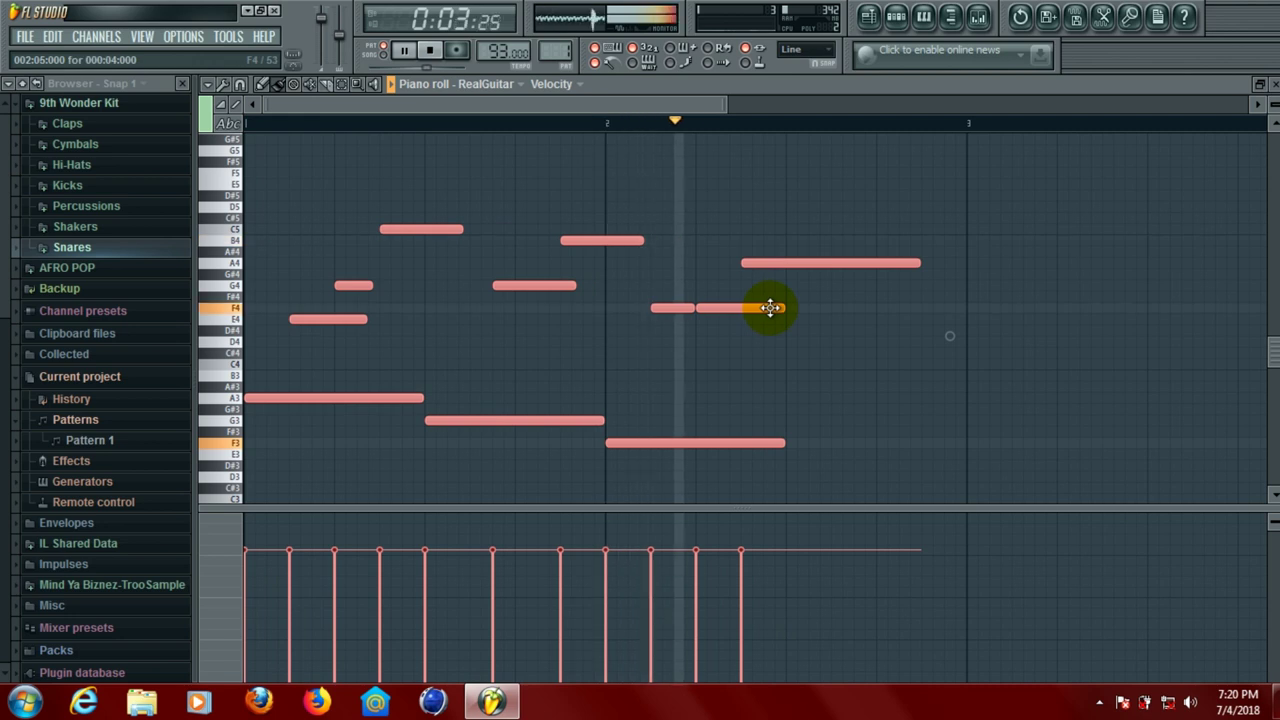
key(space)
key(space)
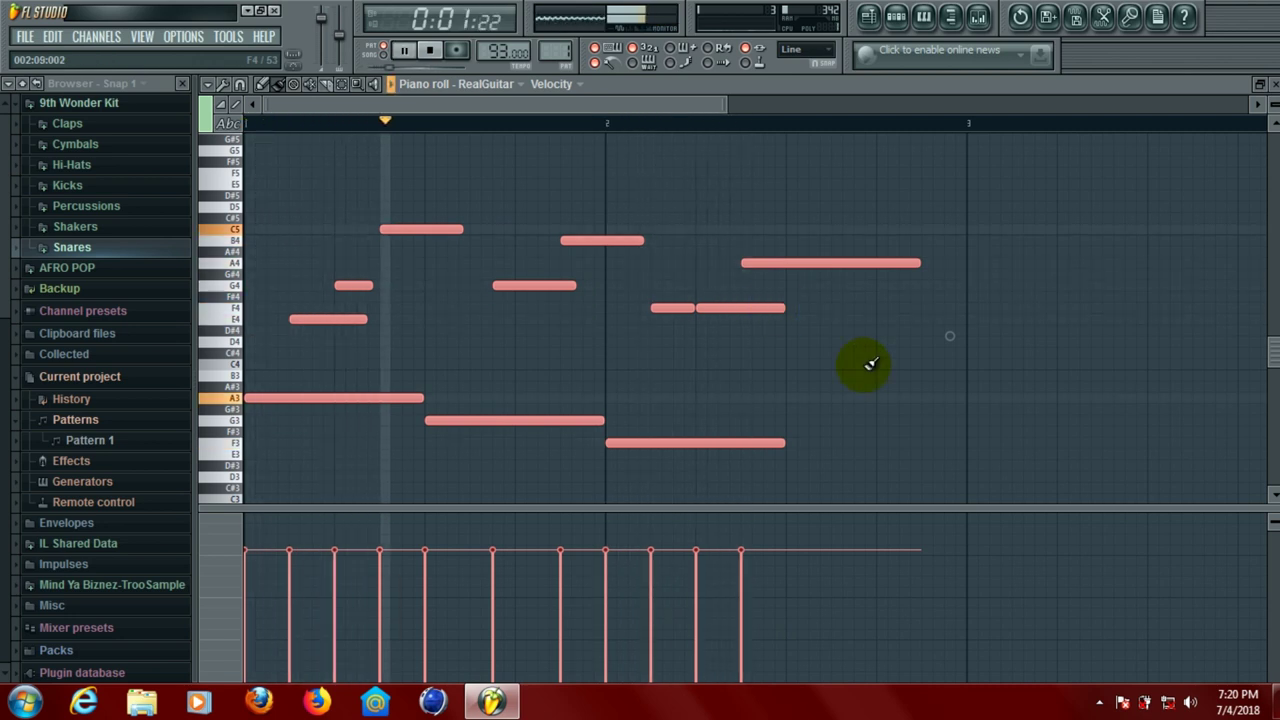
Add a G3 note on step 9 of bar 2, lengthen it to 8 steps, try B3, and move it to C4 during playback
click(812, 420)
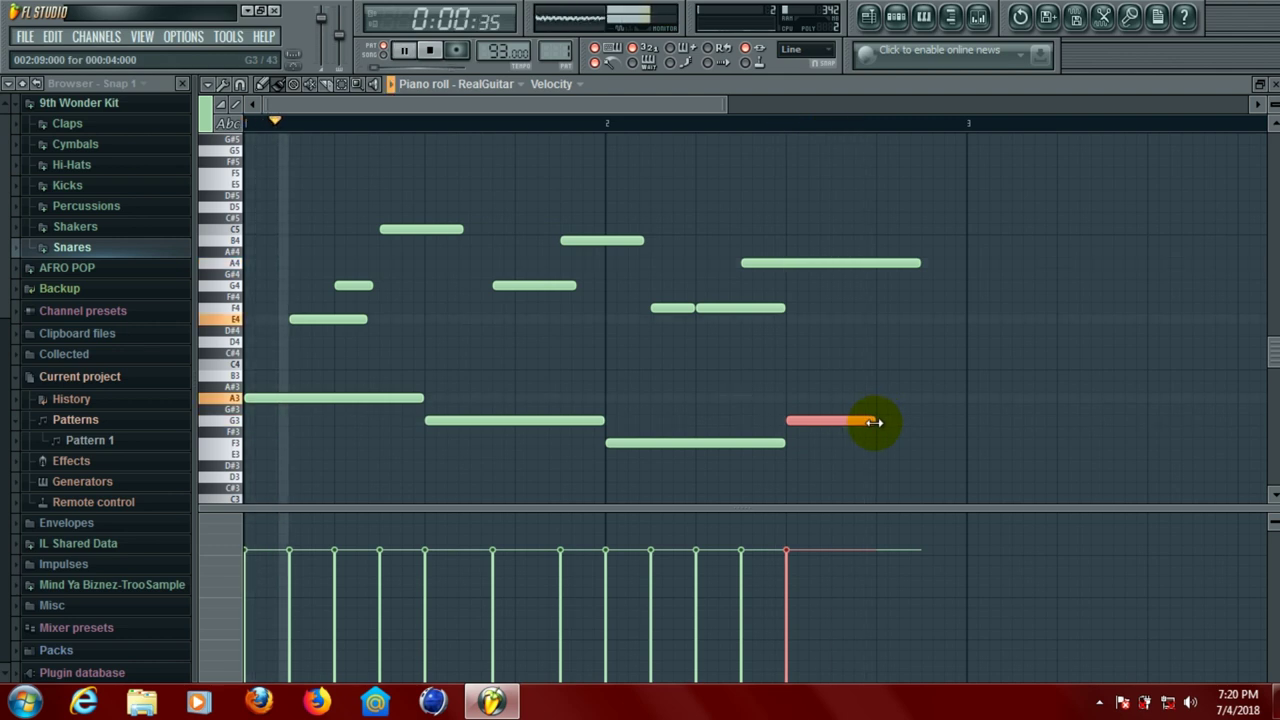
drag(875, 422, 963, 430)
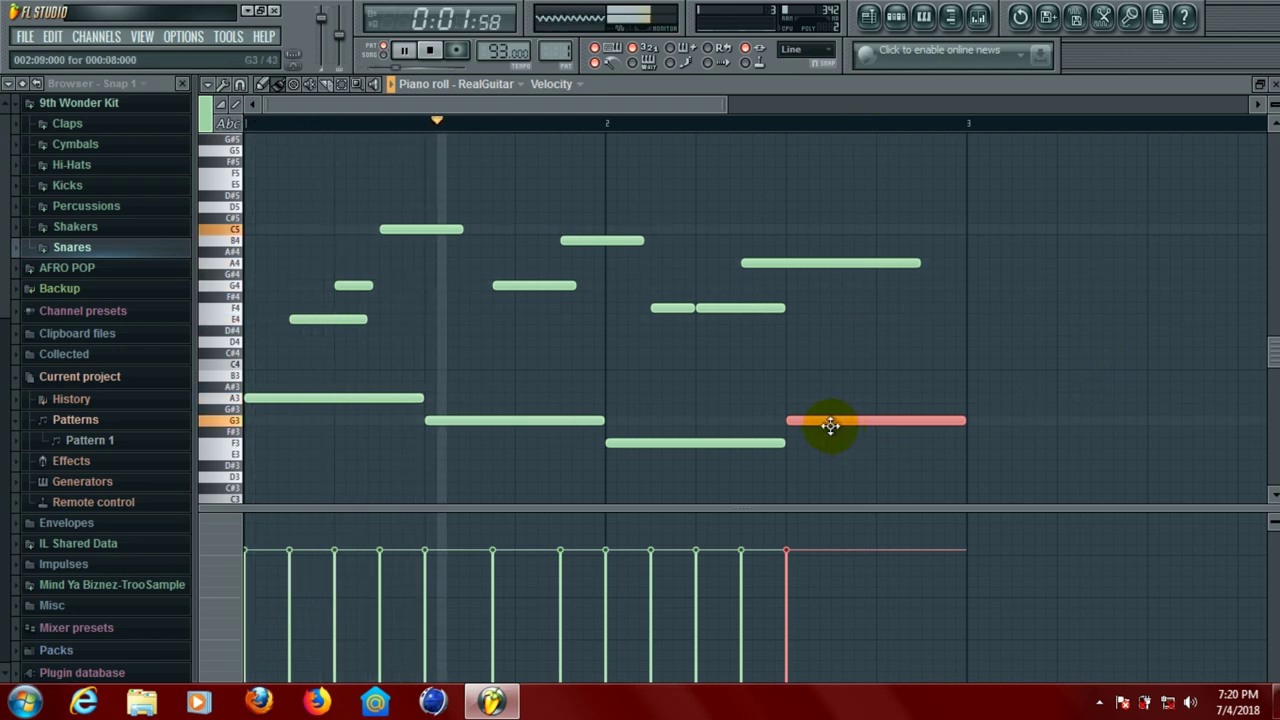
drag(830, 421, 830, 373)
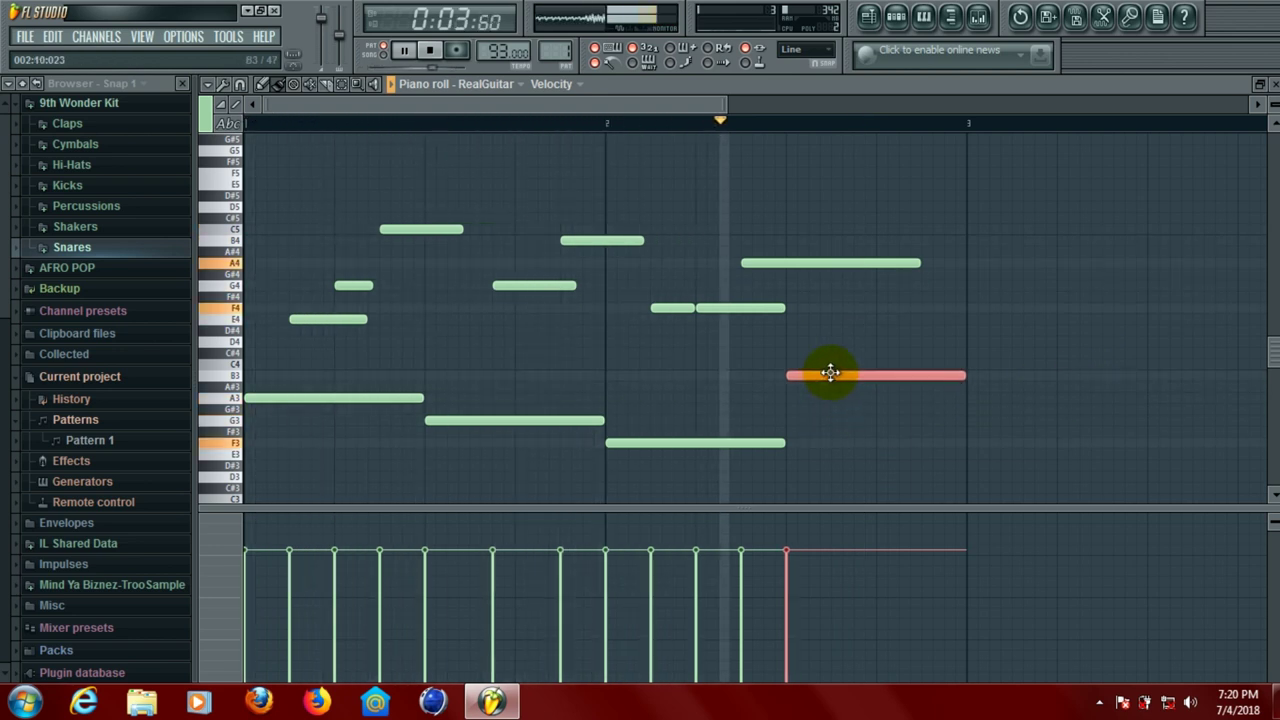
key(space)
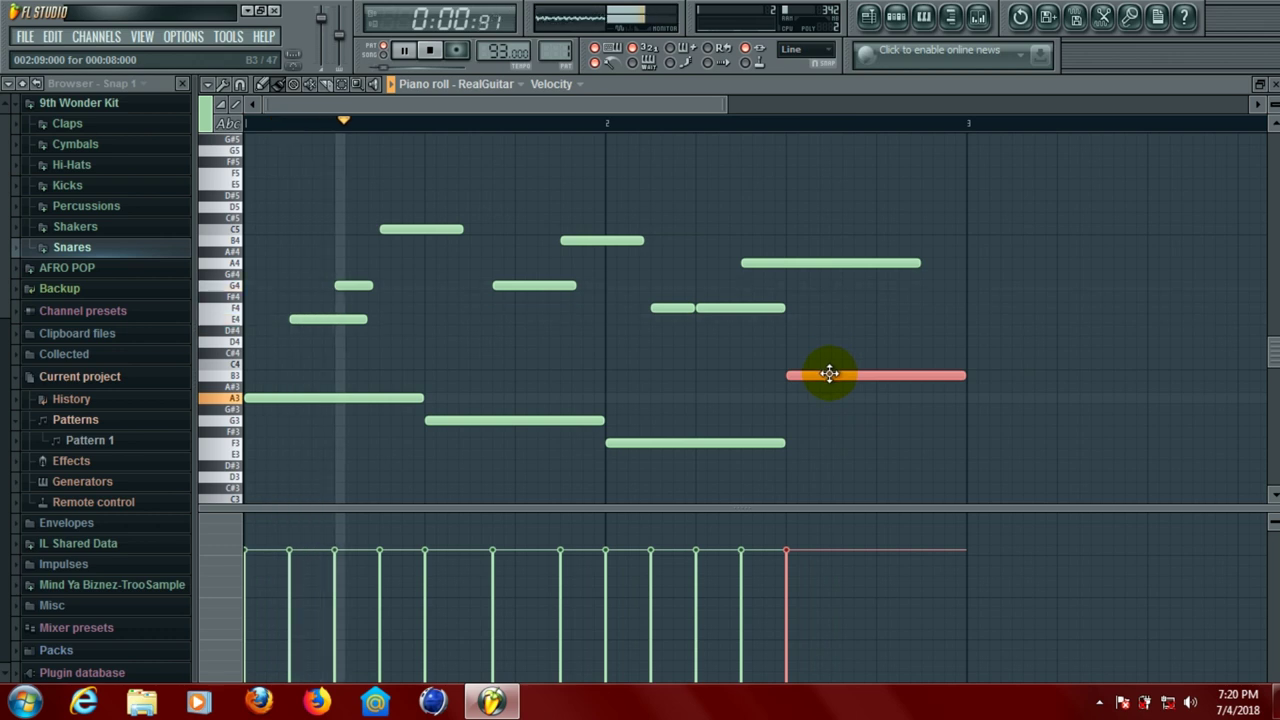
drag(830, 373, 830, 362)
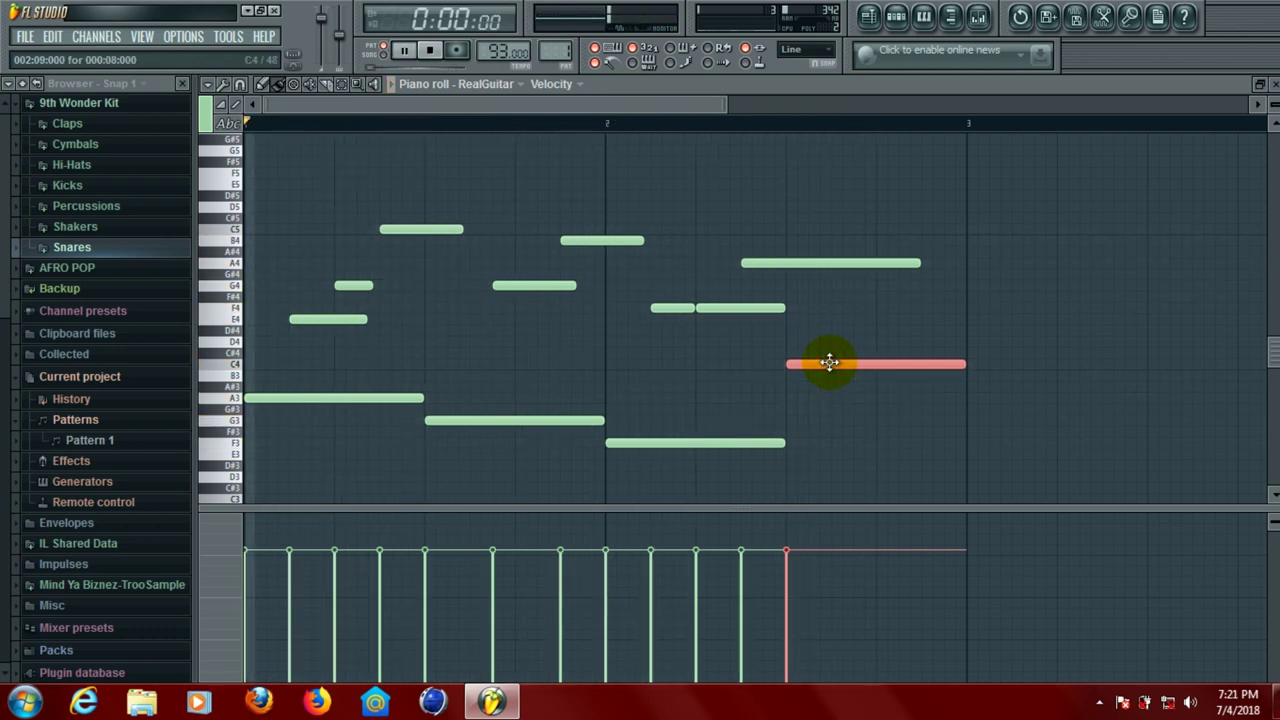
Shorten the A4 note in bar 2 to about 3.75 steps, add a G4 note about 3.25 steps long midway through step 11, and replay
click(849, 307)
drag(1021, 307, 823, 264)
key(space)
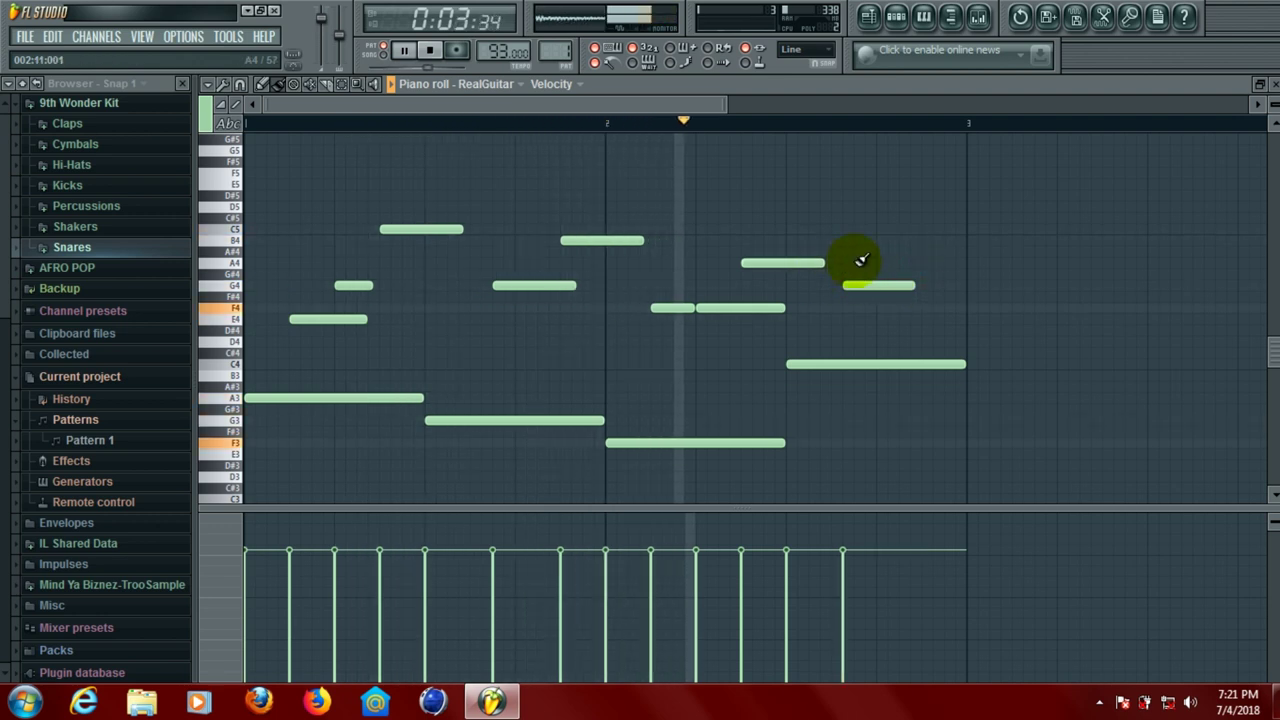
Add a note on step 15 of bar 2, try A#4 and B4, then set it to C5 with a length of 2 steps and replay
click(935, 253)
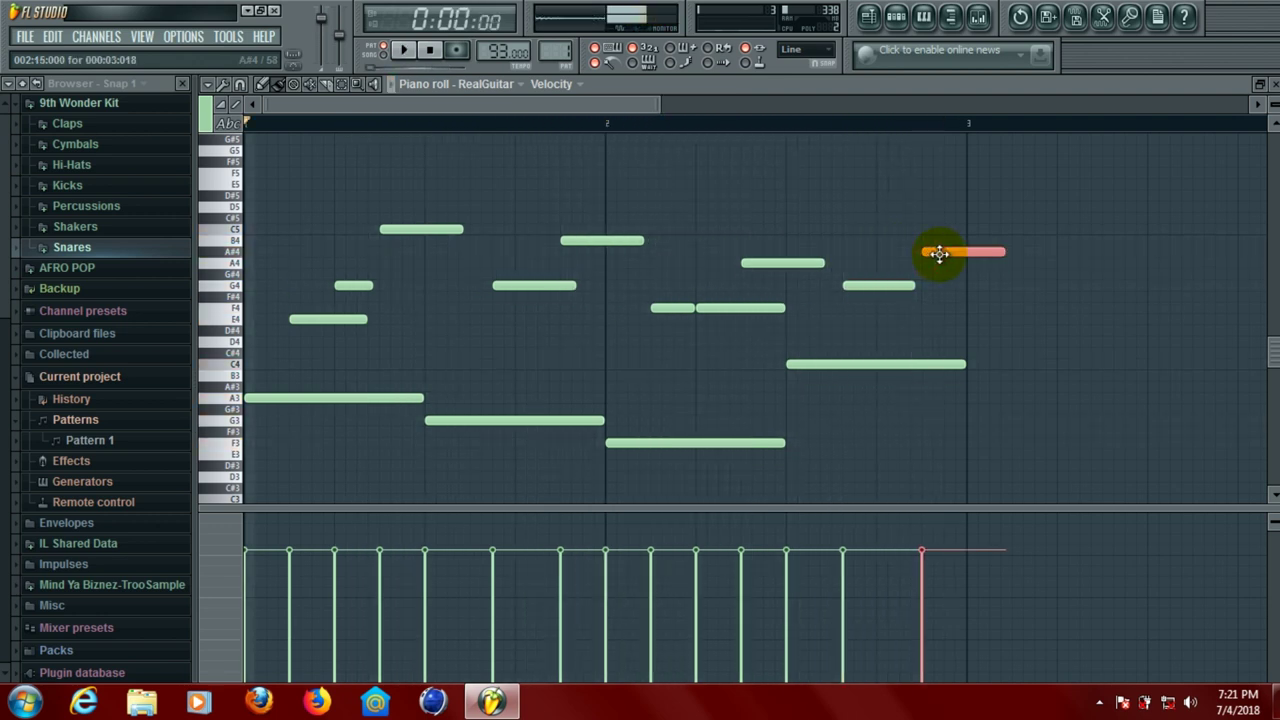
mouse_move(938, 253)
mouse_down()
mouse_move(934, 227)
mouse_move(942, 248)
mouse_move(986, 243)
mouse_move(960, 245)
mouse_up()
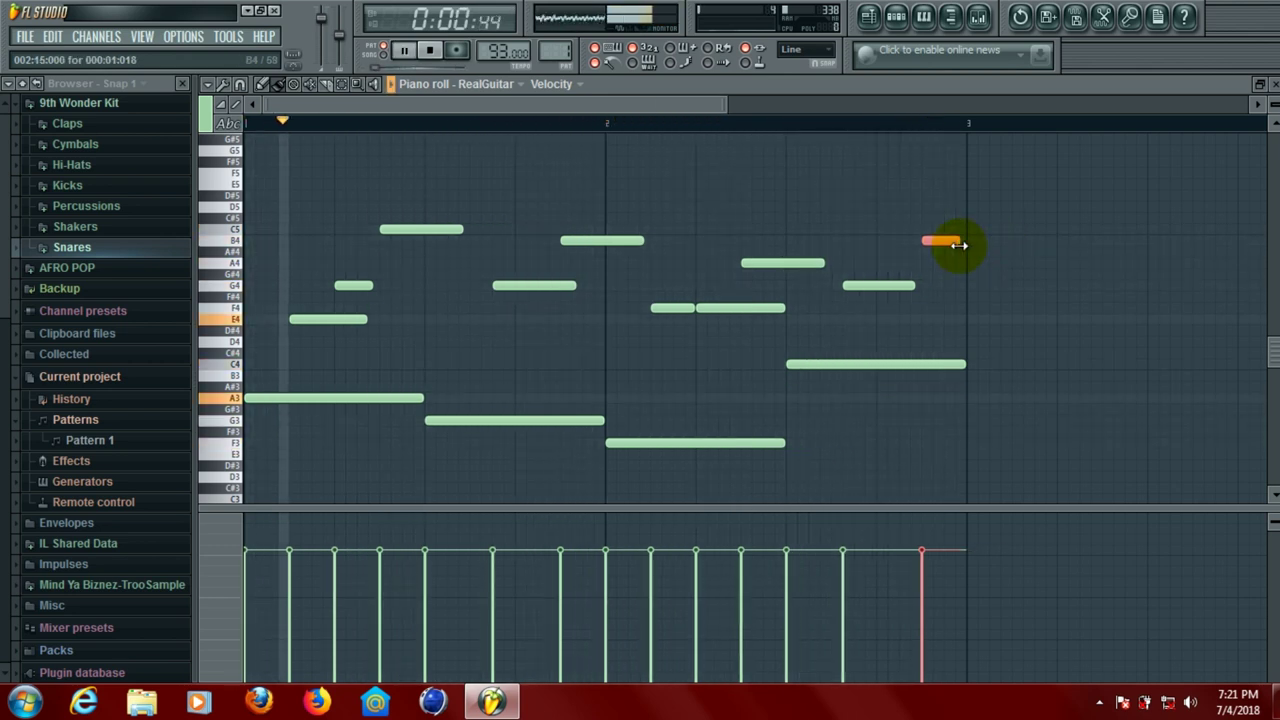
drag(940, 240, 941, 225)
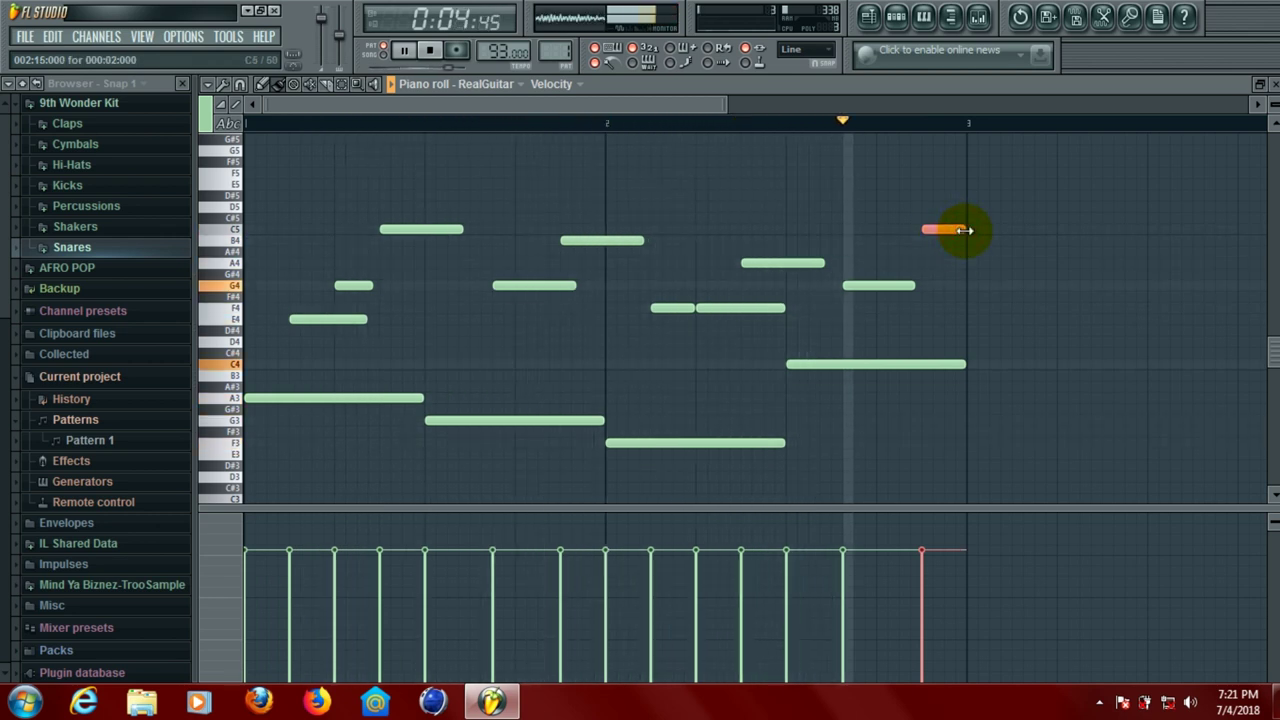
key(space)
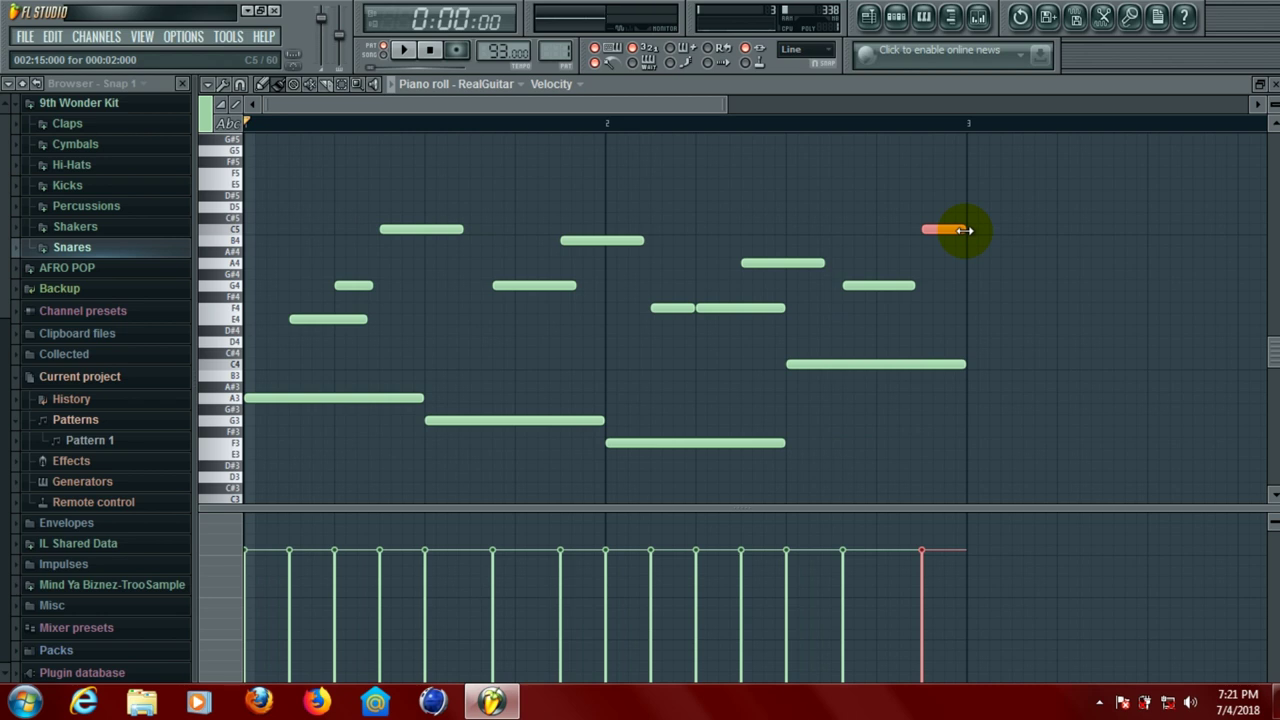
key(space)
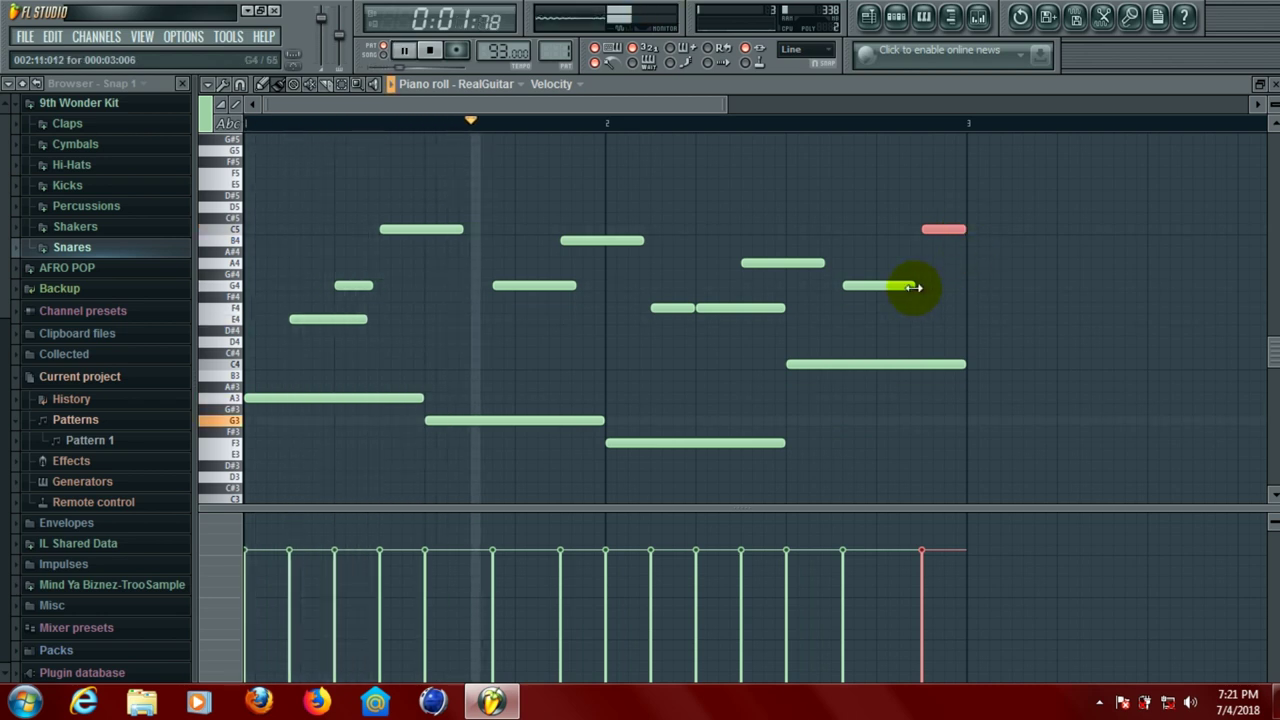
Move the last G4 note in bar 2 to step 12, lengthen it to about 4.75 steps, and replay the pattern
drag(911, 285, 943, 284)
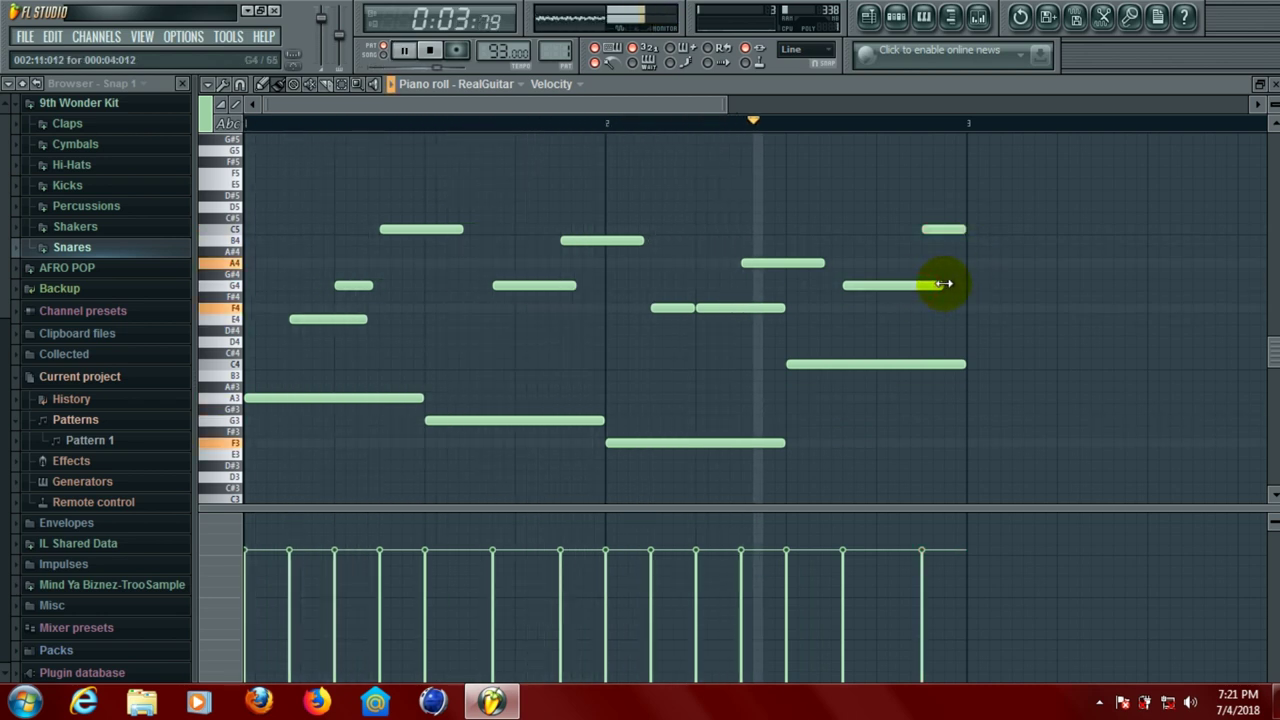
key(space)
key(space)
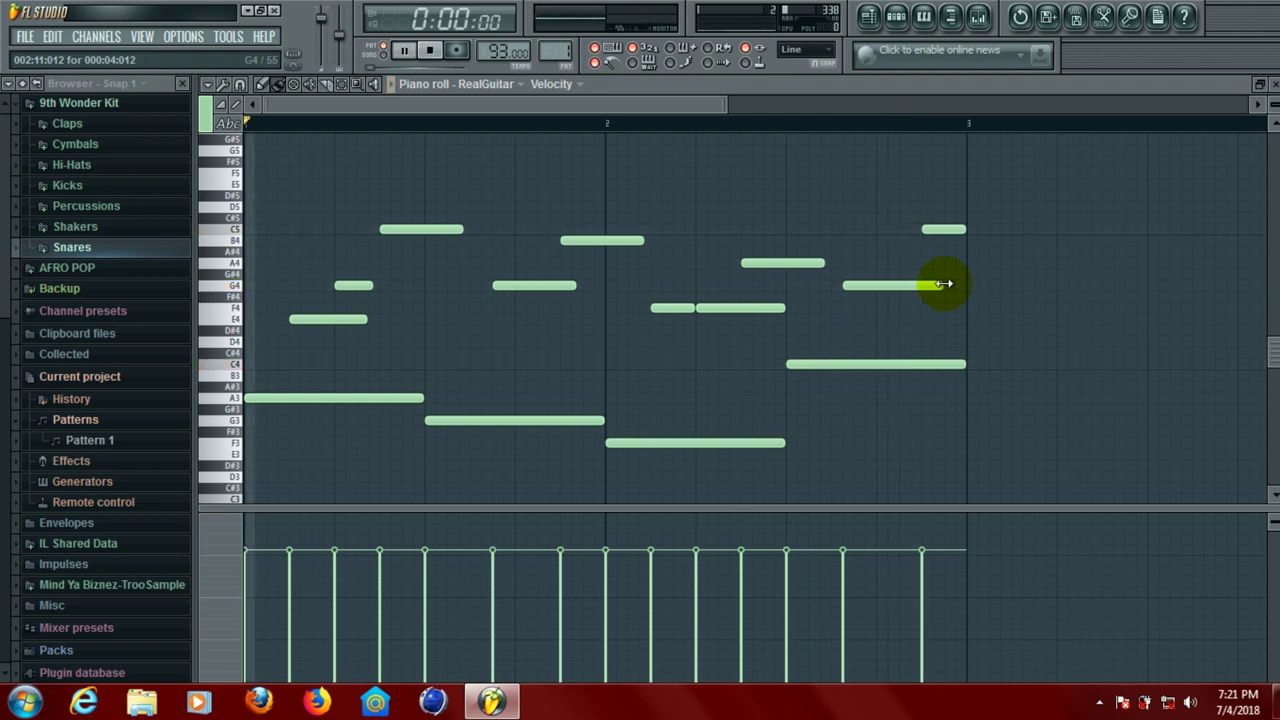
drag(869, 287, 954, 287)
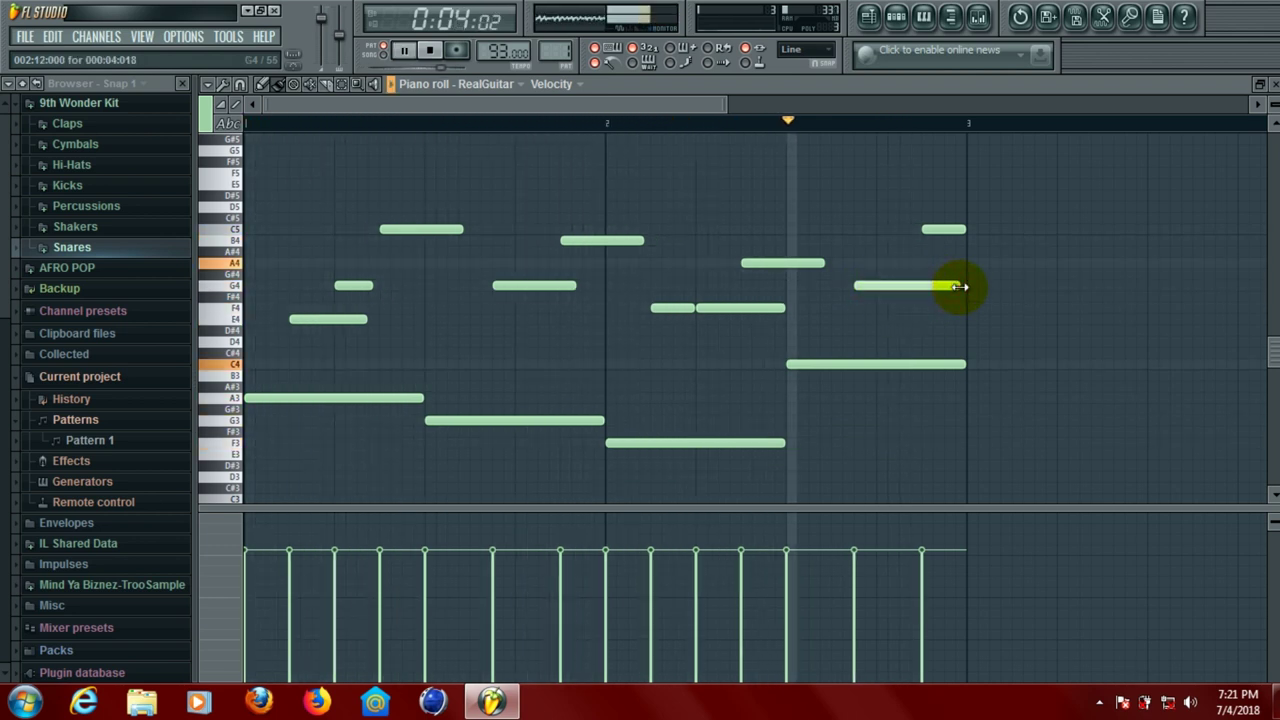
key(space)
key(space)
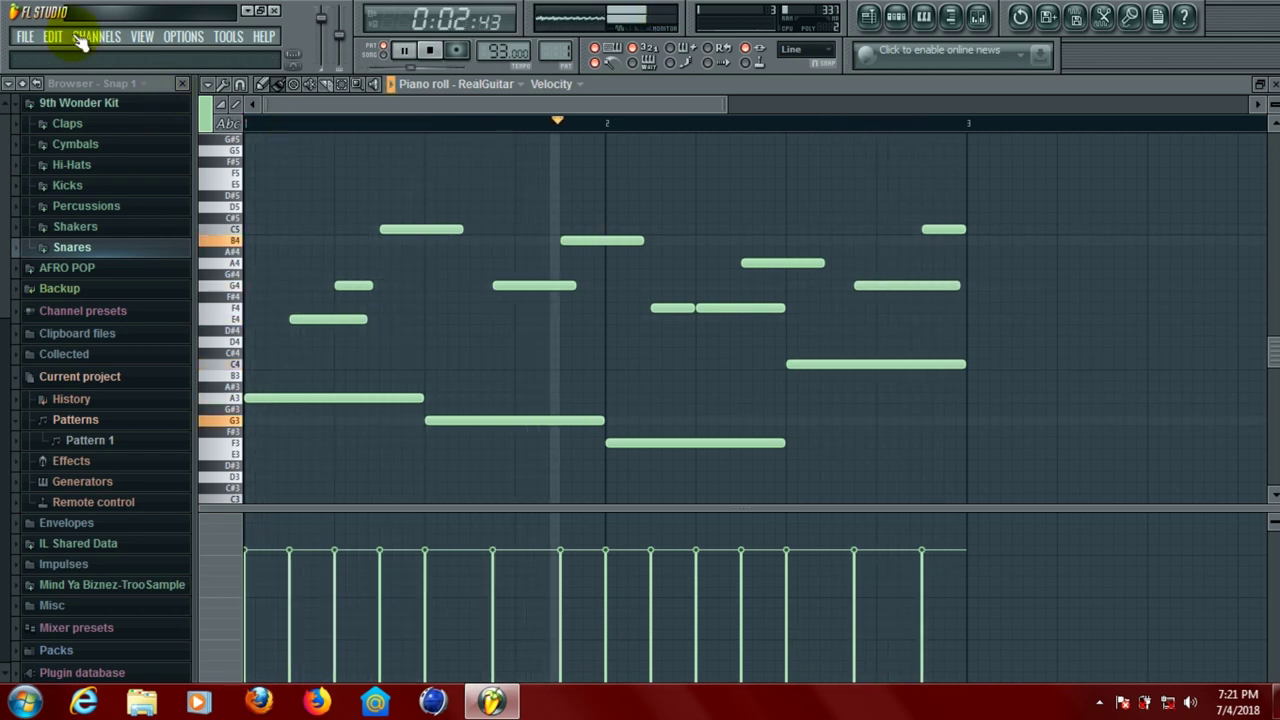
Stop playback and choose the NIMERY YOUTUBE folder on drive D as the location for saving the project under a new name
click(406, 52)
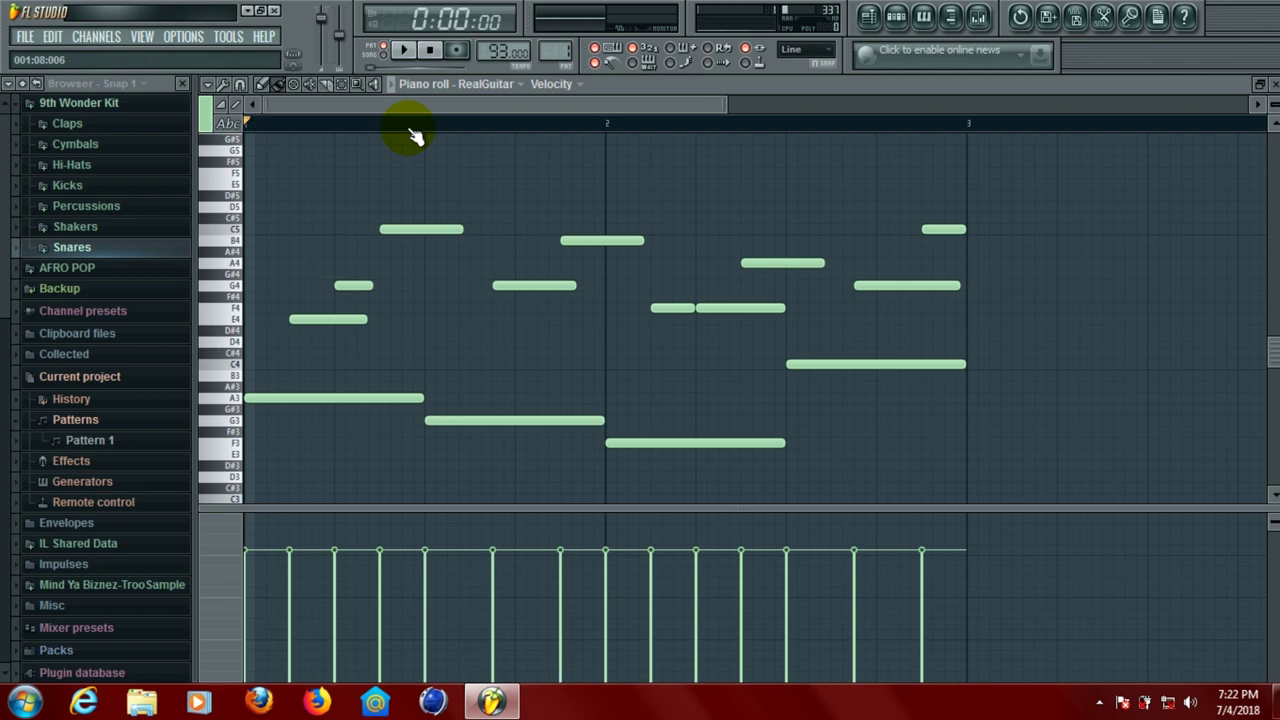
click(25, 42)
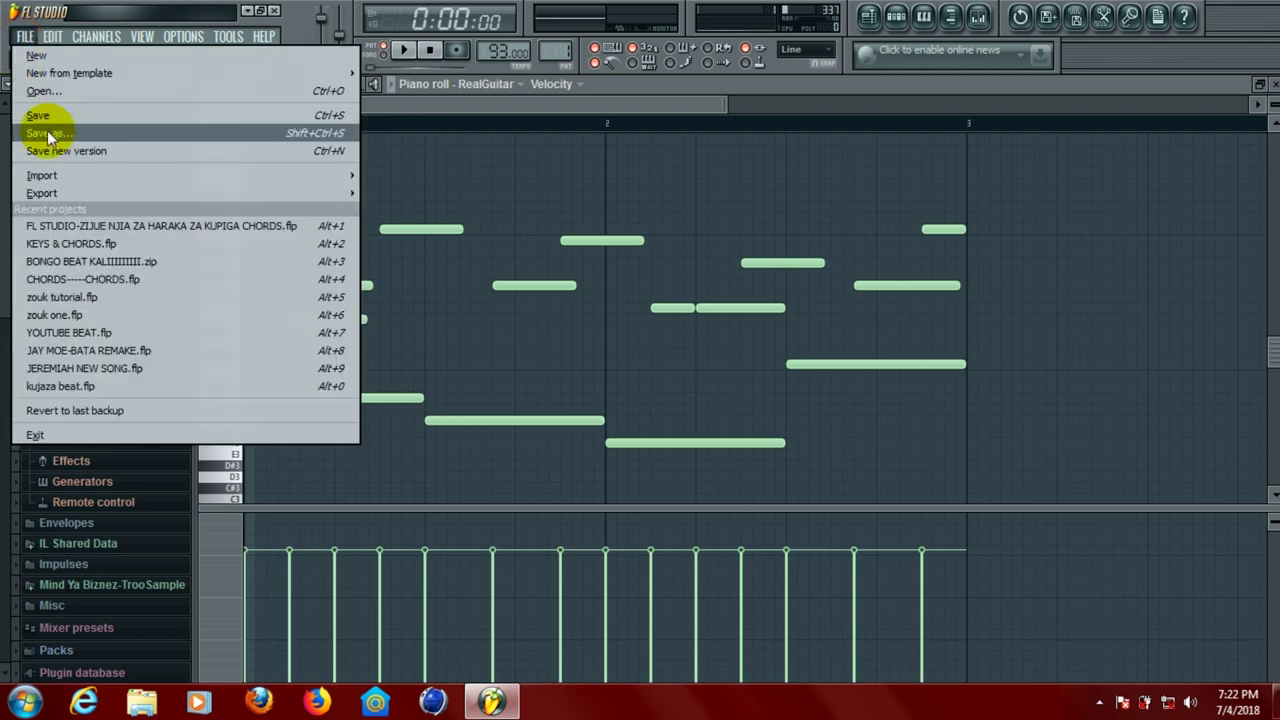
click(47, 133)
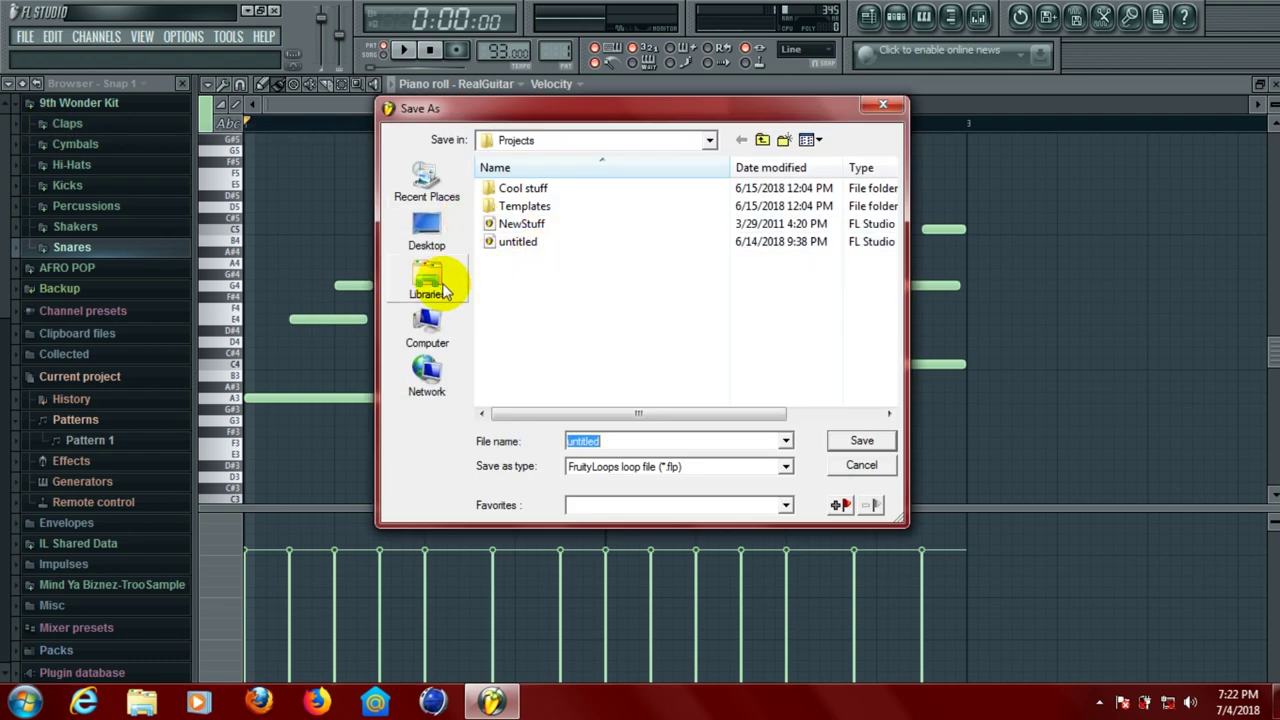
click(428, 322)
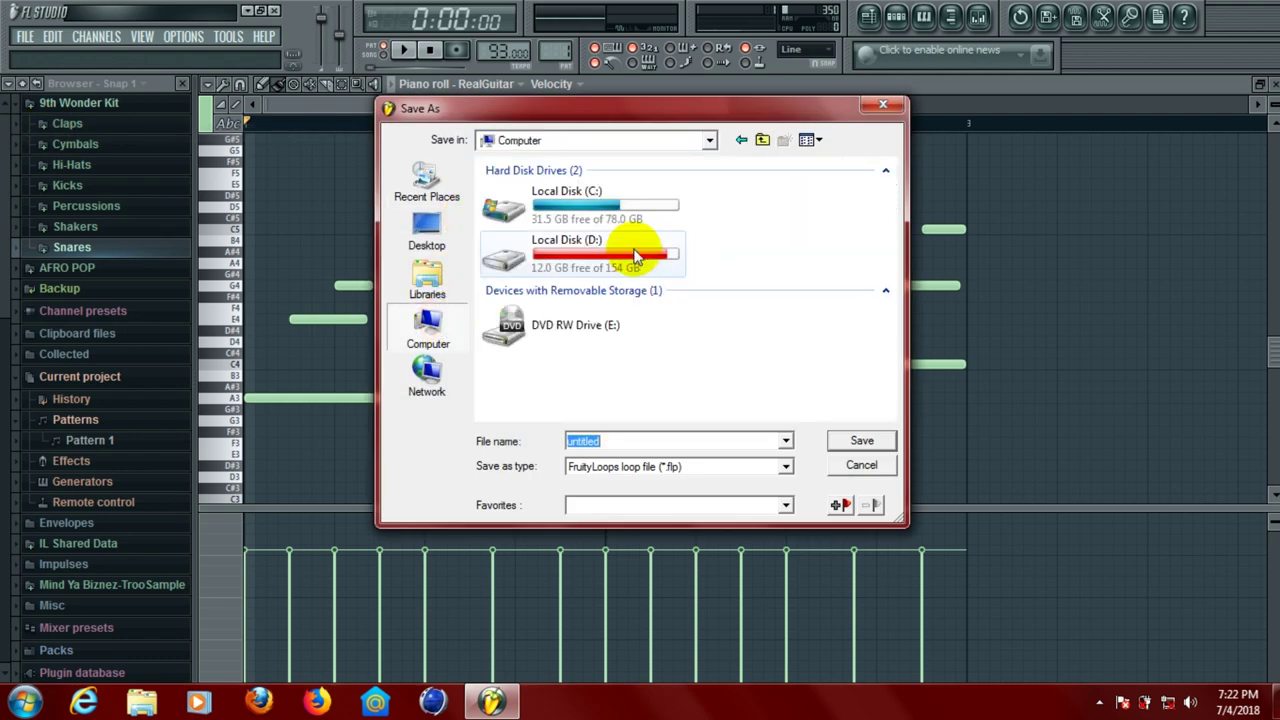
double_click(635, 256)
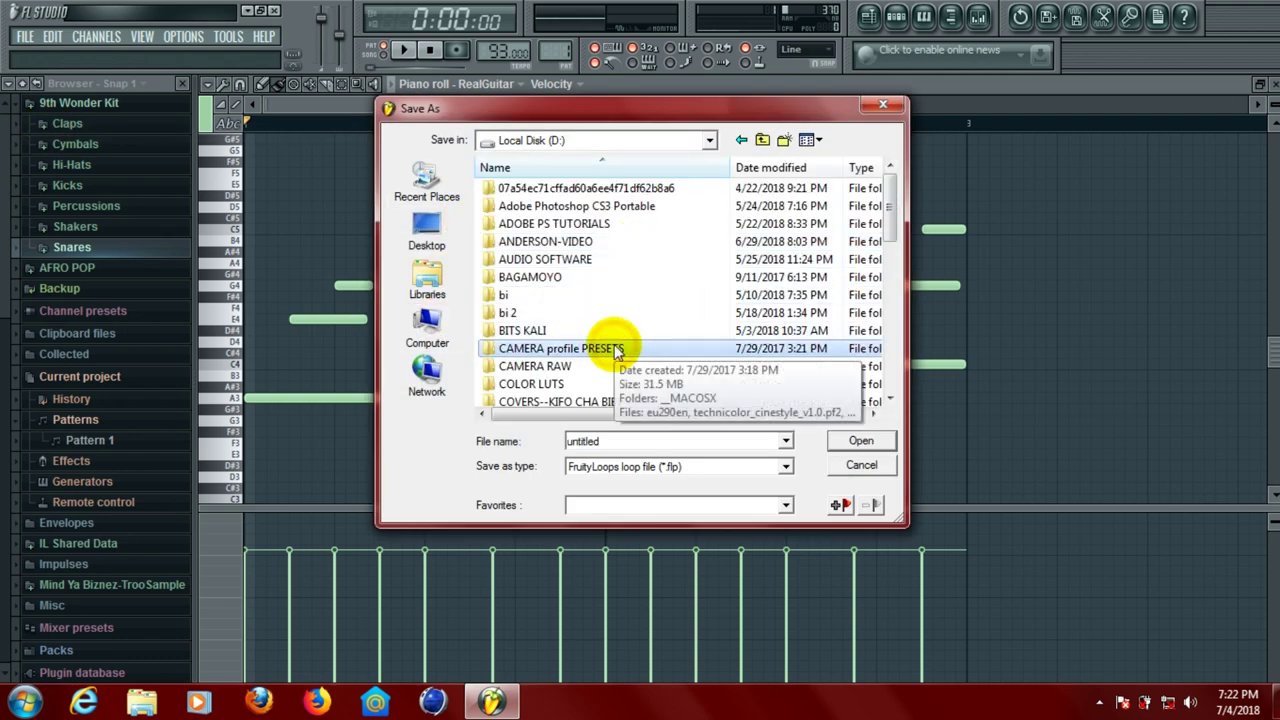
scroll(615, 350, down, 5)
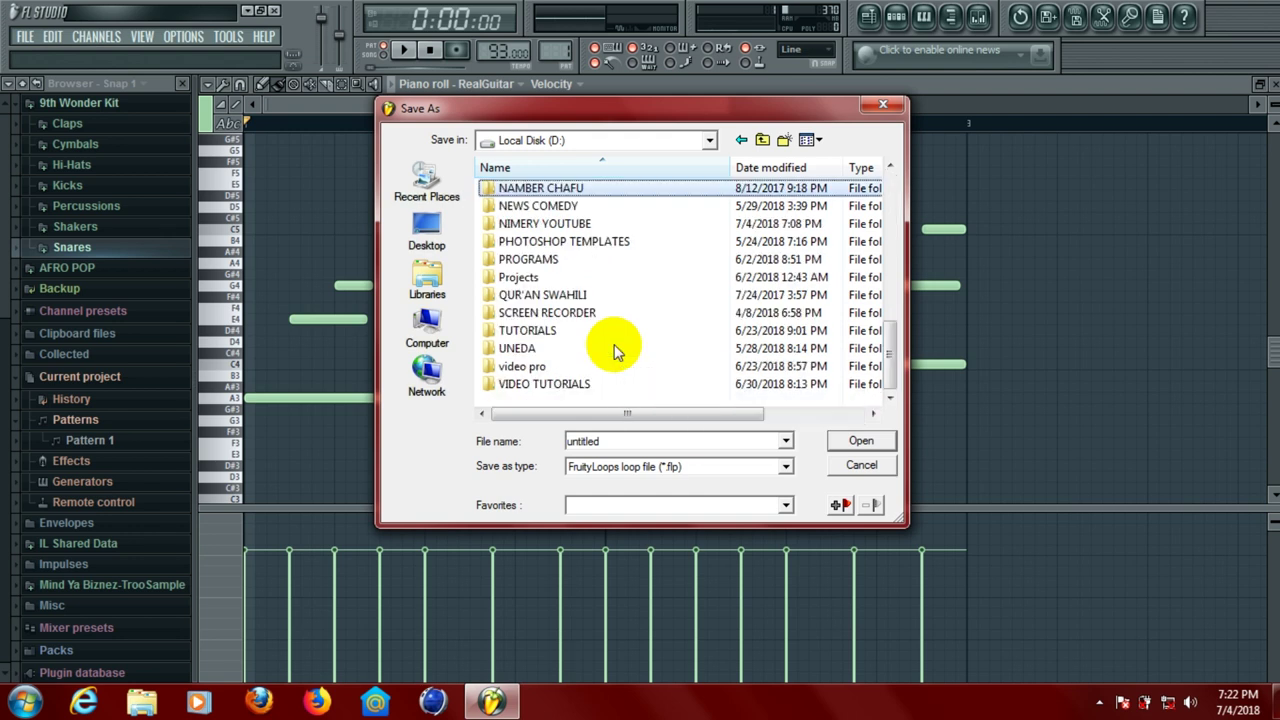
double_click(590, 223)
Name the project file GUITAR MELODY and save it as an .flp project
double_click(604, 442)
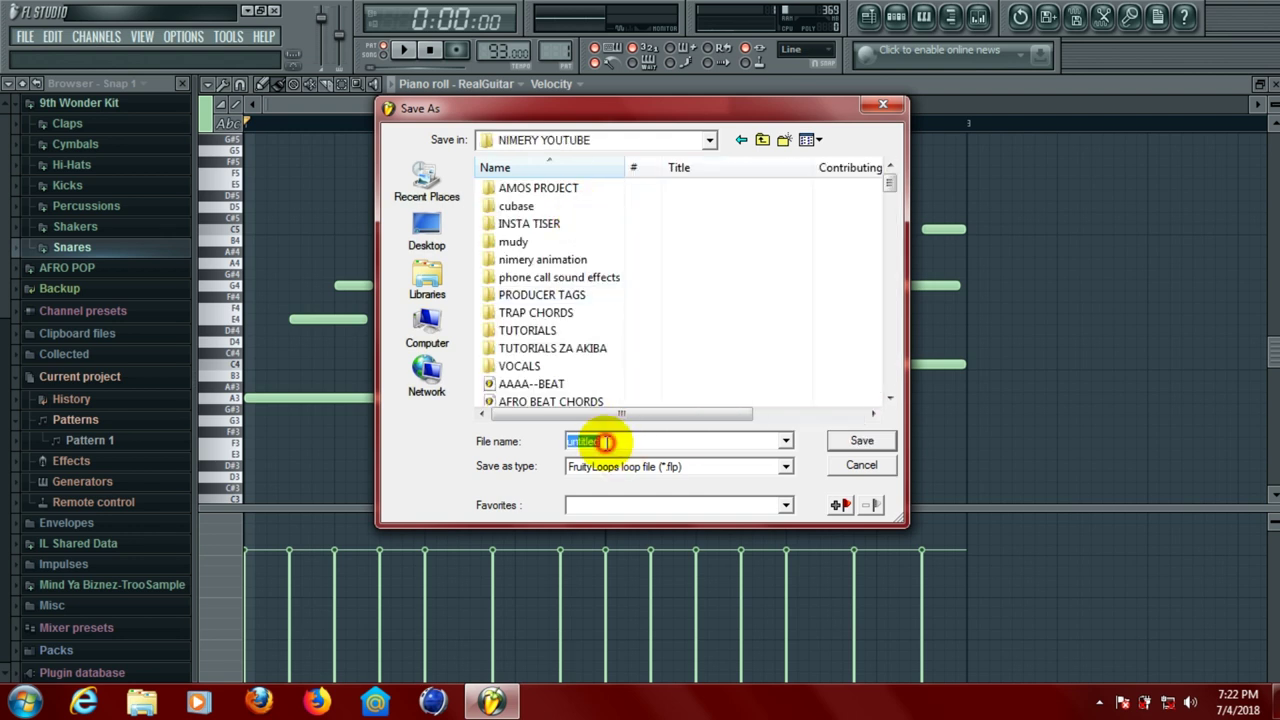
text(G)
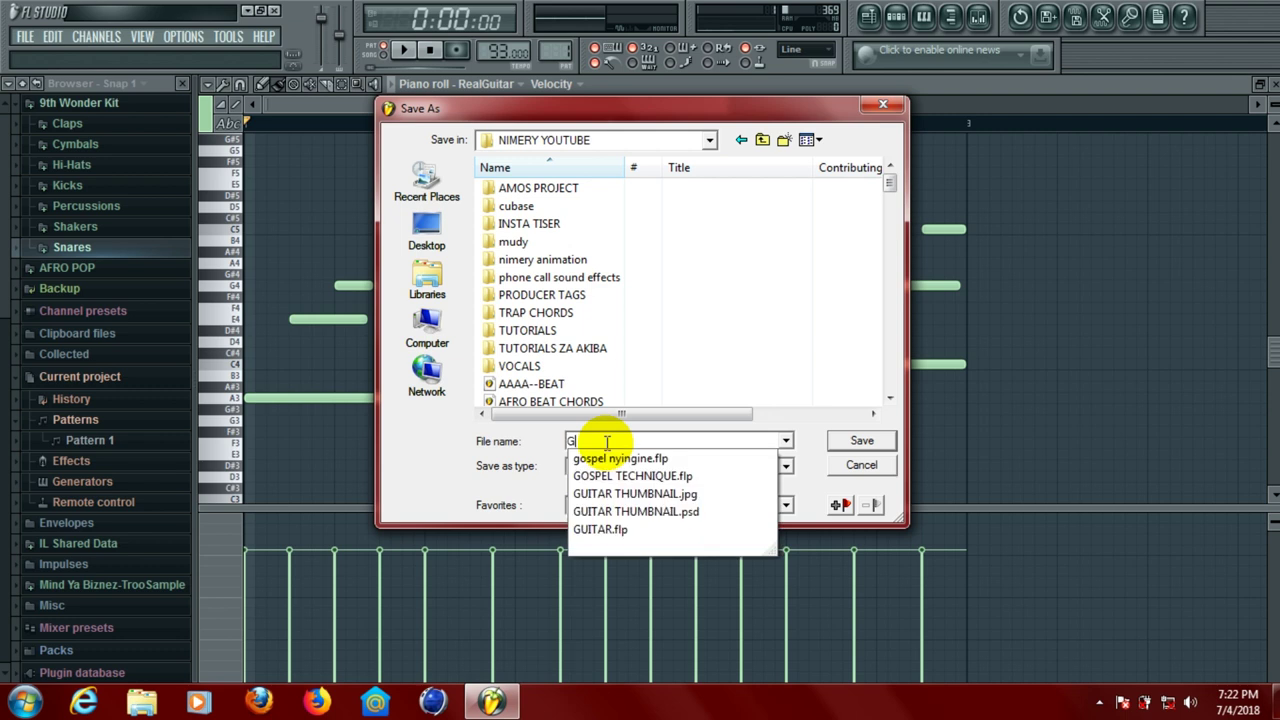
text(UITAR)
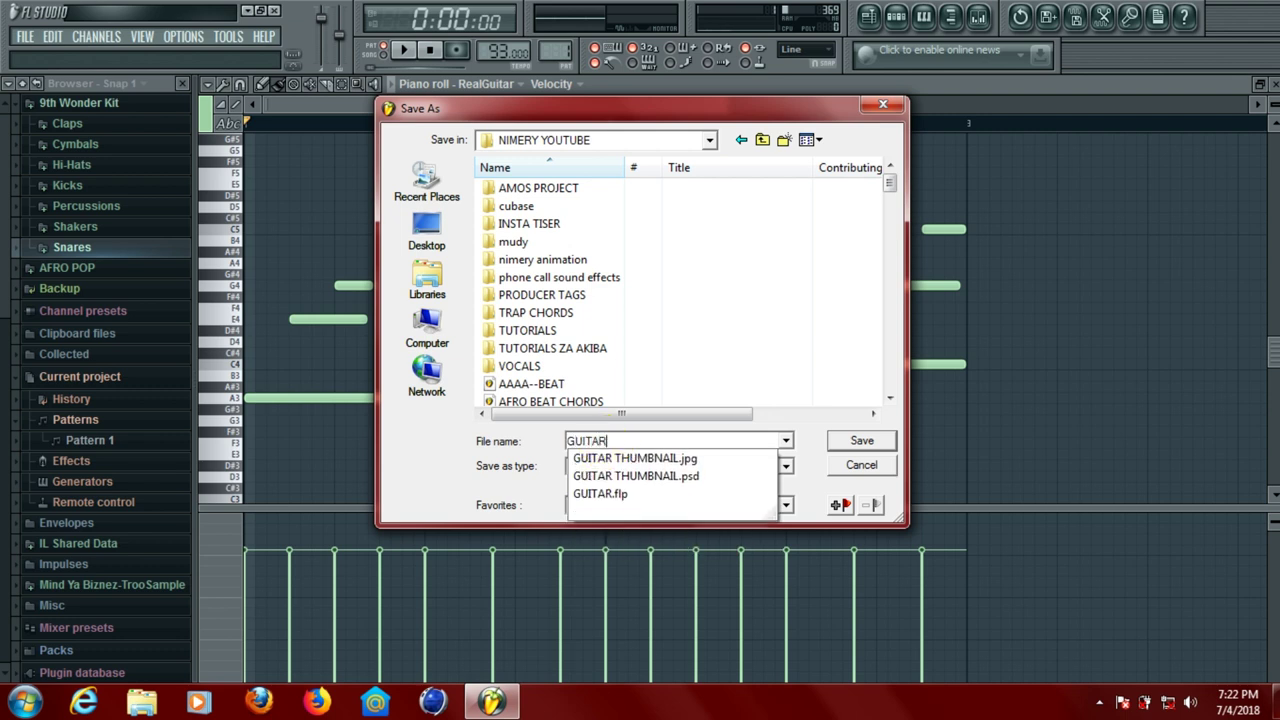
click(606, 443)
text(MEL)
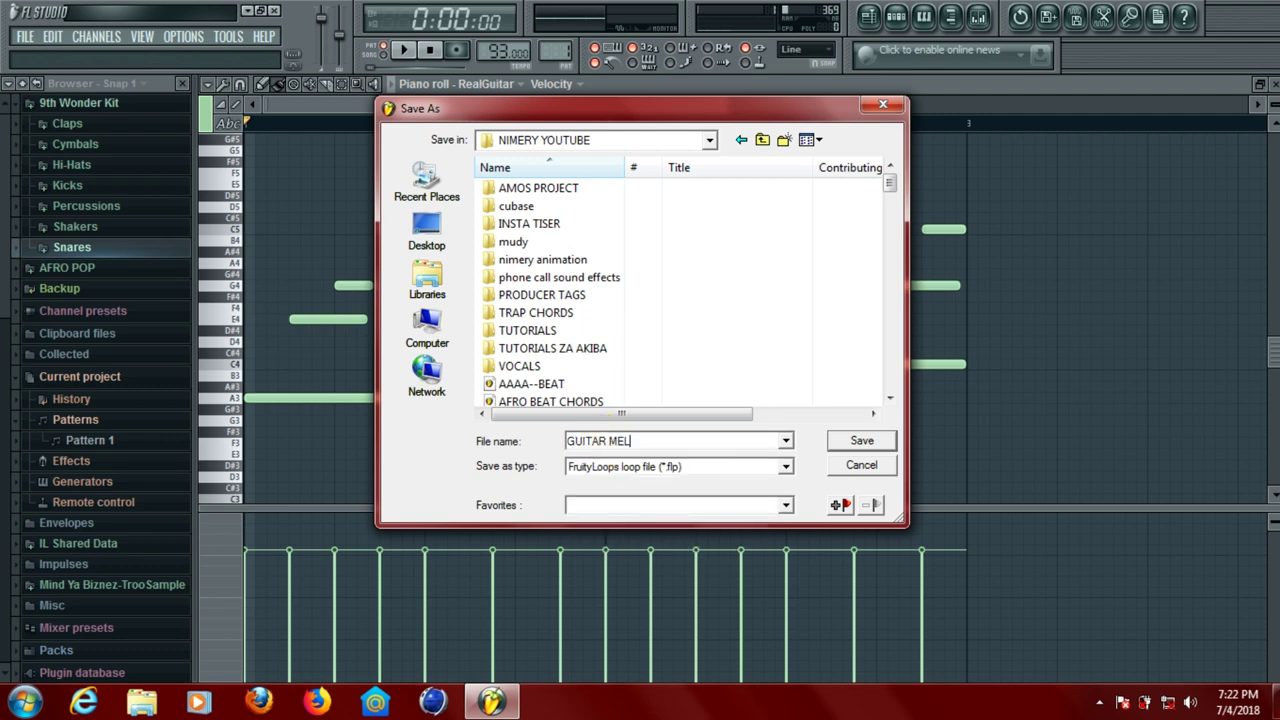
text(ODY)
click(852, 444)
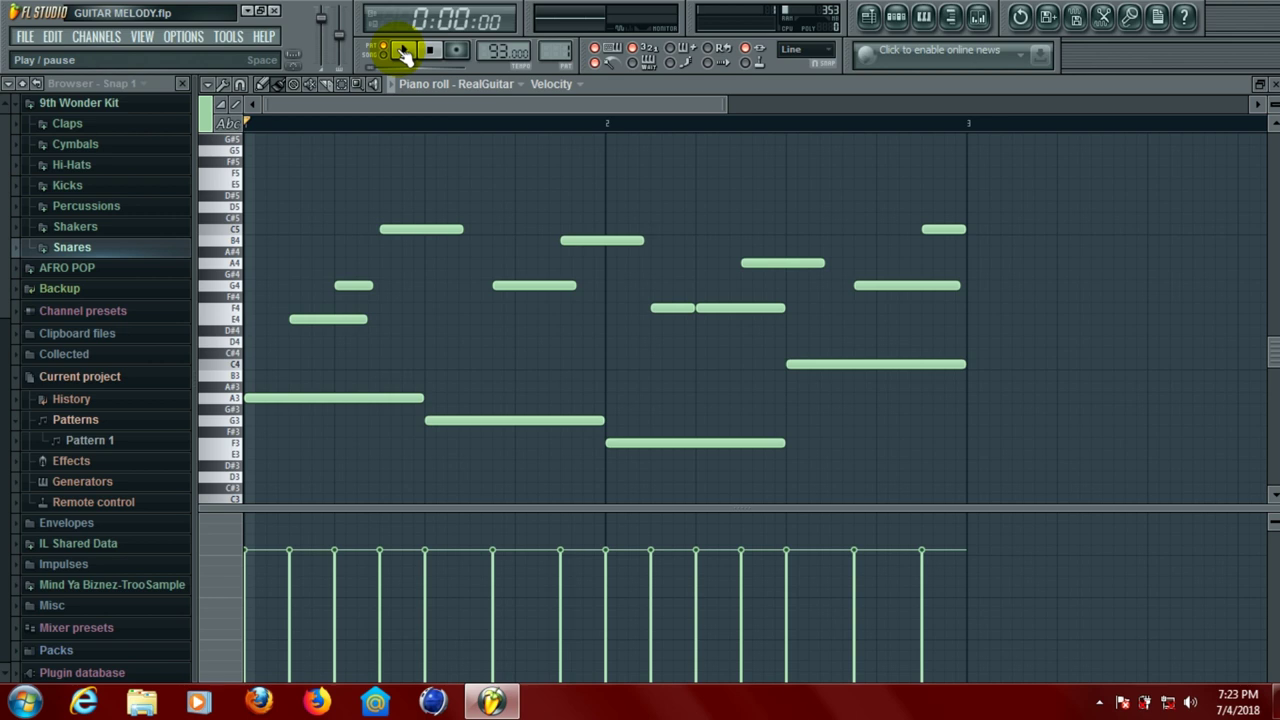
Play the opening of the pattern several times and audition the C5 key for an additional upper note
click(404, 55)
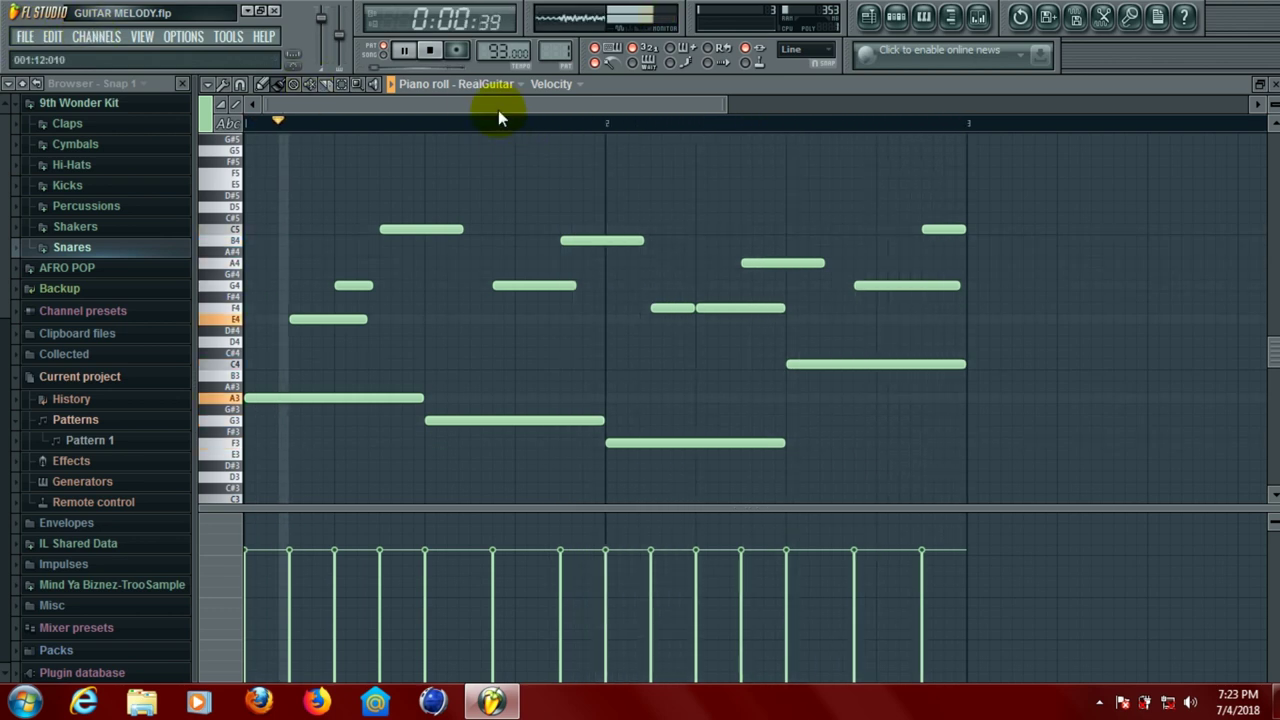
key(space)
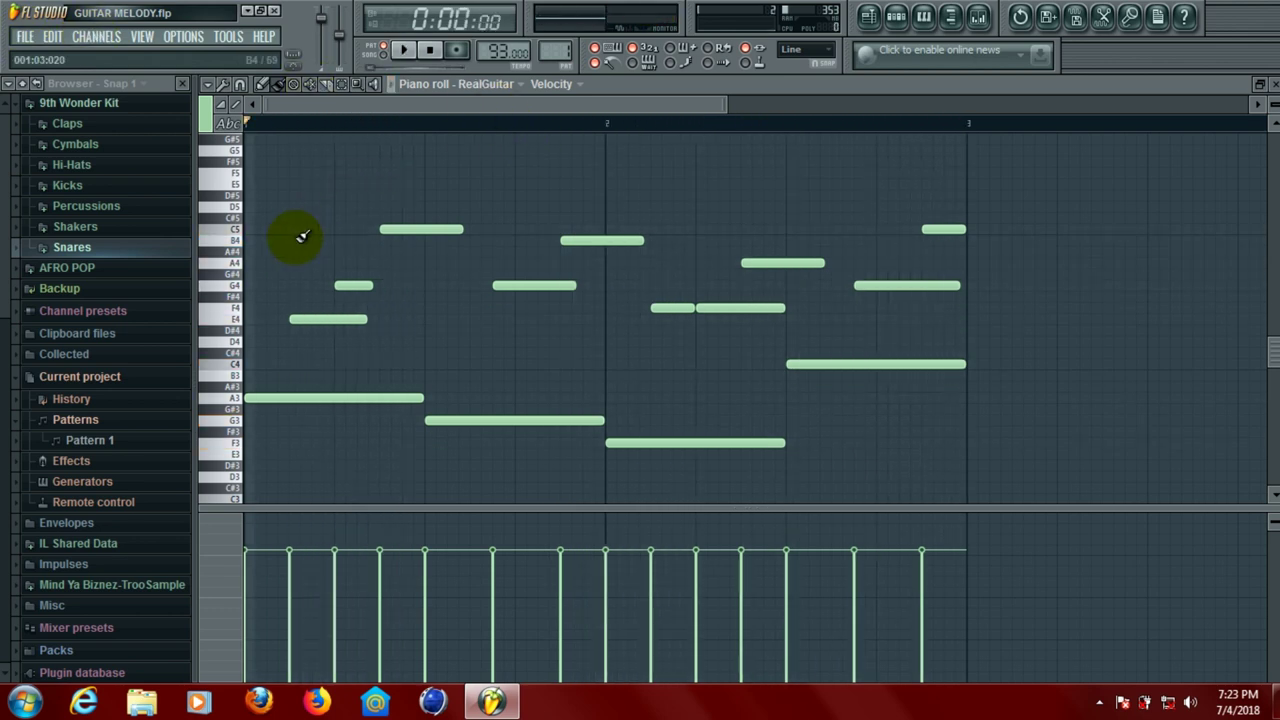
click(244, 236)
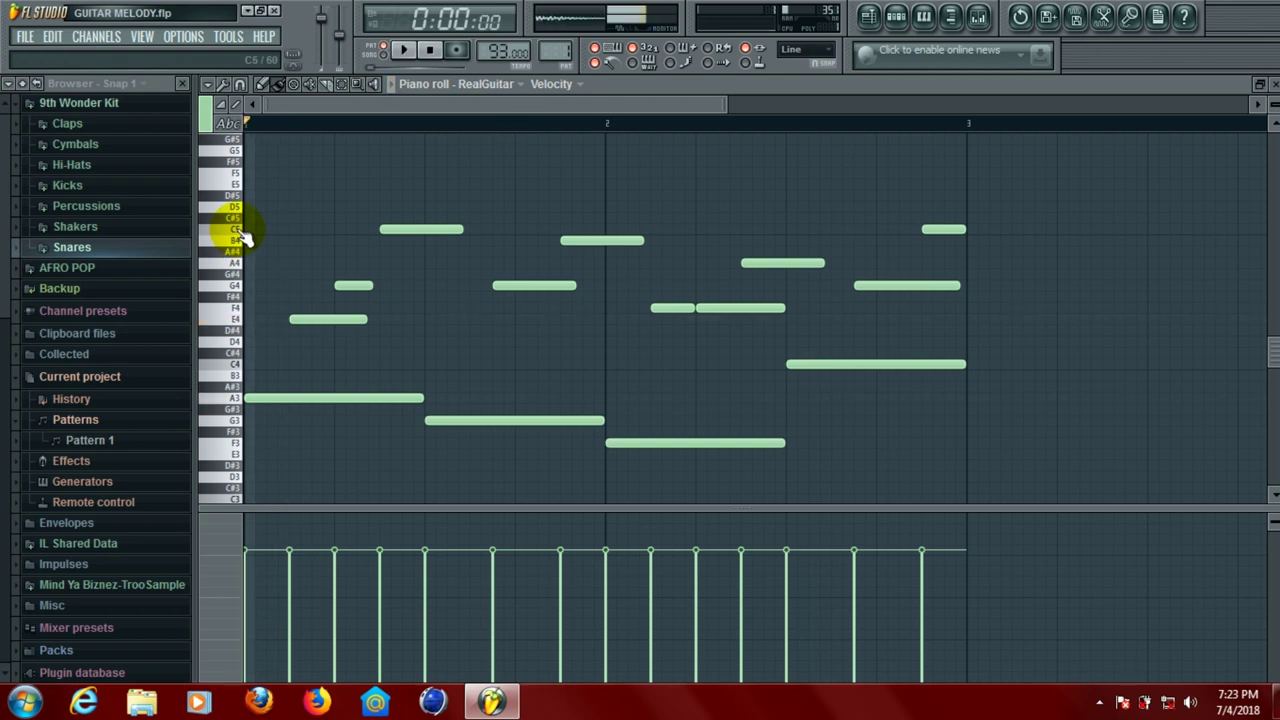
click(244, 236)
key(space)
key(space)
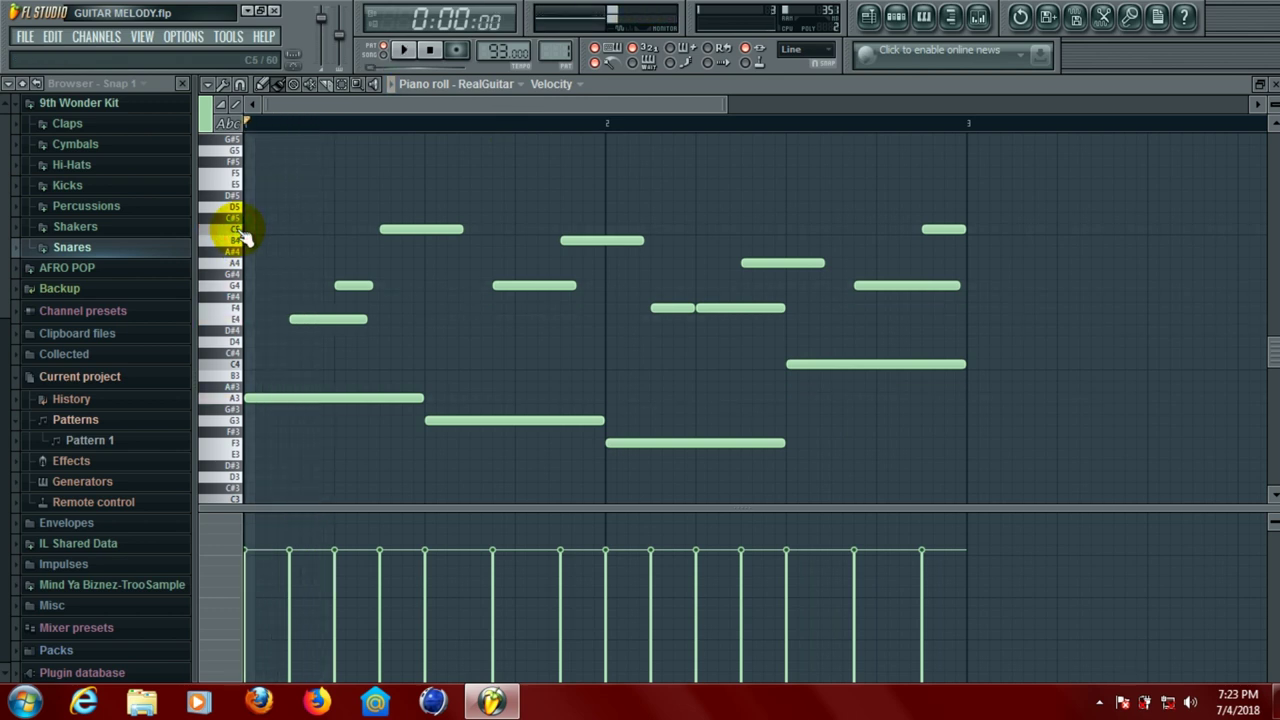
key(space)
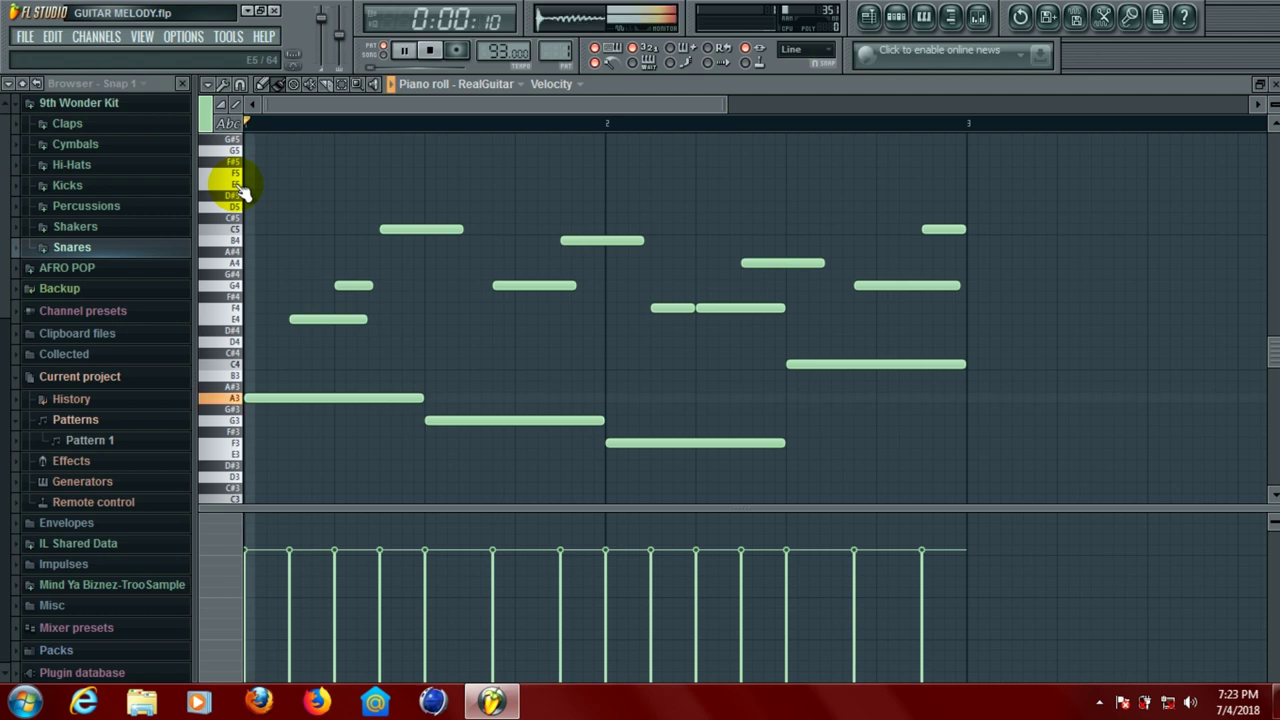
key(space)
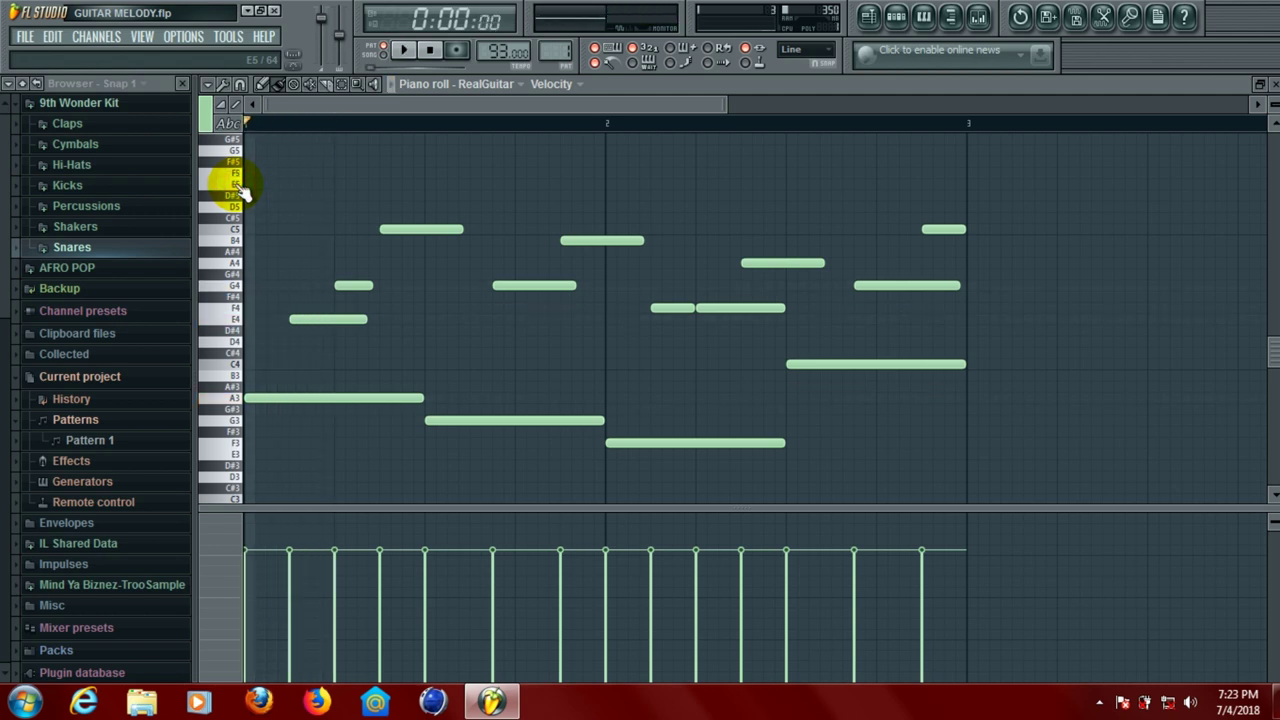
Add an E5 note about 4.75 steps long on step 4 of bar 1 and replay the opening
click(312, 183)
key(space)
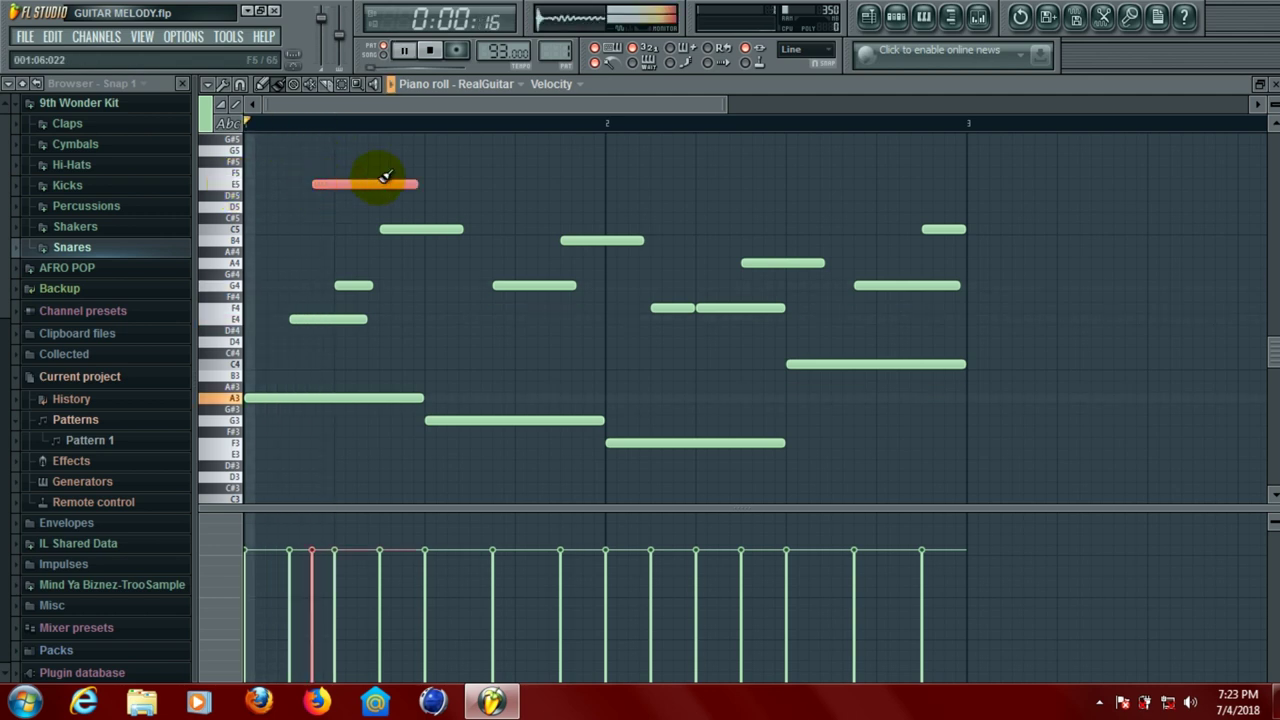
key(space)
key(space)
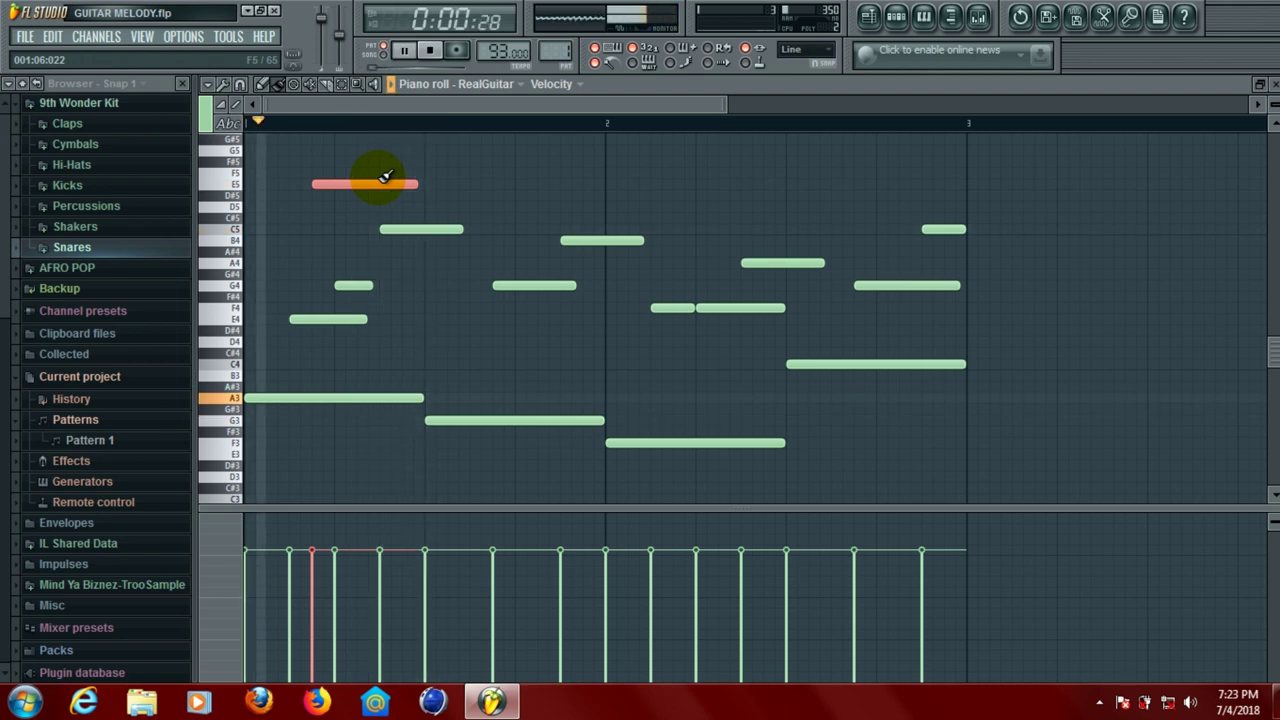
key(space)
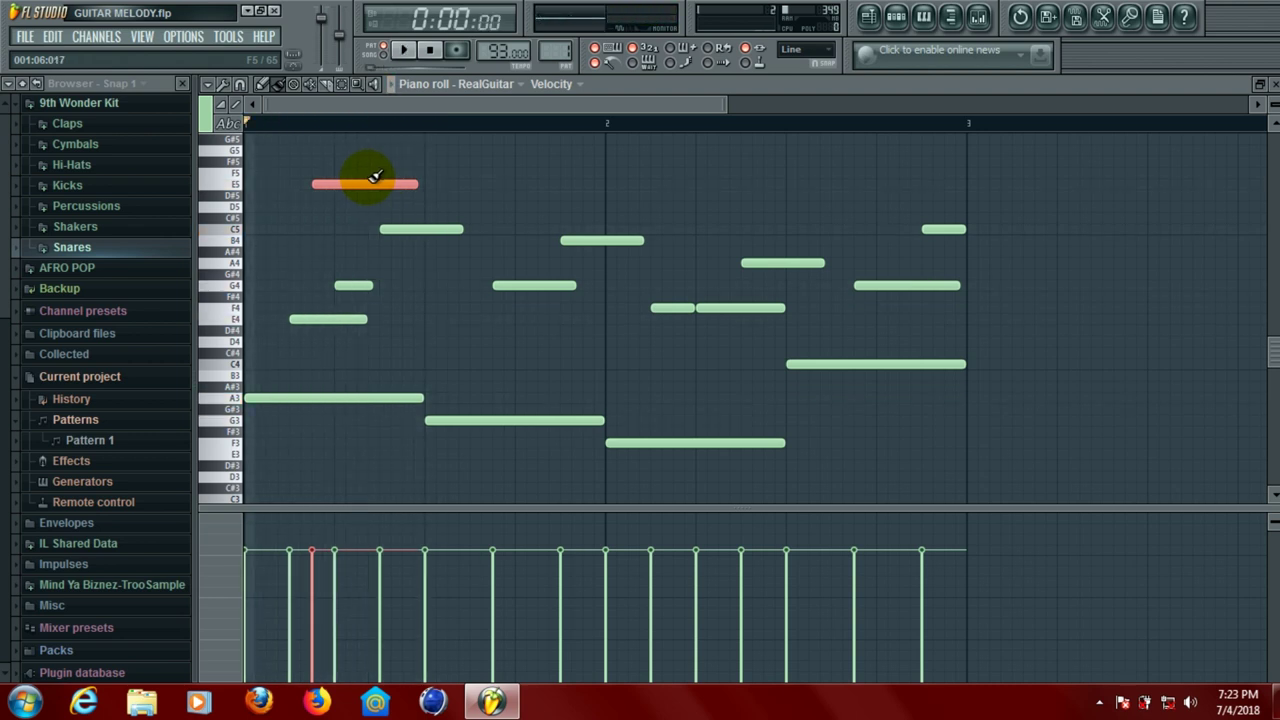
Shorten the E5 note on step 4 of bar 1 to 1.75 steps, raise it to G5, and replay the opening
drag(418, 185, 323, 186)
key(space)
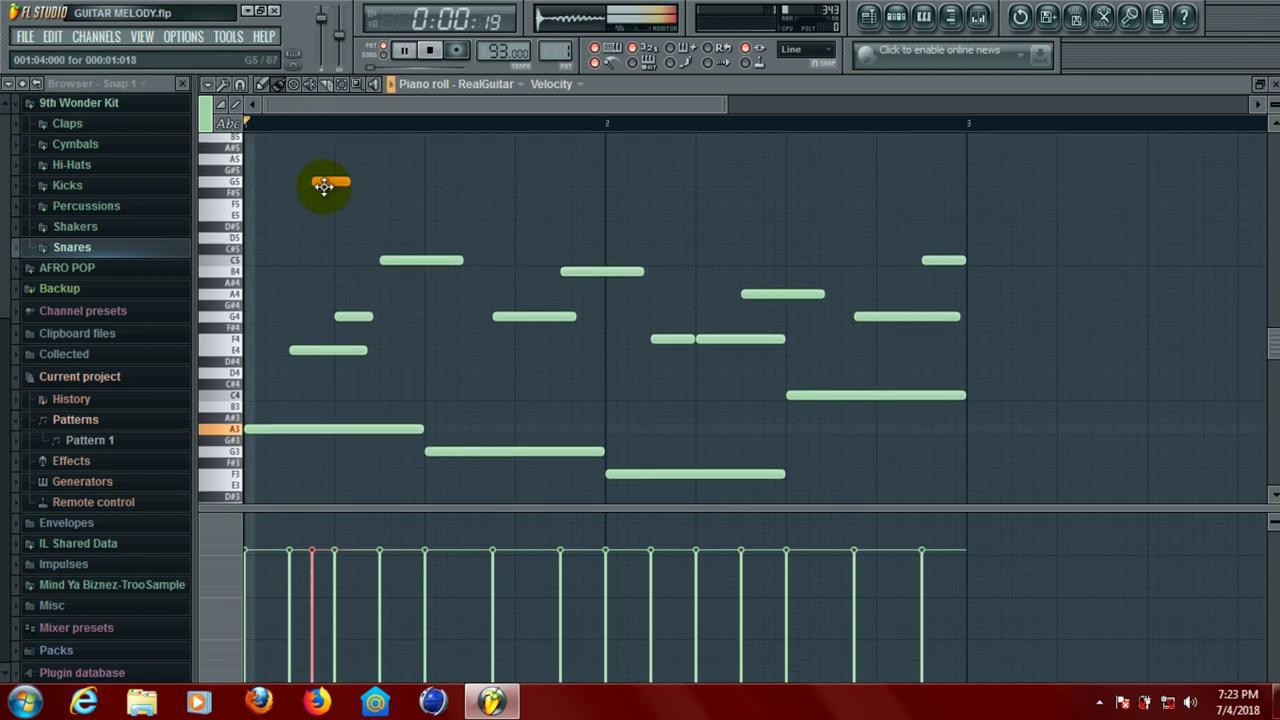
key(space)
key(space)
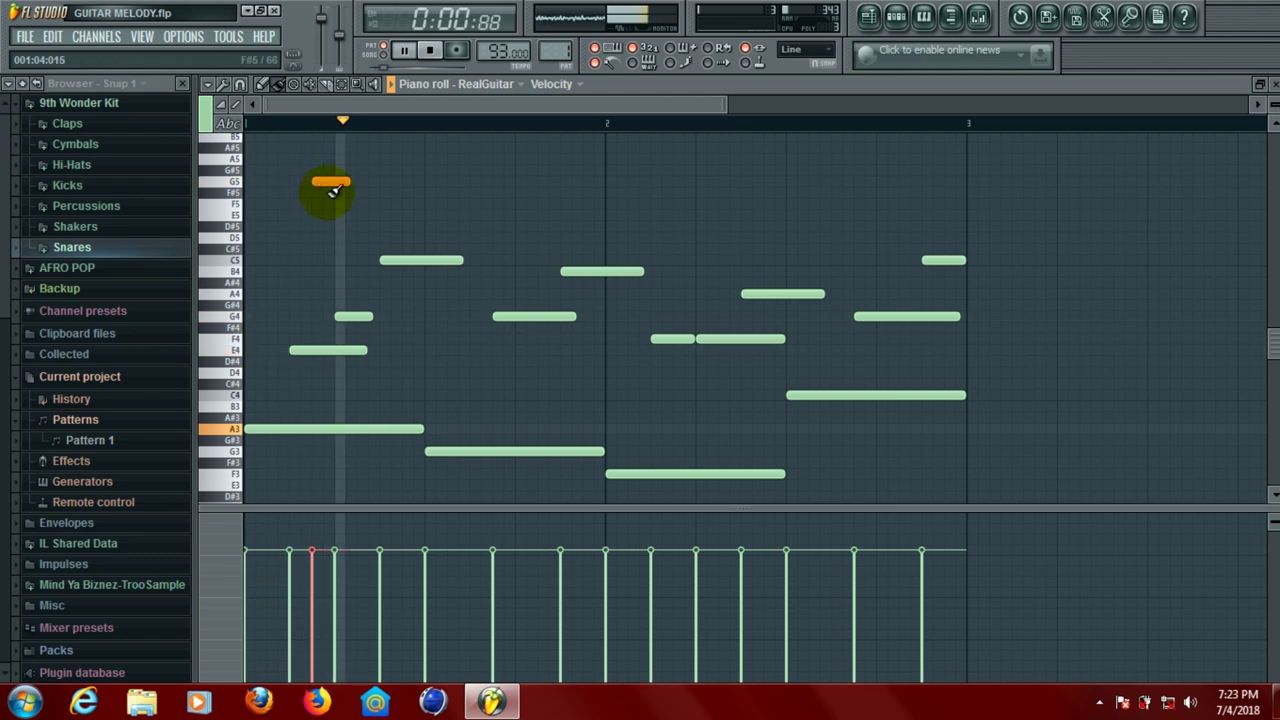
key(space)
key(space)
key(space)
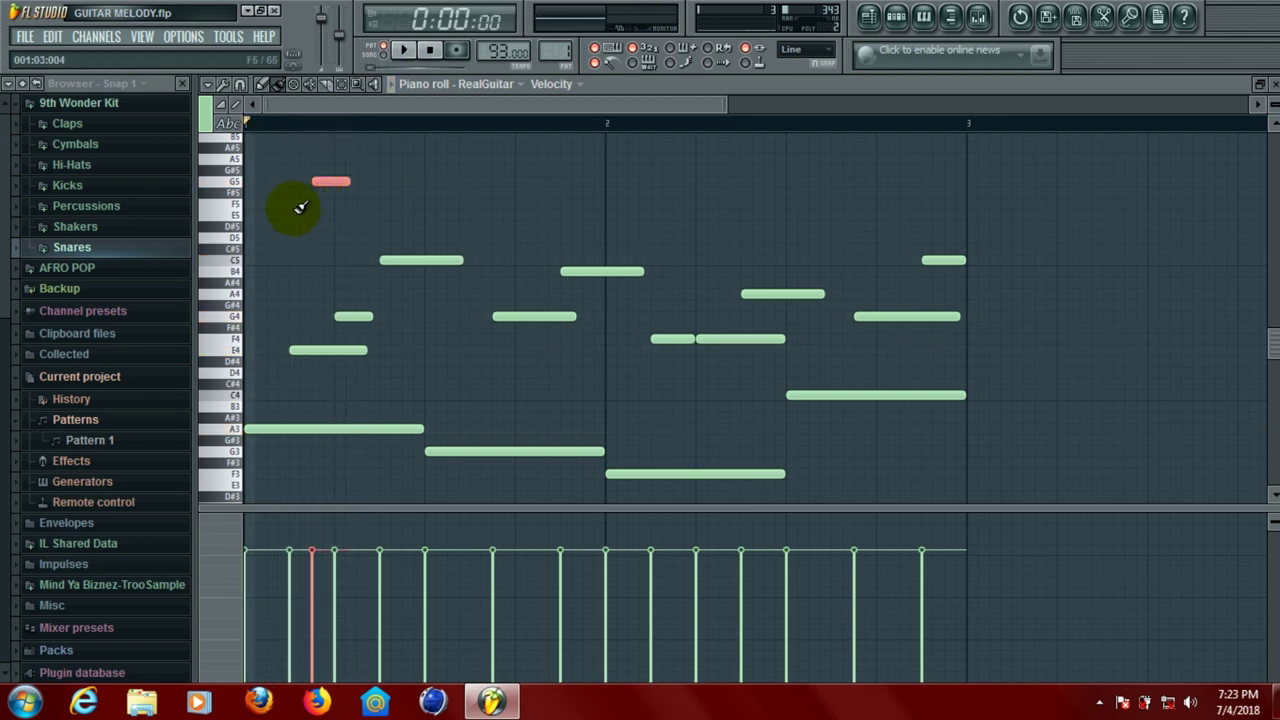
Audition F5 and E5, add an E5 note 1.75 steps long on step 8 of bar 1, and replay
click(231, 204)
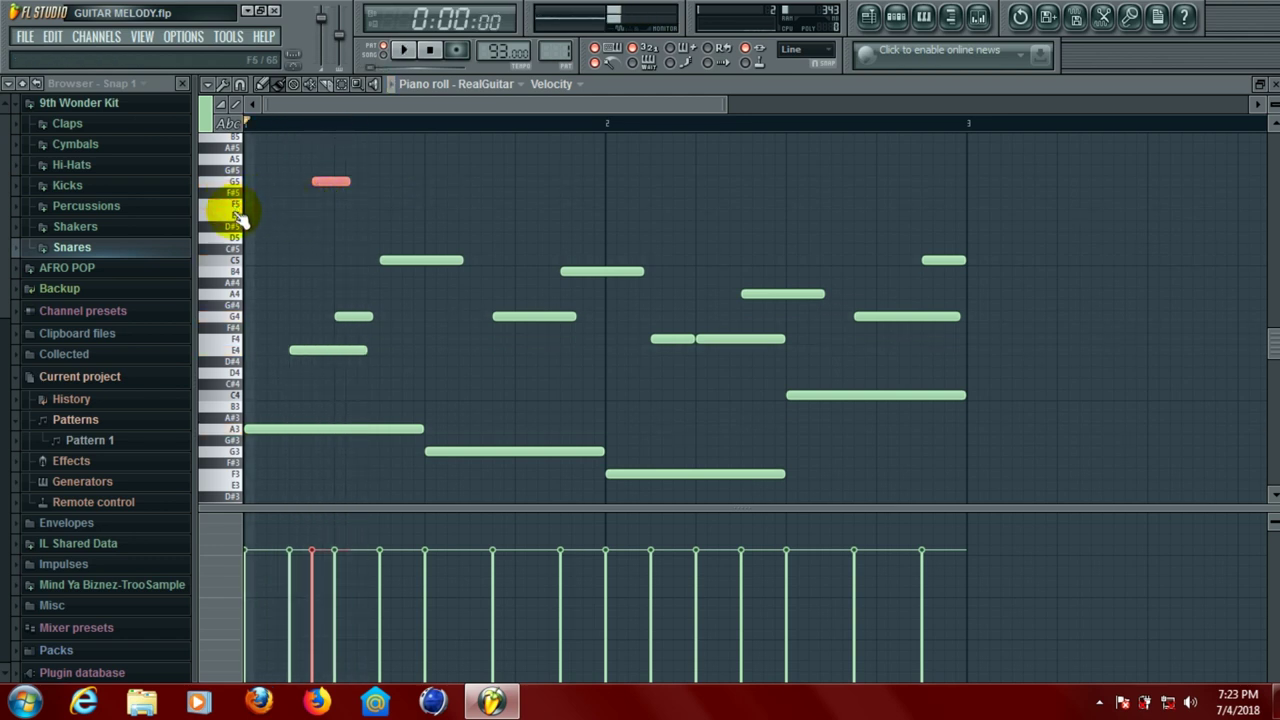
click(235, 216)
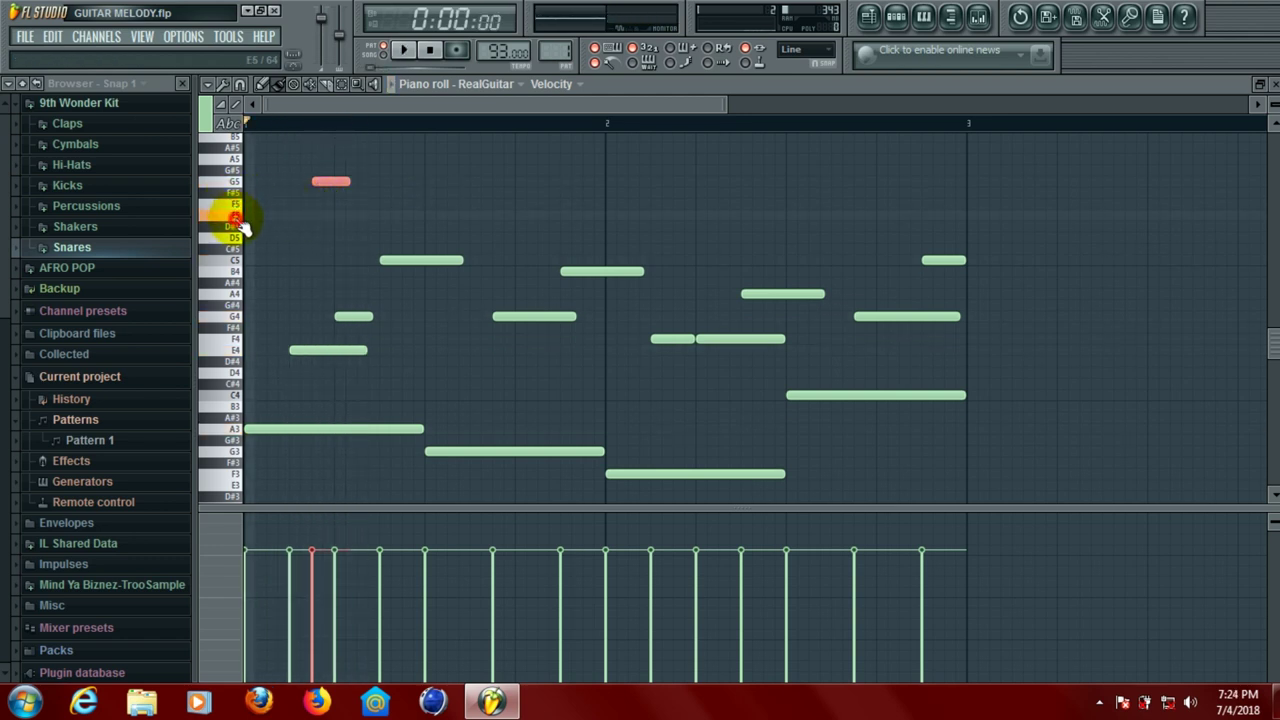
click(406, 215)
key(space)
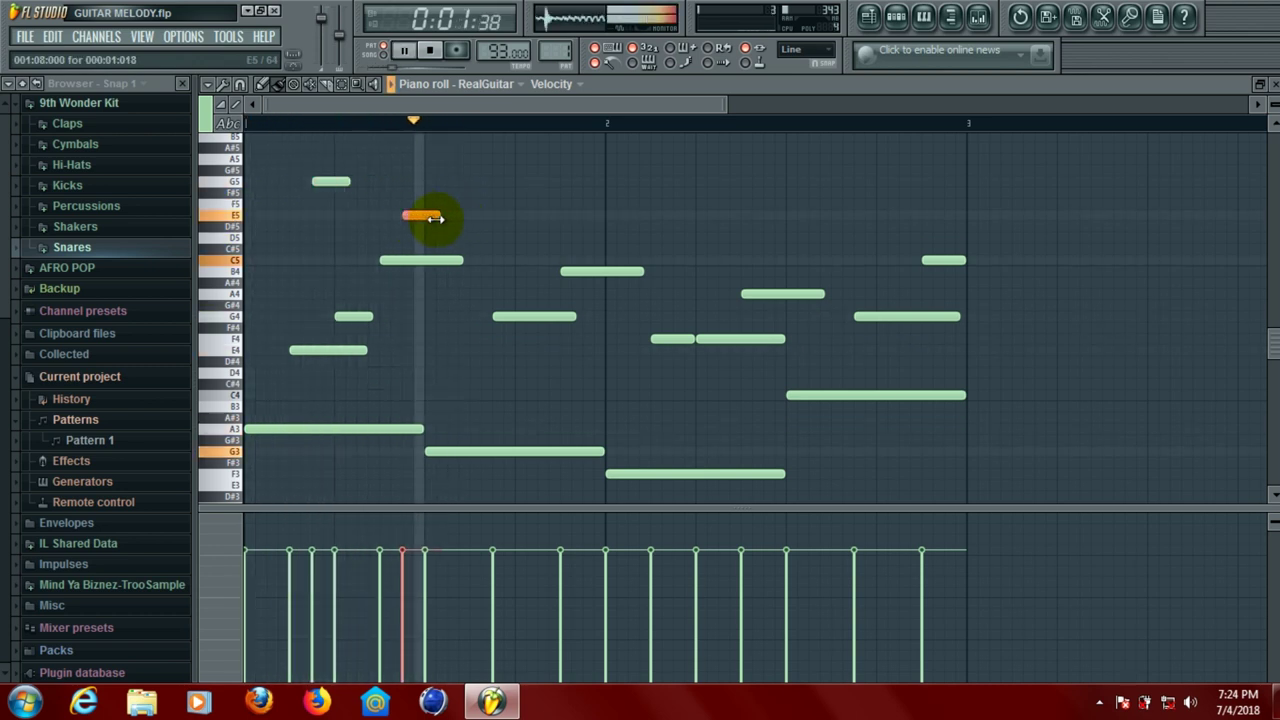
key(space)
Move the new E5 note to step 6 of bar 1 and replay the opening
drag(422, 219, 371, 215)
key(space)
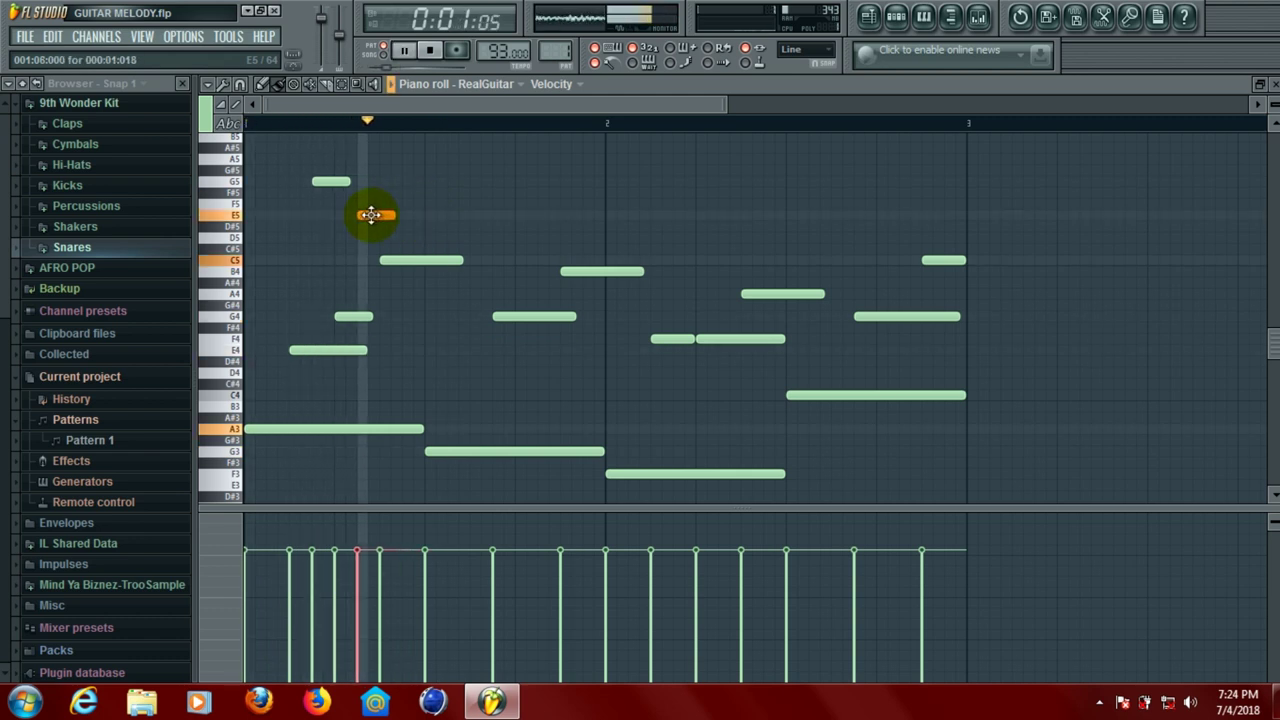
key(space)
key(space)
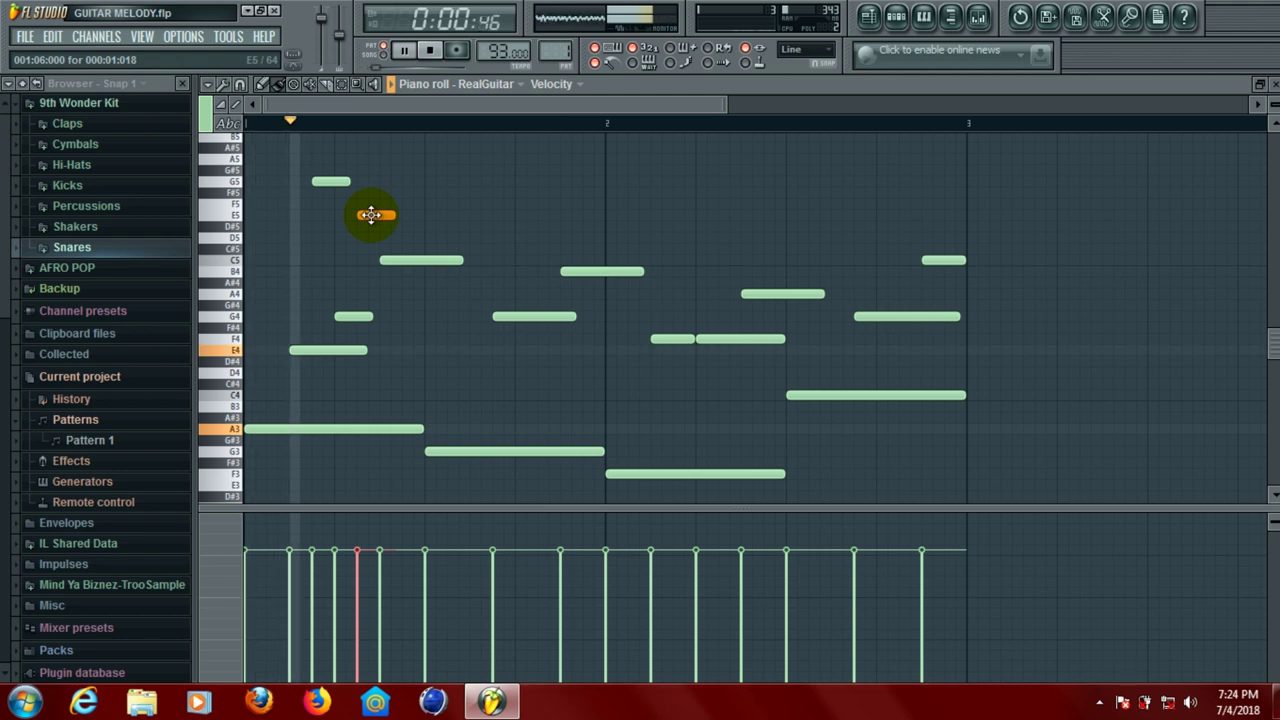
key(space)
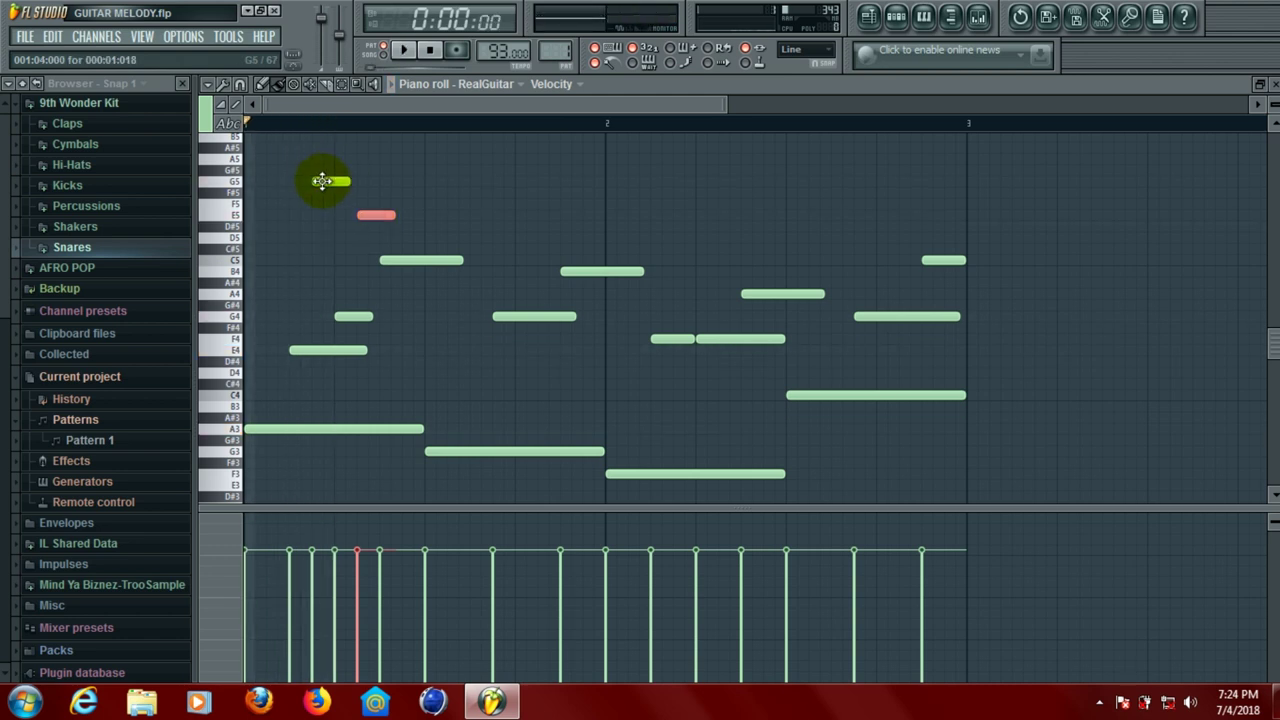
Swap the two short upper notes in bar 1, with E5 on step 4 and G5 on step 6, and replay
drag(334, 181, 372, 180)
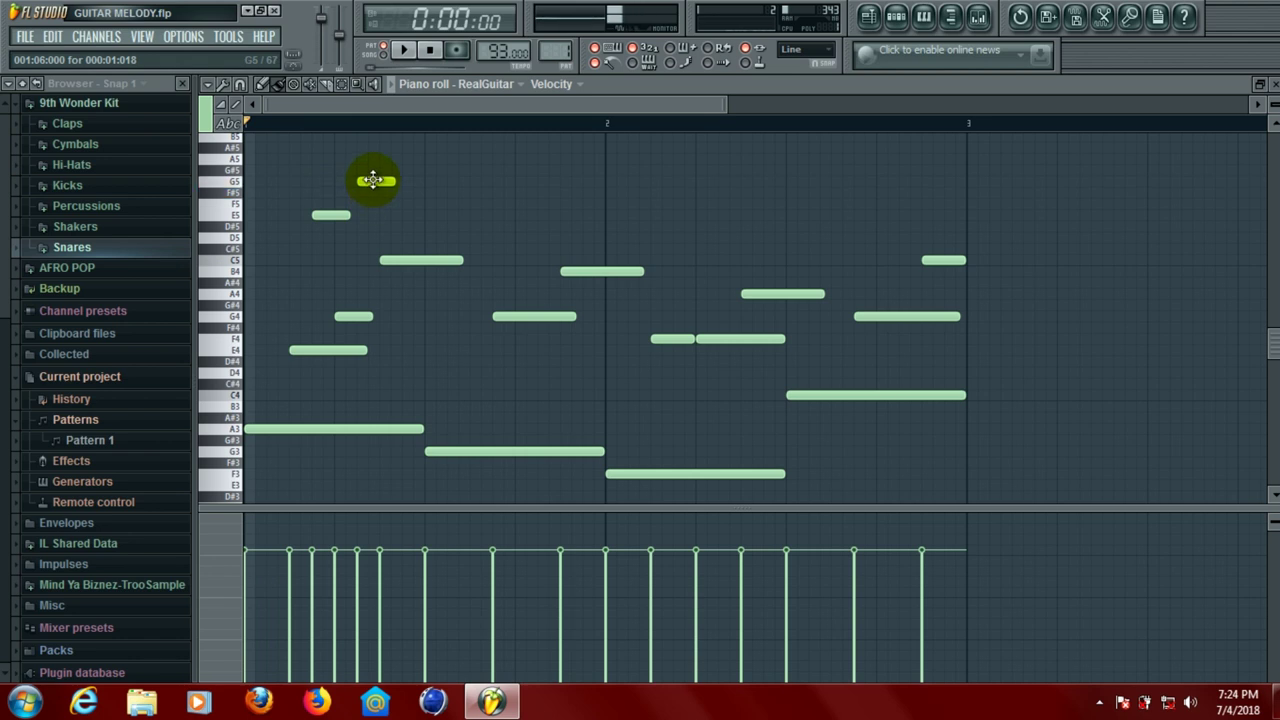
key(space)
key(space)
Raise the G5 note on step 6 of bar 1 to A5 and replay the opening several times
drag(372, 180, 370, 157)
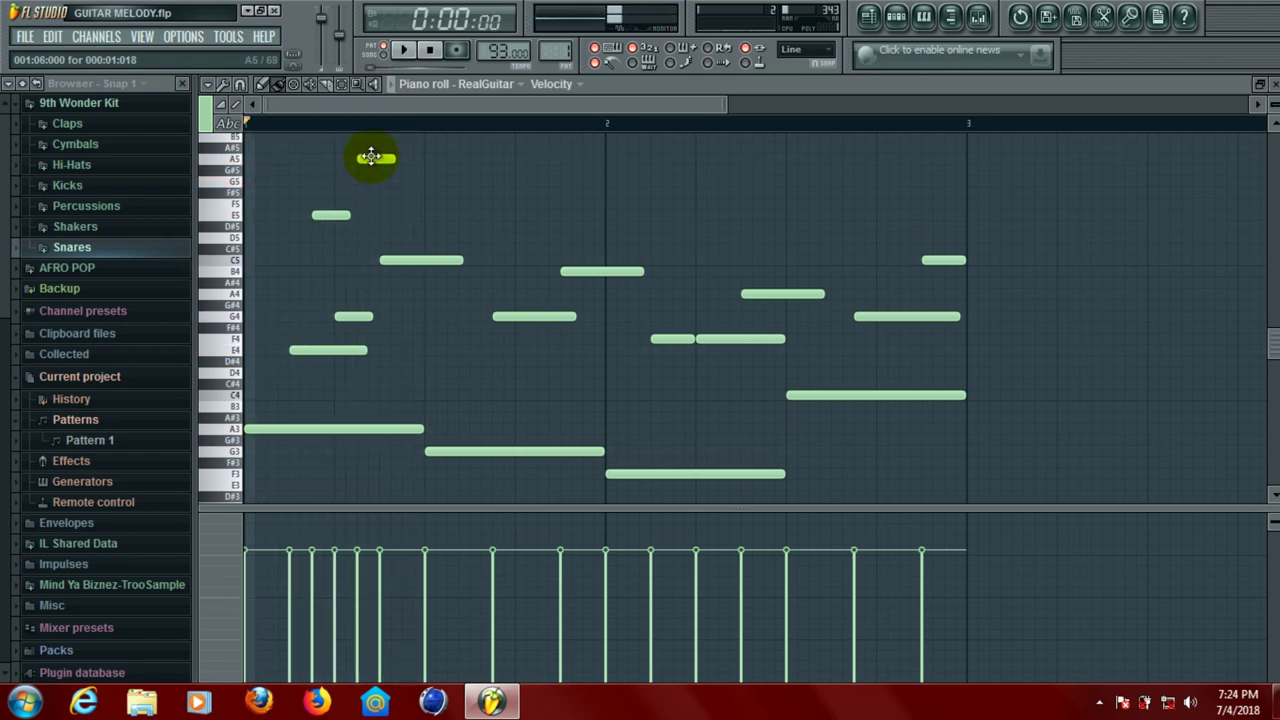
key(space)
key(space)
key(space)
key(space)
key(space)
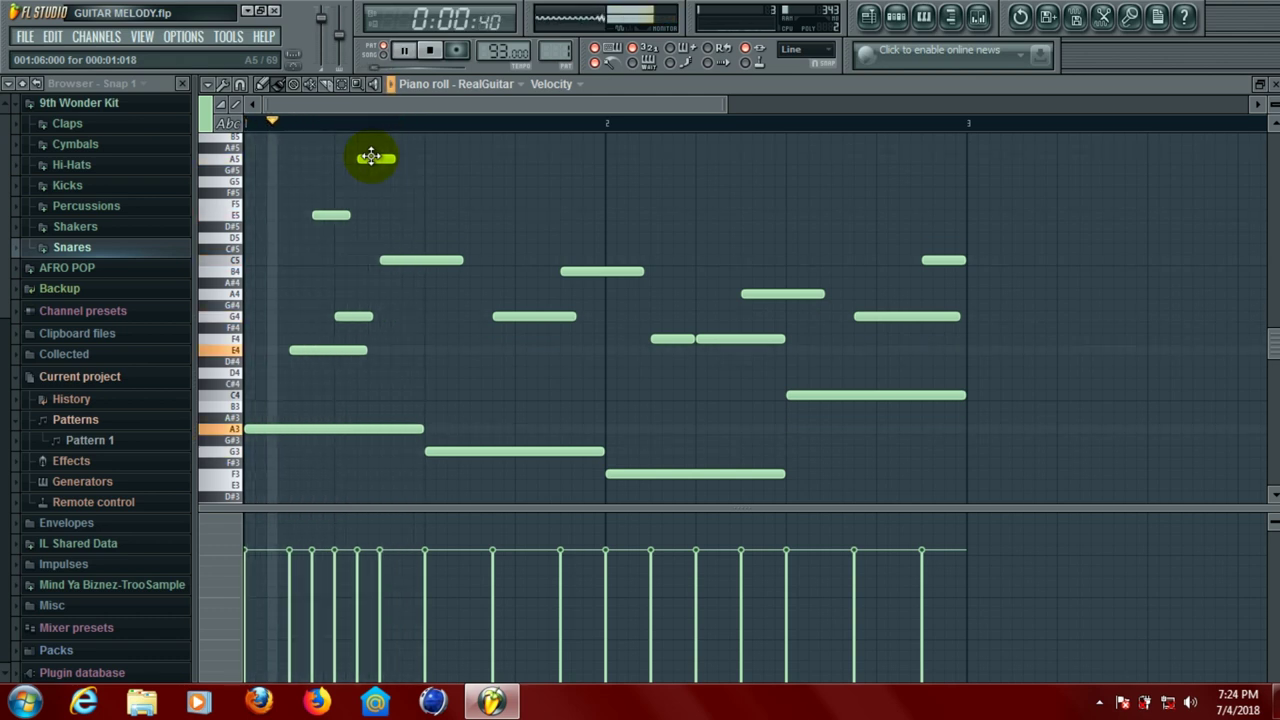
Lengthen the A5 note in bar 1 to about 3.25 steps and replay the pattern
drag(397, 158, 427, 161)
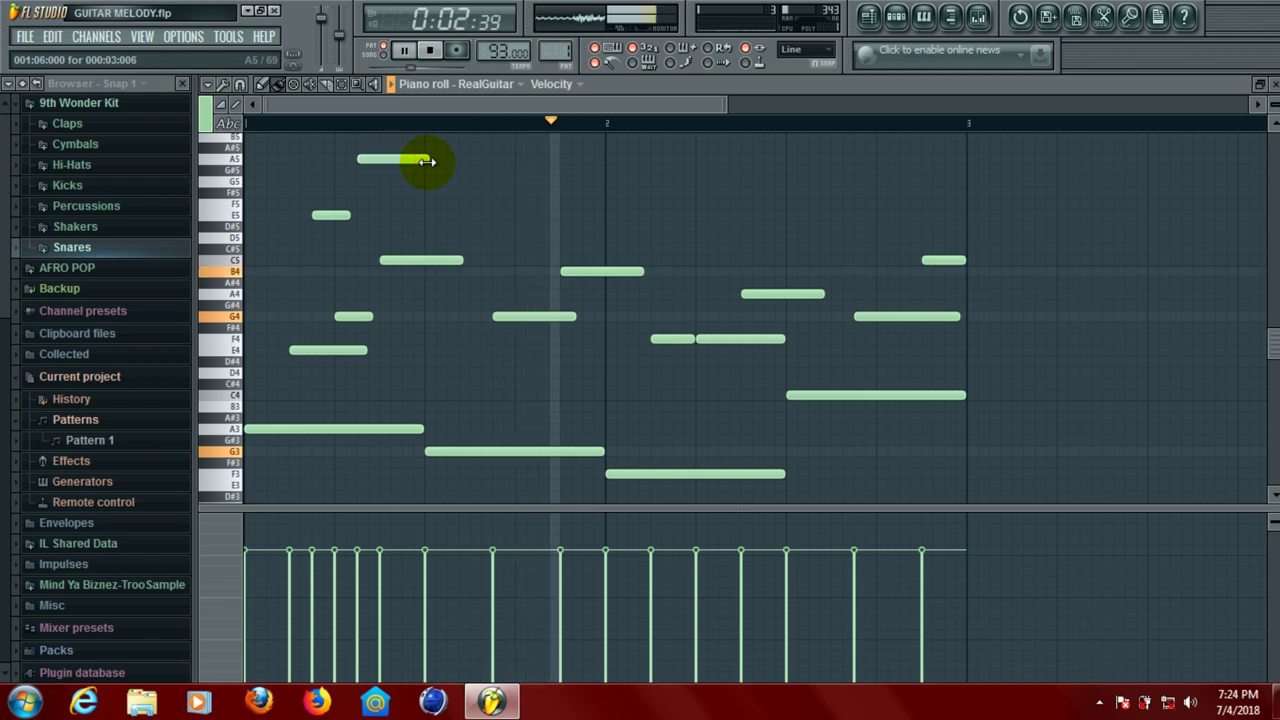
key(space)
key(space)
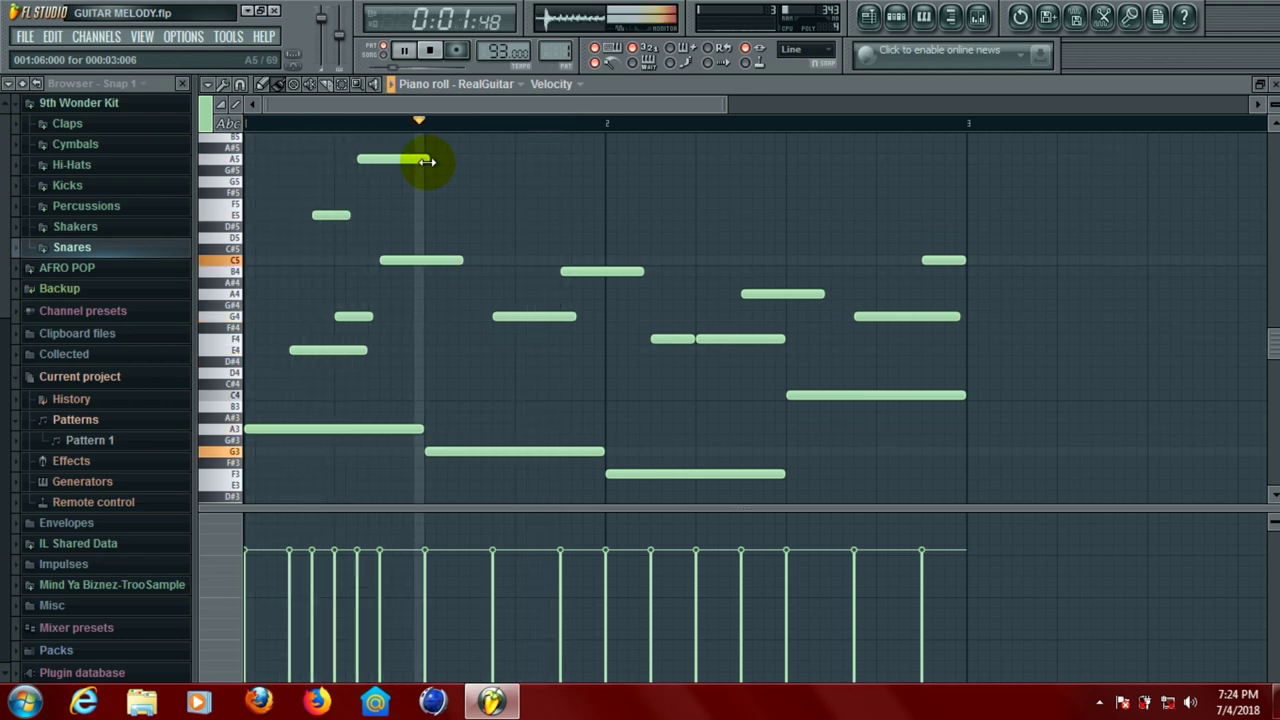
key(space)
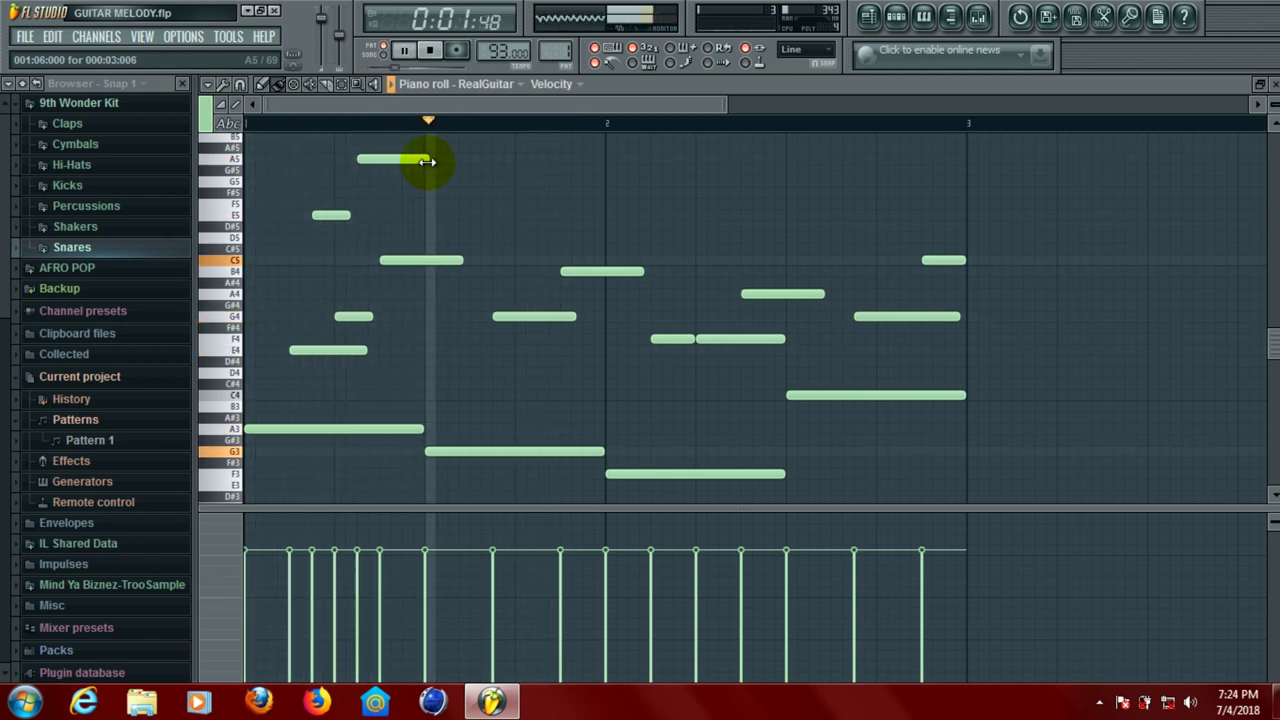
Stop the playback, save the GUITAR MELODY project, and play the pattern again
key(space)
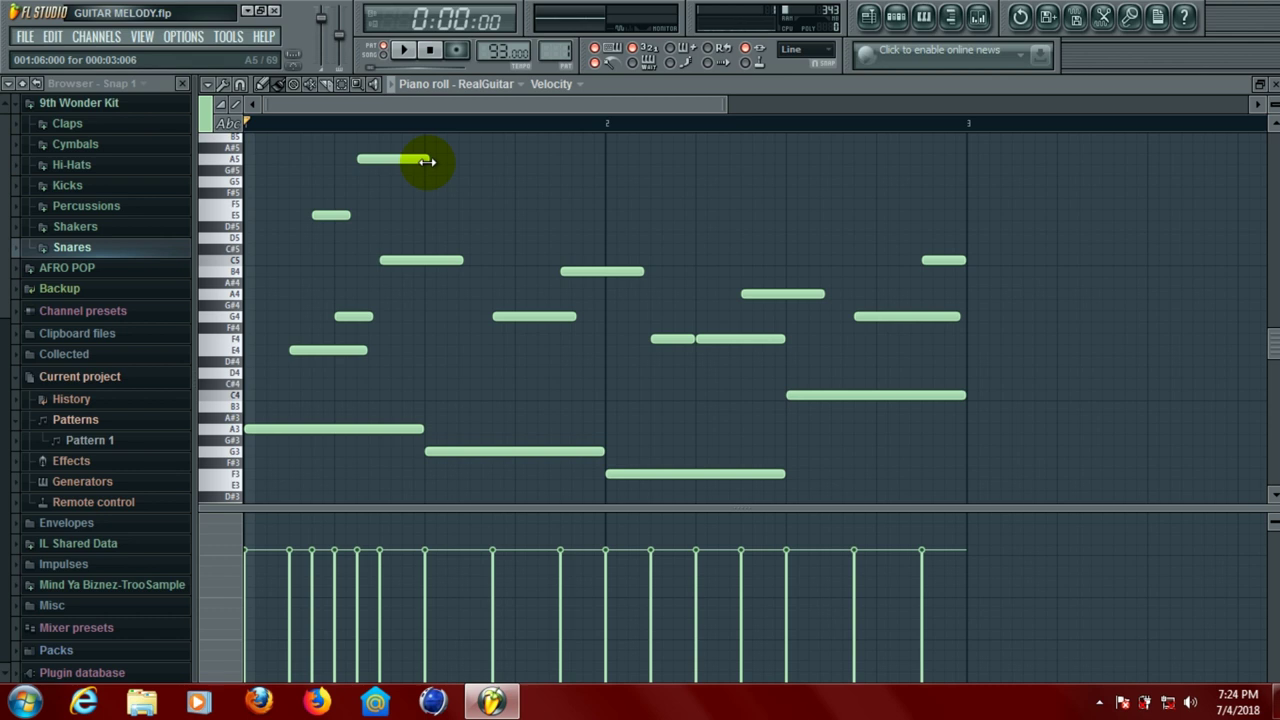
key(ctrl+s)
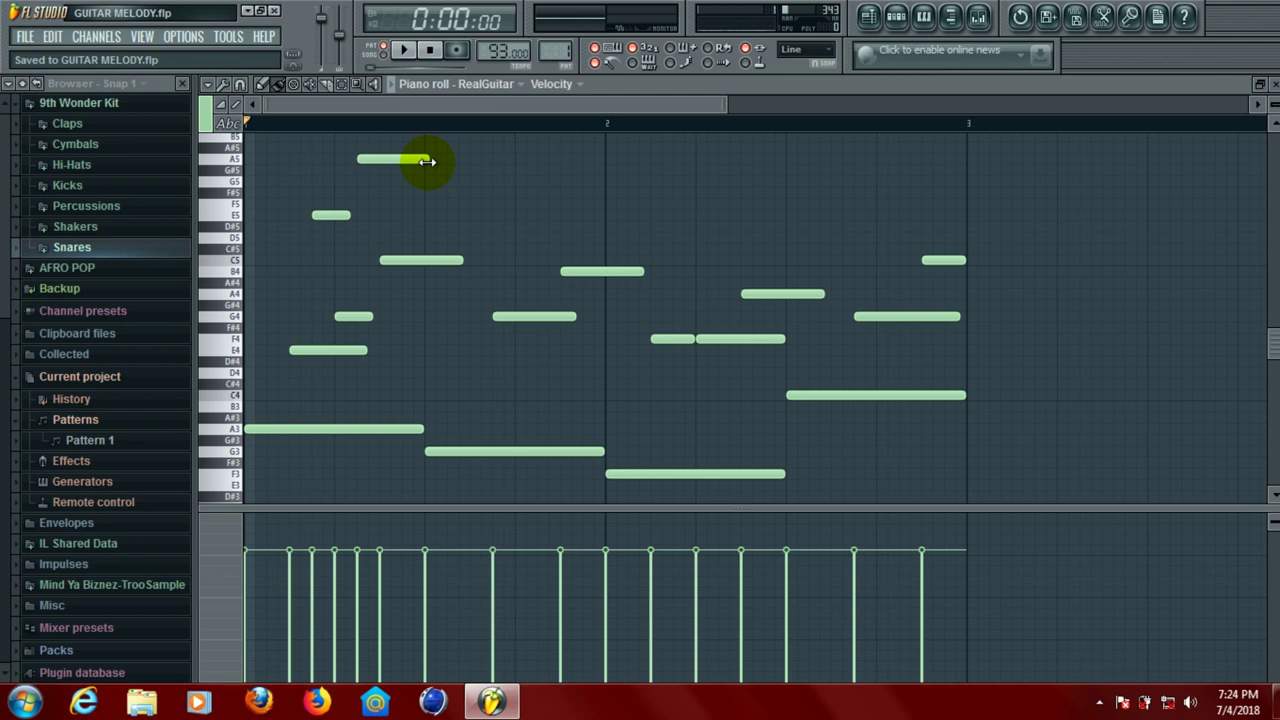
click(403, 54)
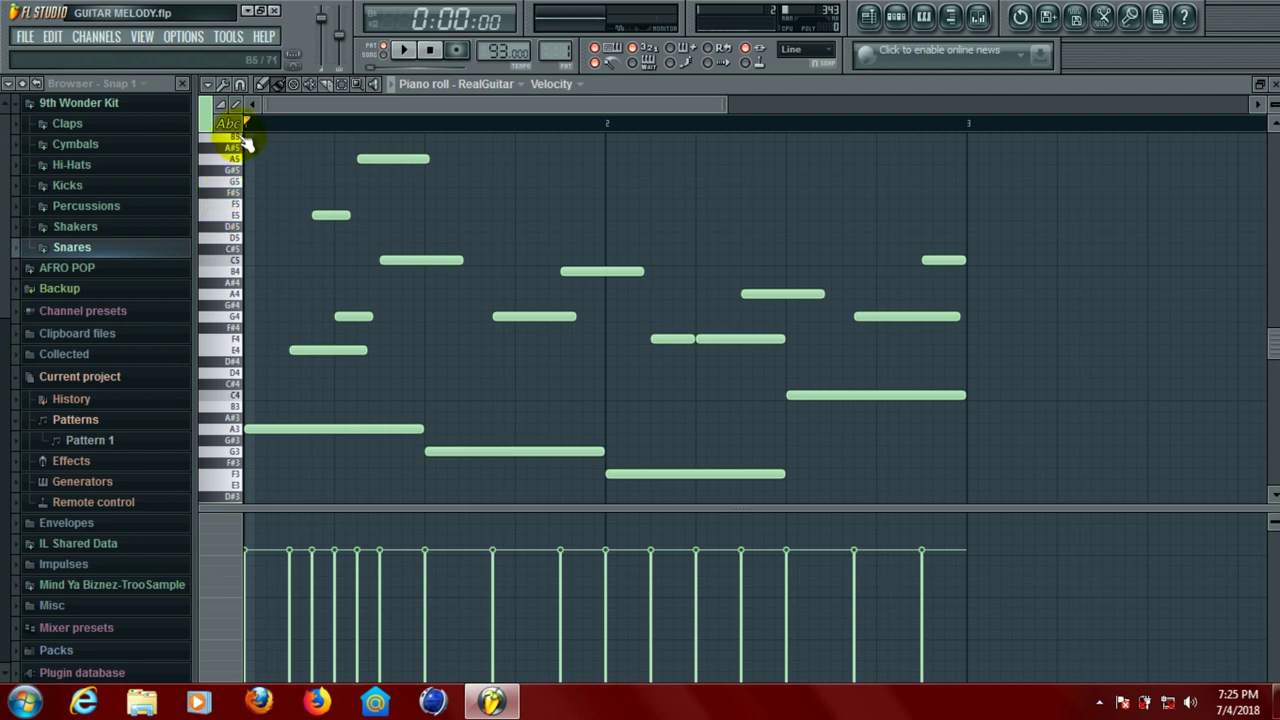
Add a D5 note about 3.25 steps long on step 8 of bar 1 and replay the opening several times
scroll(247, 160, up, 1)
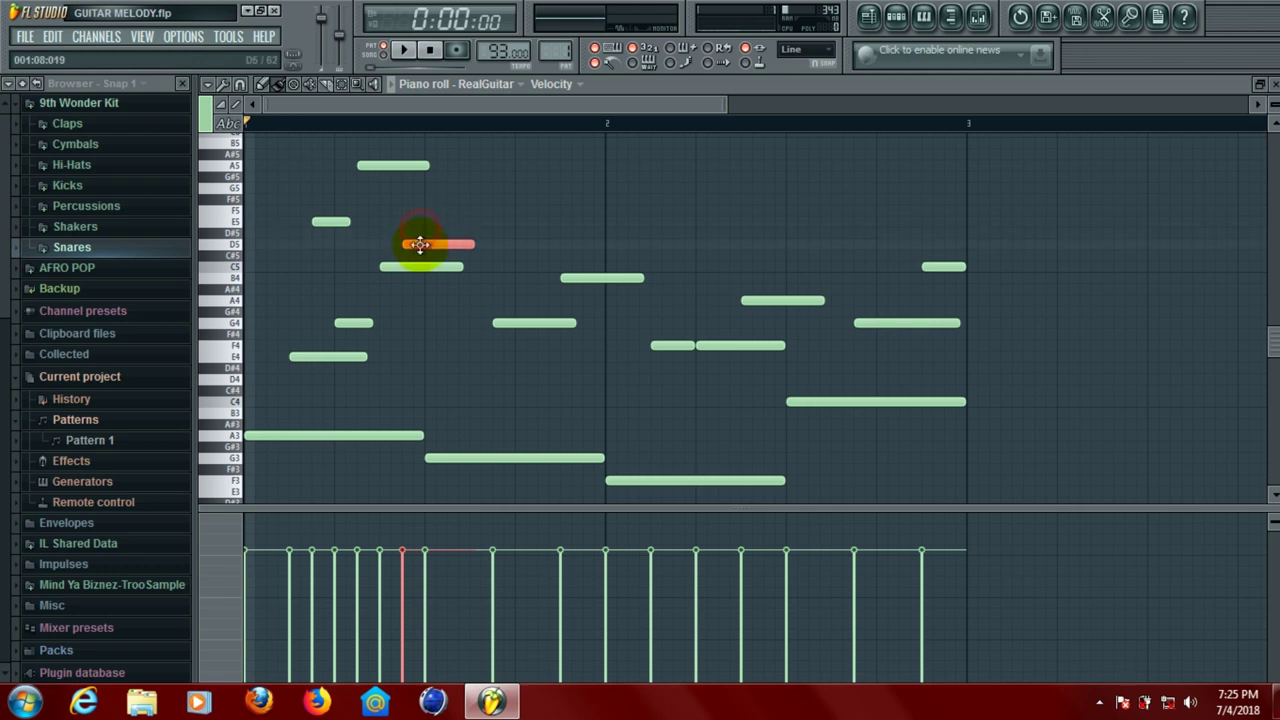
key(space)
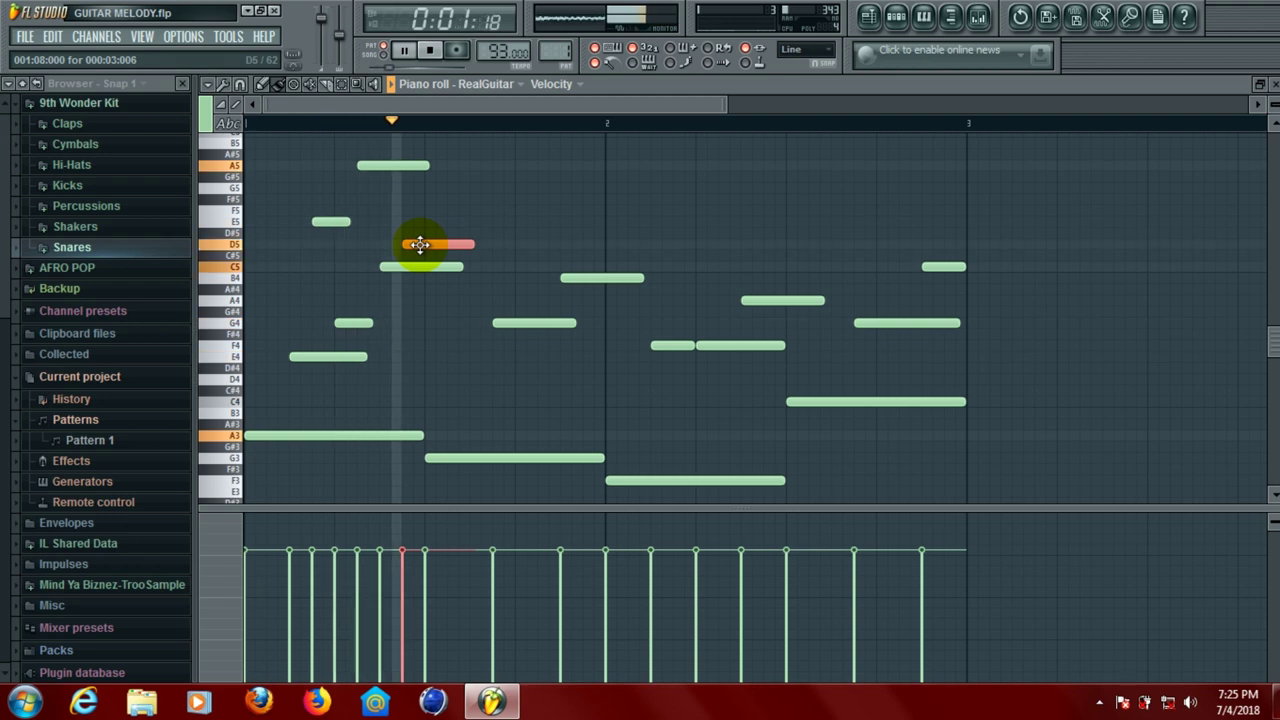
key(space)
key(space)
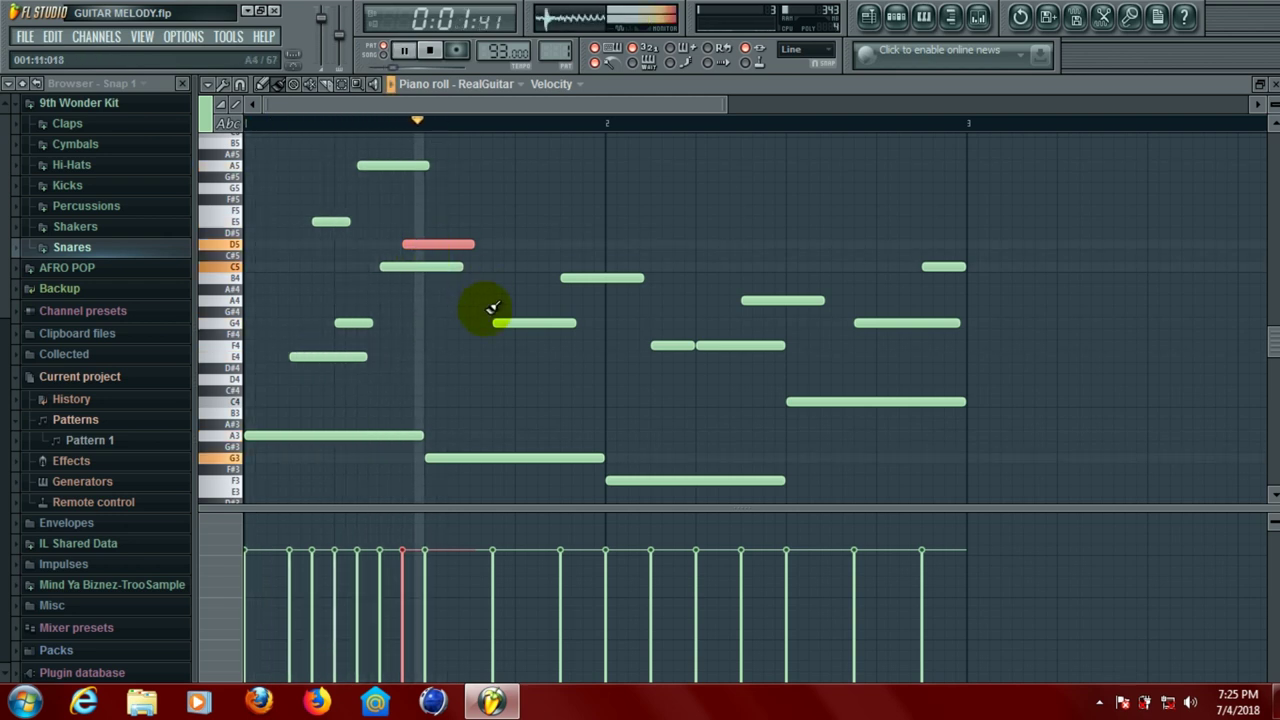
key(space)
key(space)
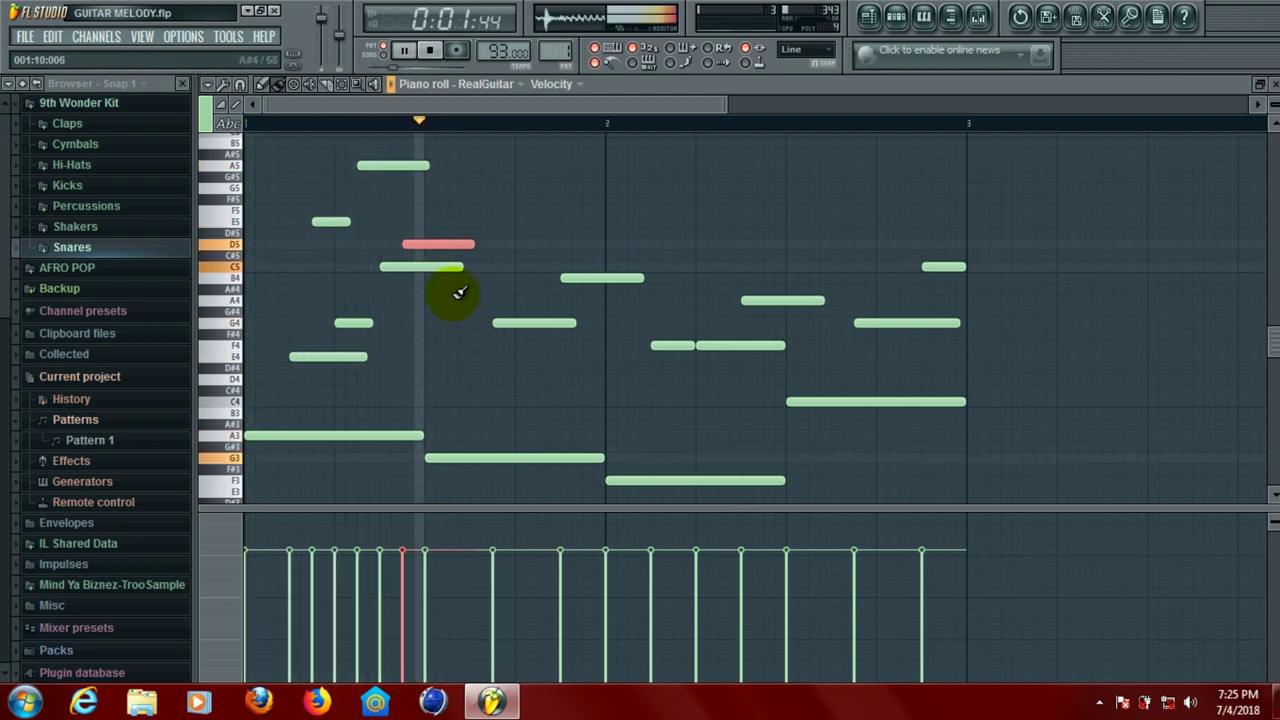
Add a note about 3.25 steps long on step 11 of bar 1, raise it to G5, and replay the pattern
click(471, 289)
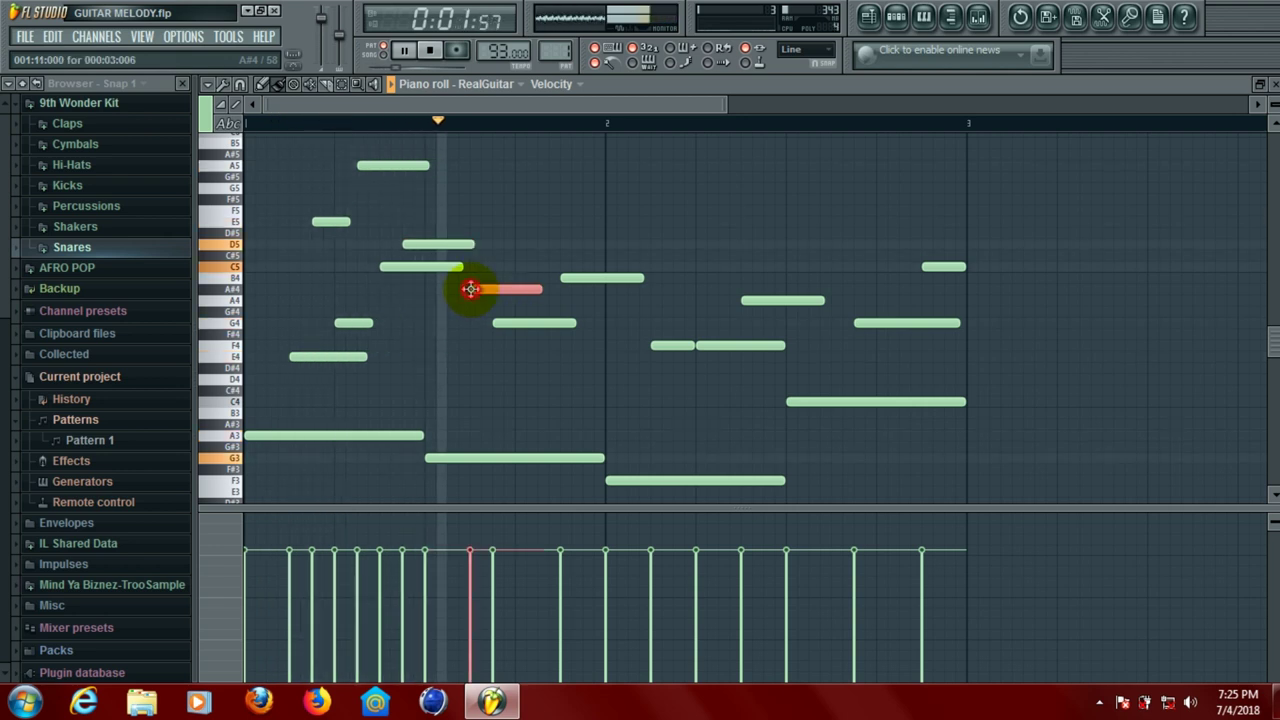
mouse_move(489, 289)
mouse_down()
mouse_move(489, 242)
mouse_move(487, 271)
mouse_up()
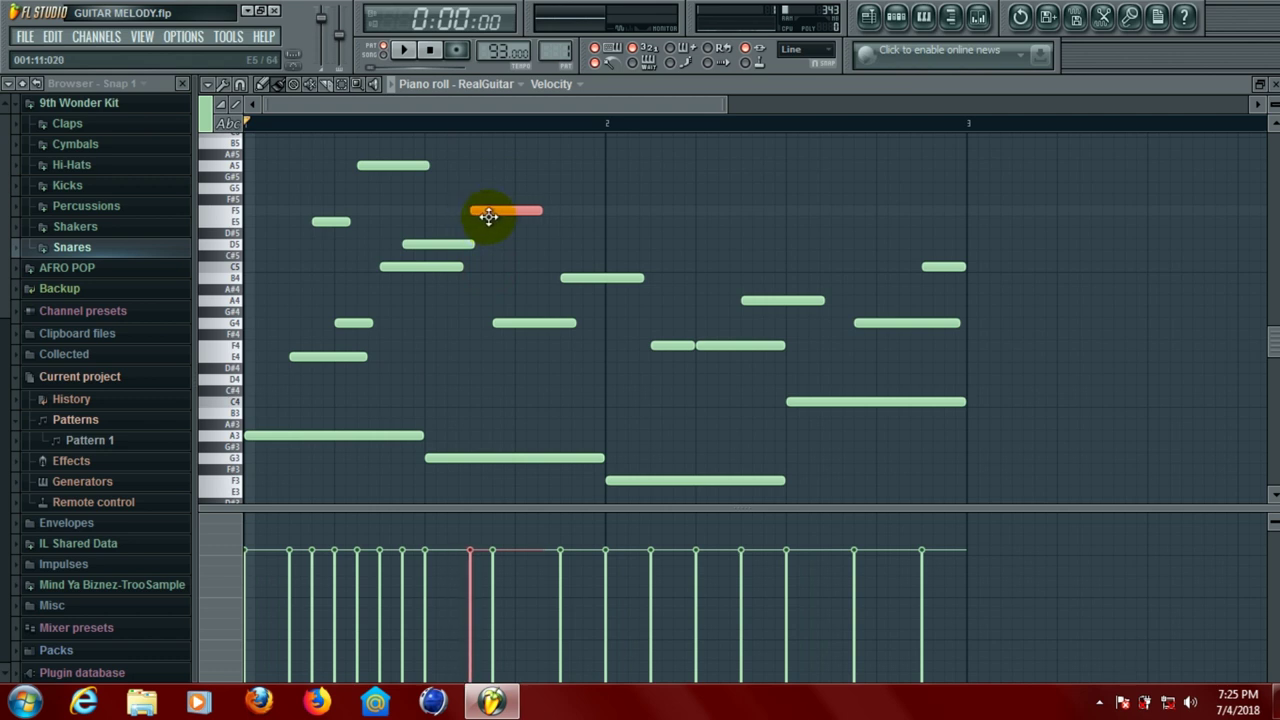
key(space)
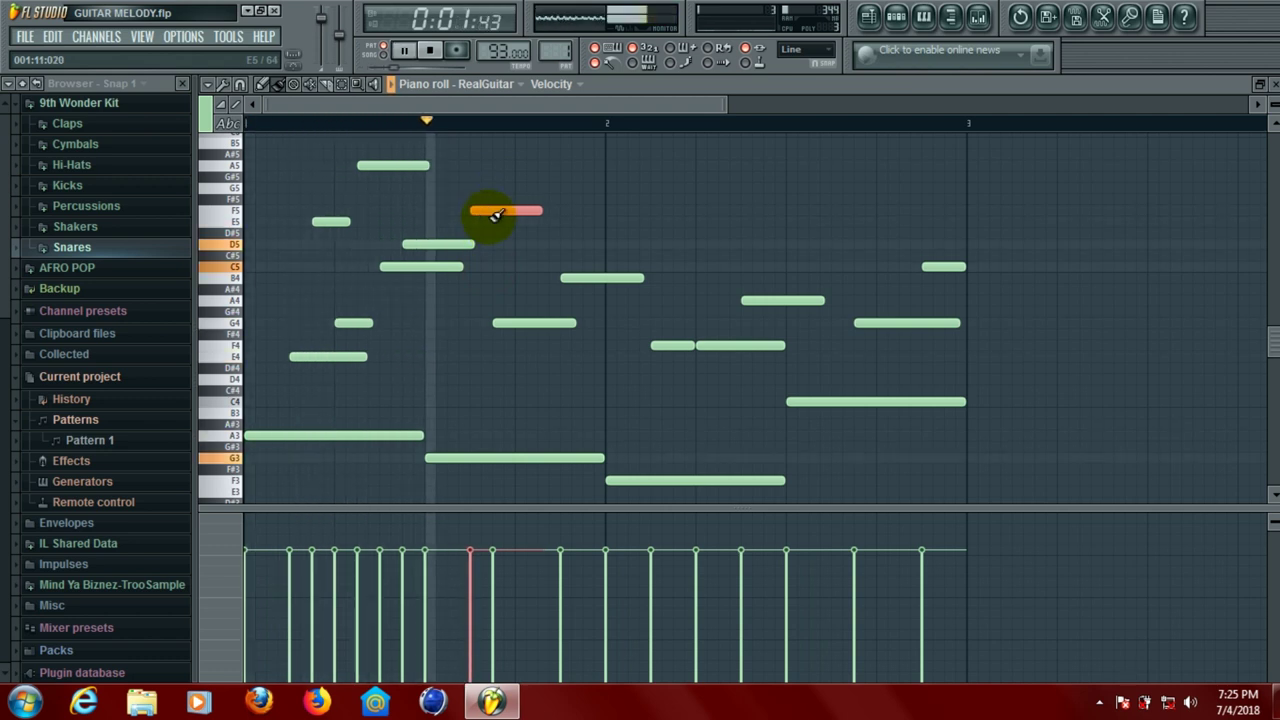
key(space)
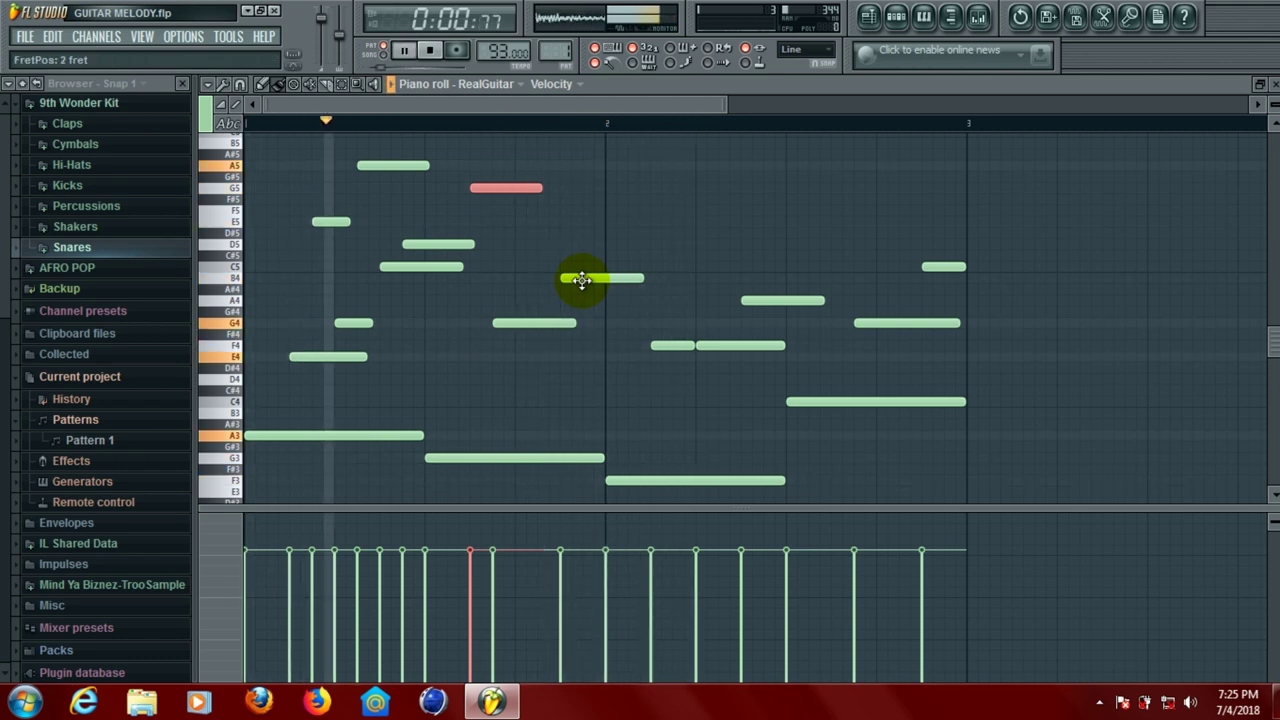
Raise the B4 note on step 15 of bar 1 to B5, add an A5 note on step 2 of bar 2, and replay
drag(581, 279, 578, 141)
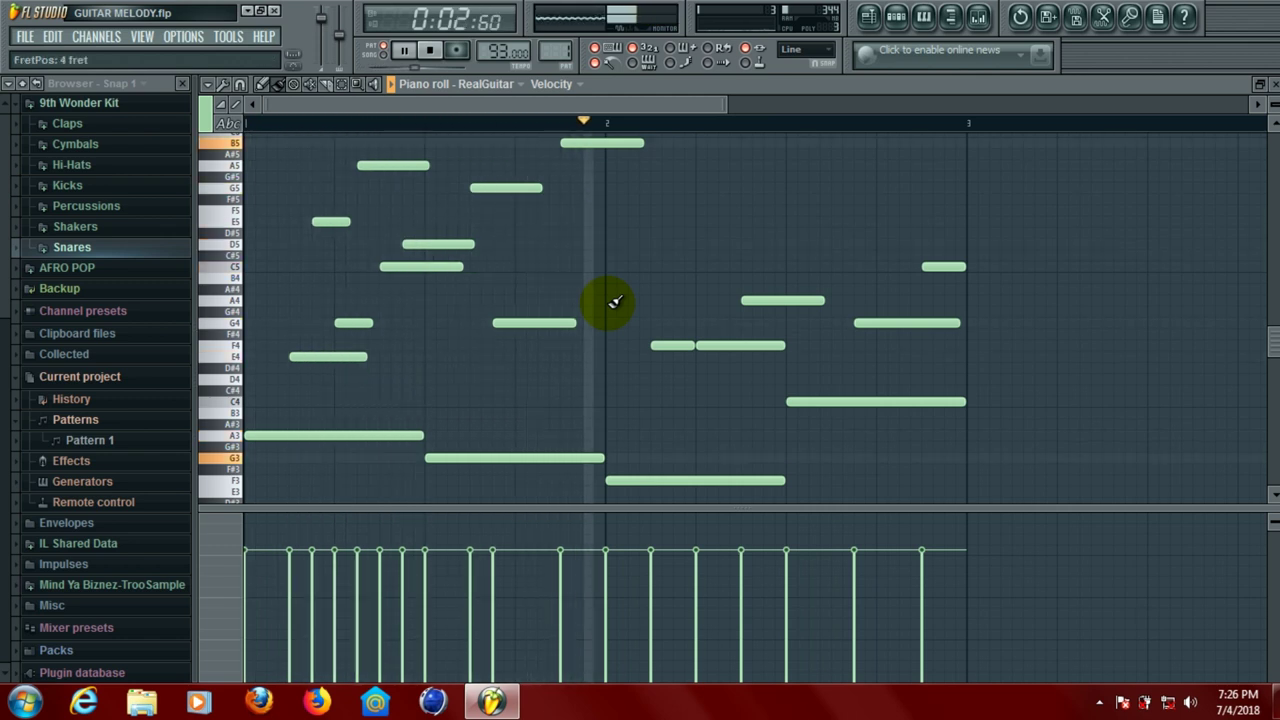
click(630, 166)
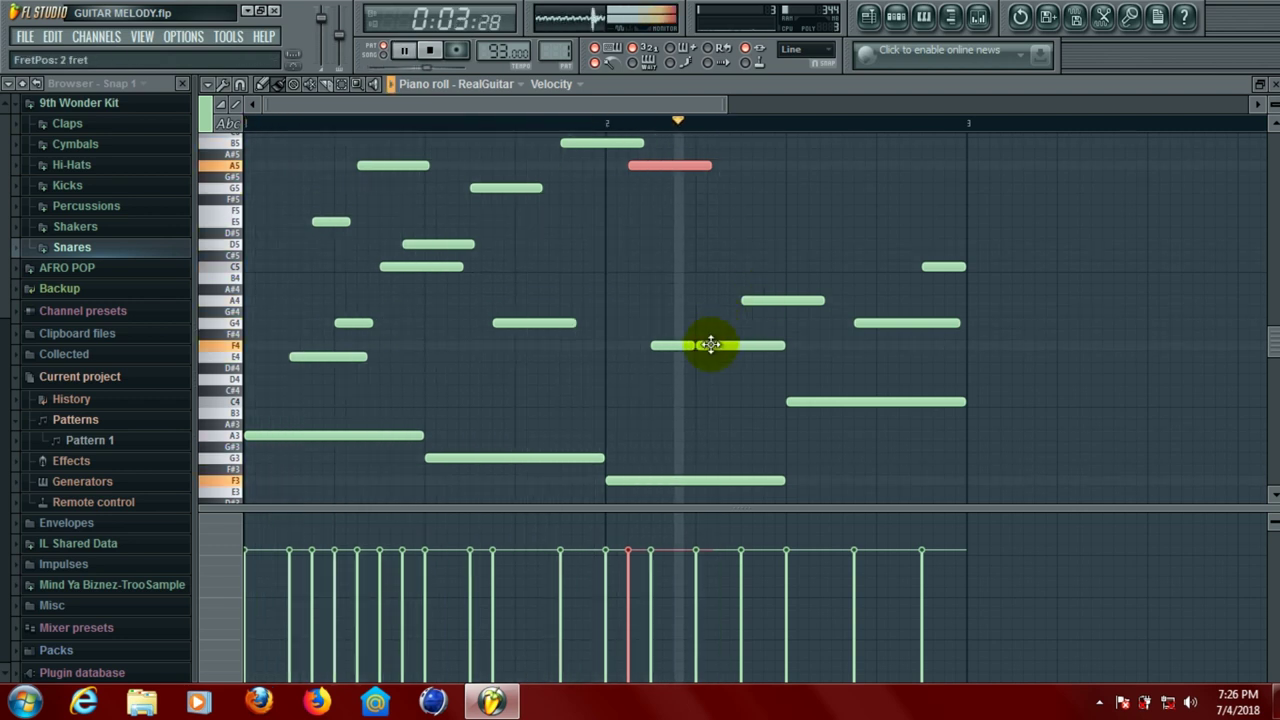
key(space)
key(space)
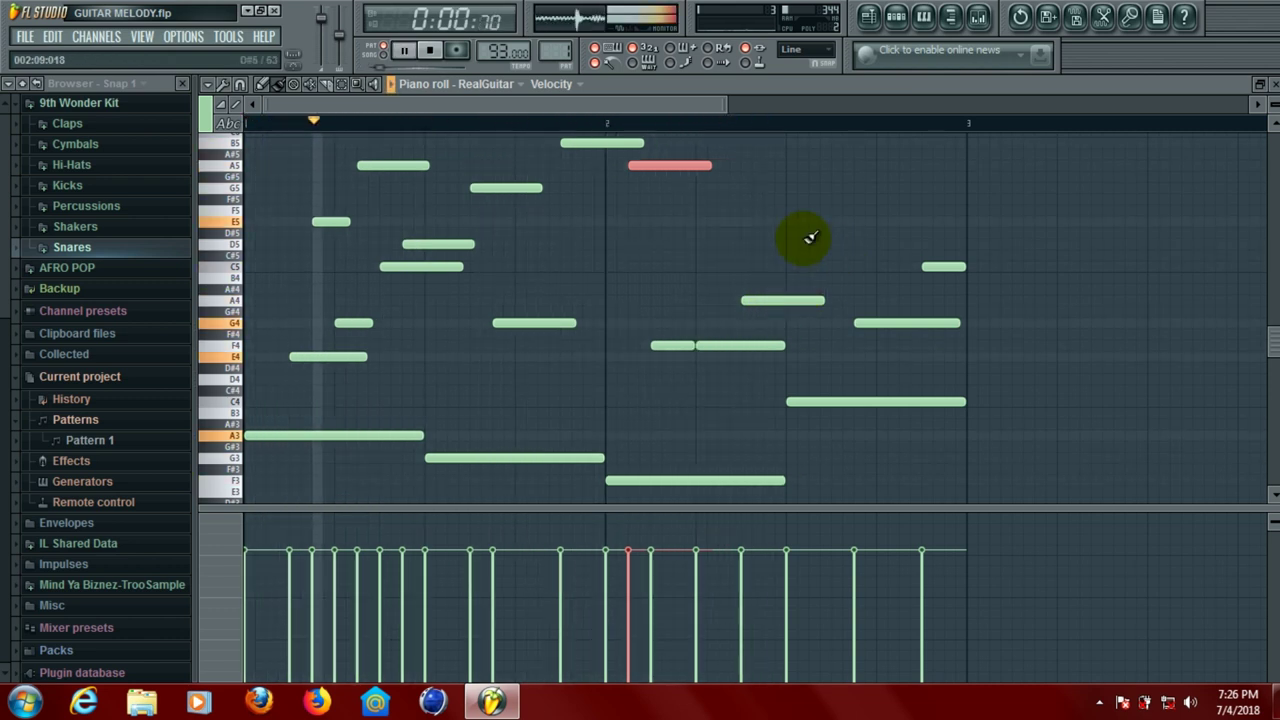
Add a note about 3.75 steps long in bar 2, place it at G5 on step 11, and save the project
click(757, 165)
key(space)
key(space)
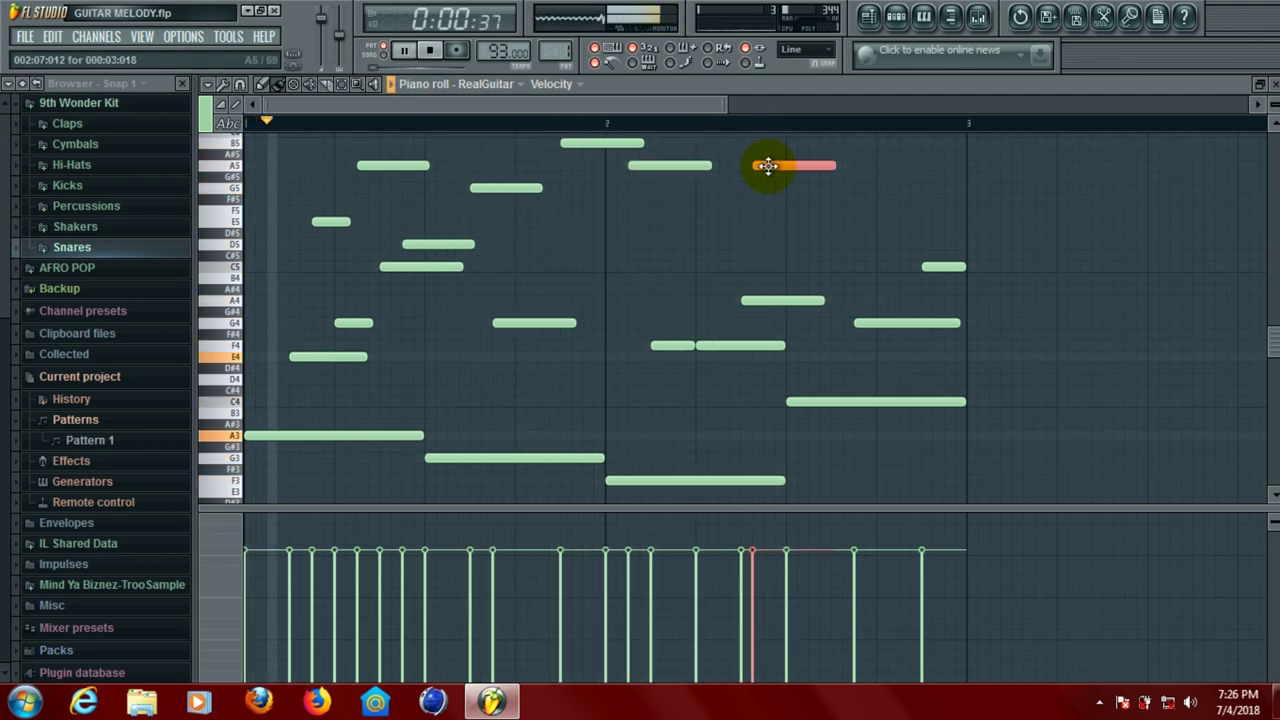
drag(767, 165, 778, 167)
key(ctrl+s)
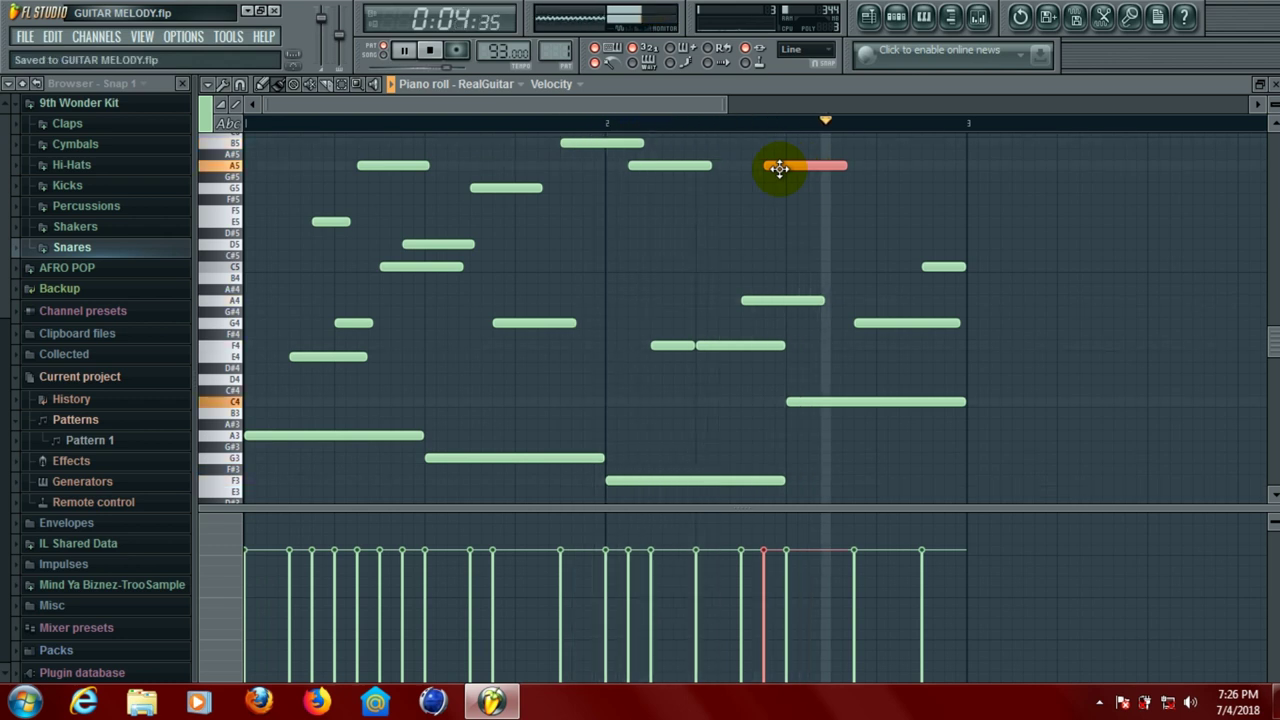
drag(779, 168, 851, 194)
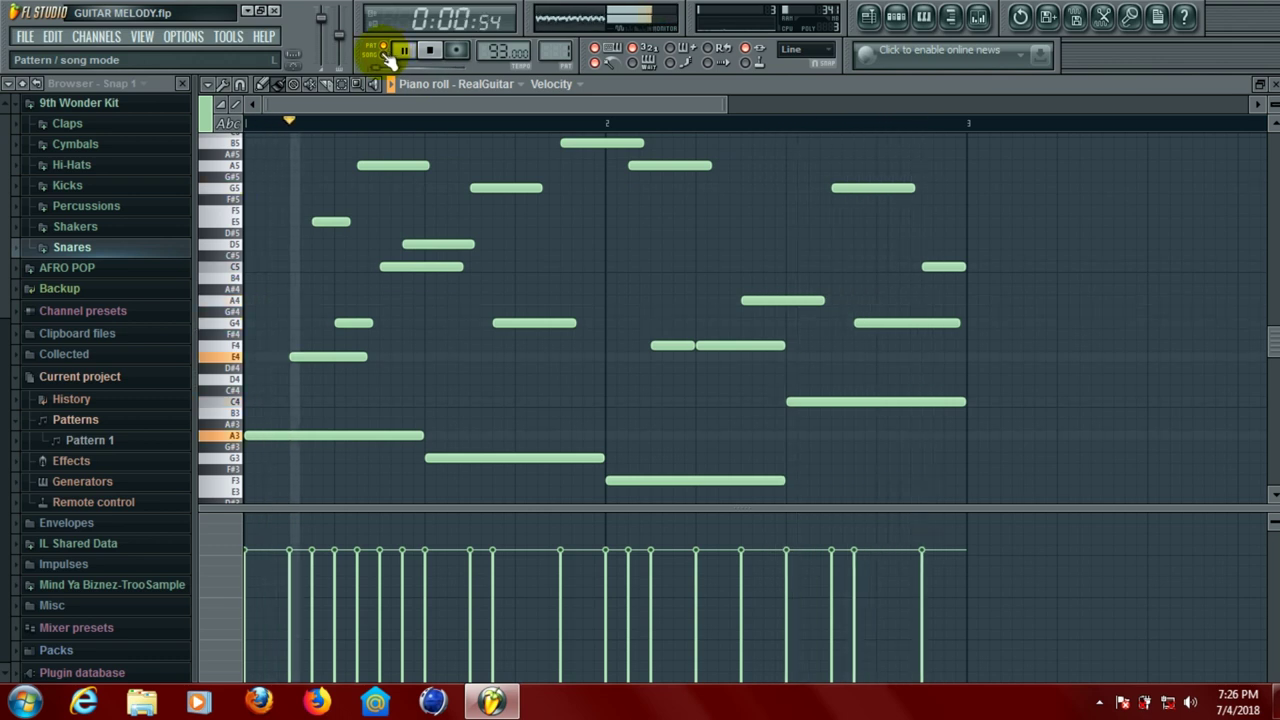
Add another note about 3.75 steps long in bar 2 and position it at E5 on step 10 while replaying
click(767, 201)
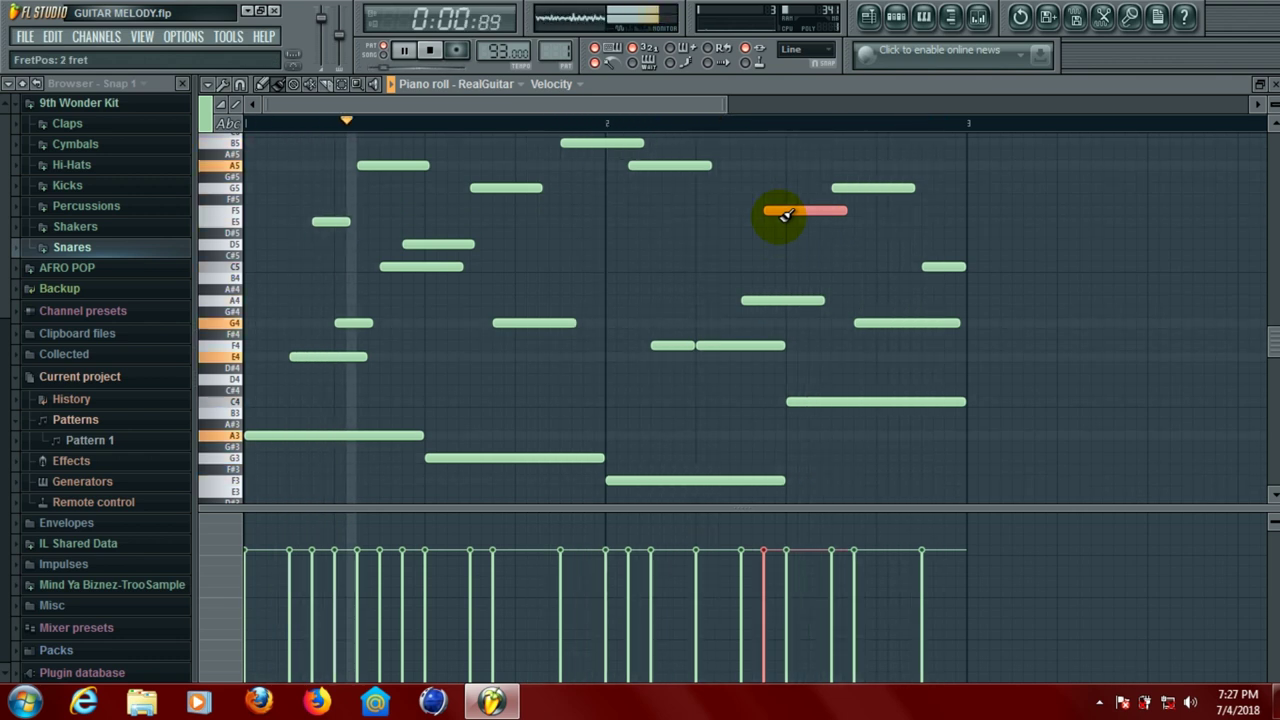
drag(785, 215, 737, 209)
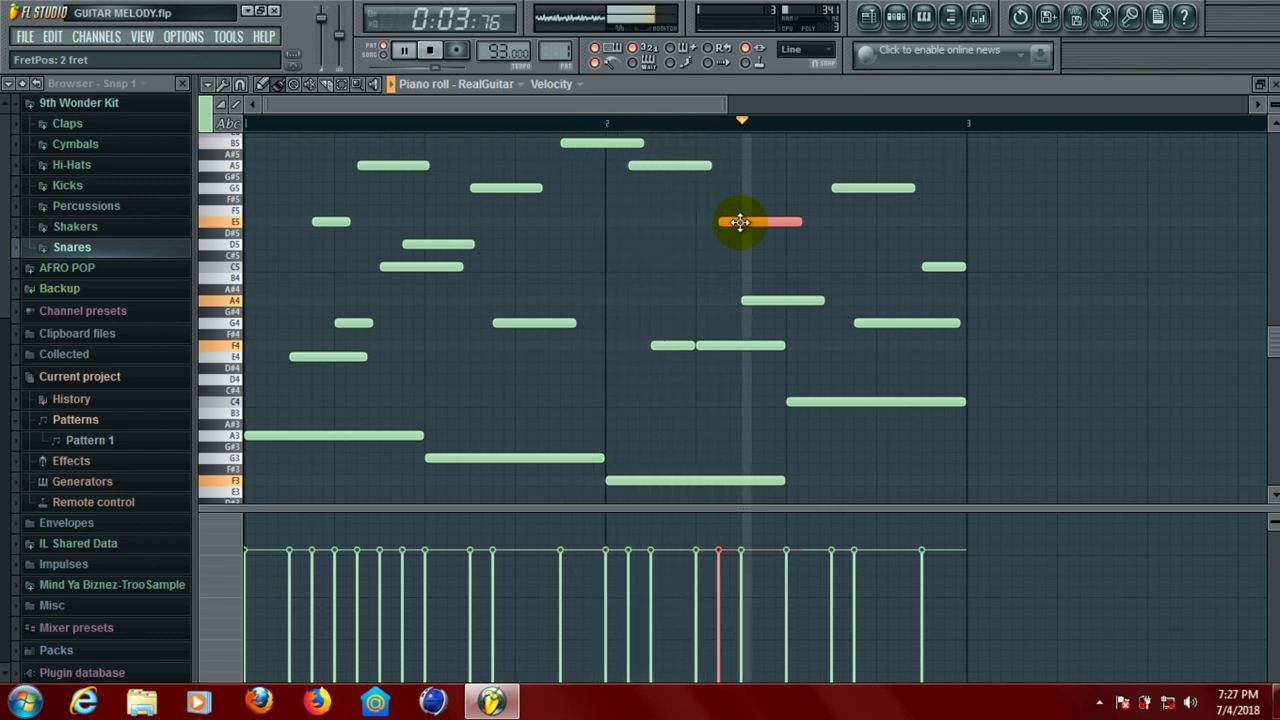
key(space)
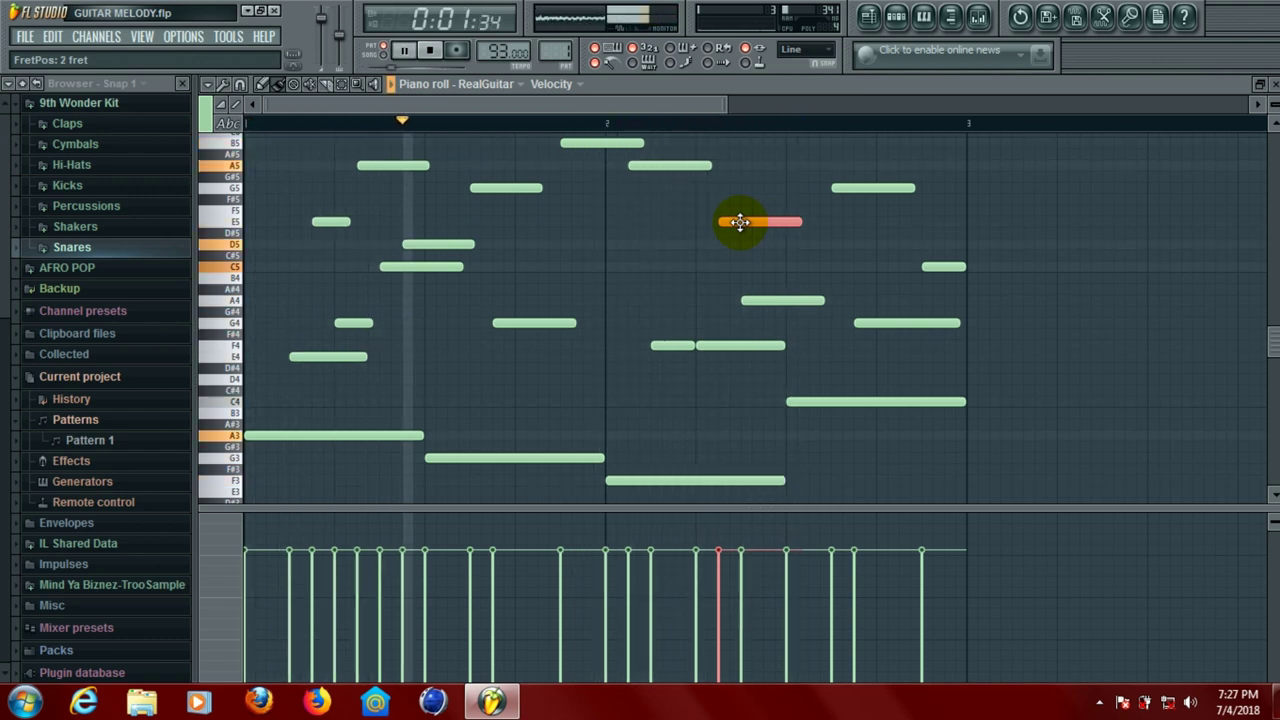
drag(740, 222, 830, 219)
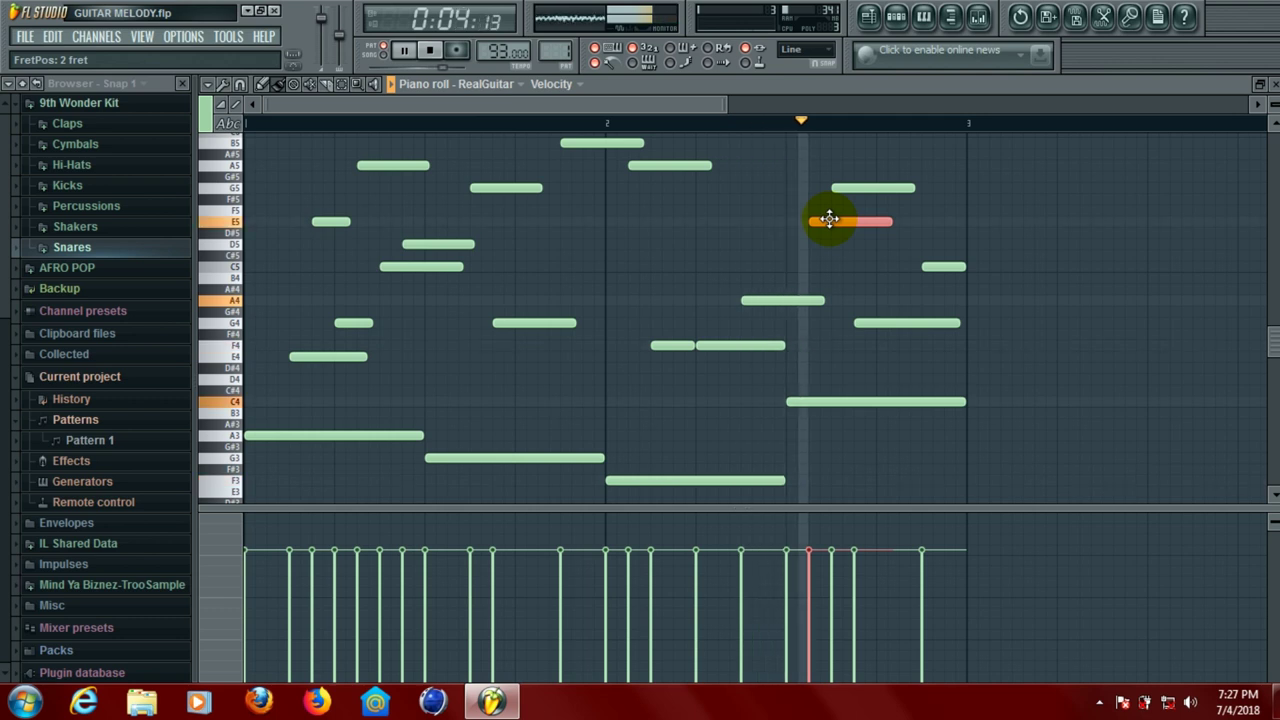
Add an A5 note from step 14 to the end of bar 2, stop the playback, and save the project
click(904, 244)
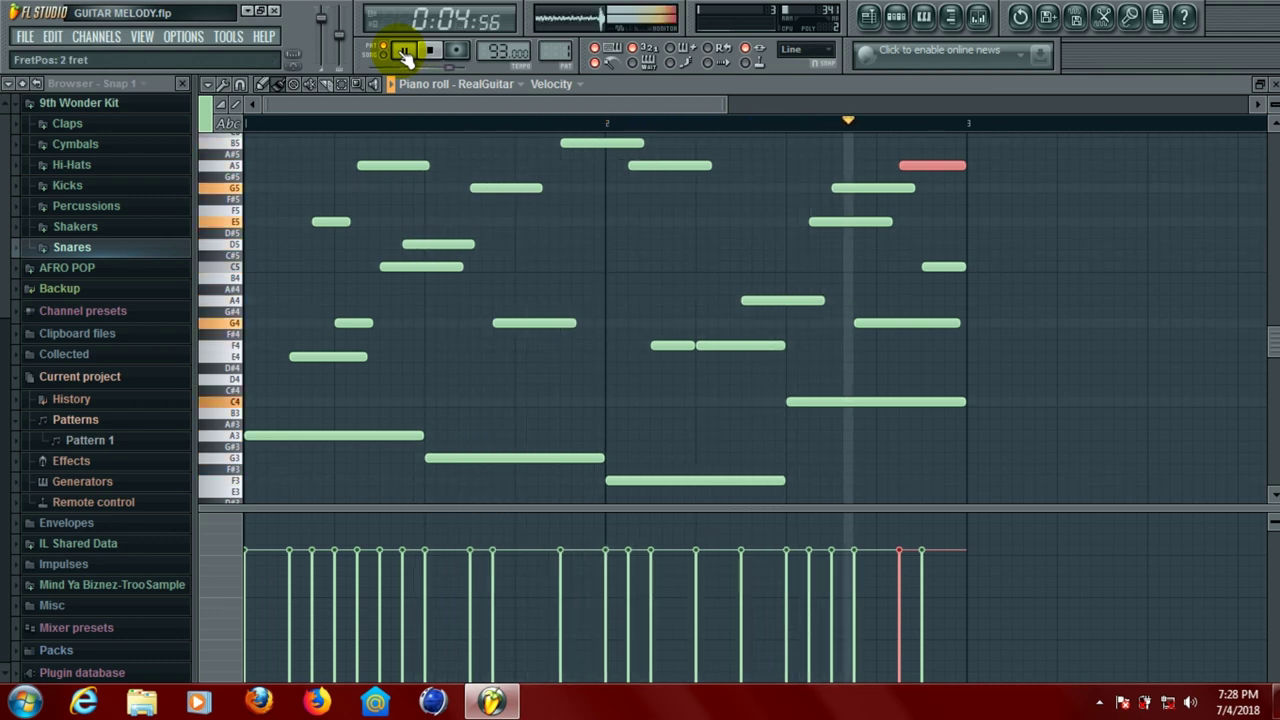
click(405, 55)
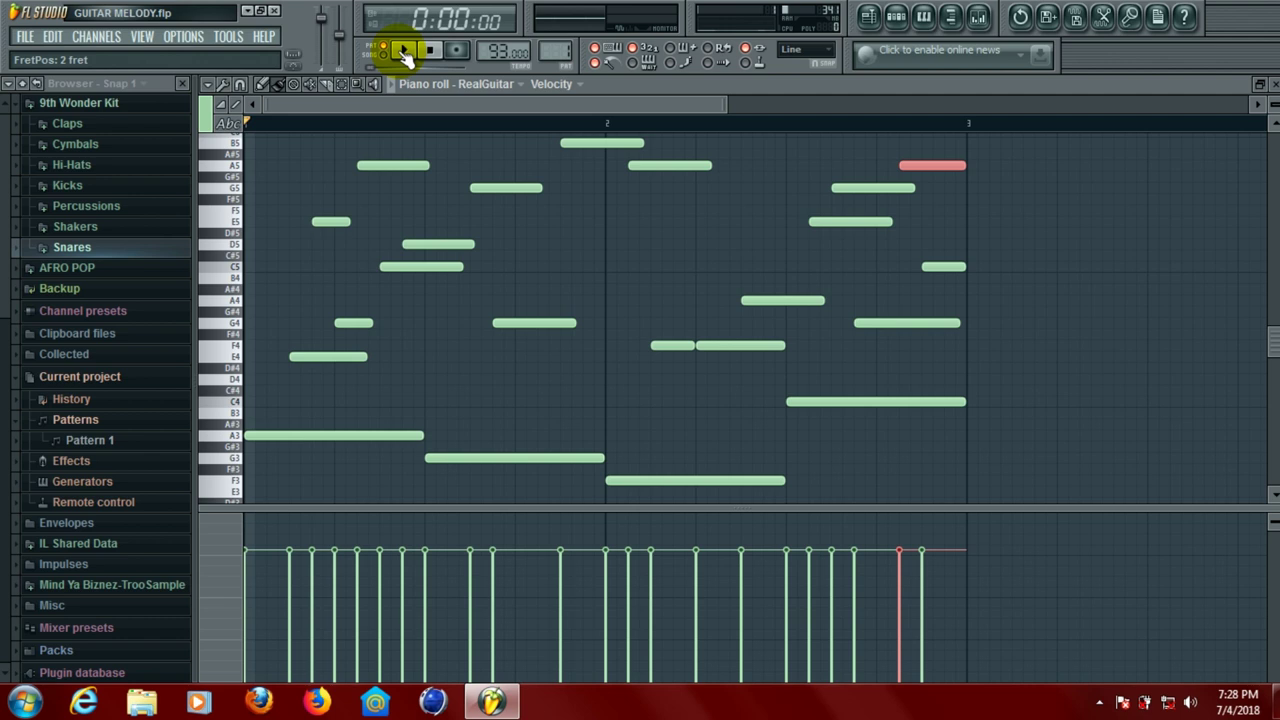
click(25, 40)
click(42, 118)
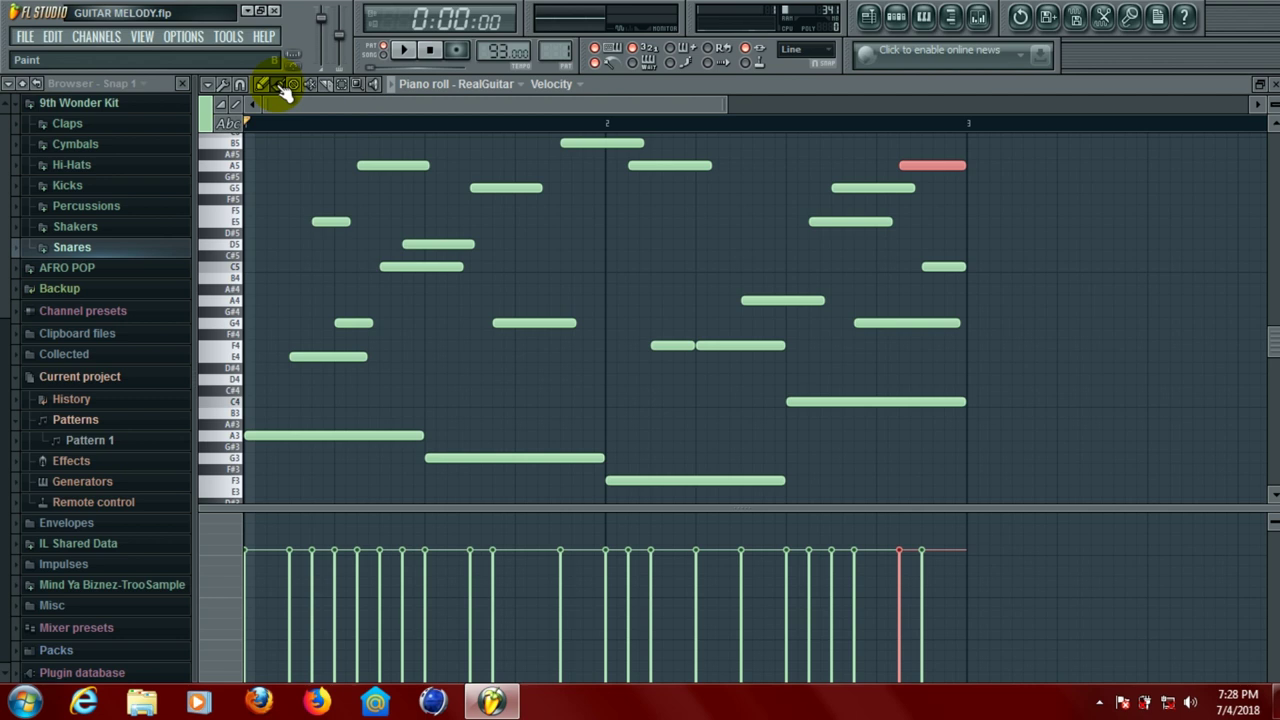
Select and copy all notes of the two-bar melody and duplicate them into bars 3 and 4
key(ctrl+a)
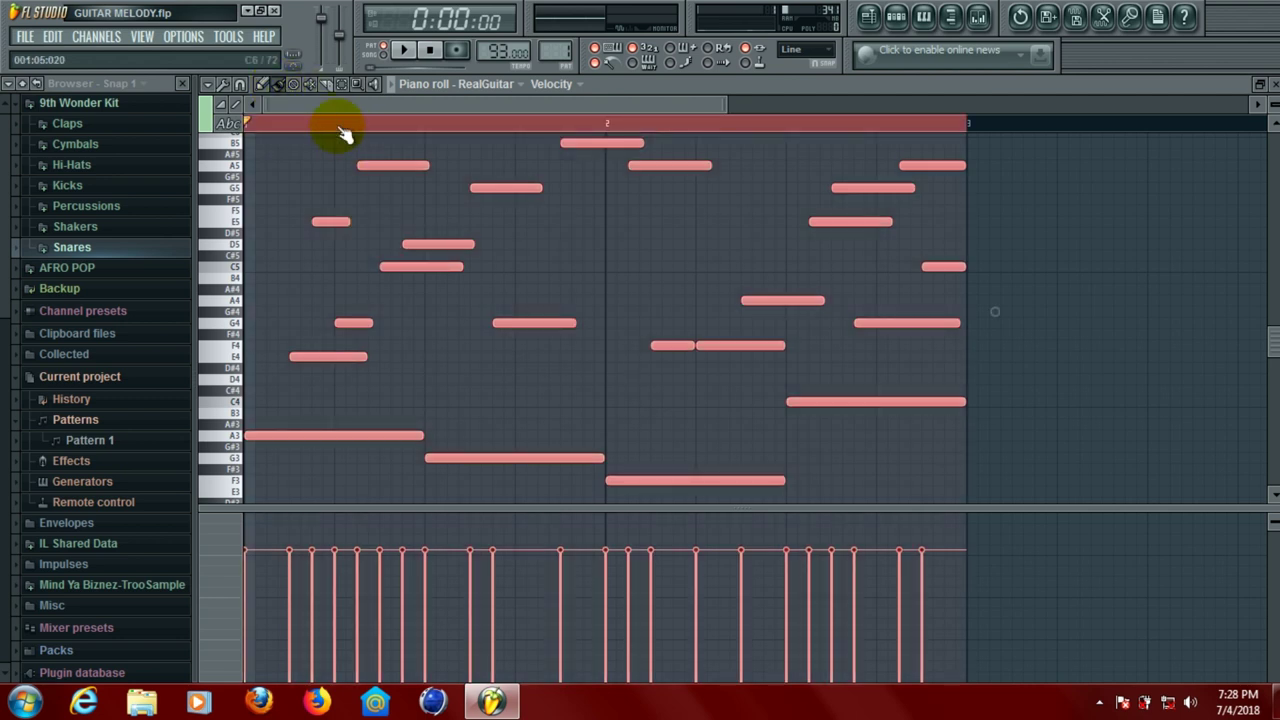
click(50, 38)
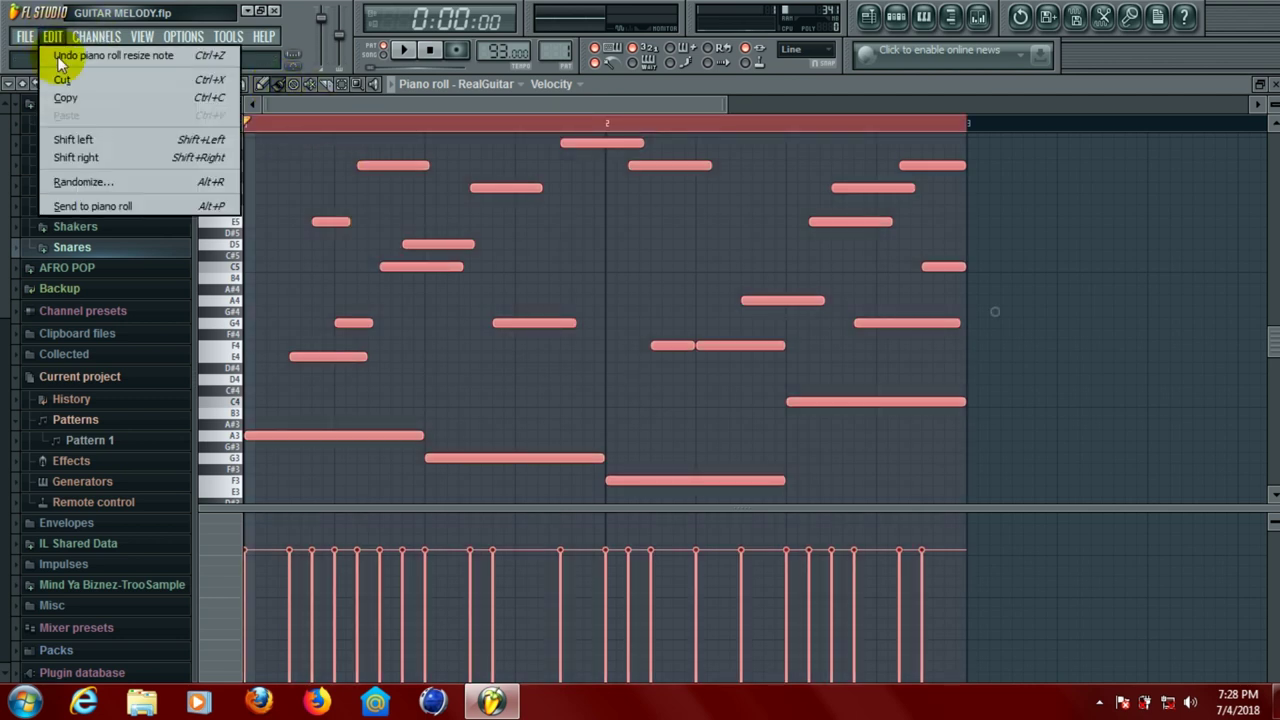
click(68, 98)
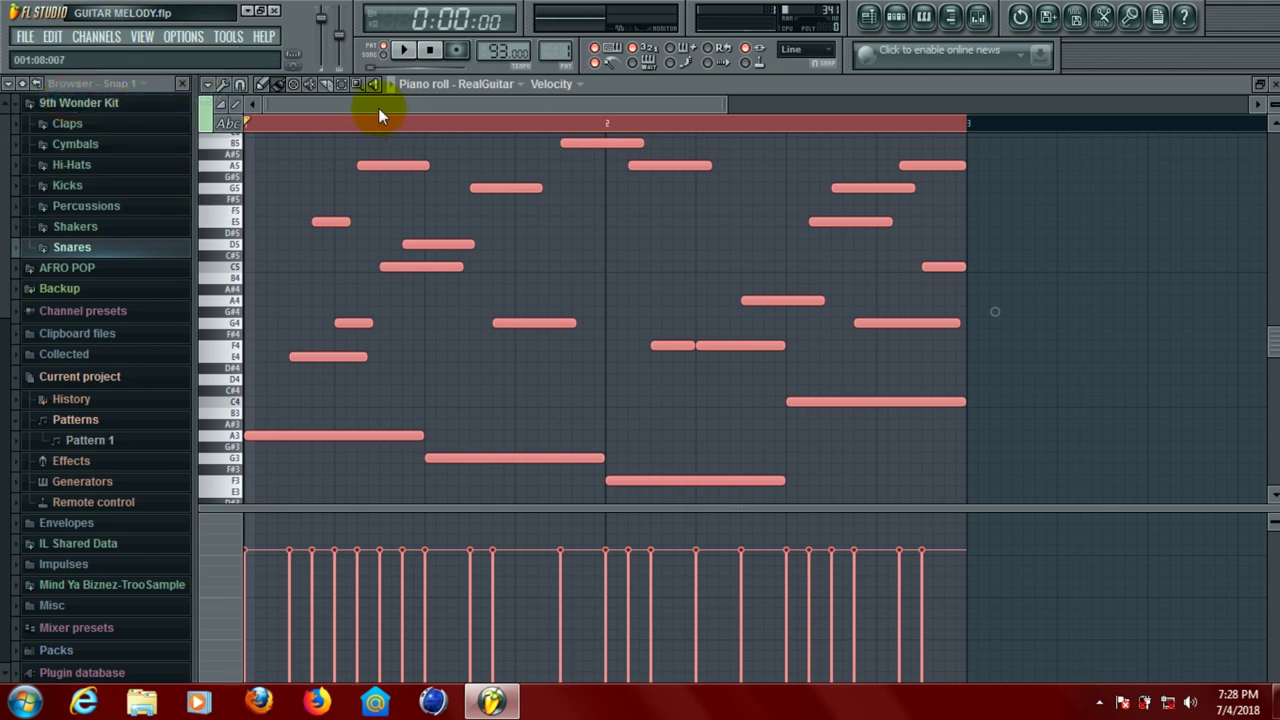
drag(378, 108, 701, 141)
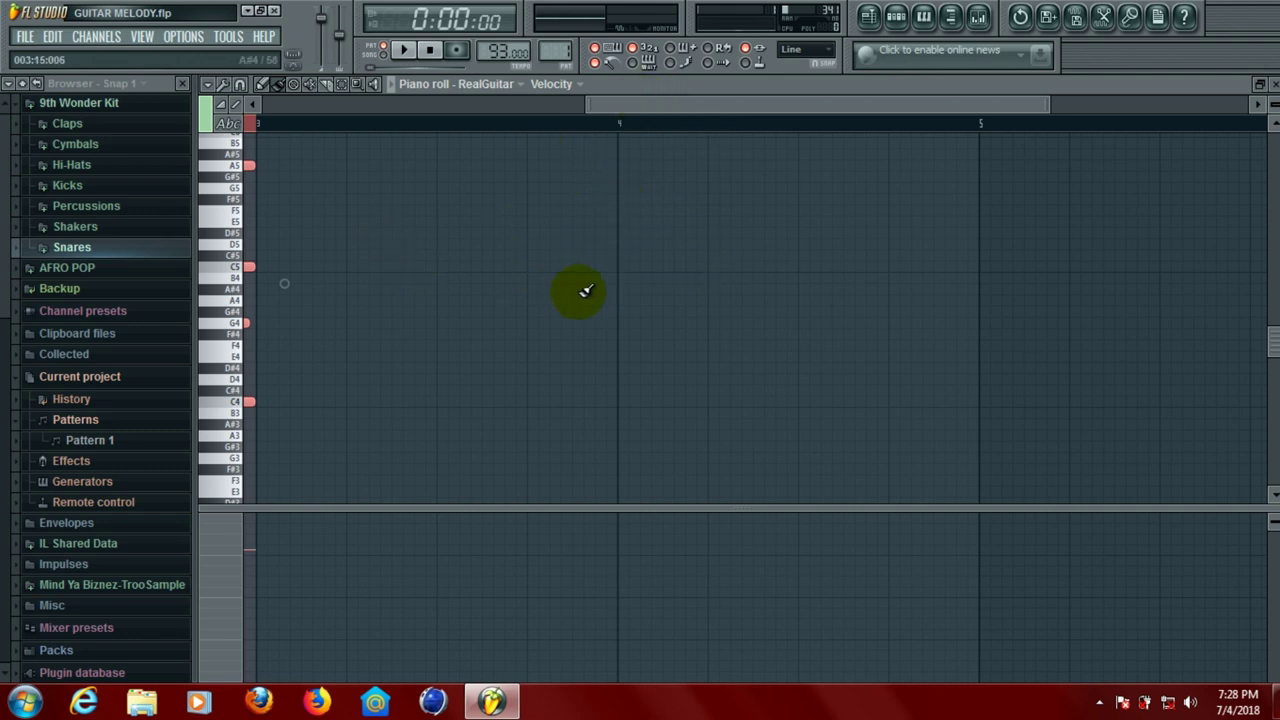
key(ctrl+b)
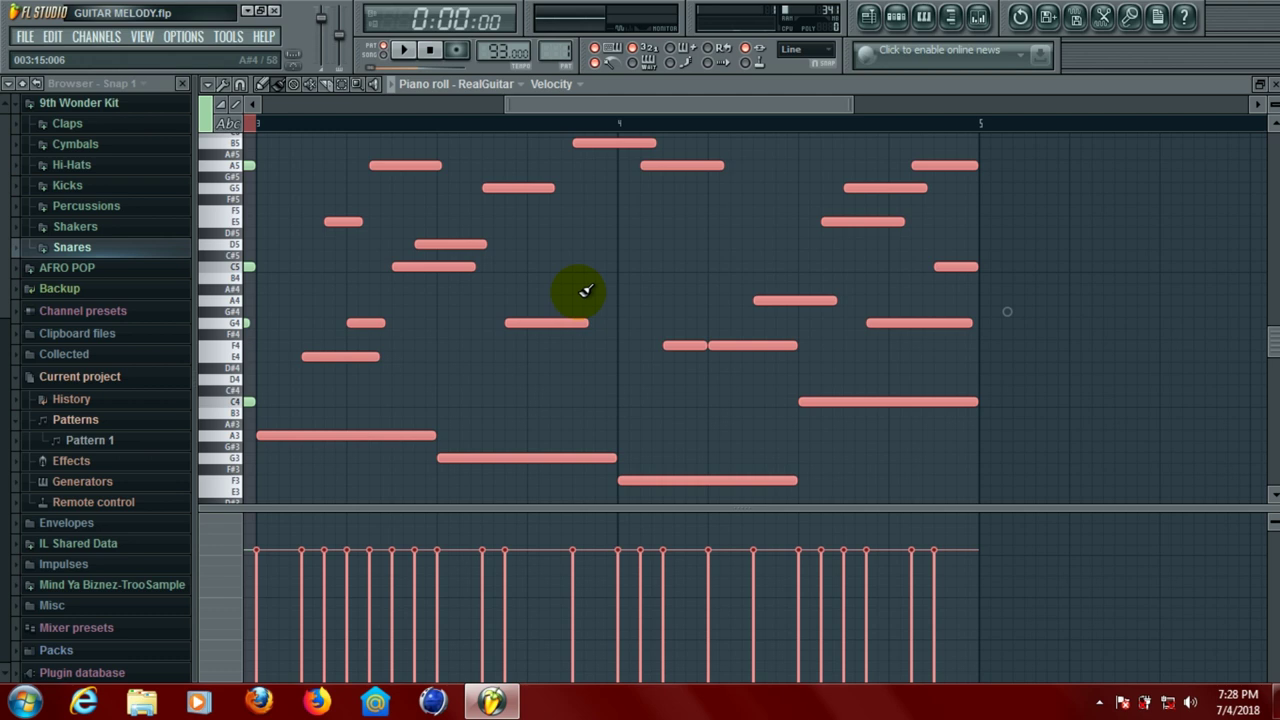
Delete the A5 note on step 6 and the E5 note on step 4 of bar 1, and play the pattern
drag(613, 103, 257, 100)
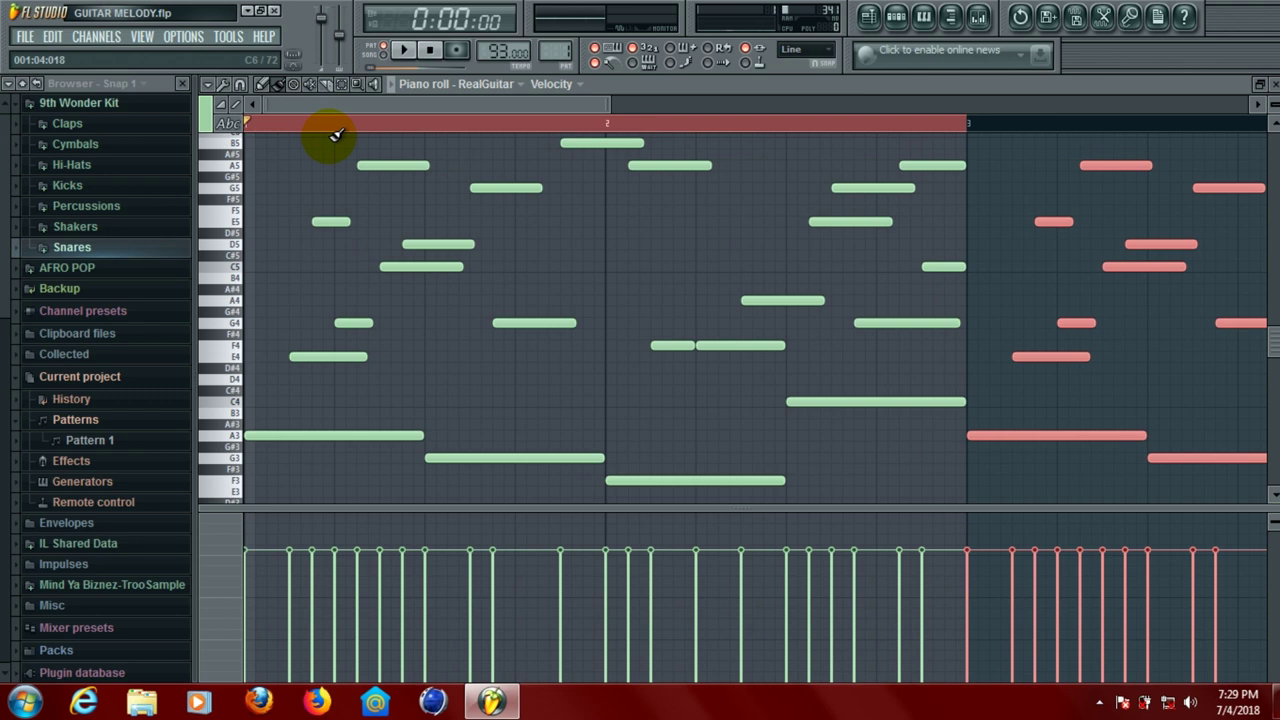
right_click(378, 165)
right_click(333, 221)
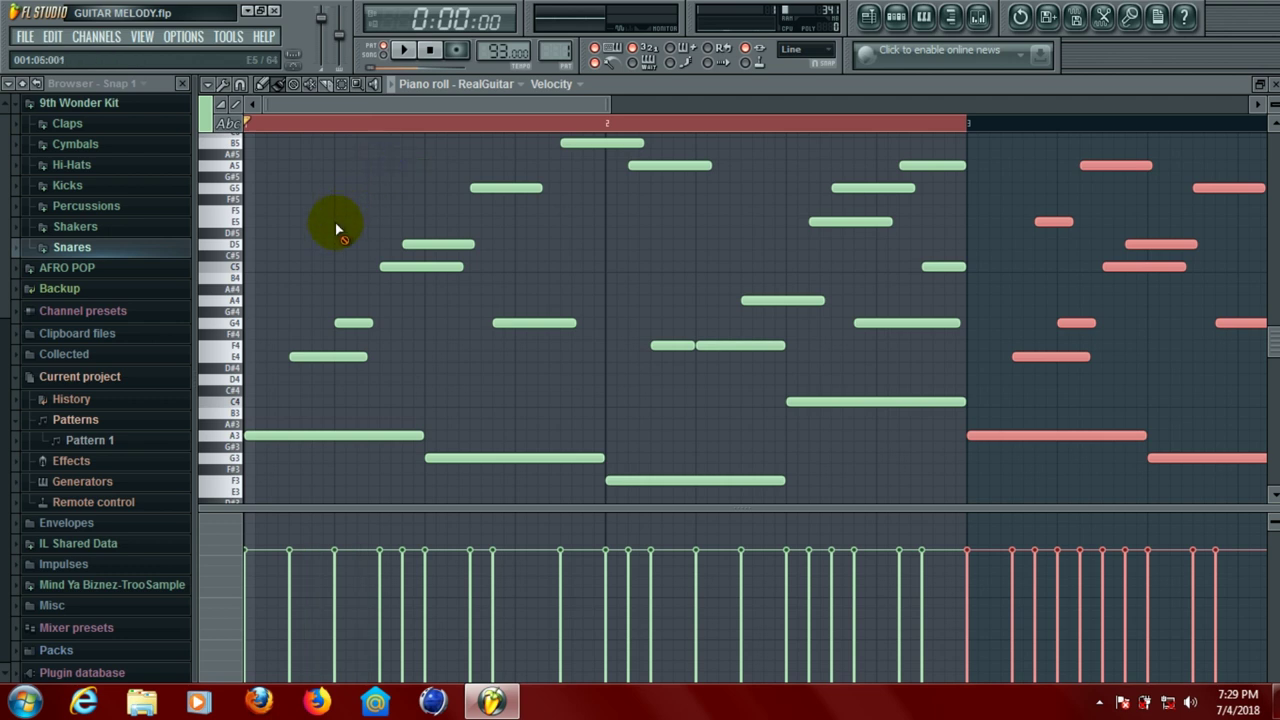
click(403, 51)
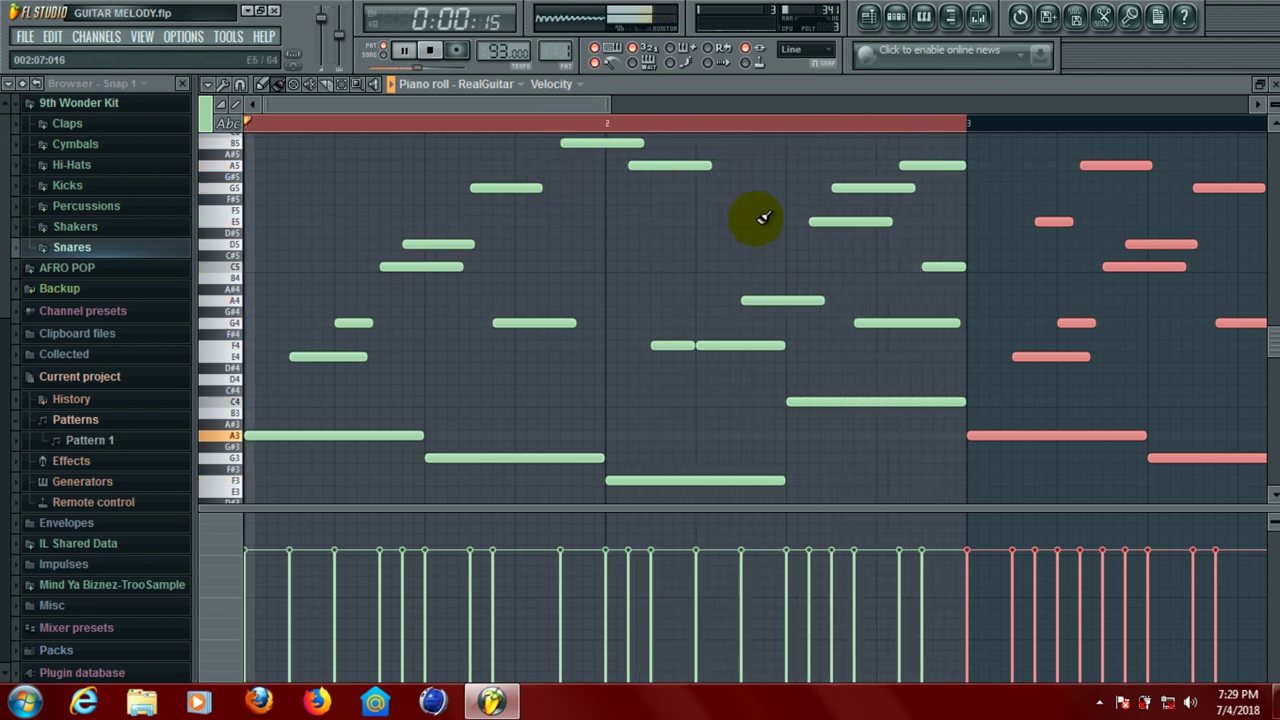
Delete the A5 note on step 14 of bar 2 and the D5 note on step 8 of bar 1, and stop the playback
right_click(930, 170)
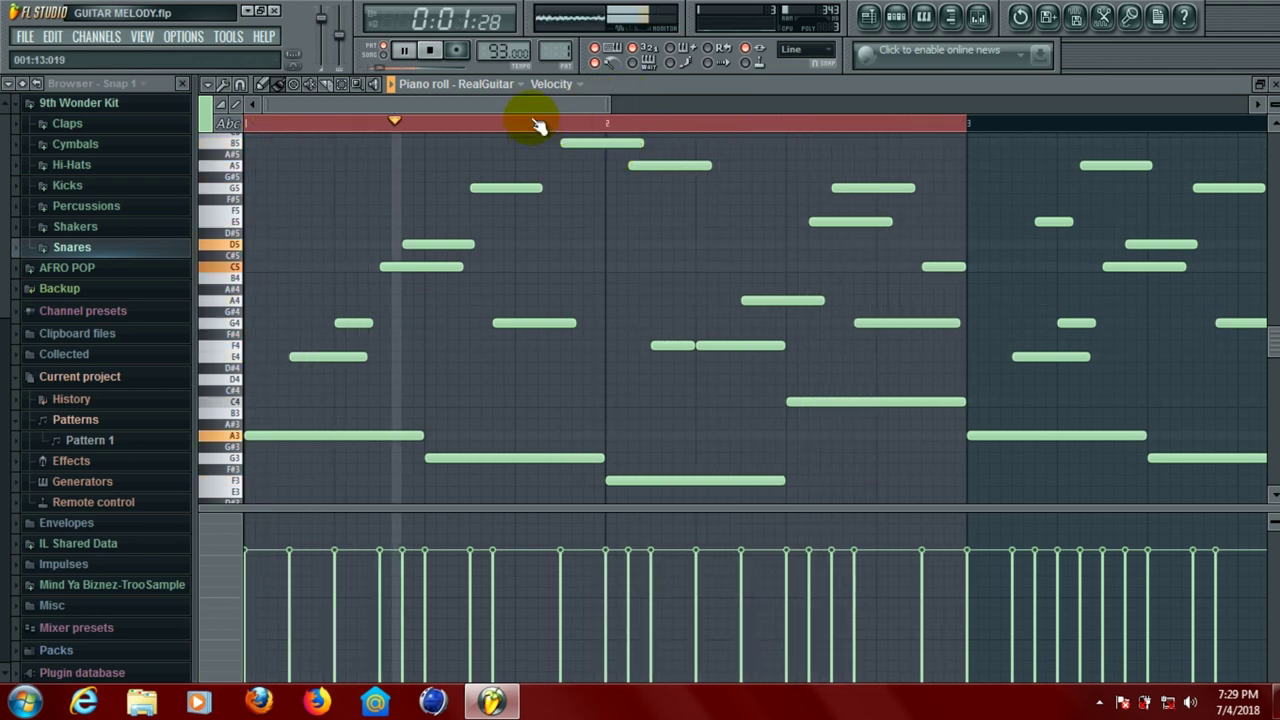
right_click(410, 246)
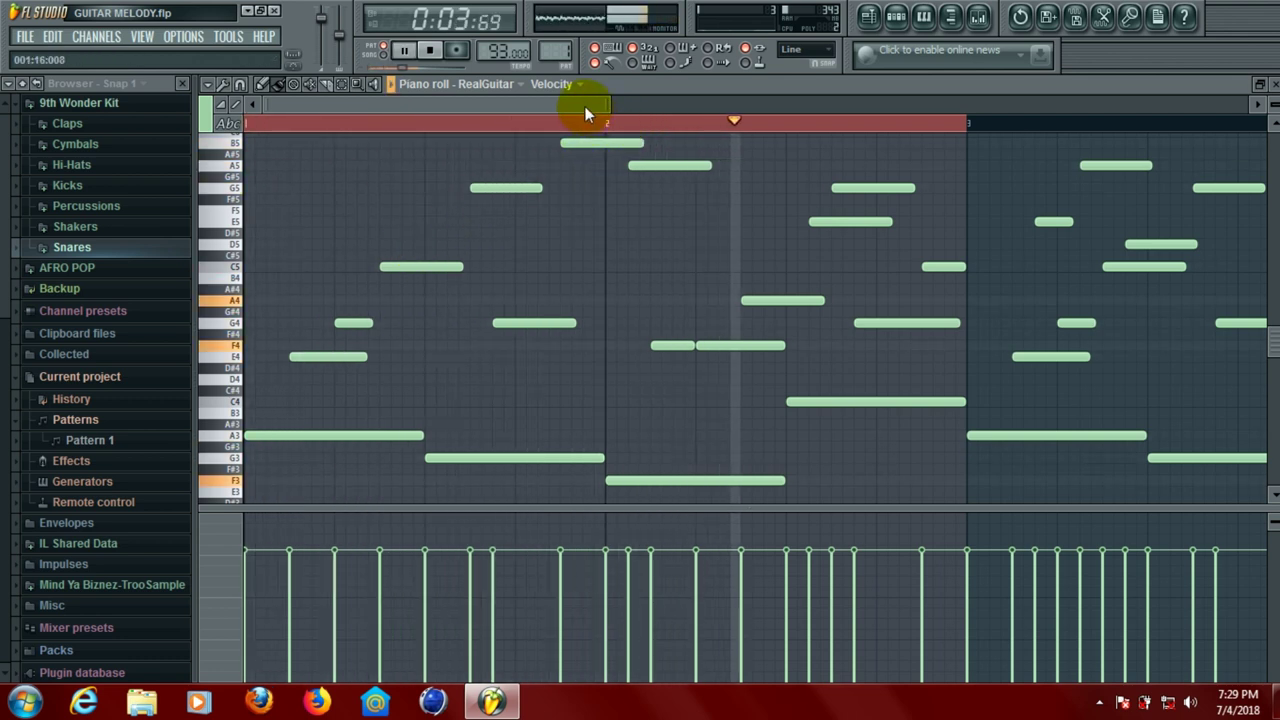
key(space)
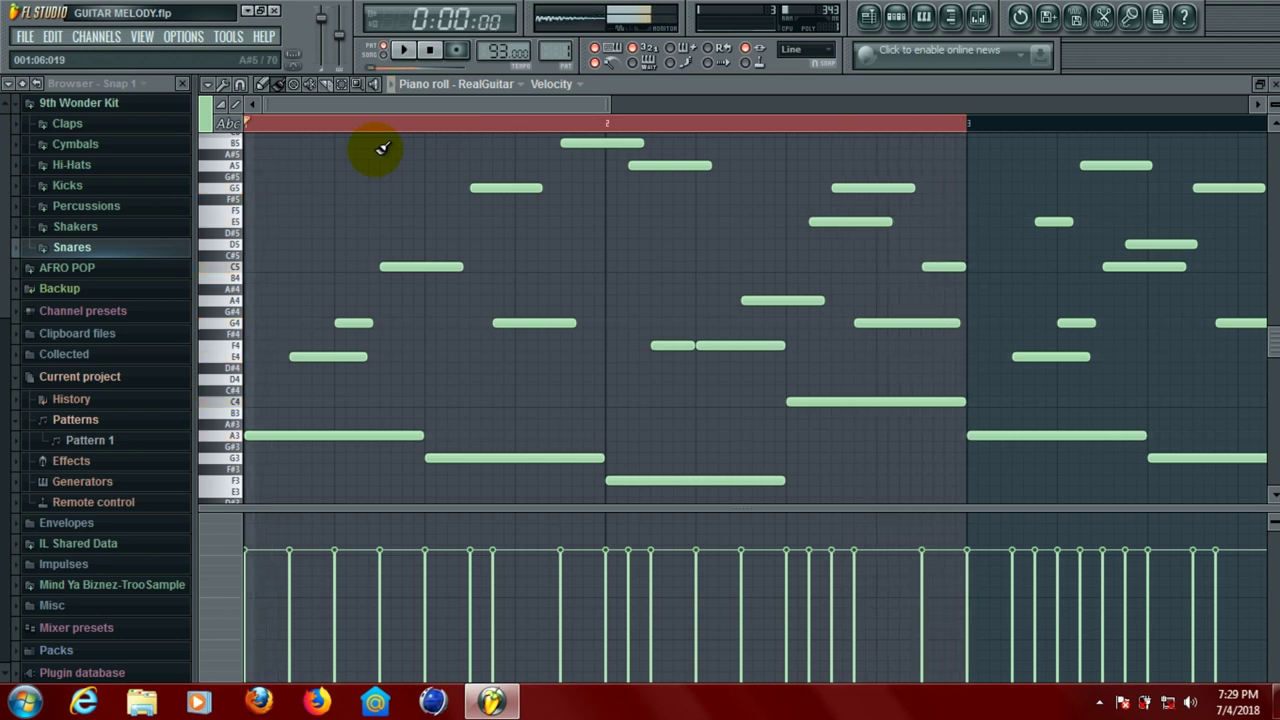
Clear the time selection over bars 1 and 2, bring all four bars into view, and save the project
double_click(249, 125)
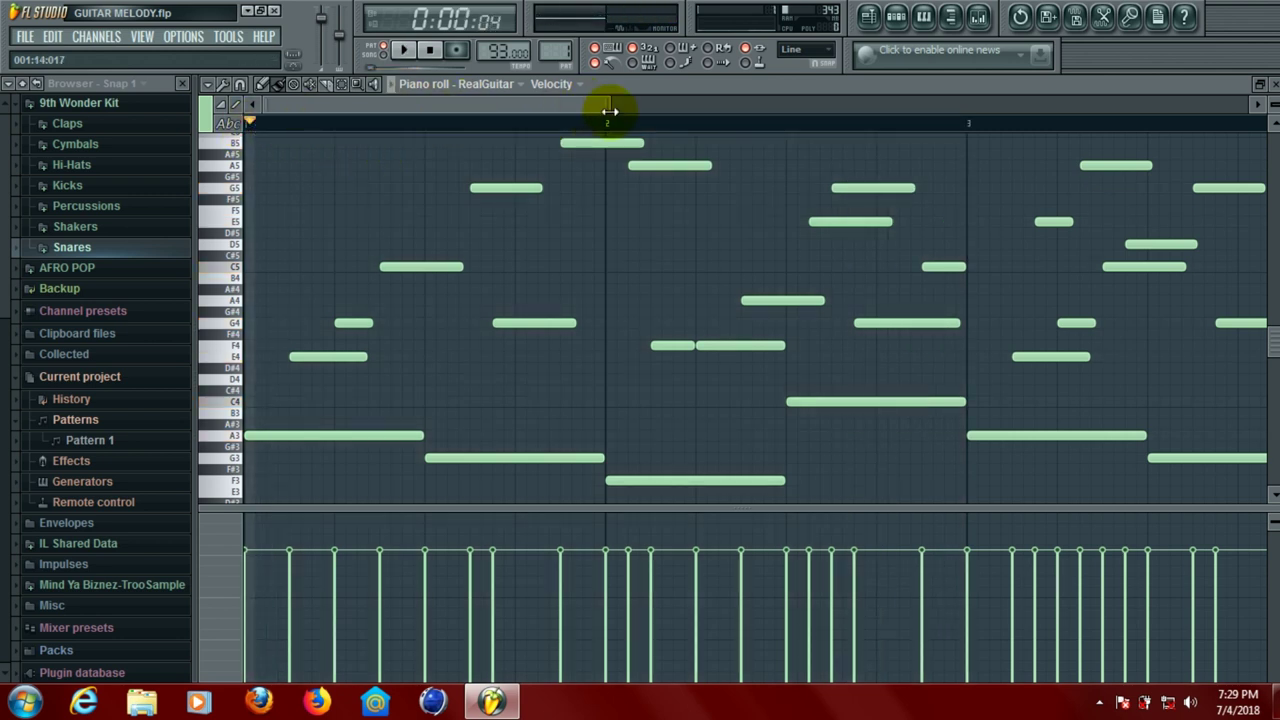
drag(607, 105, 844, 100)
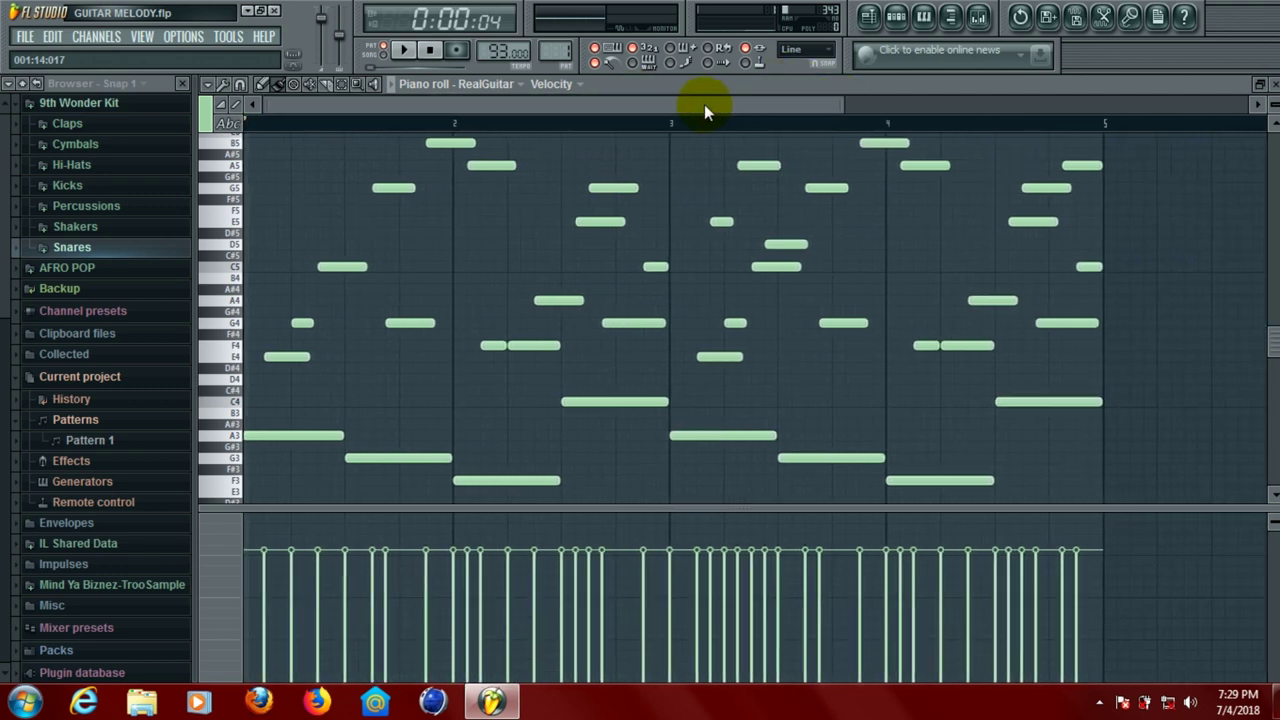
key(ctrl+s)
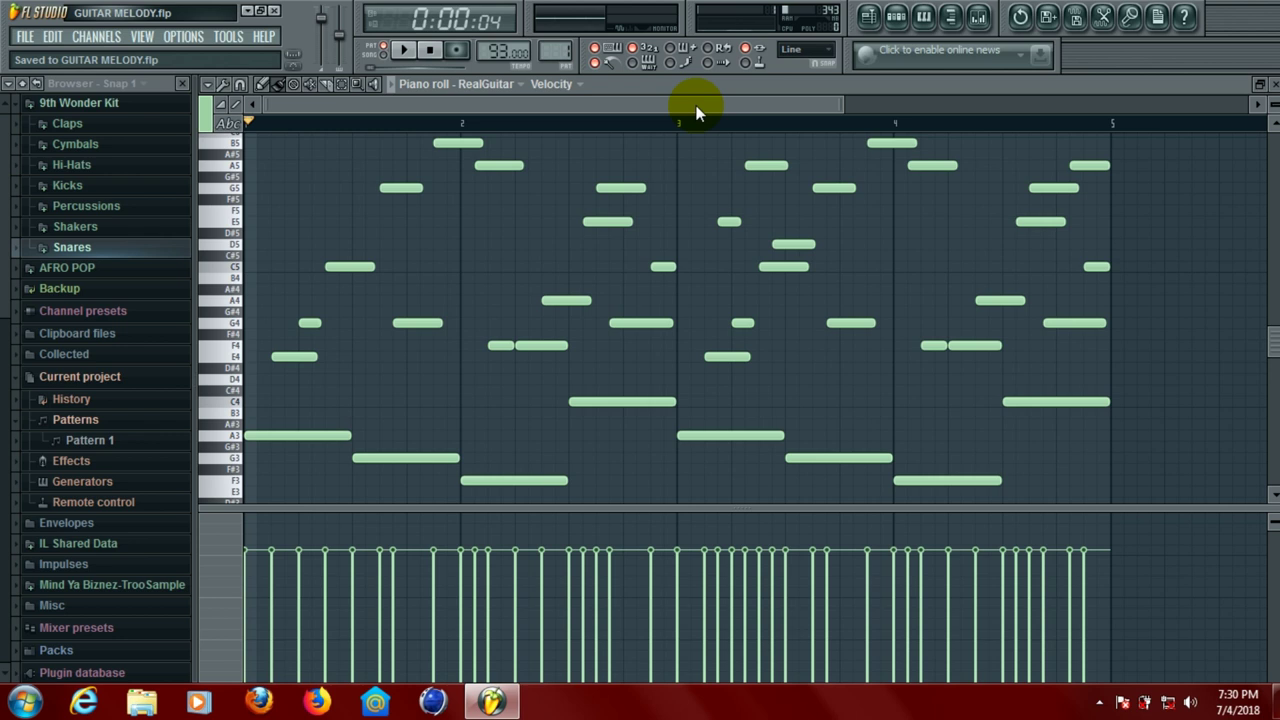
Play the four-bar RealGuitar melody, pause it, and save the project
click(405, 52)
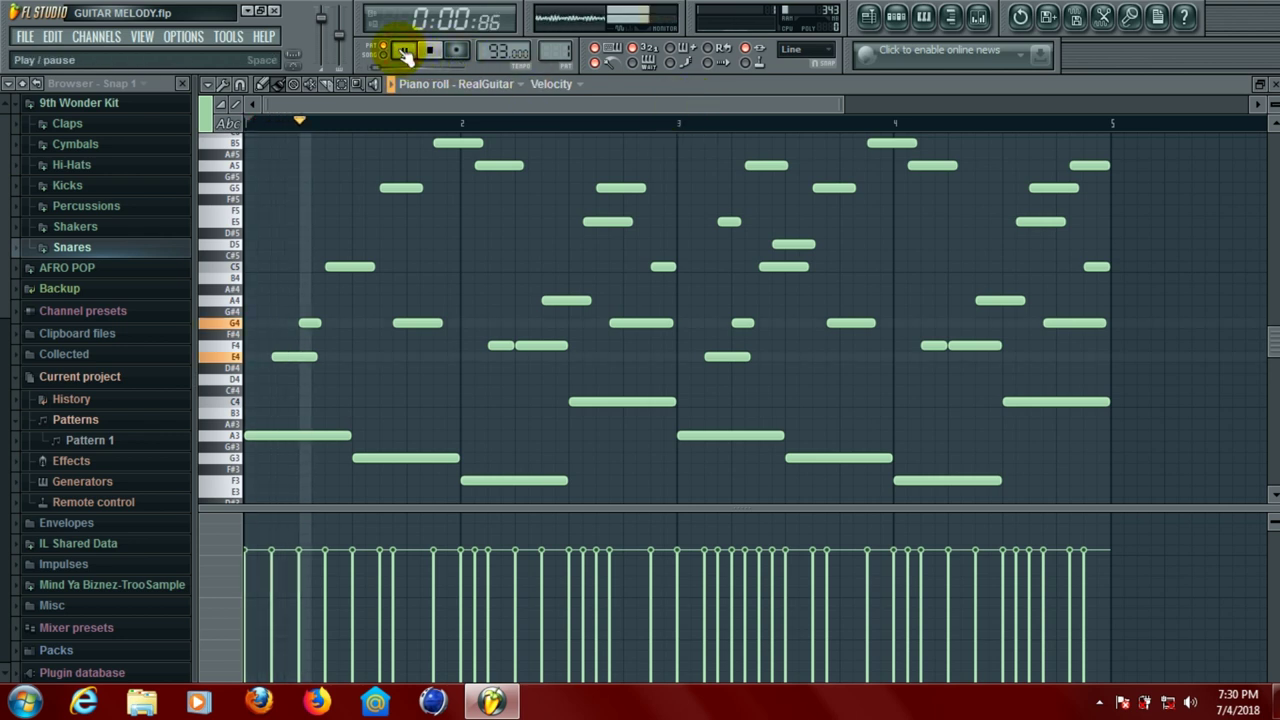
click(384, 51)
click(383, 52)
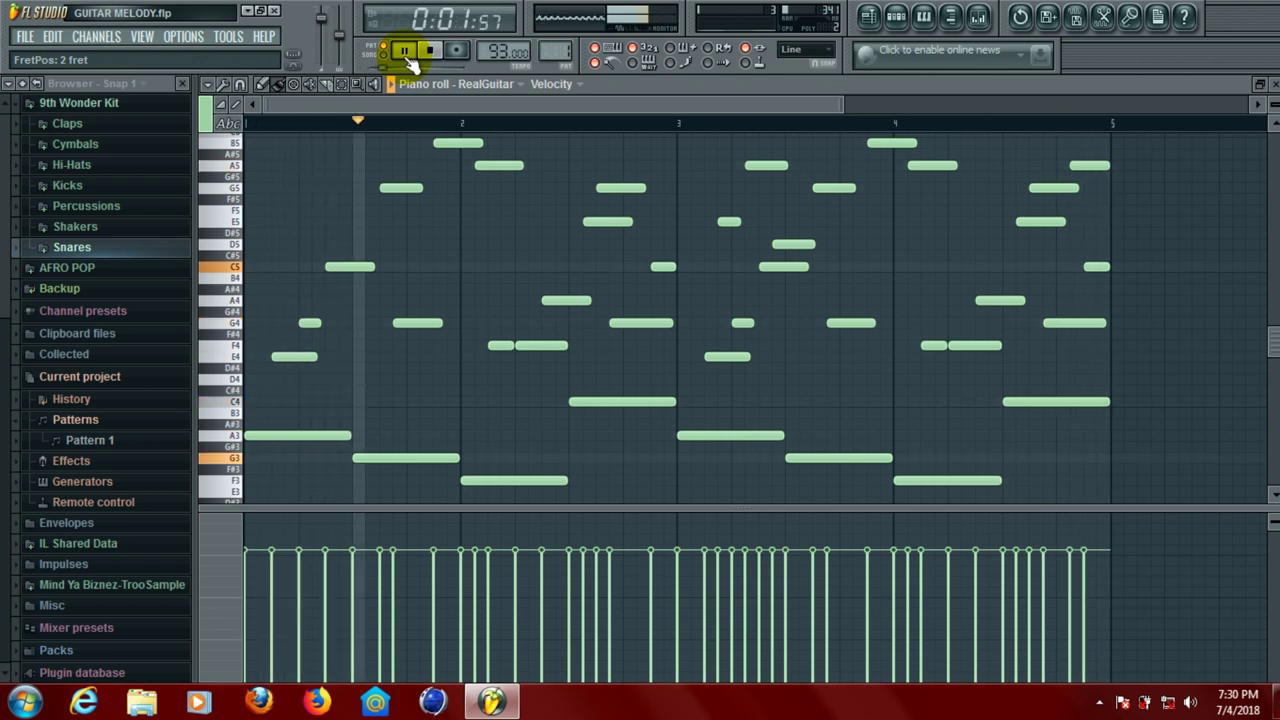
click(405, 52)
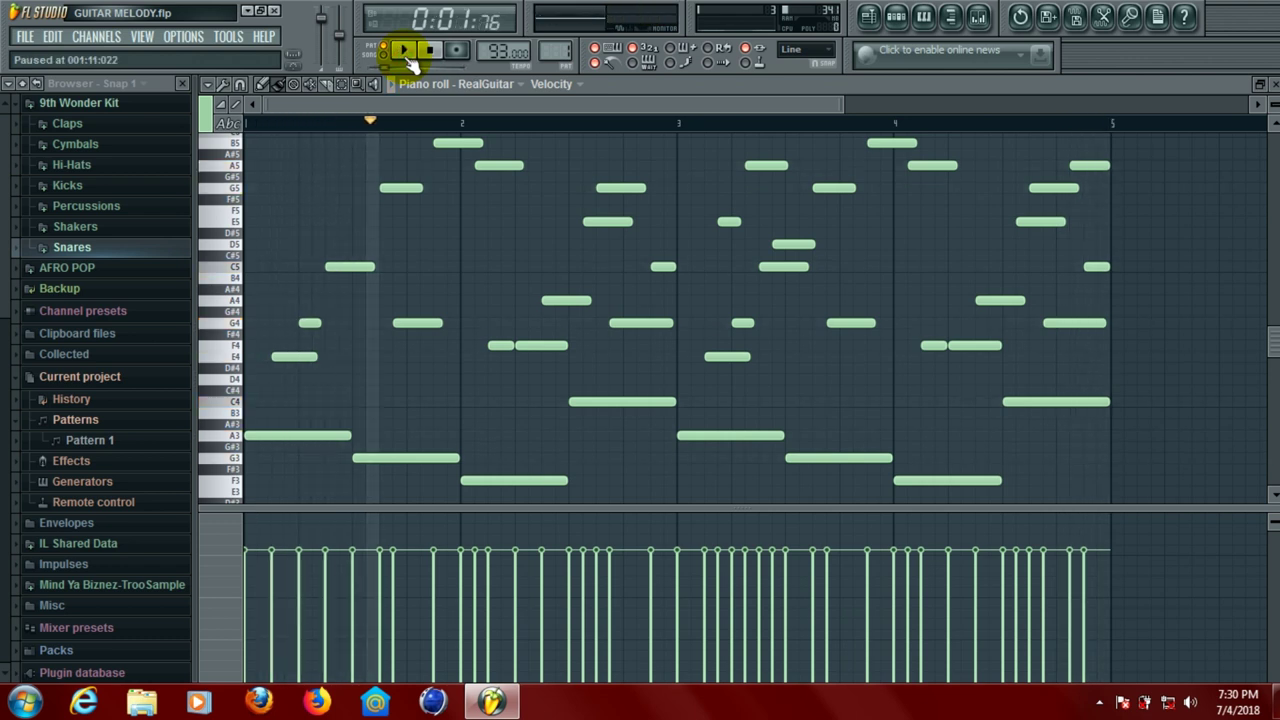
click(26, 37)
click(46, 118)
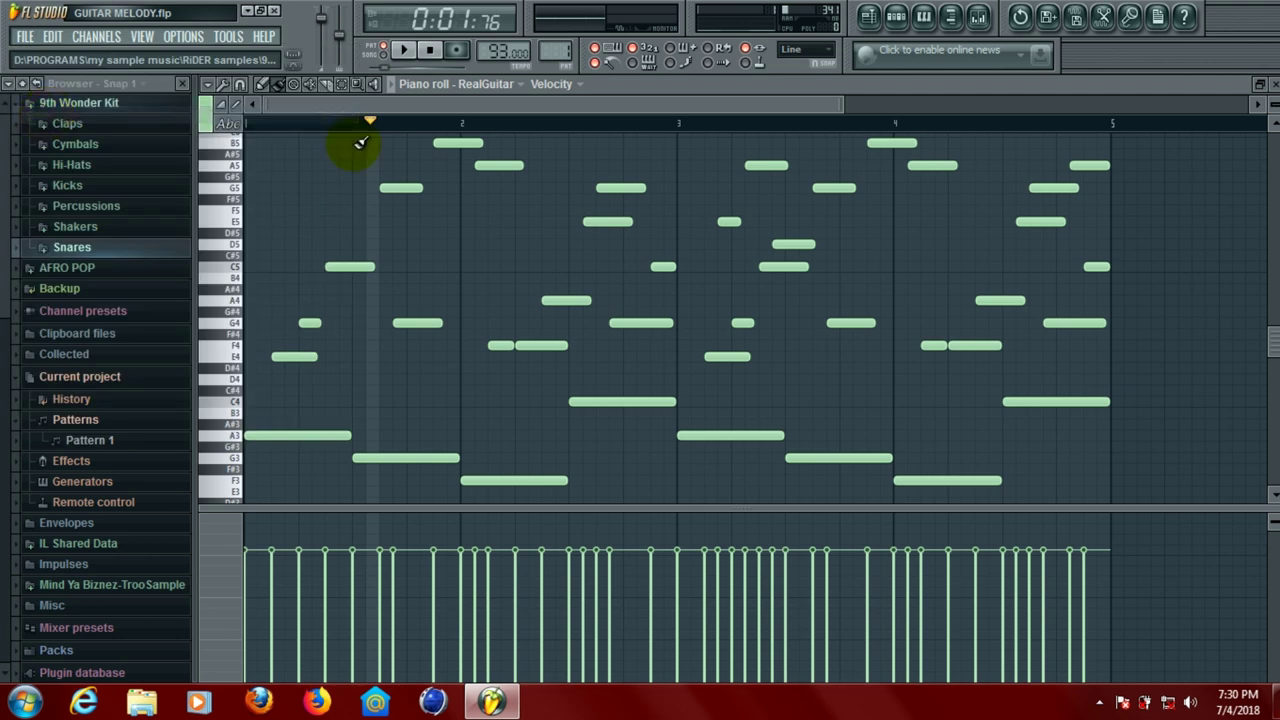
Close the piano roll, set the audio buffer length to 5936 samples (135 ms), and close the settings and RealGuitar windows
click(1262, 87)
click(909, 120)
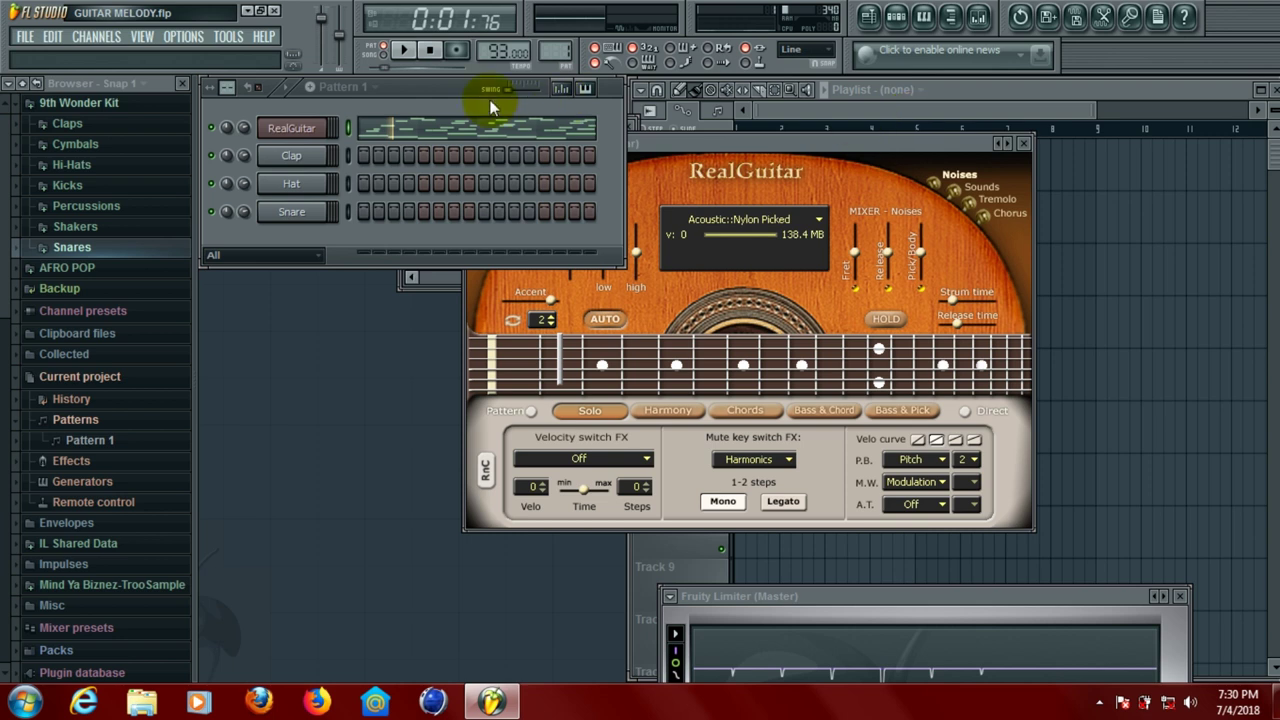
click(184, 36)
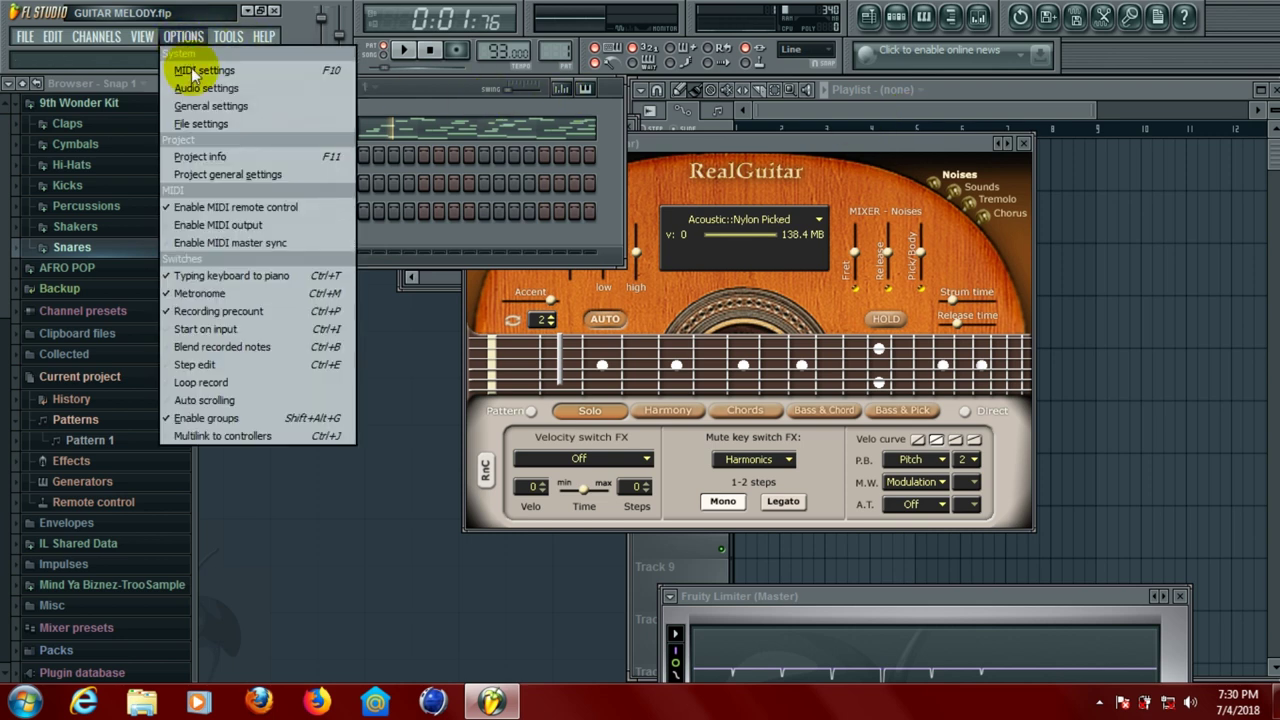
click(194, 75)
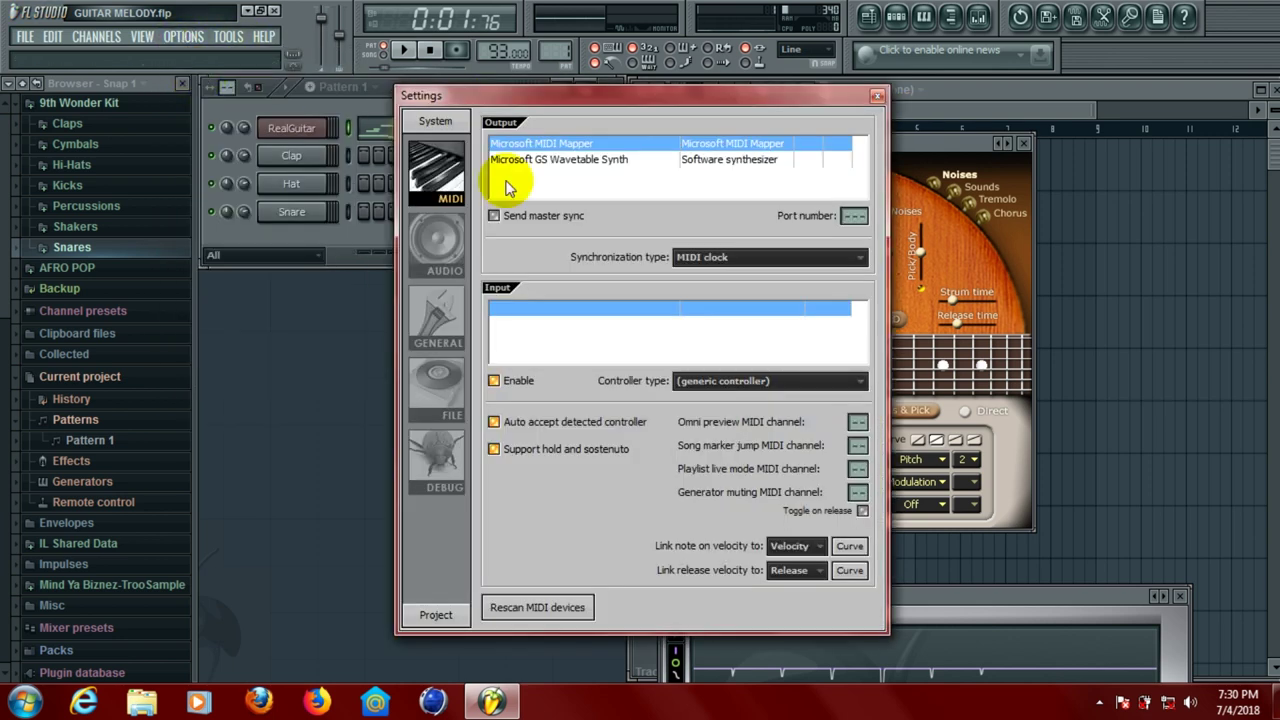
click(437, 248)
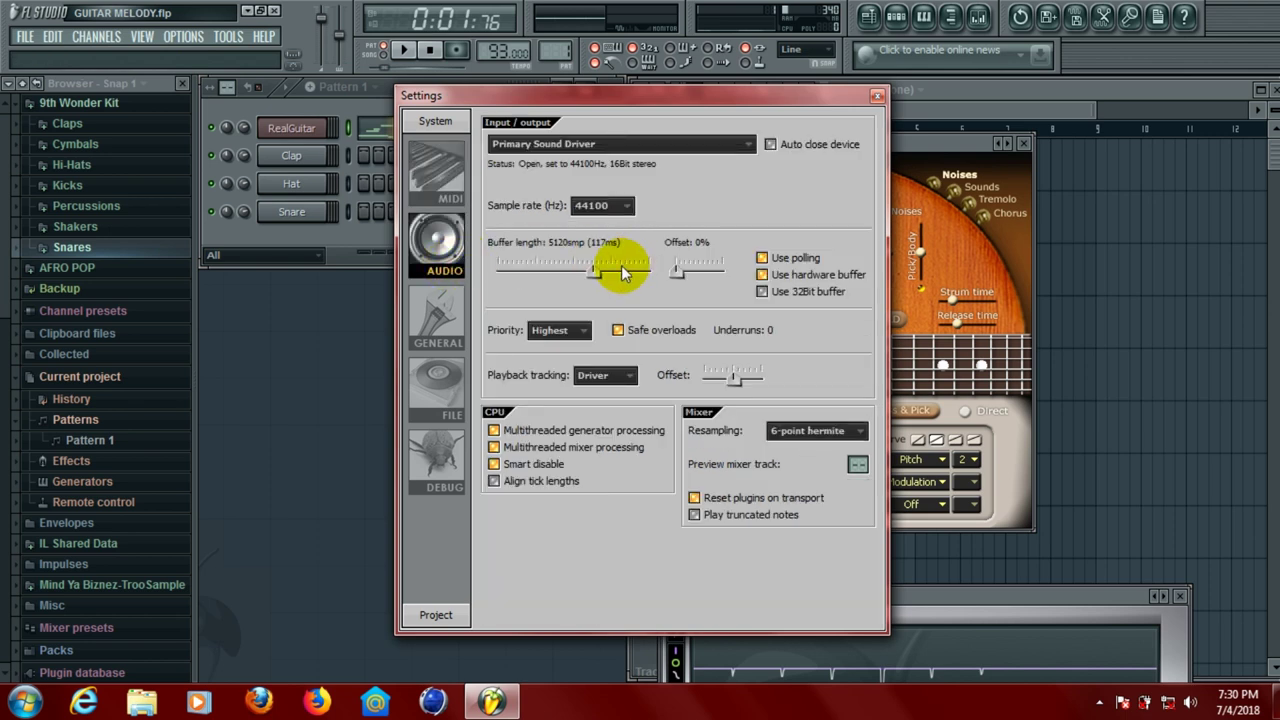
mouse_move(621, 268)
mouse_down()
mouse_move(586, 271)
mouse_move(607, 270)
mouse_up()
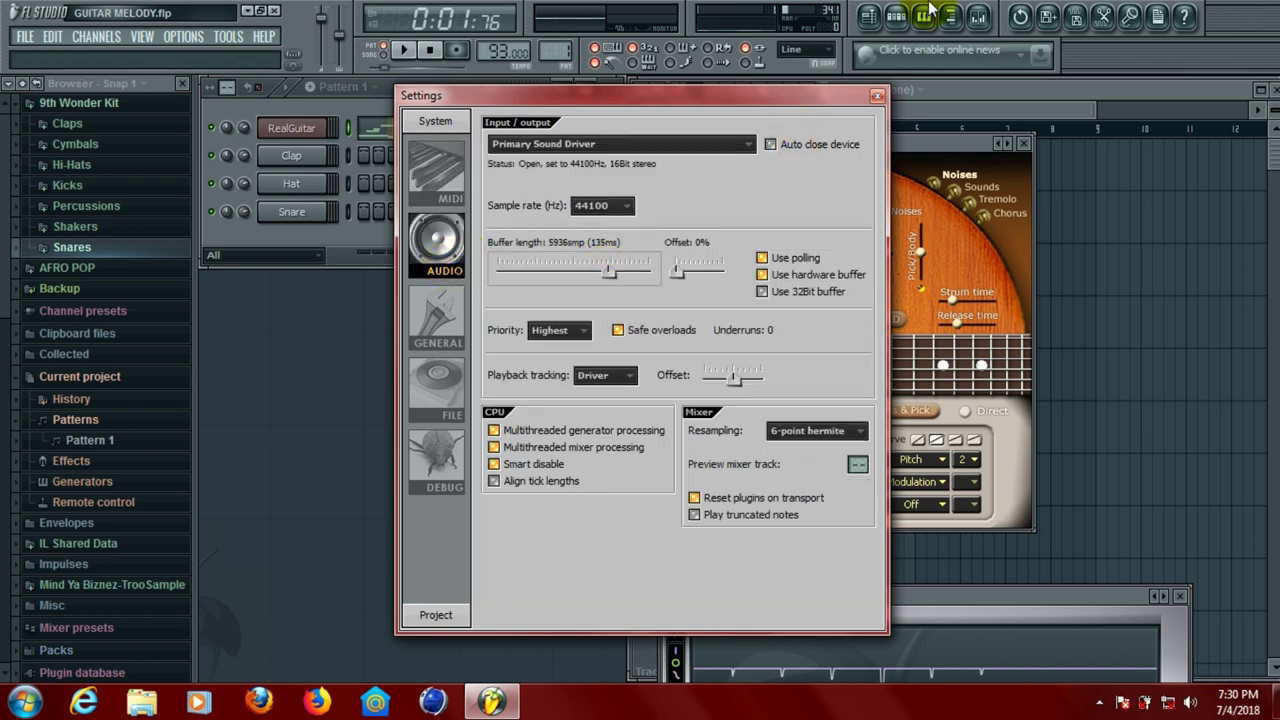
click(878, 97)
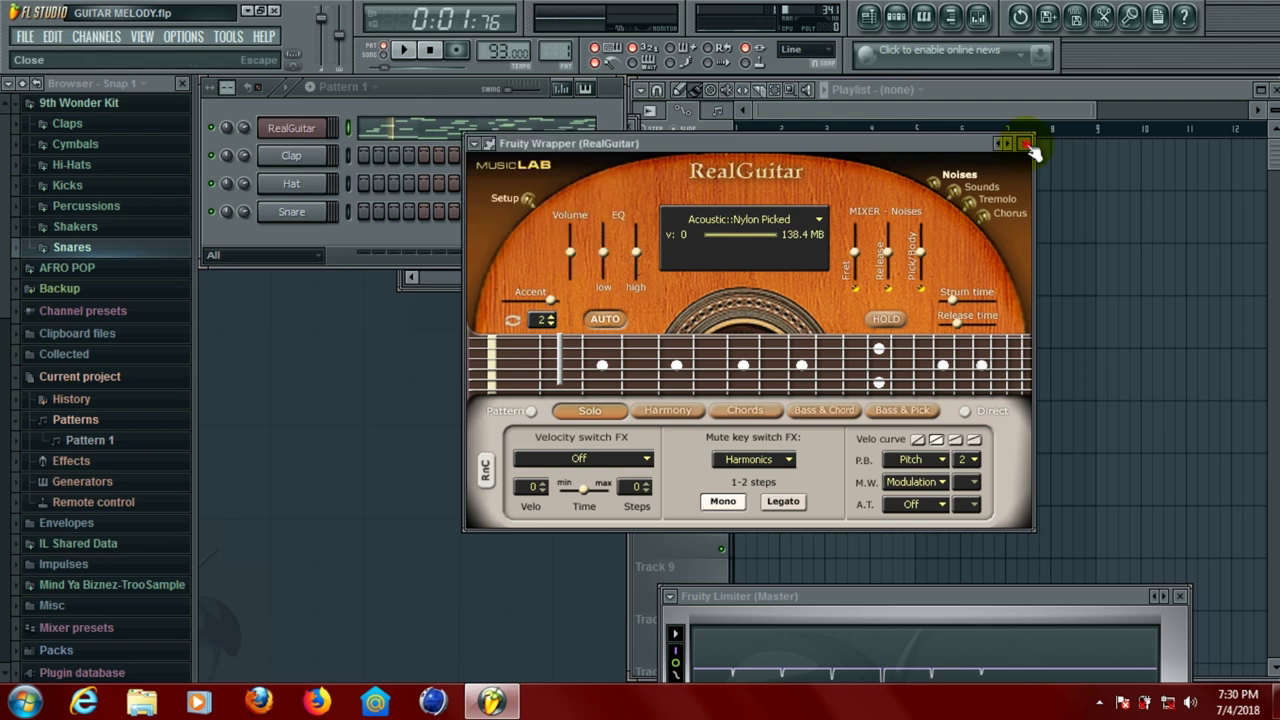
click(1023, 143)
Check the playback of Pattern 1 with the new buffer length, pause it, and save the project
click(404, 52)
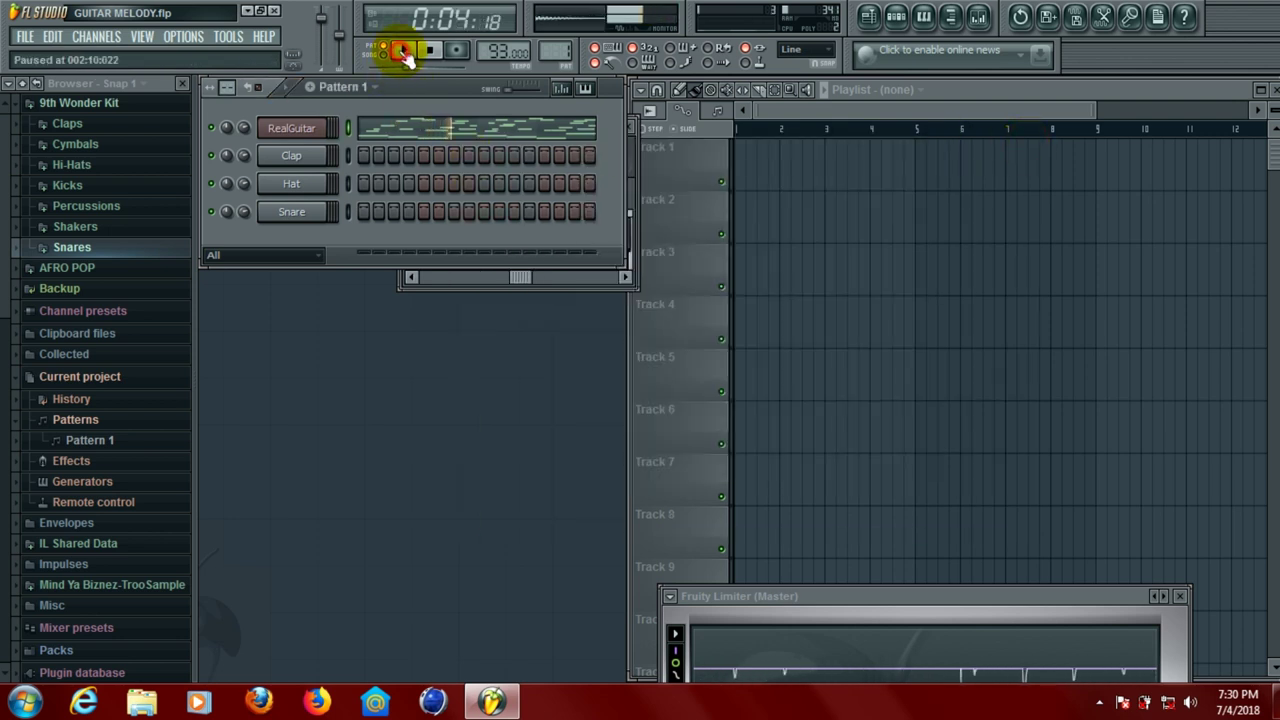
click(404, 52)
click(25, 36)
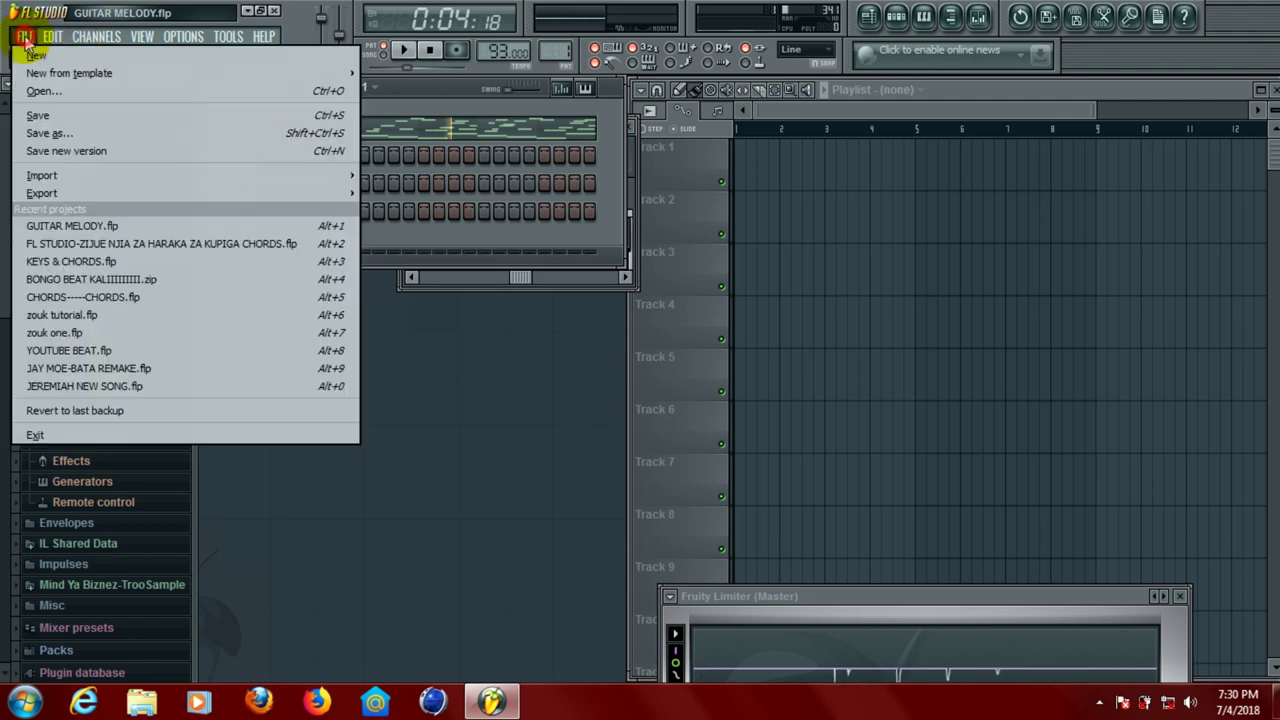
click(36, 117)
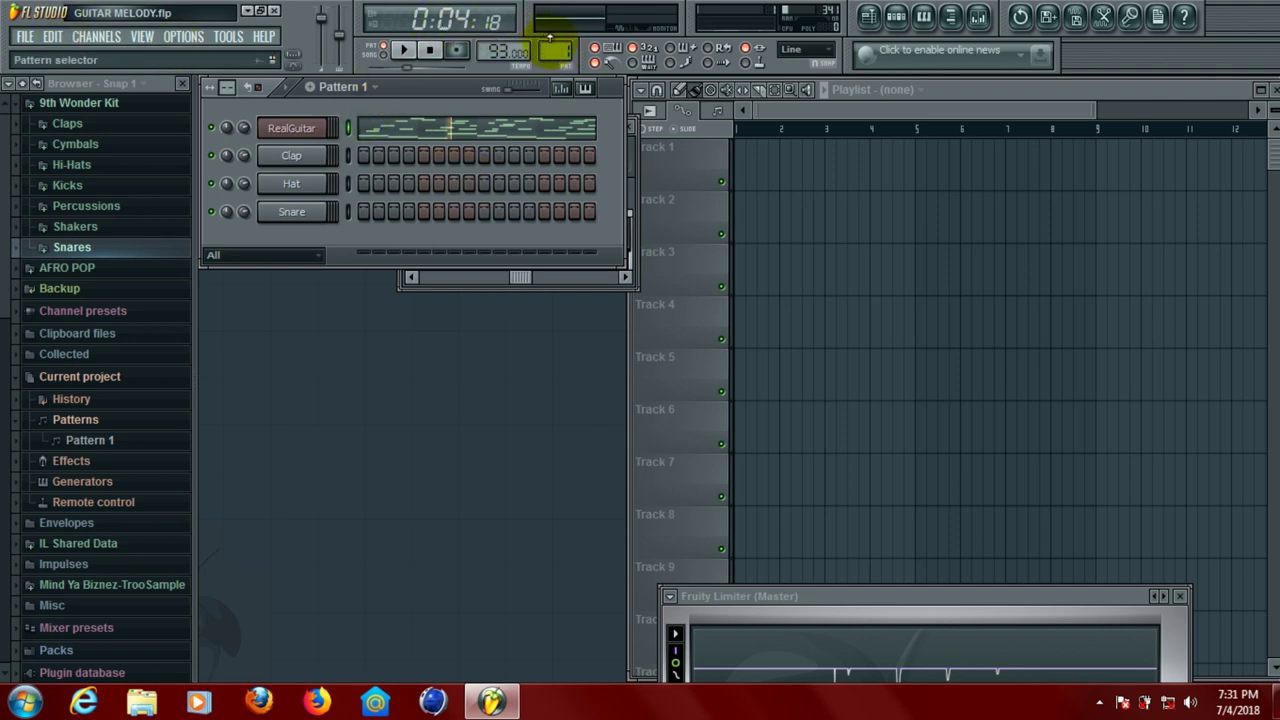
Switch to the empty Pattern 2 and replace the Clap channel with the Purity instrument
scroll(550, 45, up, 1)
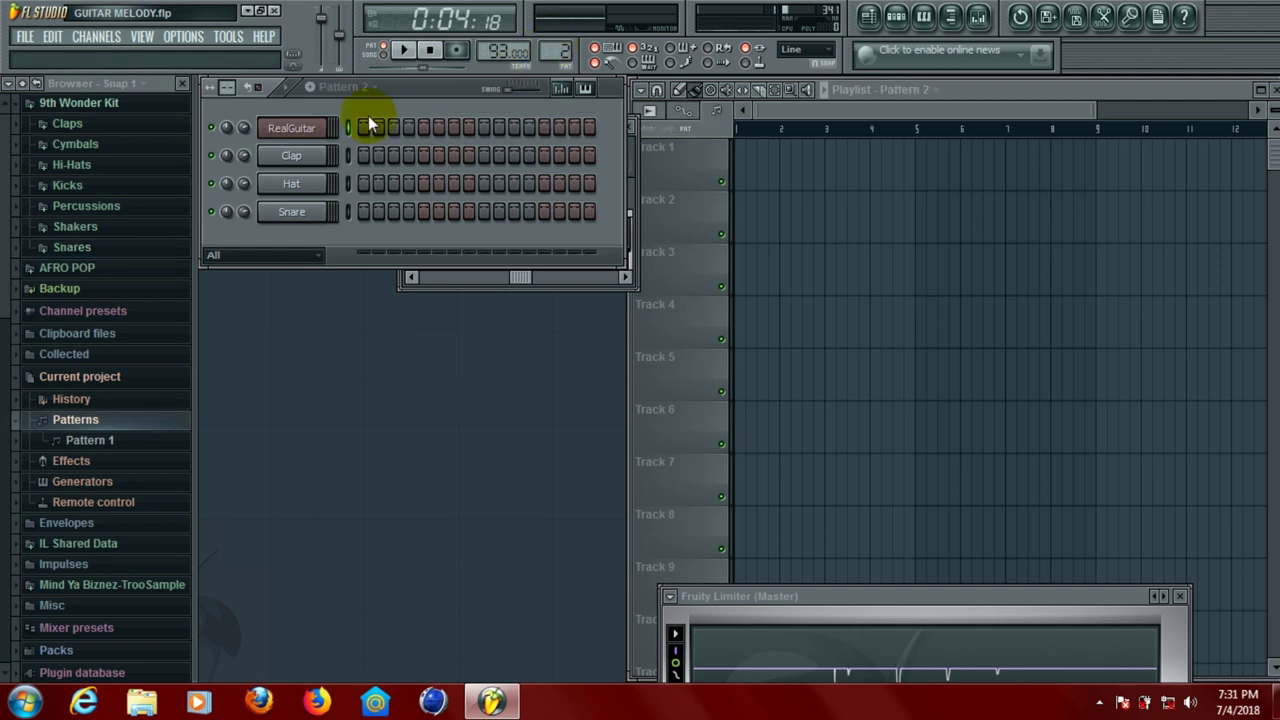
right_click(298, 160)
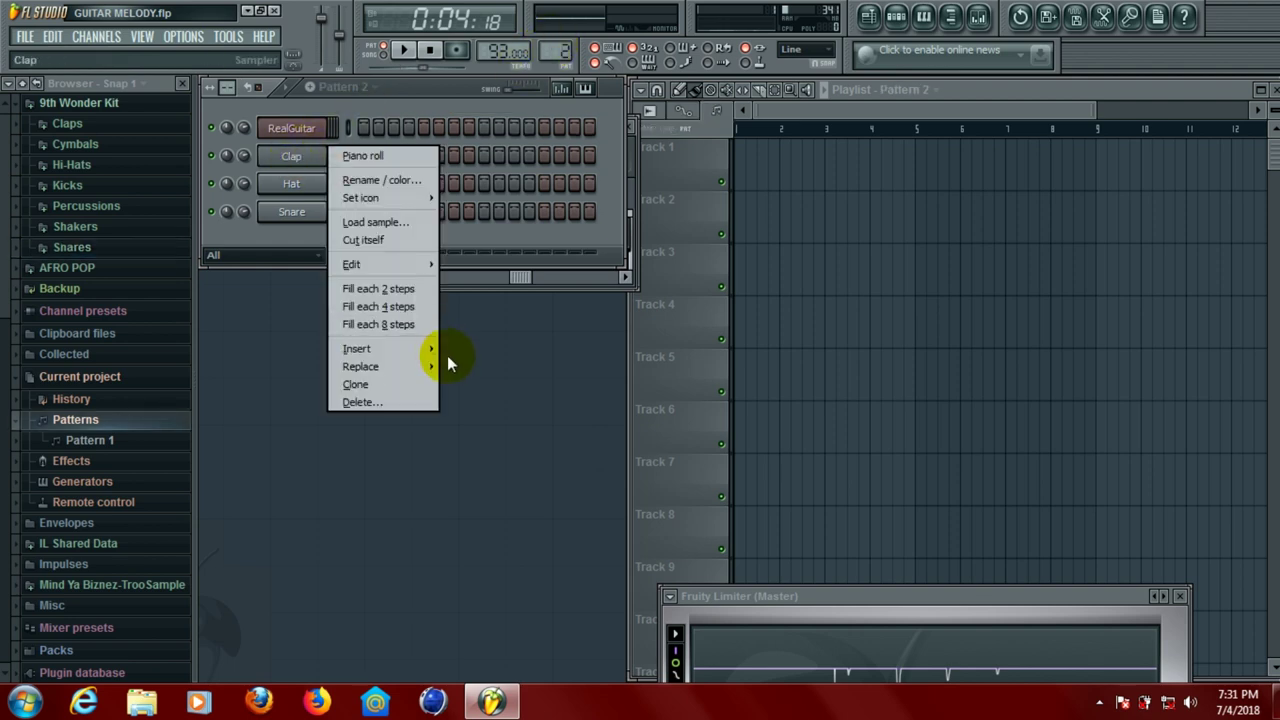
mouse_move(423, 366)
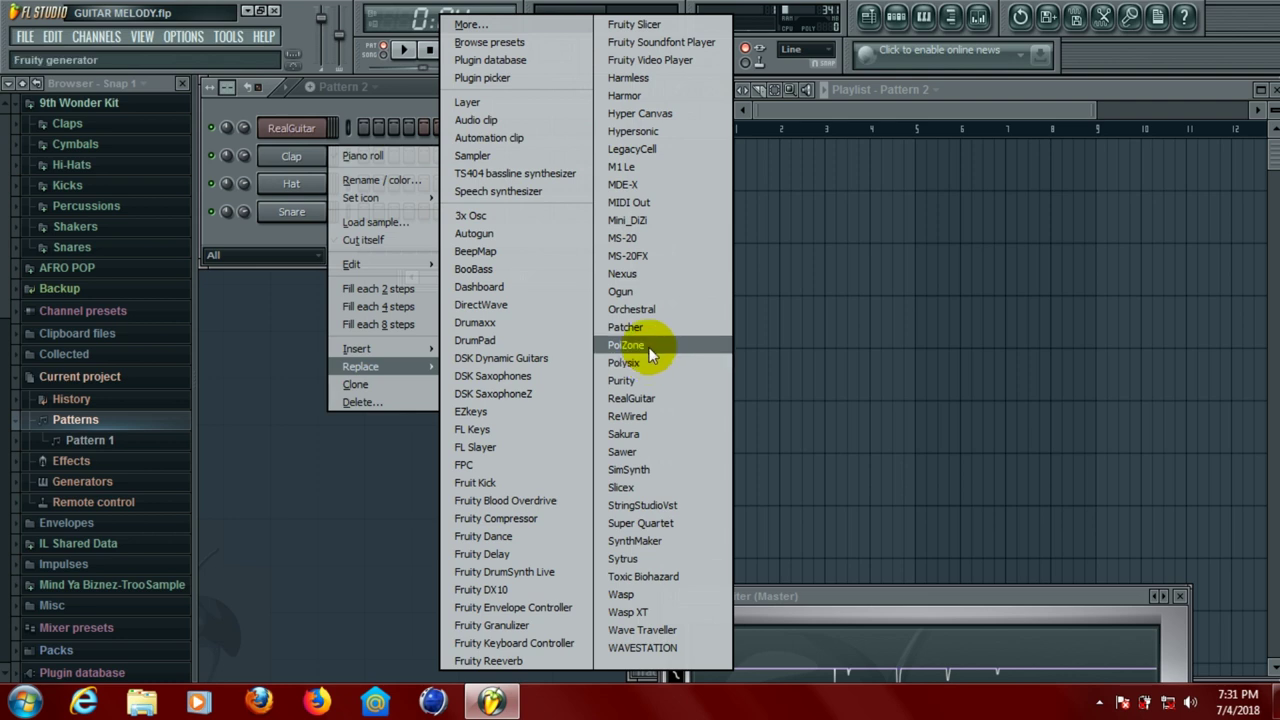
click(638, 381)
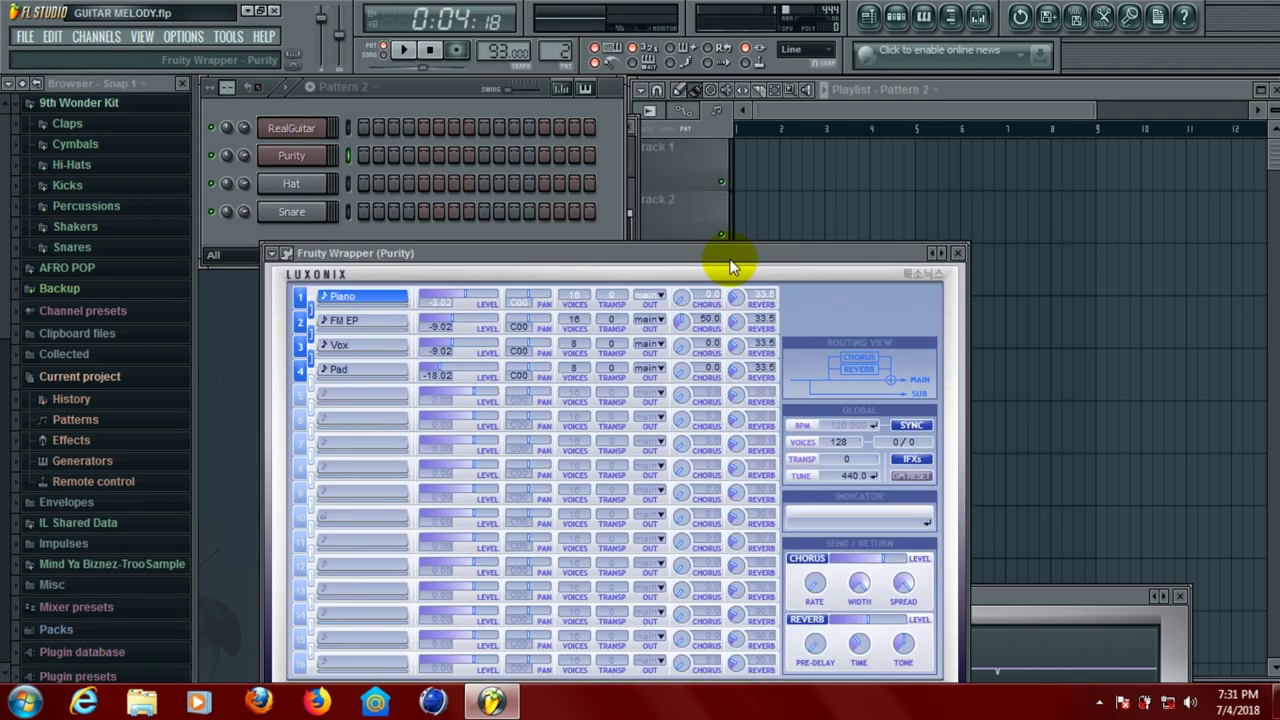
Load the Acoustic Grand preset from Purity's Piano category
mouse_move(730, 259)
mouse_down()
mouse_move(764, 186)
mouse_move(772, 103)
mouse_up()
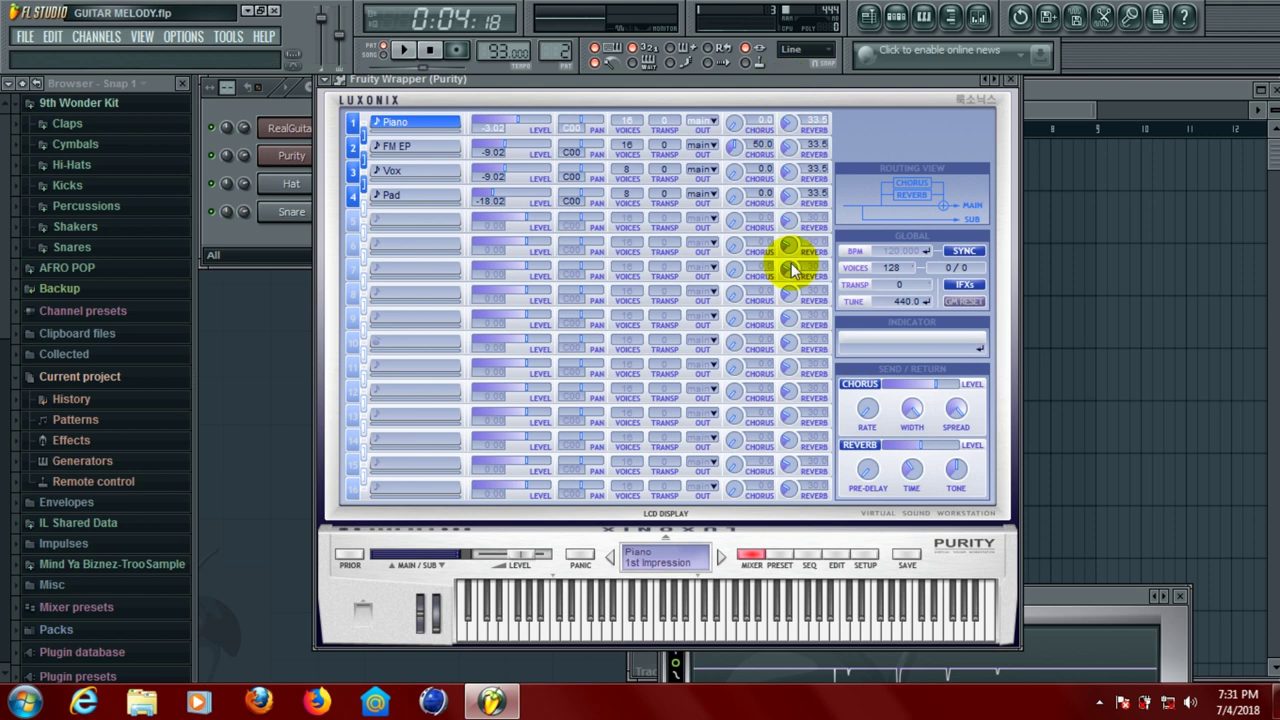
click(781, 563)
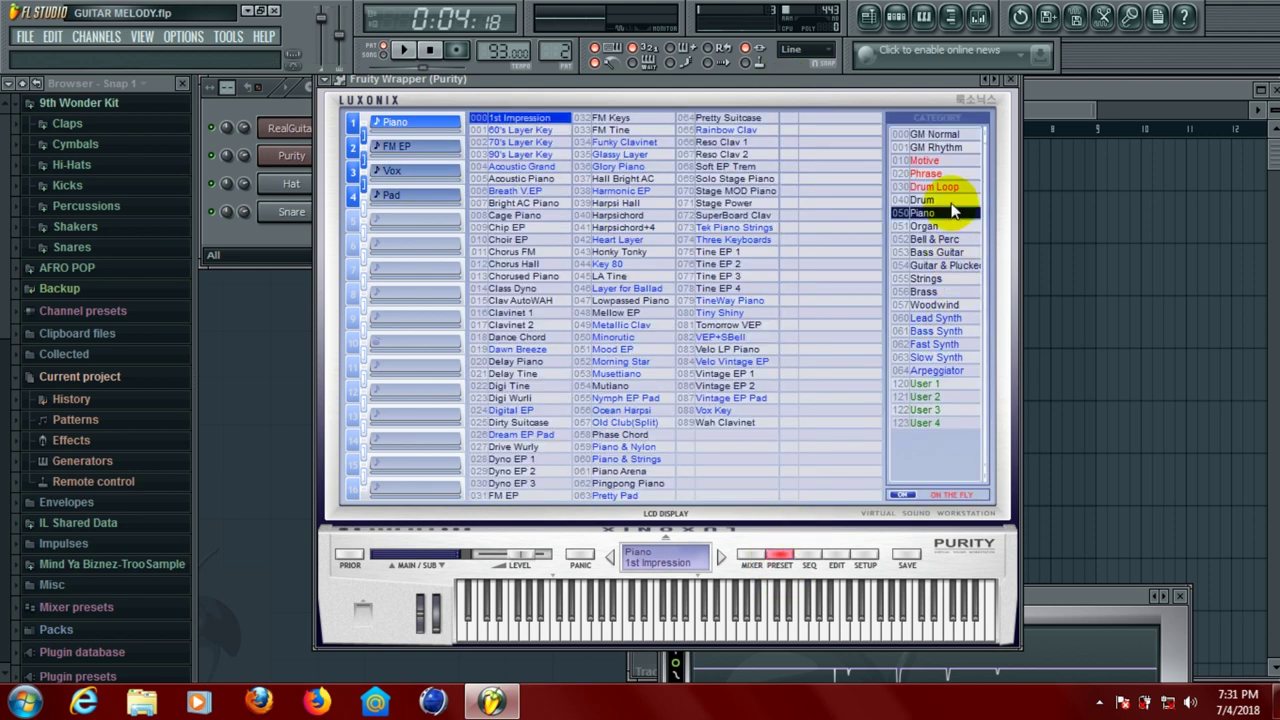
click(542, 165)
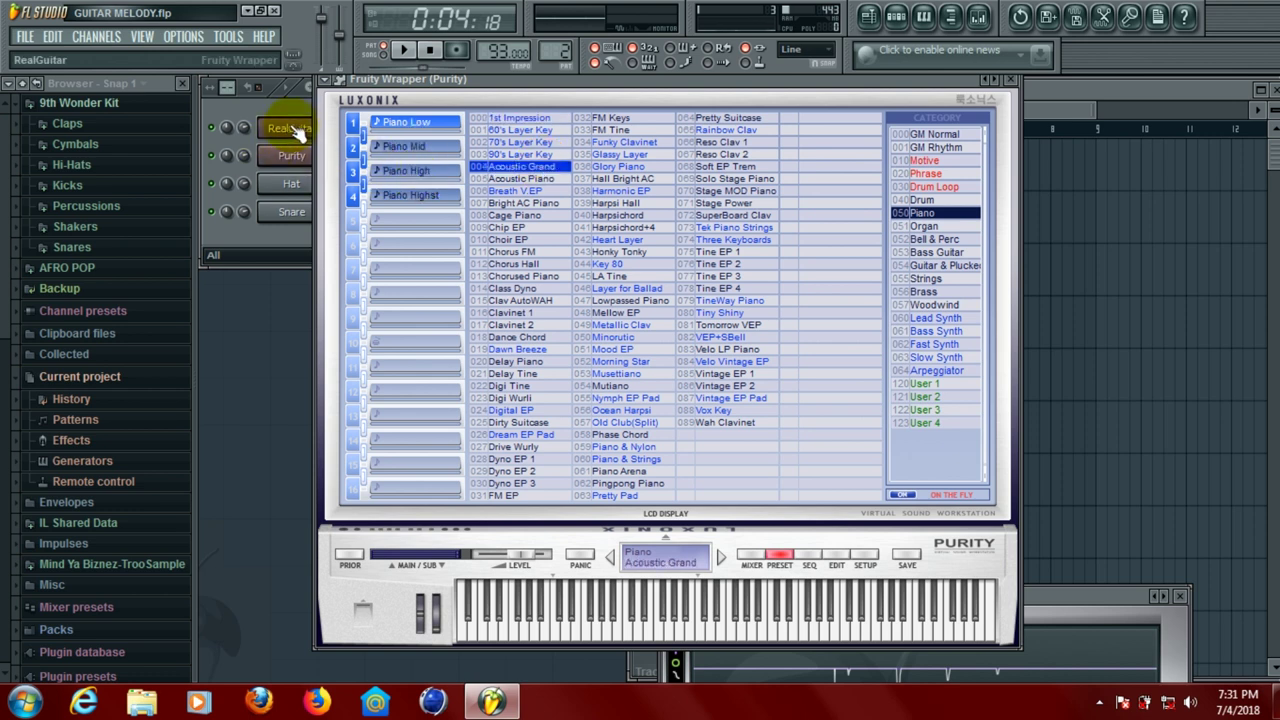
Open Purity's piano roll maximized, add a four-step C5, E5 and G5 chord at the start of bar 1, and play it
right_click(289, 158)
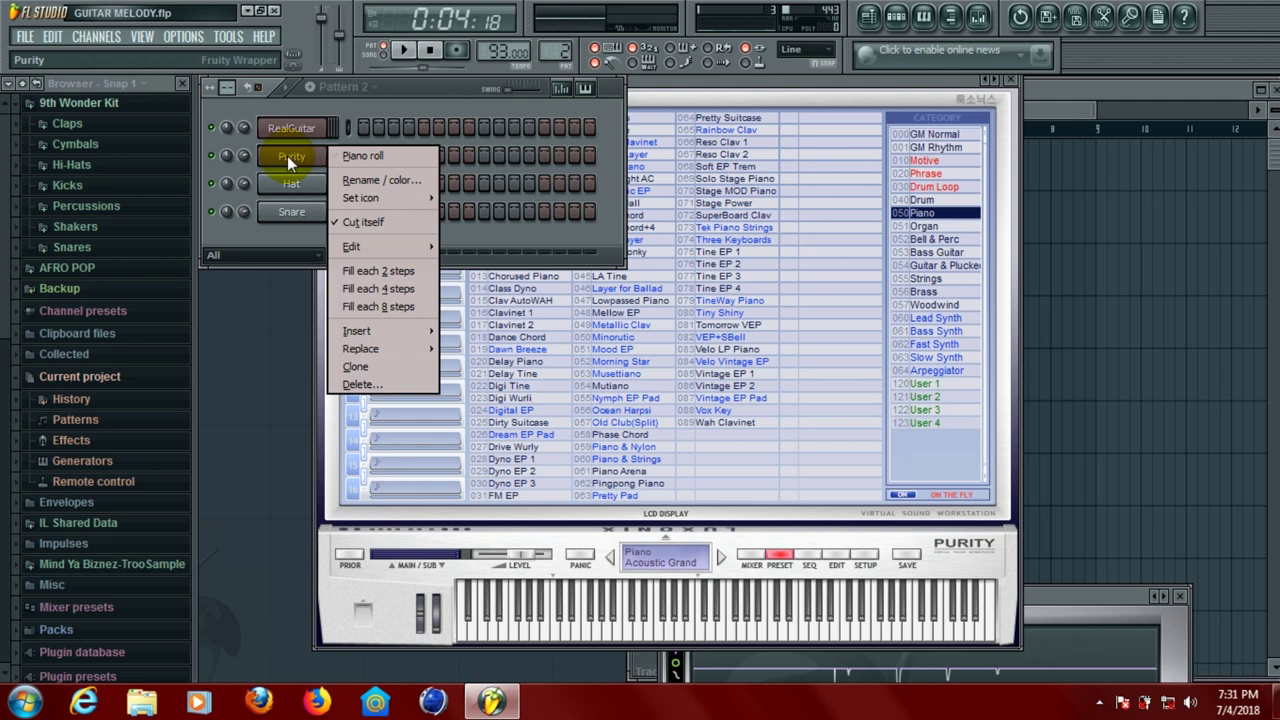
click(372, 151)
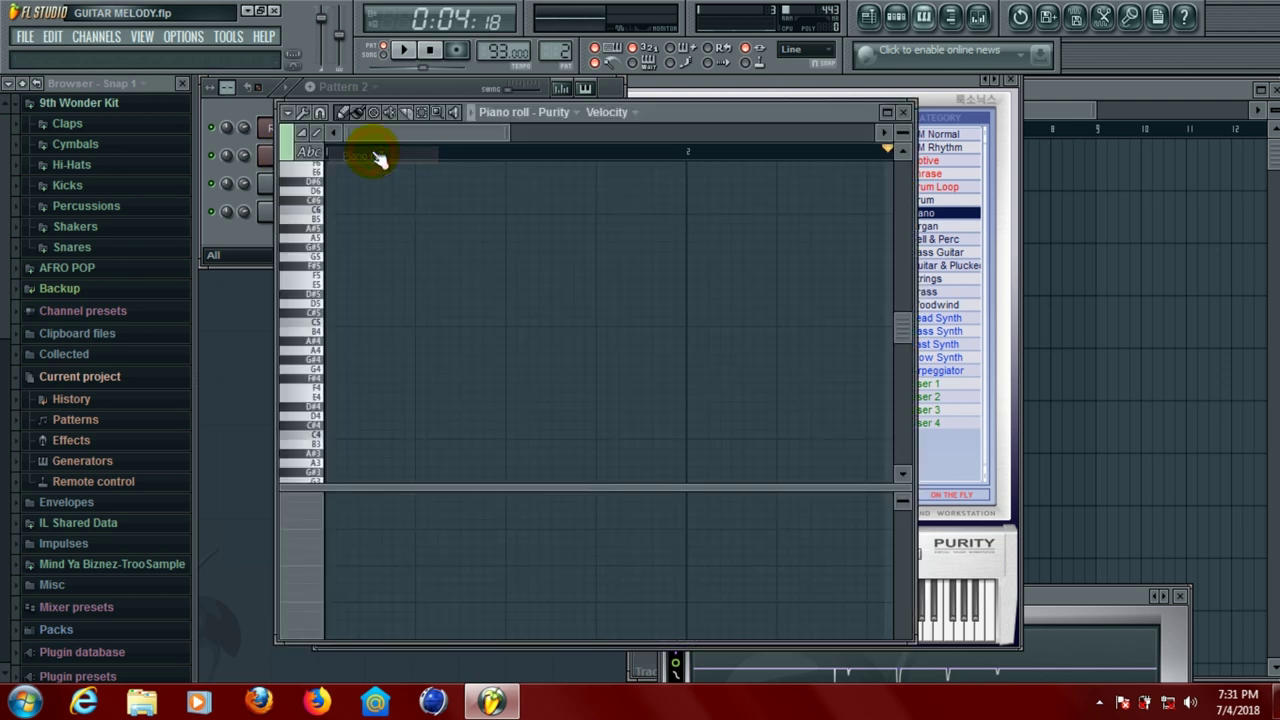
click(888, 112)
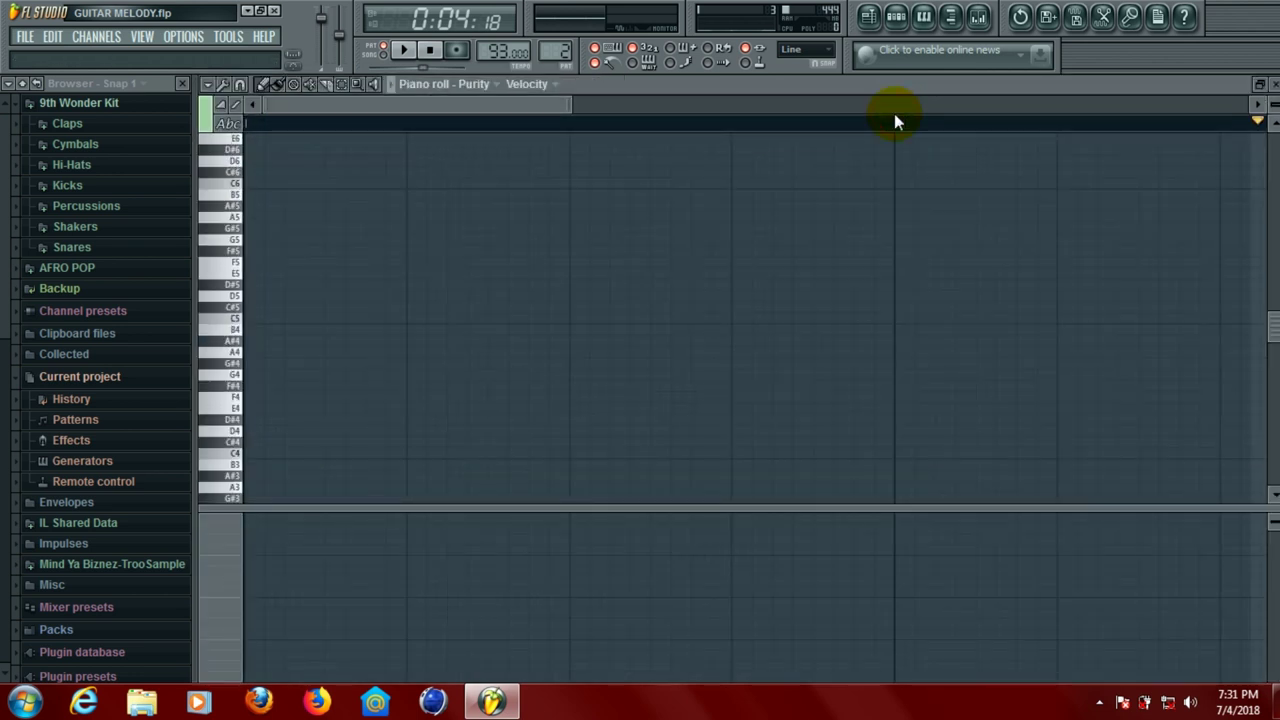
click(245, 318)
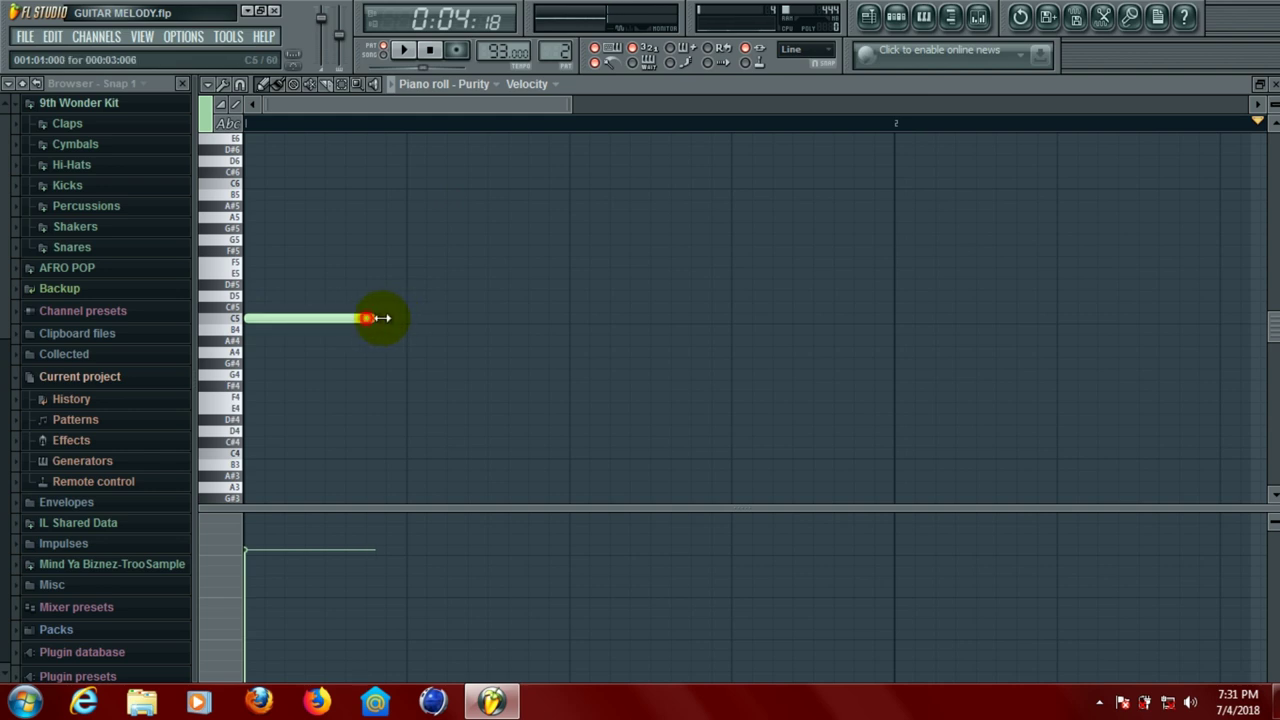
click(250, 272)
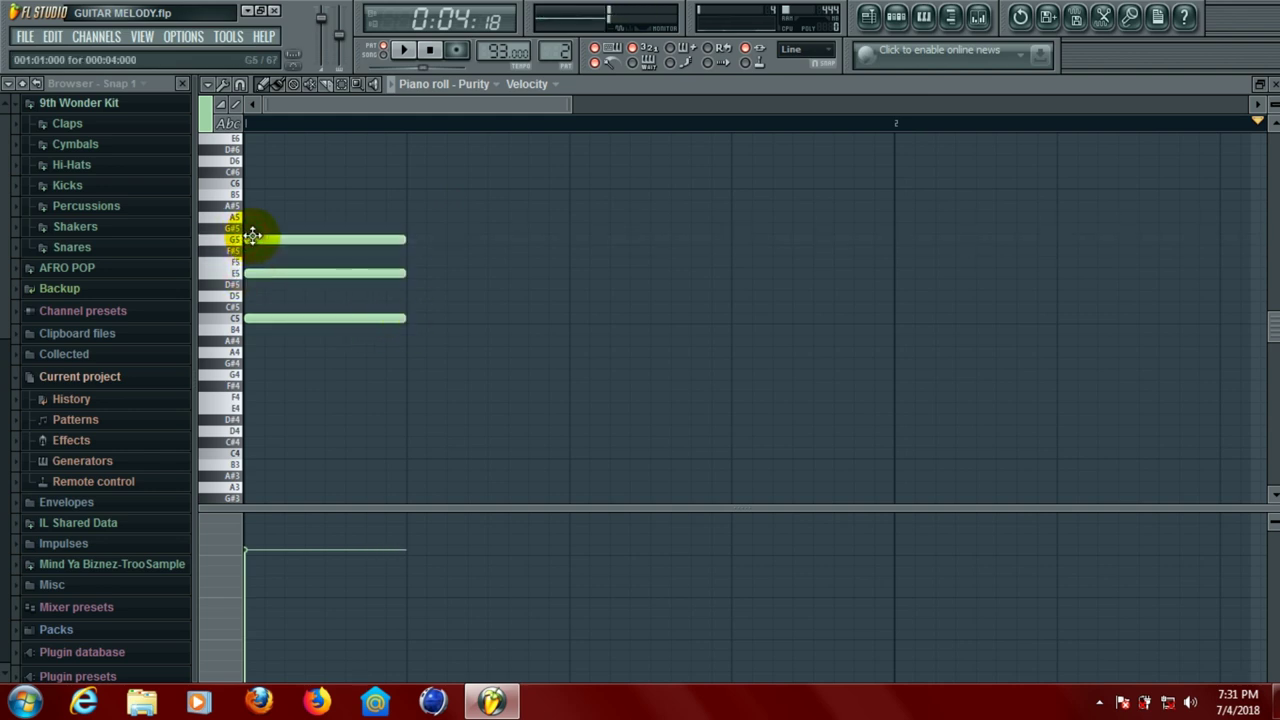
key(space)
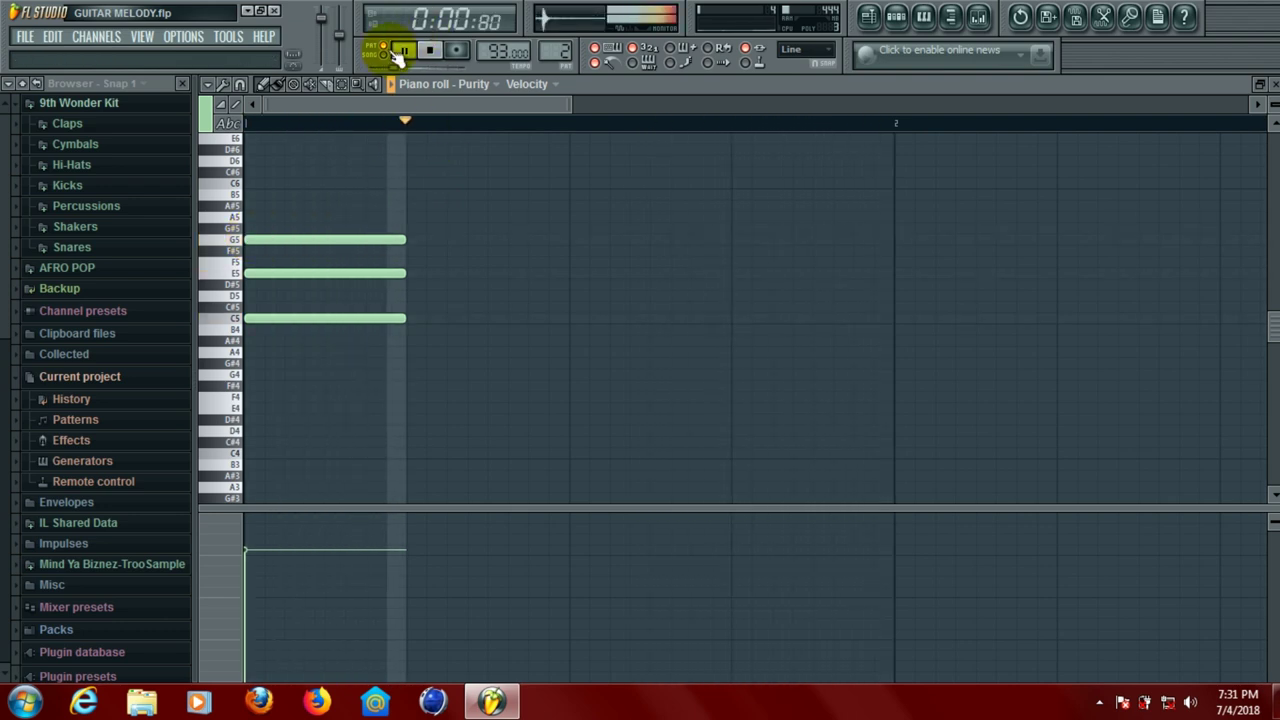
key(space)
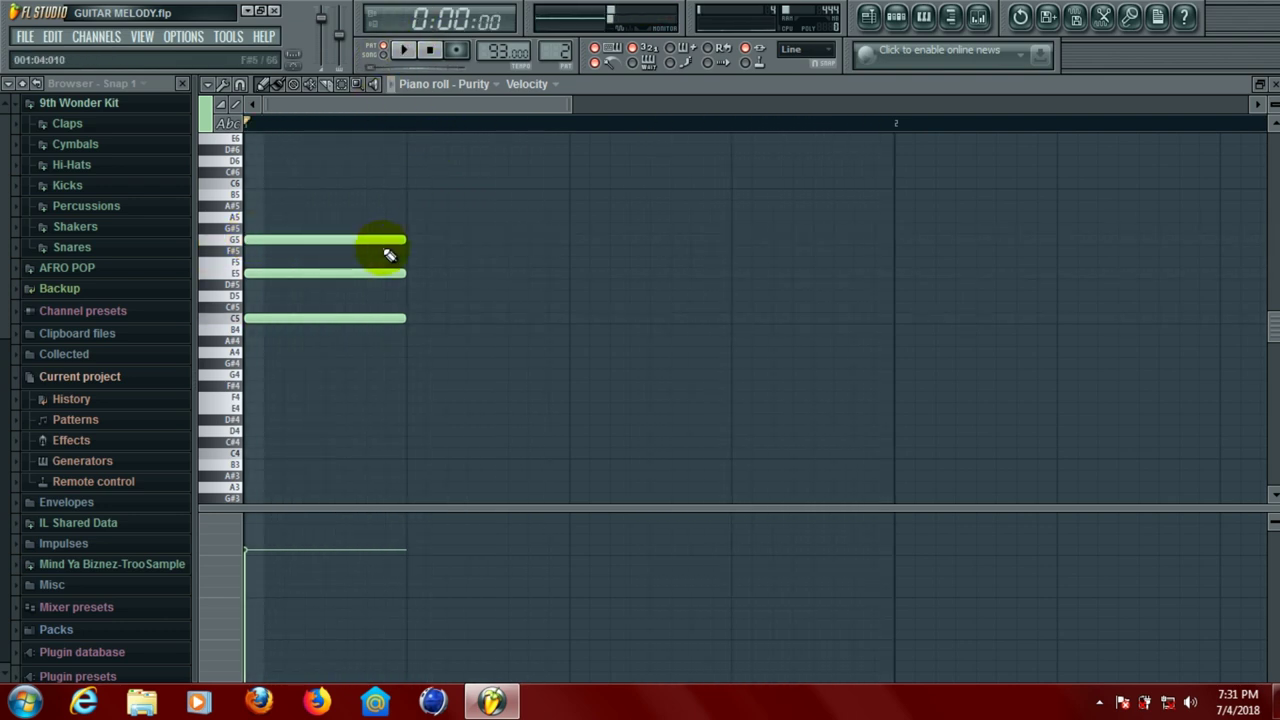
Add a four-step C5, E5 and A5 chord from step 5 of bar 1, play both chords, and stop the playback
click(409, 317)
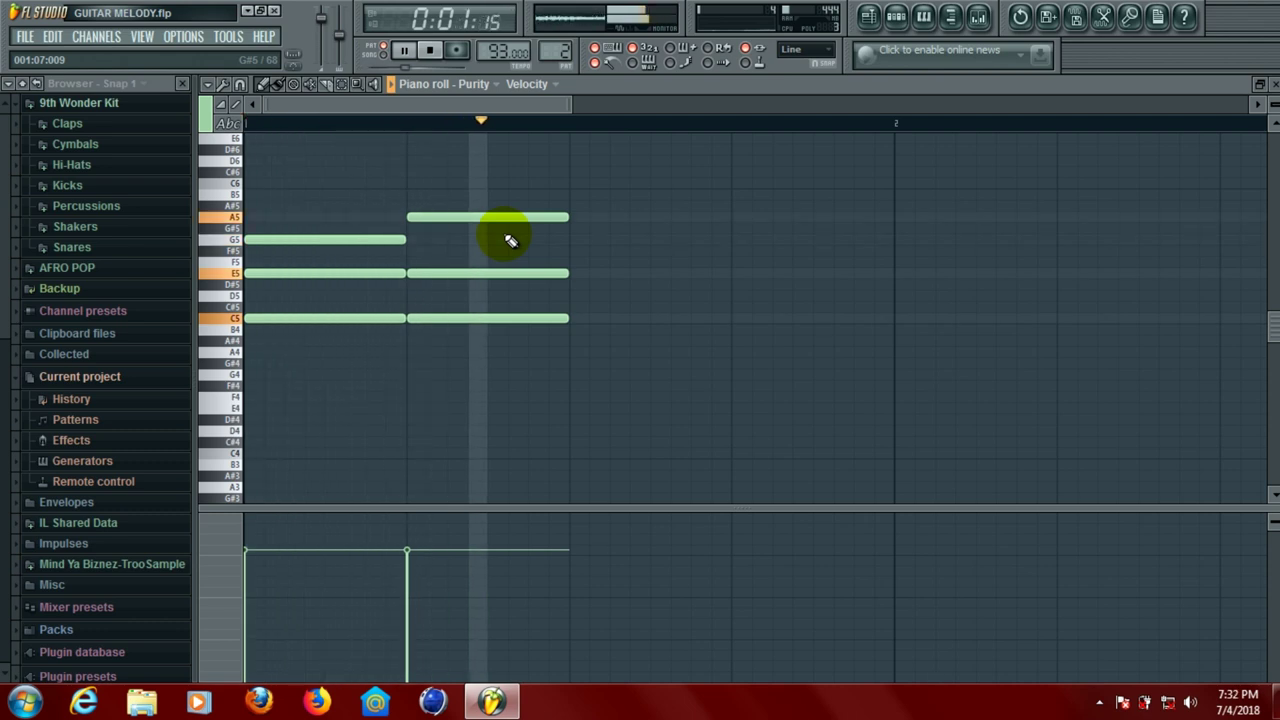
key(space)
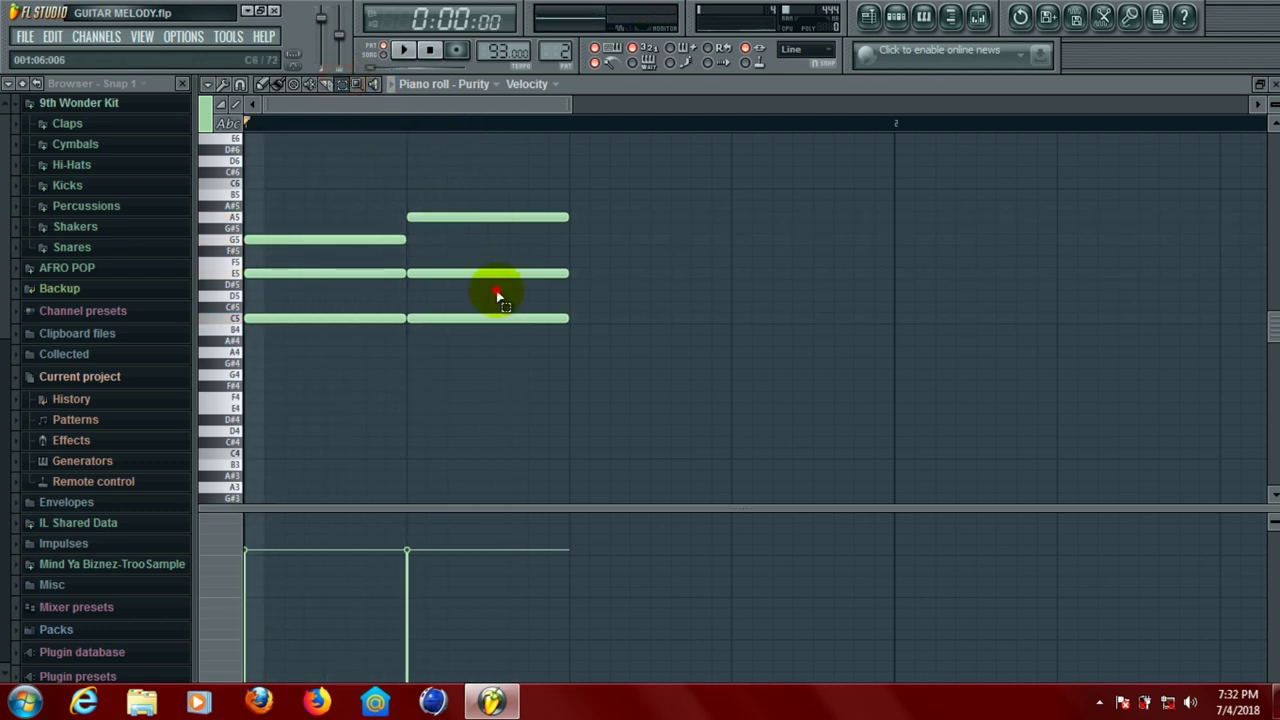
Move the second chord to step 9 of bar 1, lengthen both chords to eight steps, and play them
drag(466, 208, 558, 460)
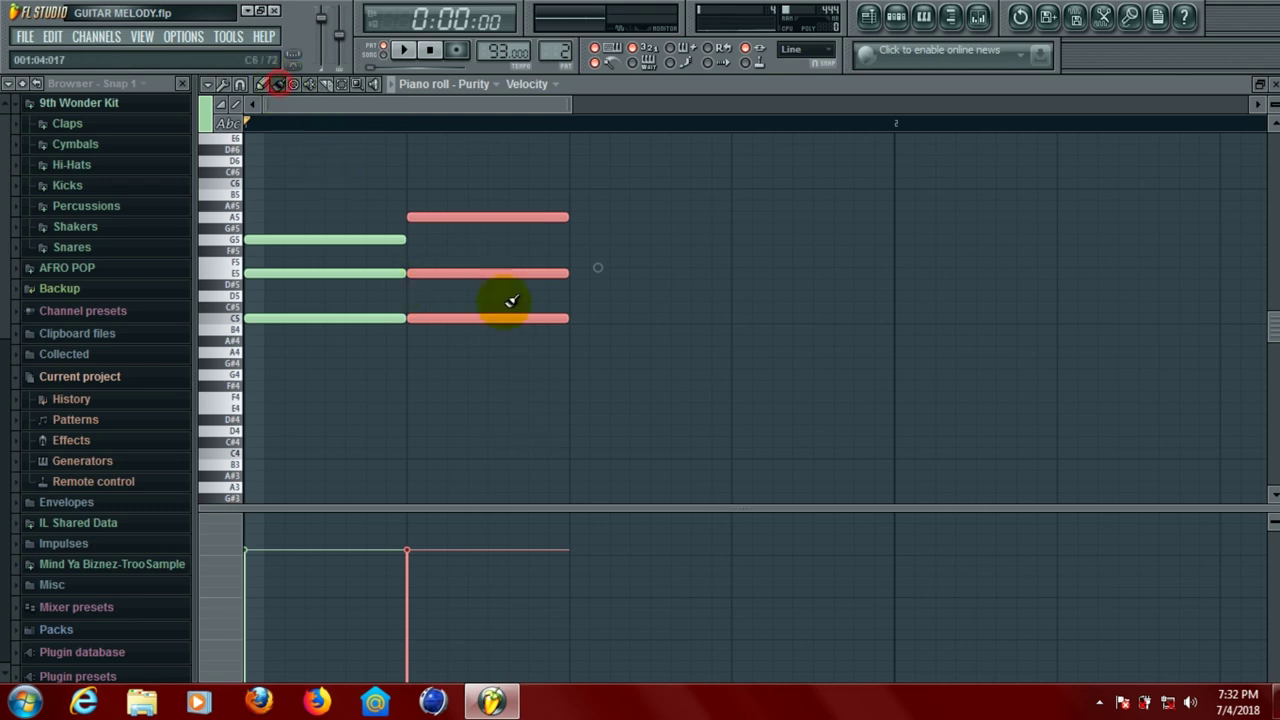
drag(508, 319, 668, 316)
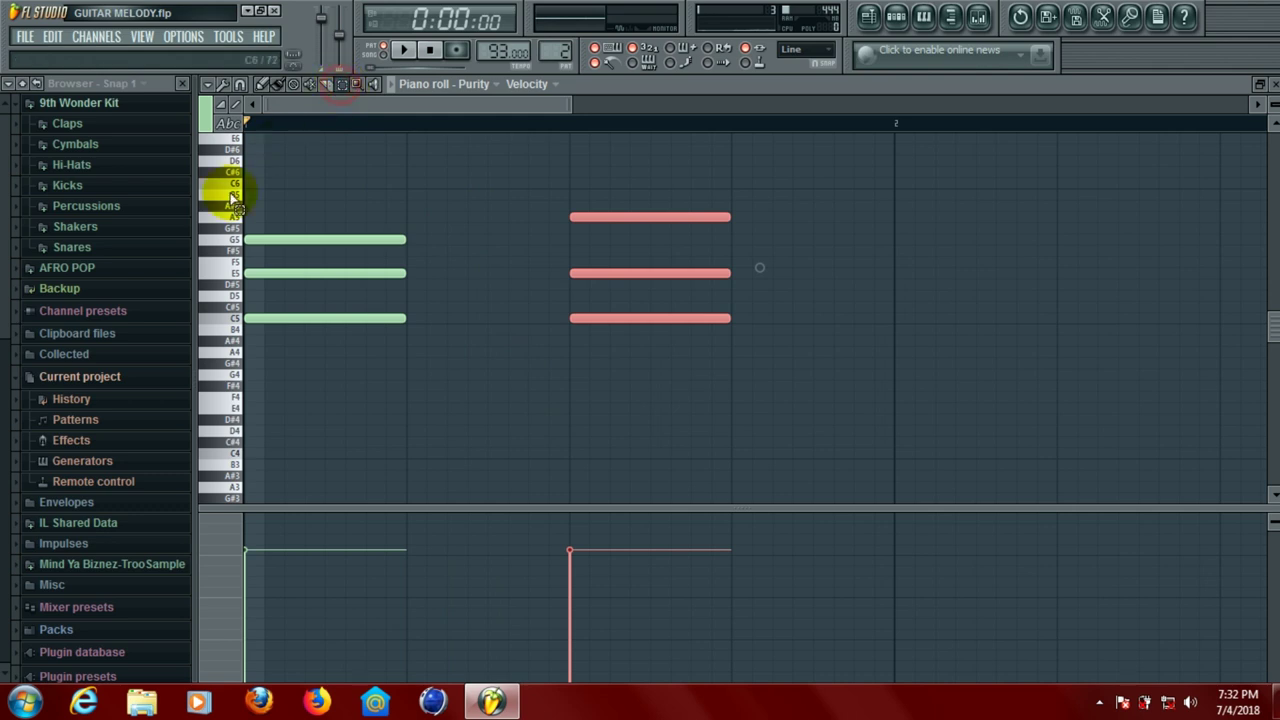
drag(297, 172, 705, 348)
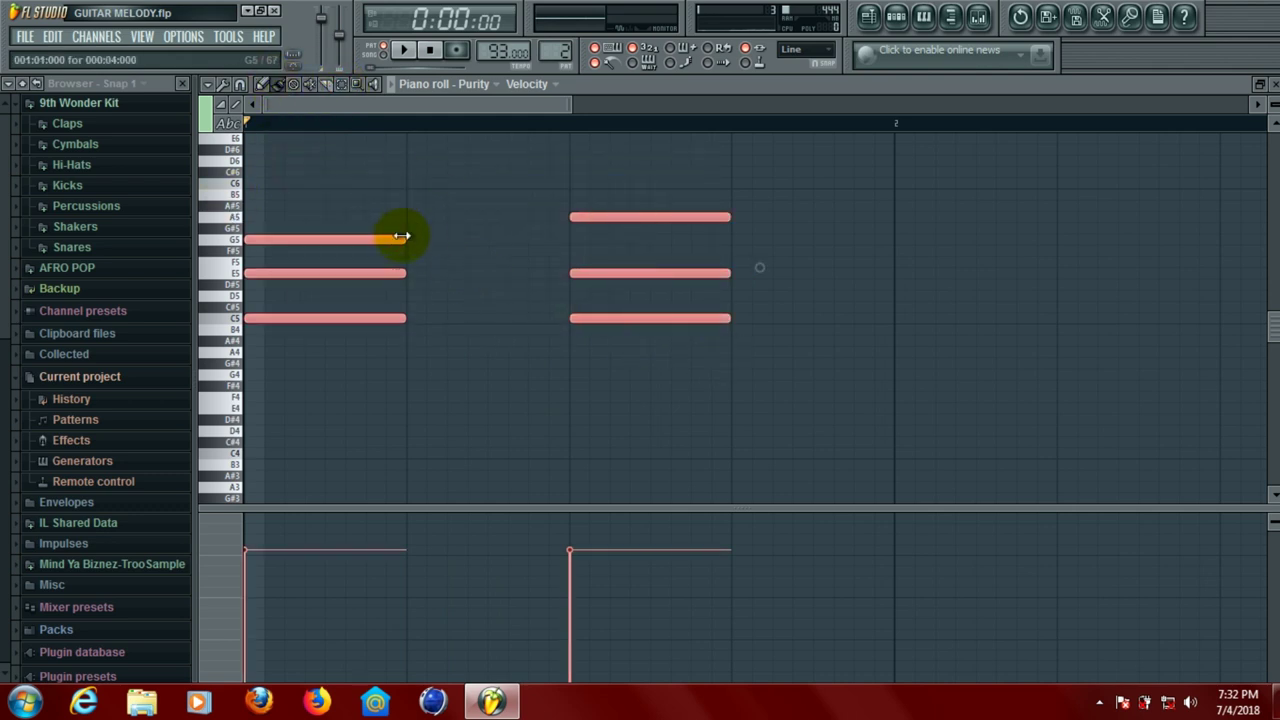
drag(401, 236, 606, 227)
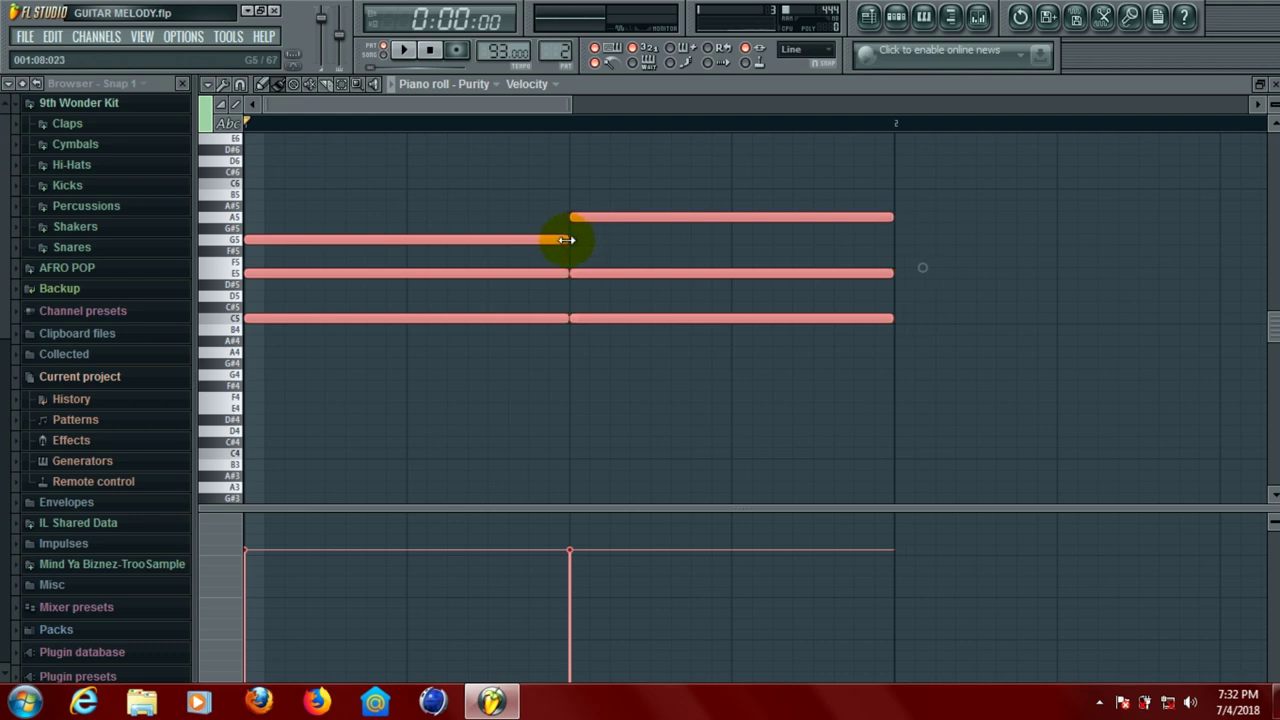
key(space)
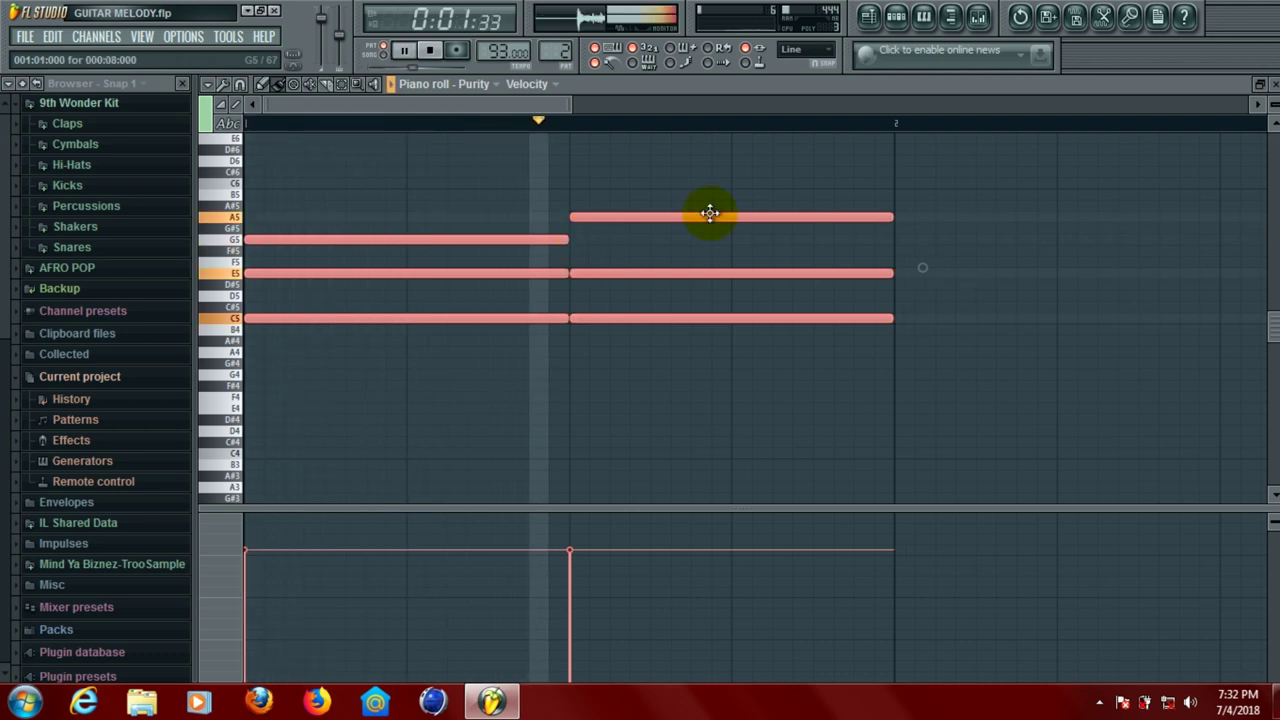
key(space)
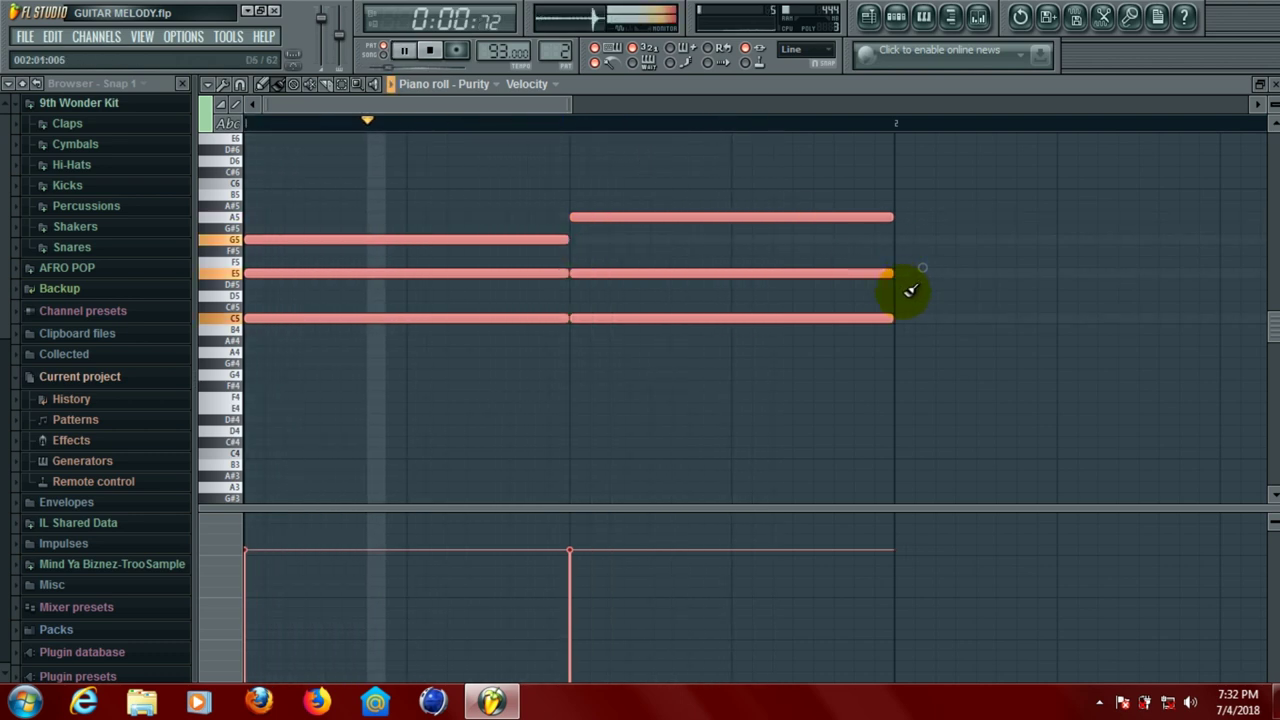
click(905, 295)
click(897, 250)
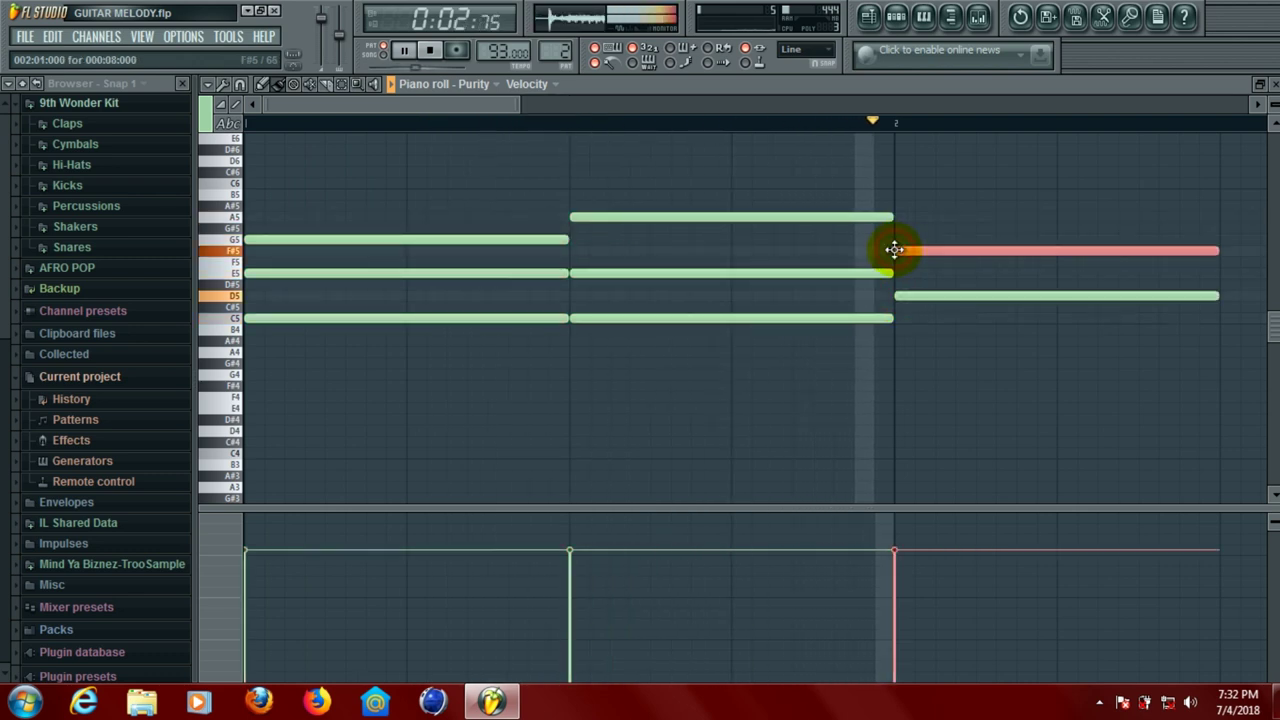
drag(920, 255, 920, 265)
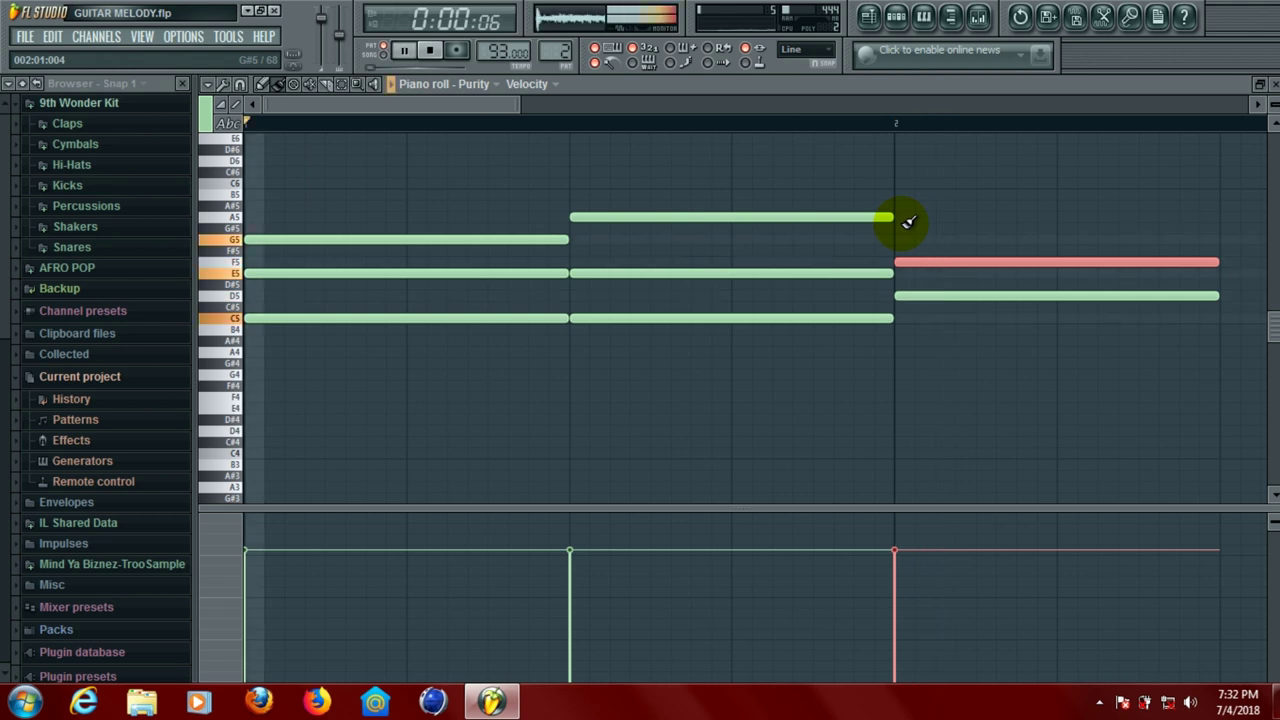
drag(927, 302, 922, 320)
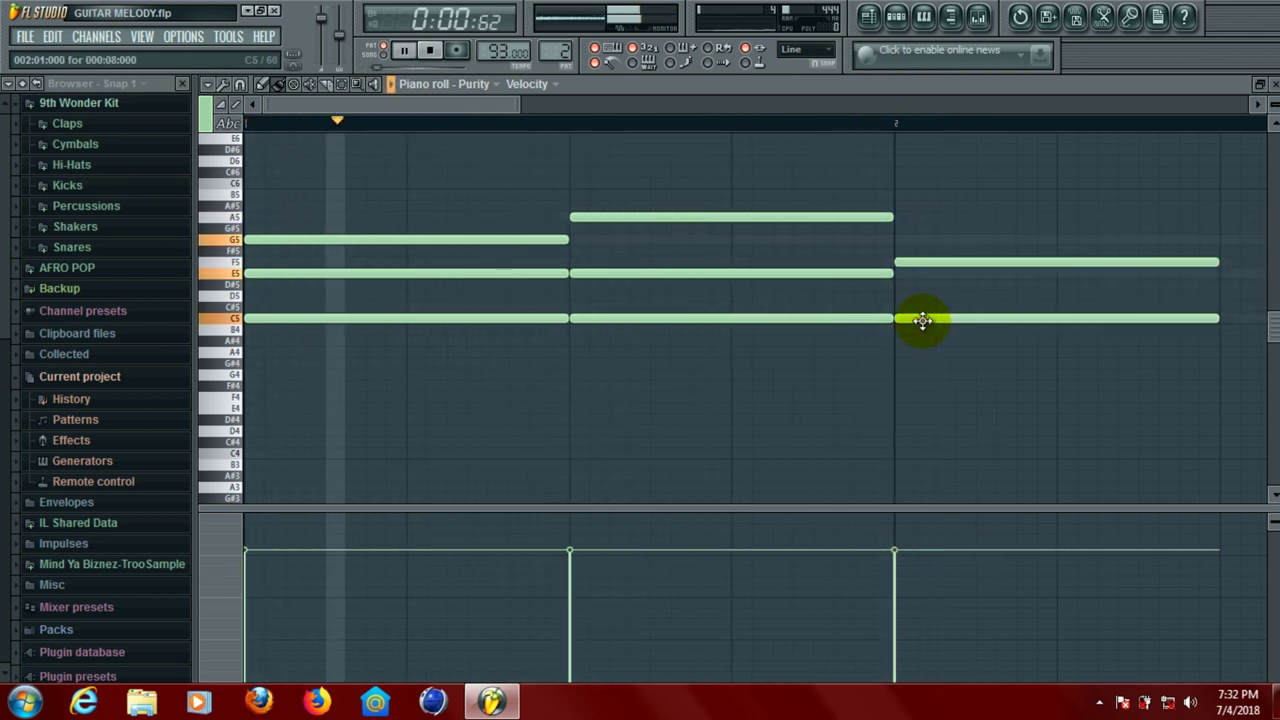
drag(920, 263, 921, 279)
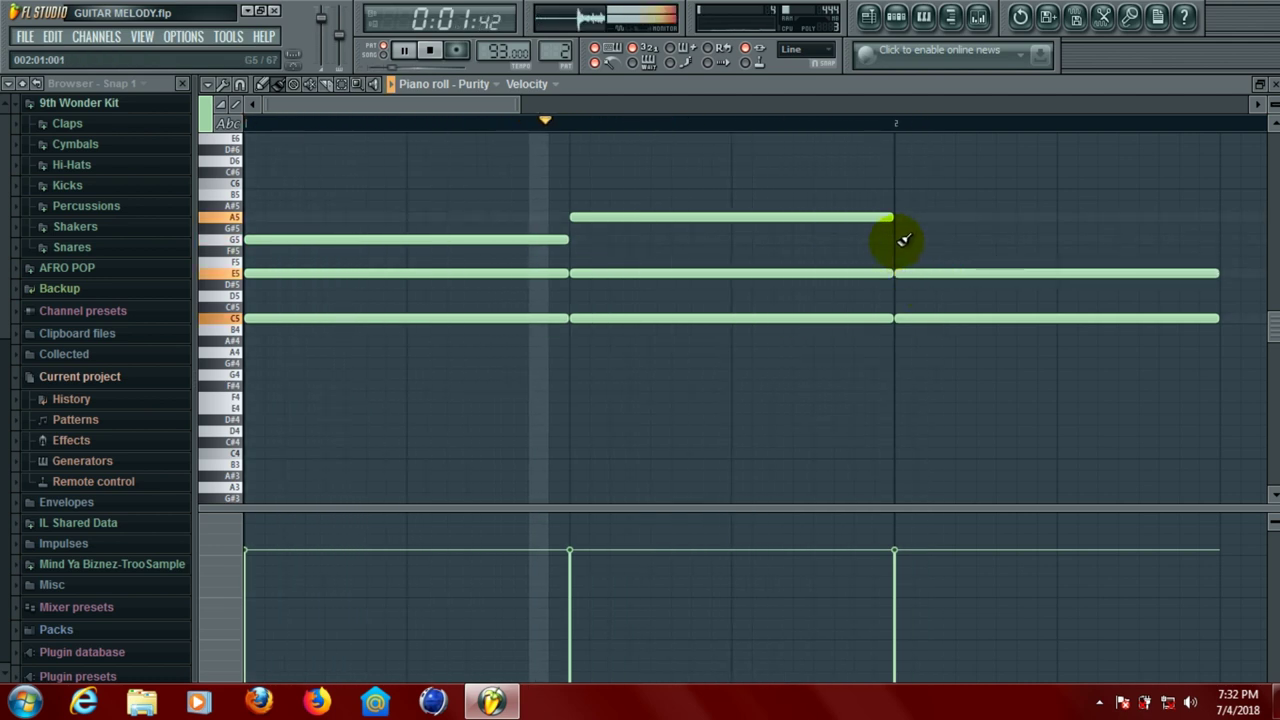
click(903, 240)
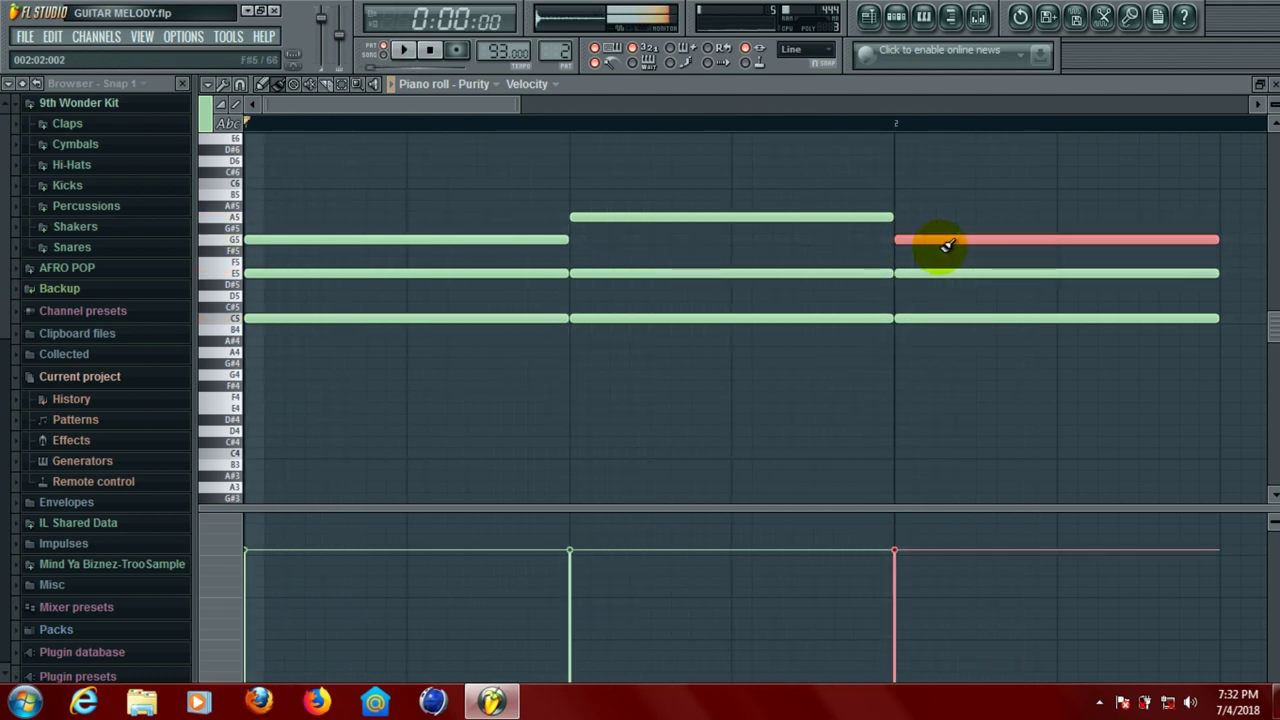
drag(918, 320, 920, 343)
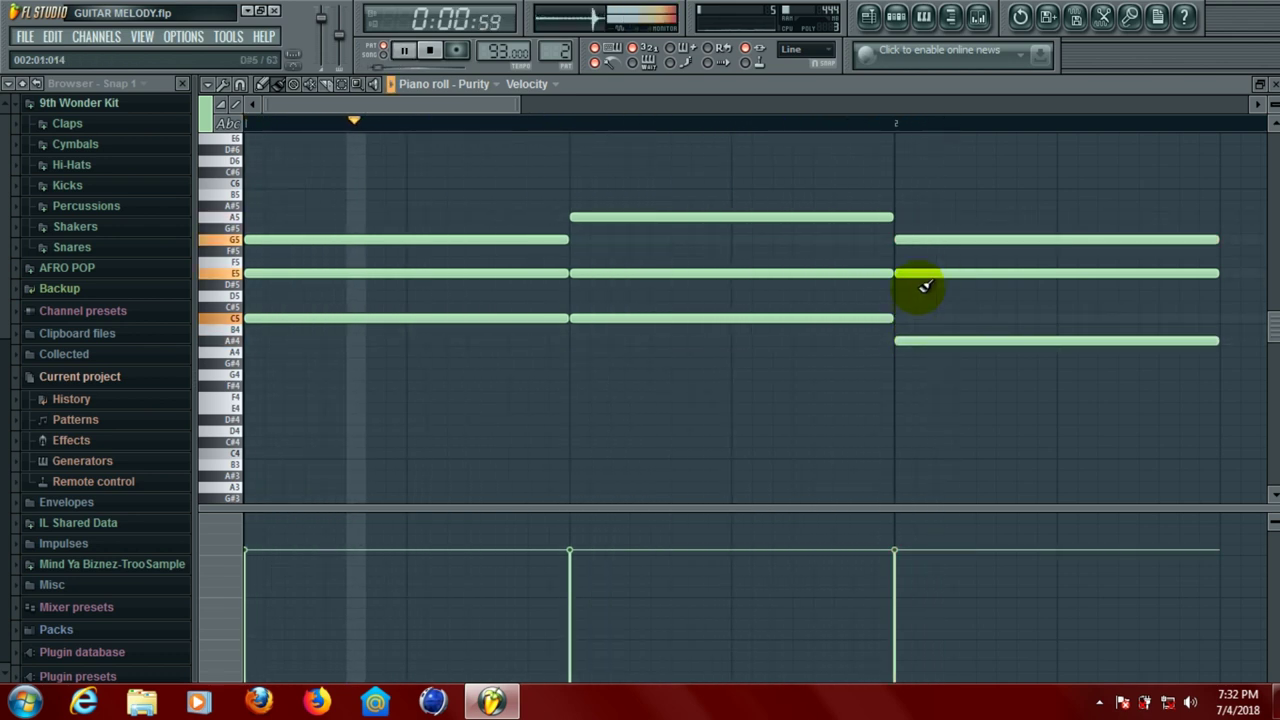
drag(914, 277, 915, 300)
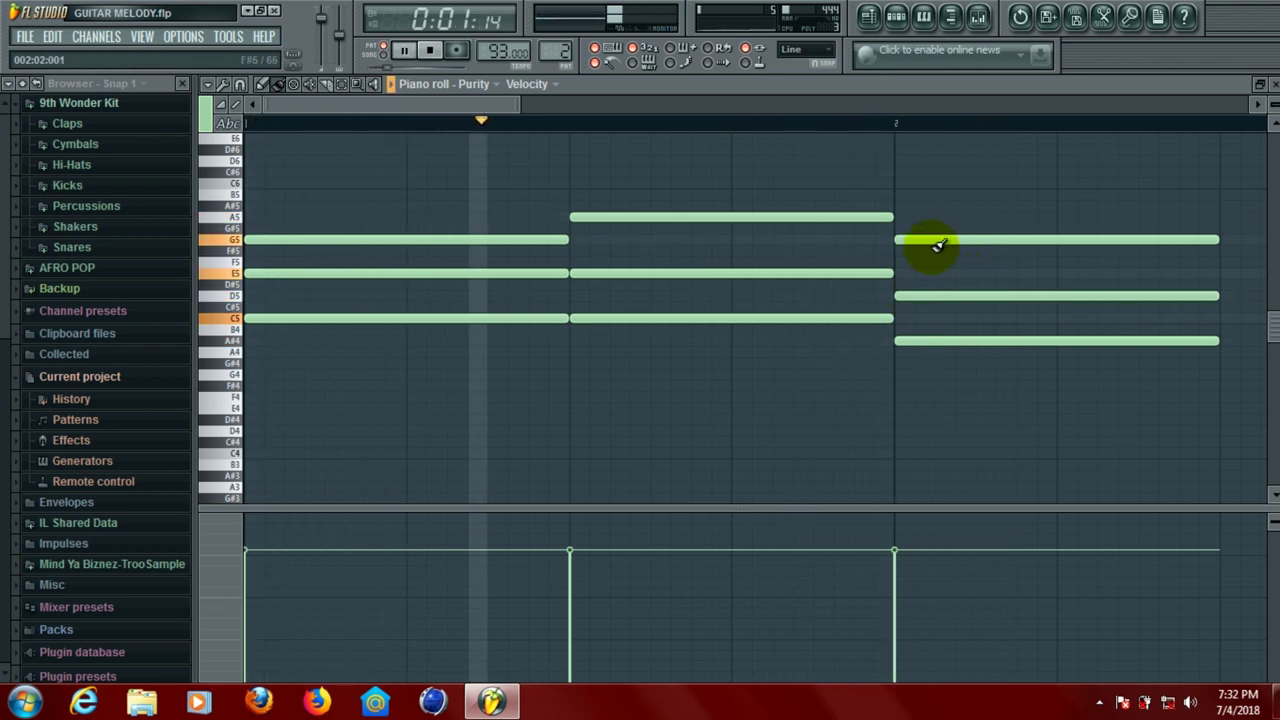
drag(923, 240, 922, 256)
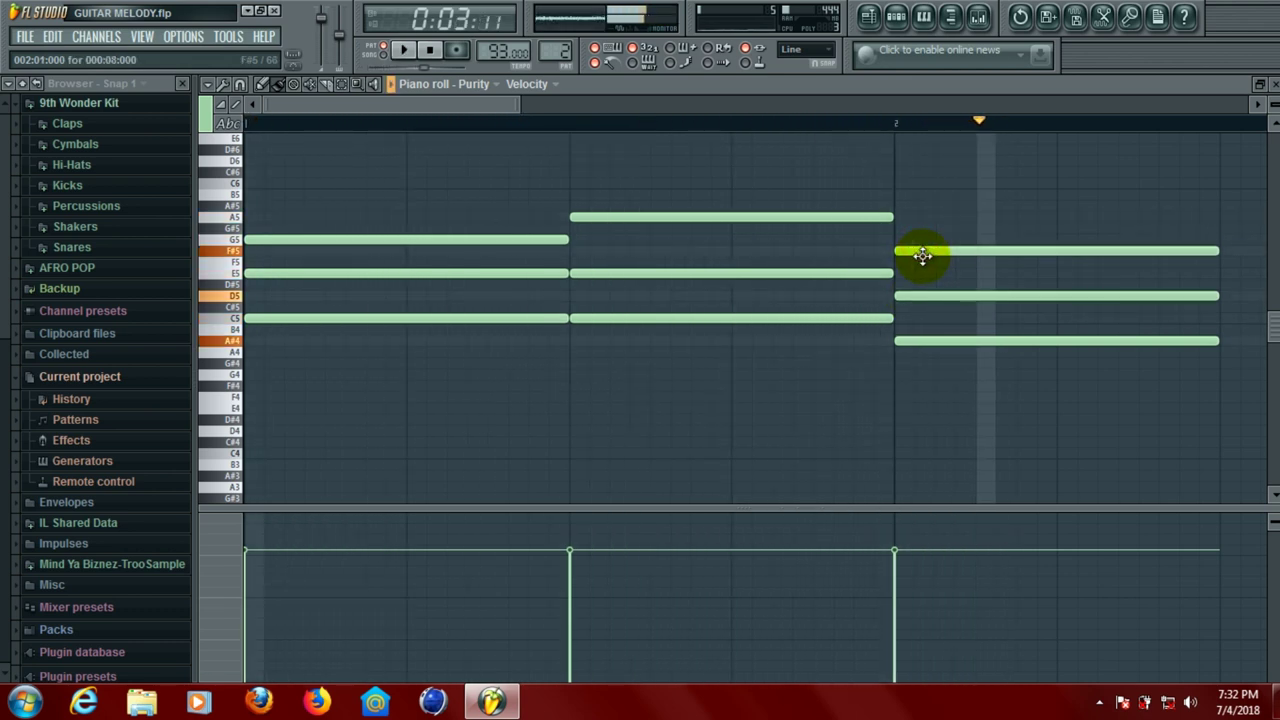
right_click(923, 258)
right_click(925, 296)
right_click(927, 341)
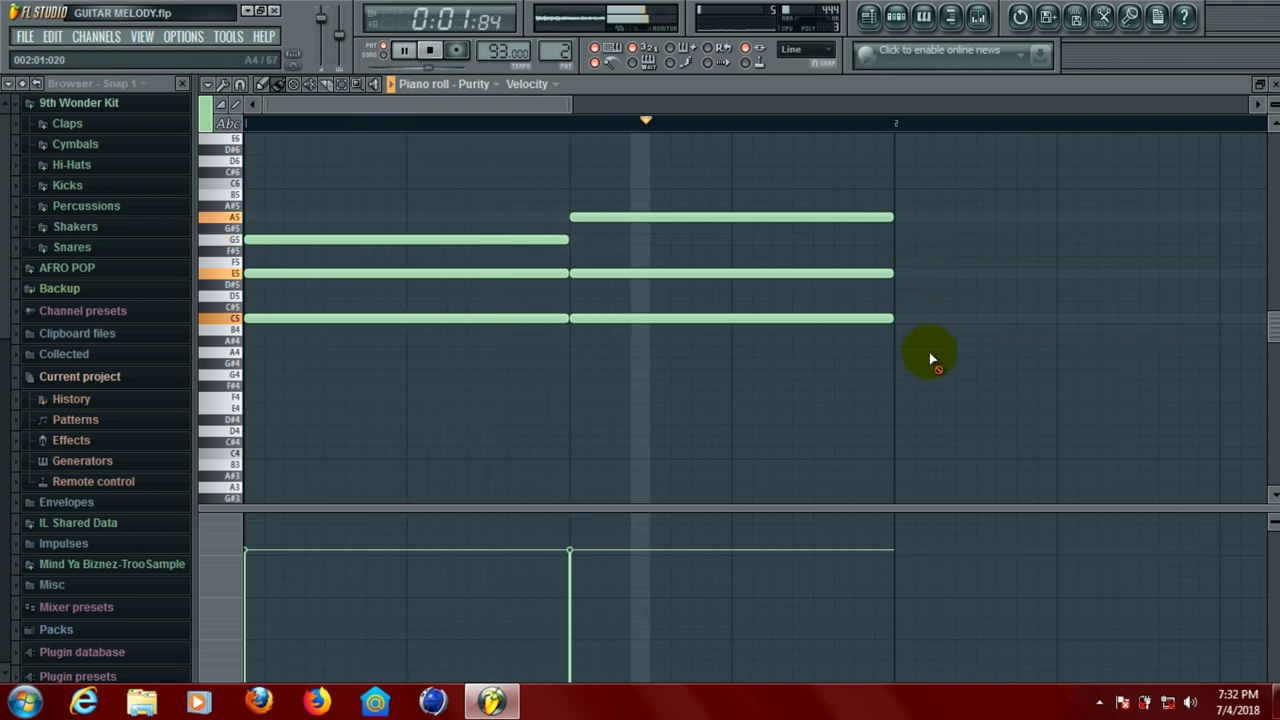
key(space)
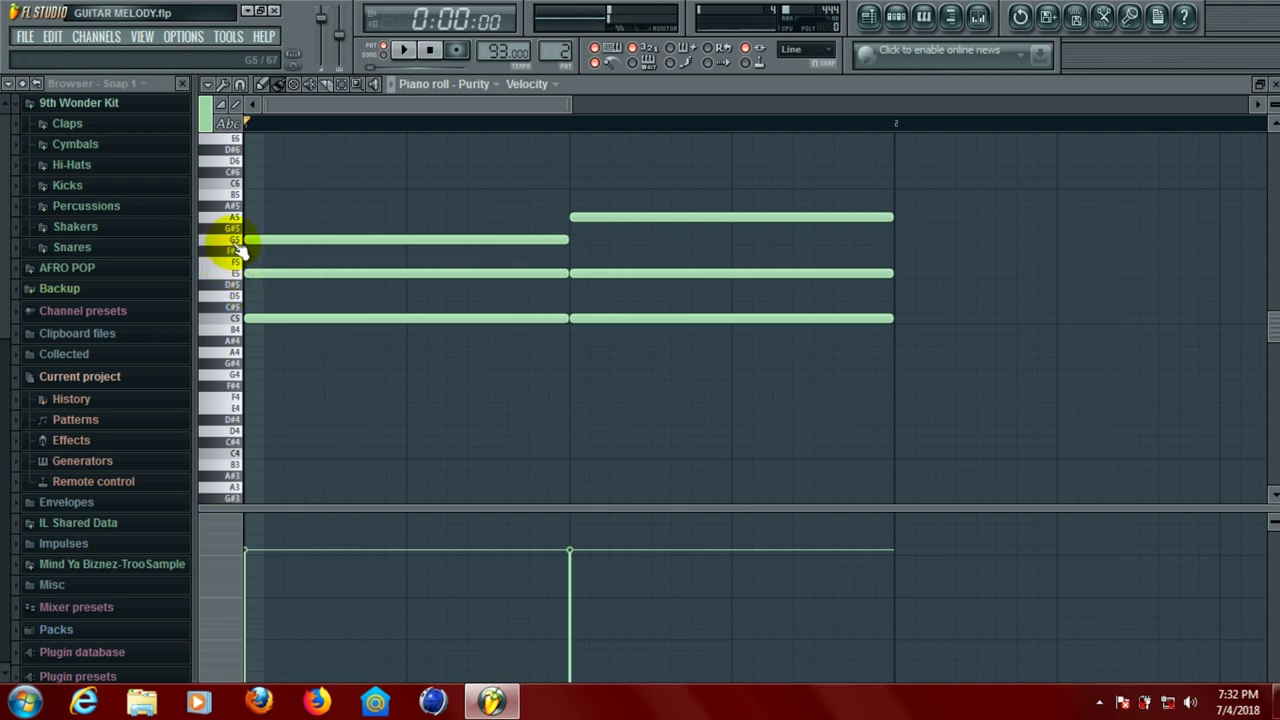
Add an eight-step G5, B5 and D6 chord at the start of bar 2, playing the progression while placing notes
click(895, 240)
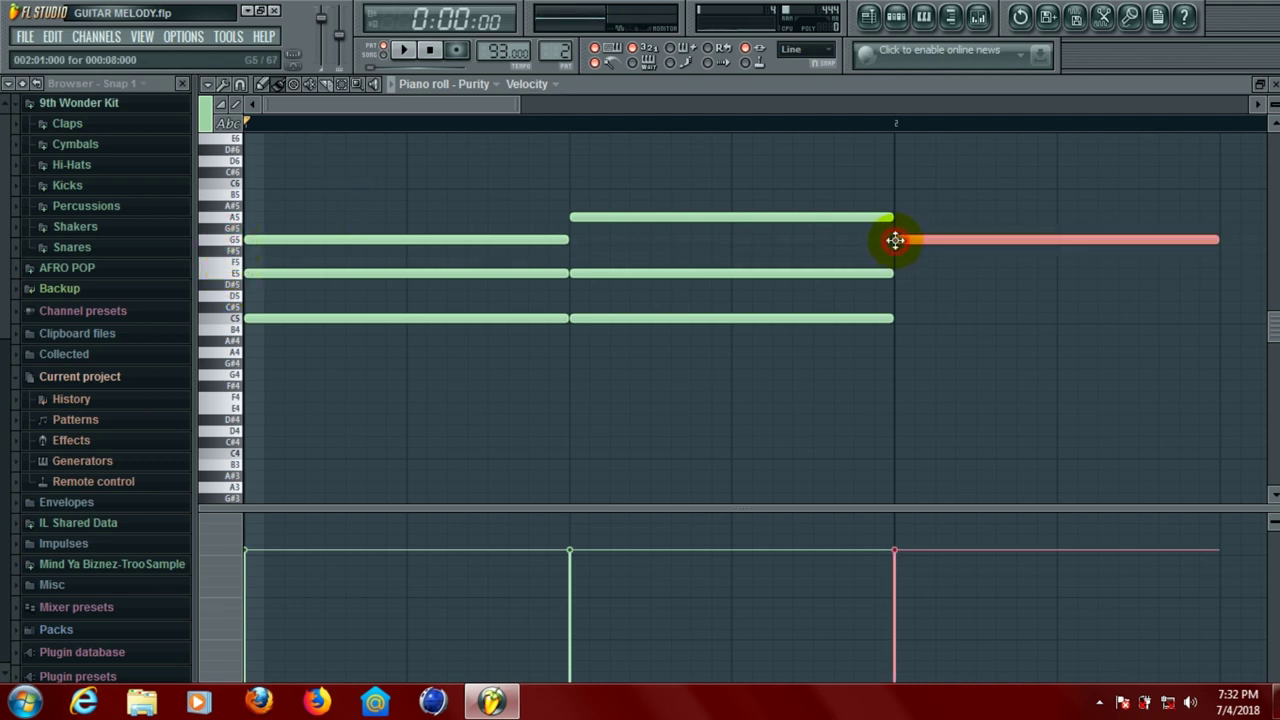
key(space)
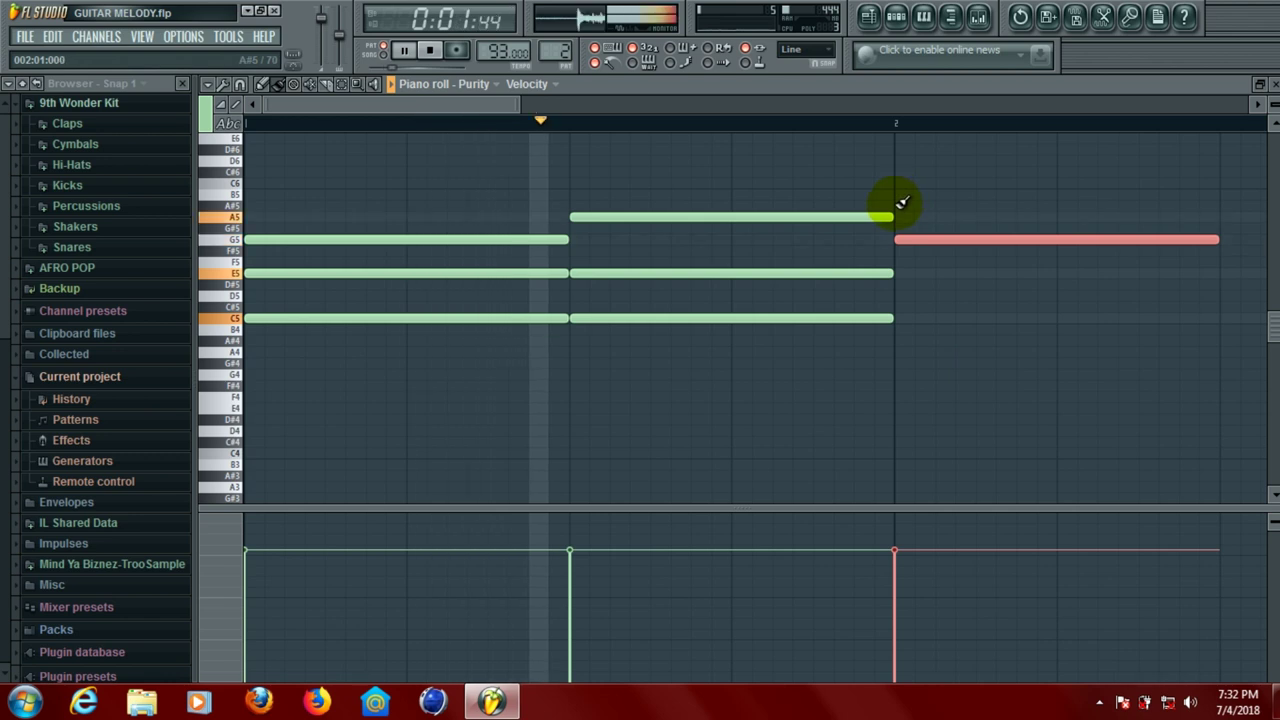
click(897, 205)
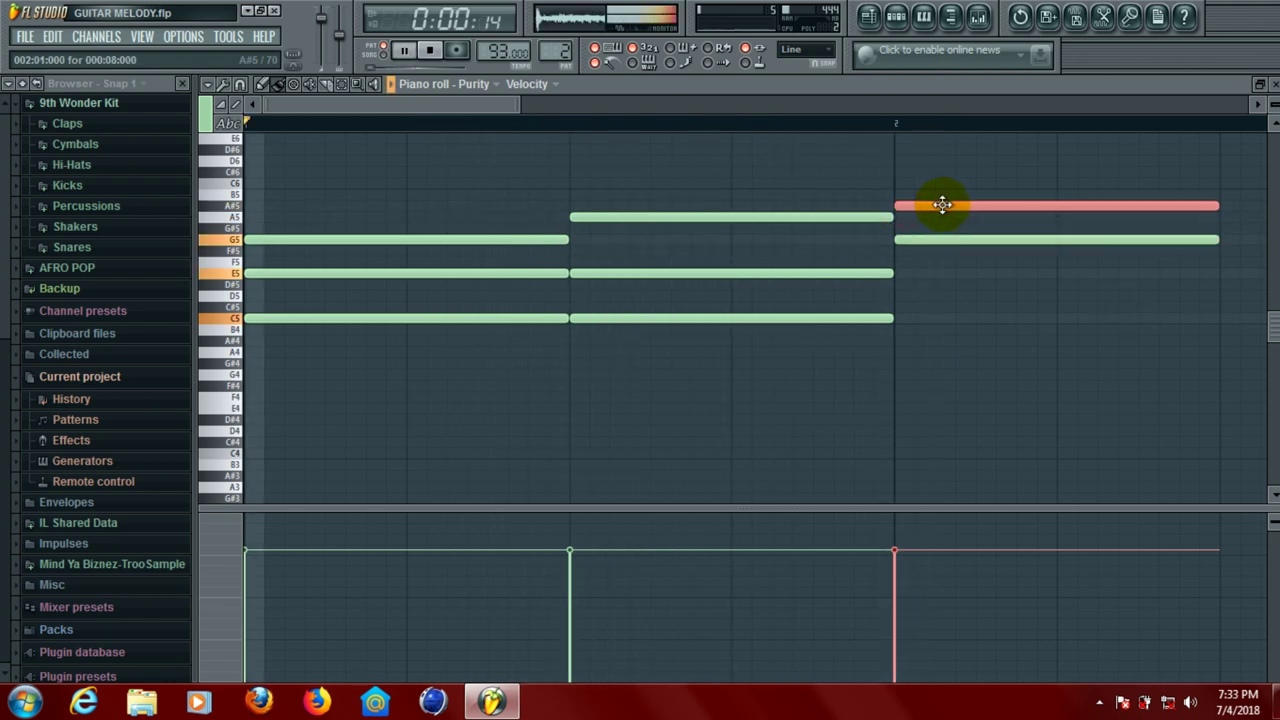
drag(942, 205, 942, 190)
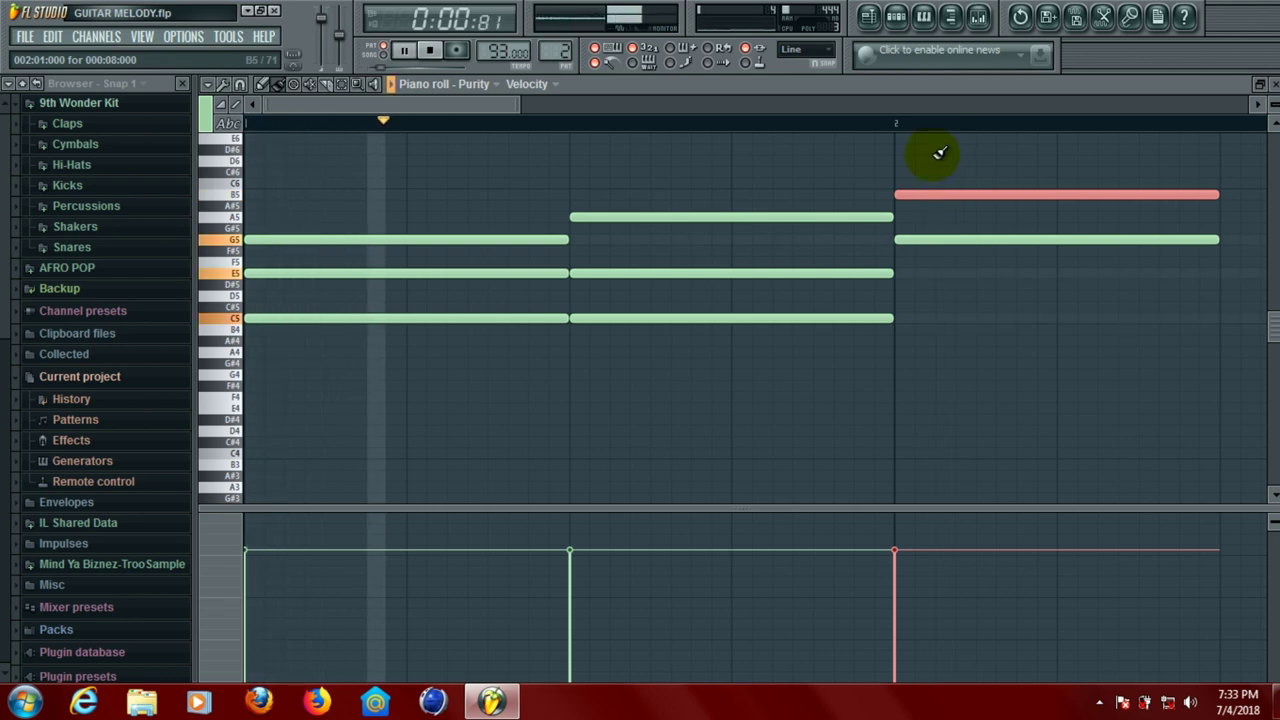
click(897, 160)
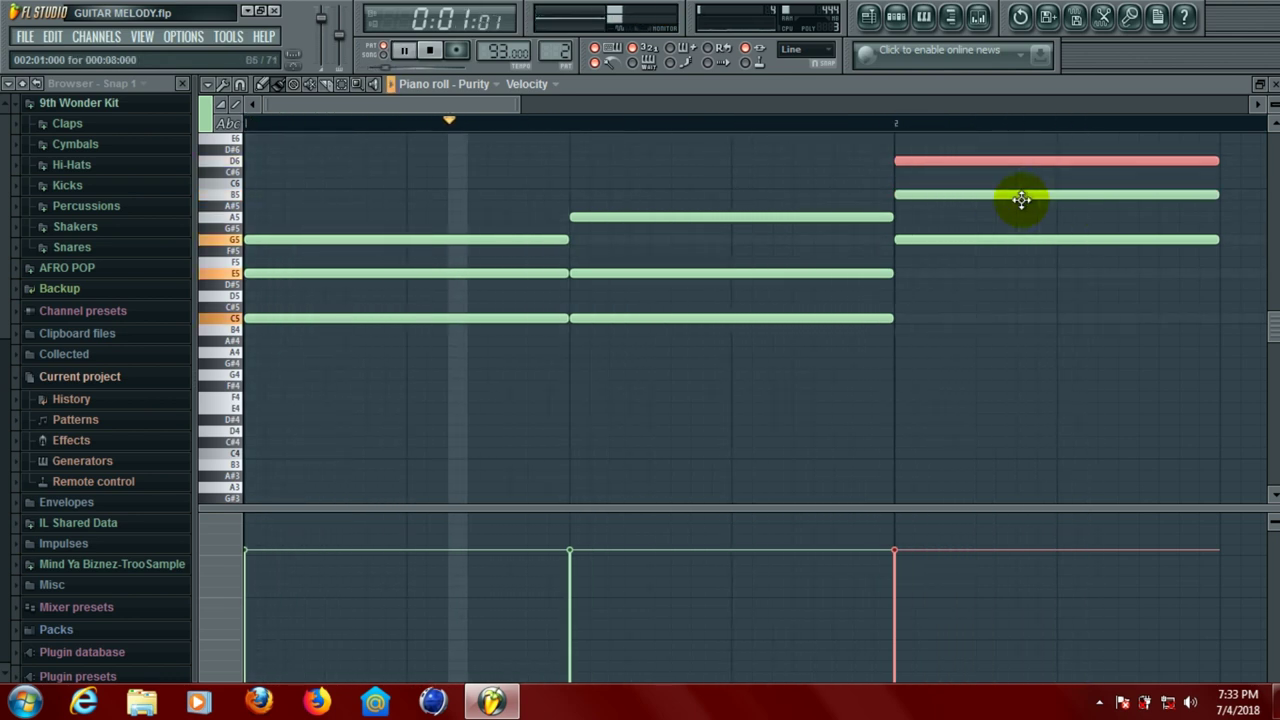
Add an eight-step F5, A5 and C6 chord from step 9 of bar 2, play the progression, and stop it
drag(512, 104, 814, 118)
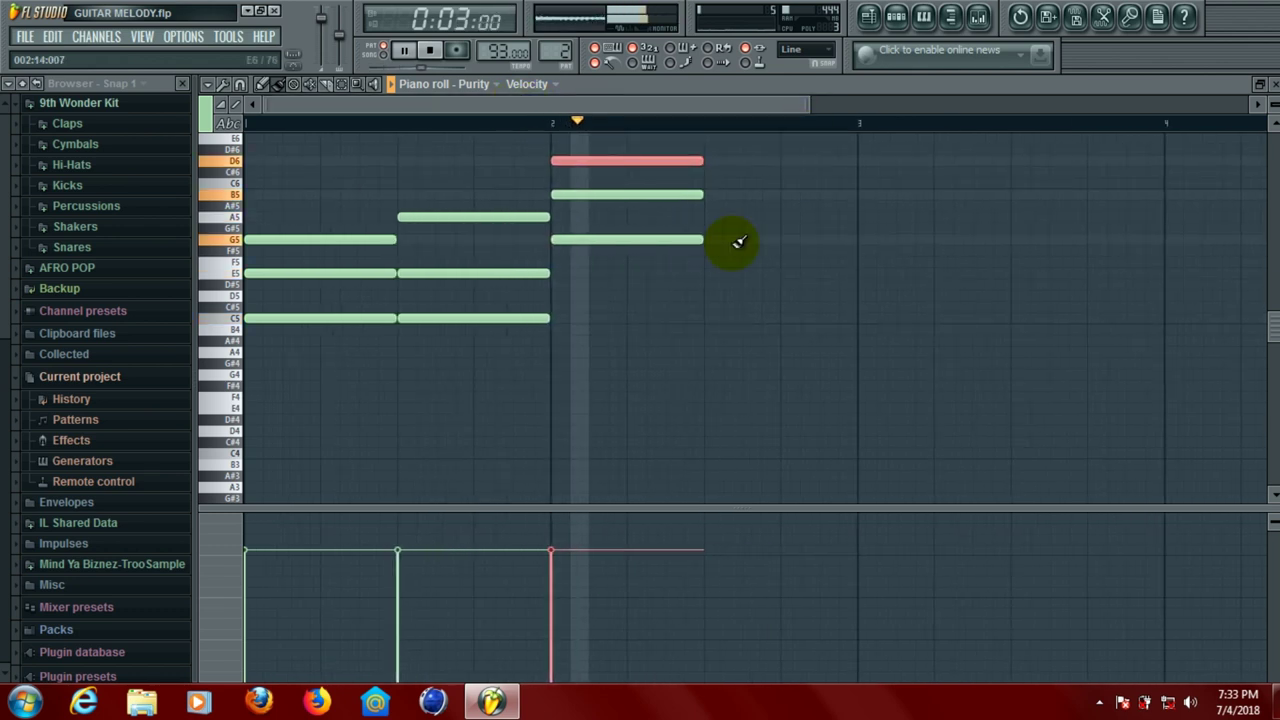
key(space)
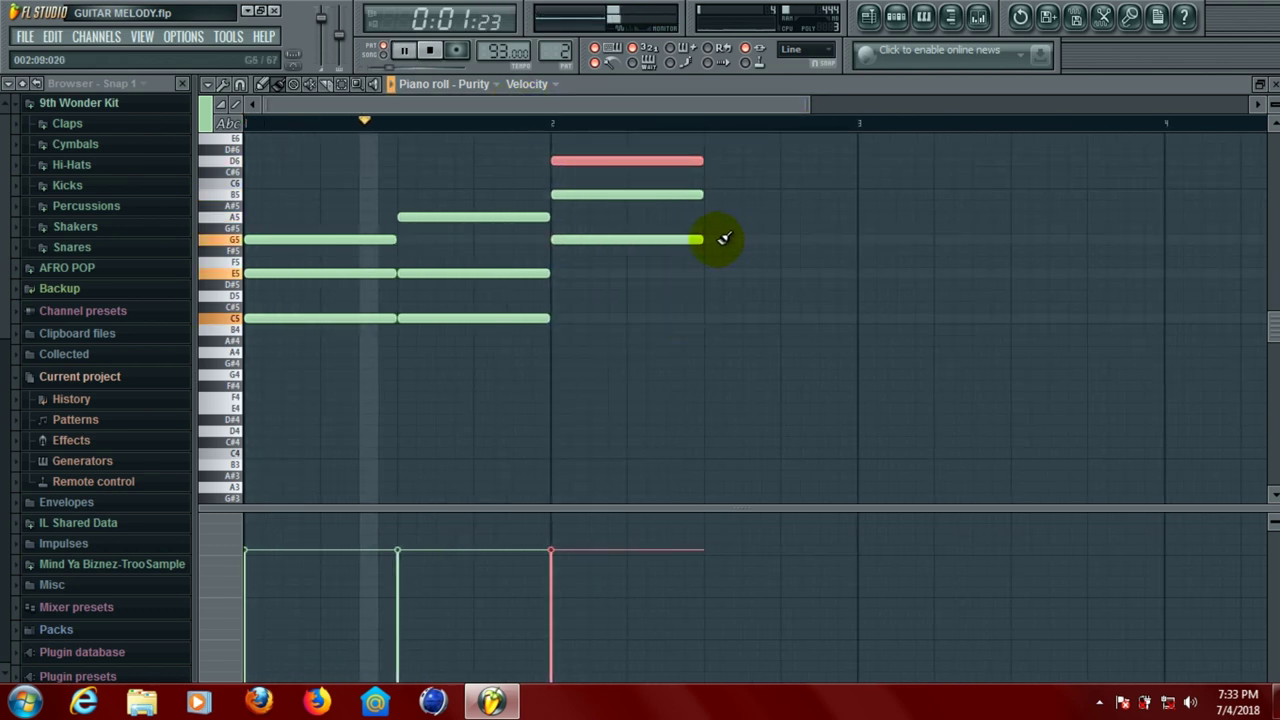
click(705, 272)
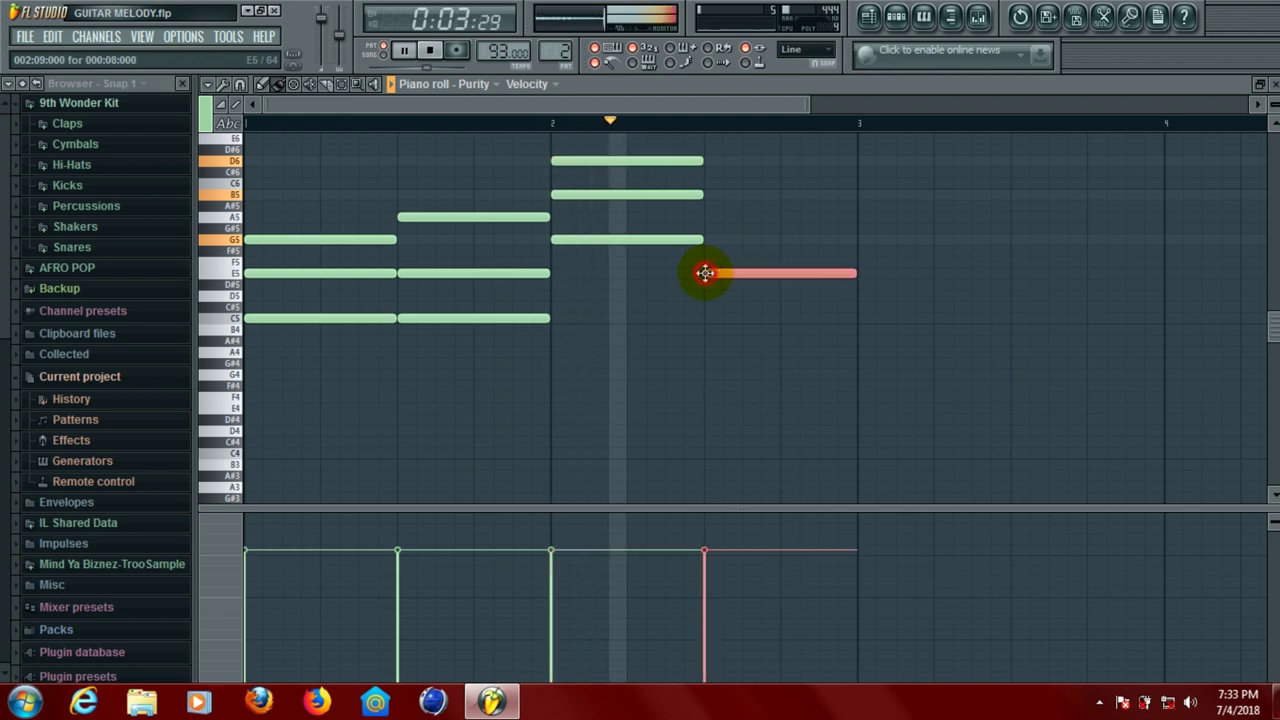
key(space)
key(space)
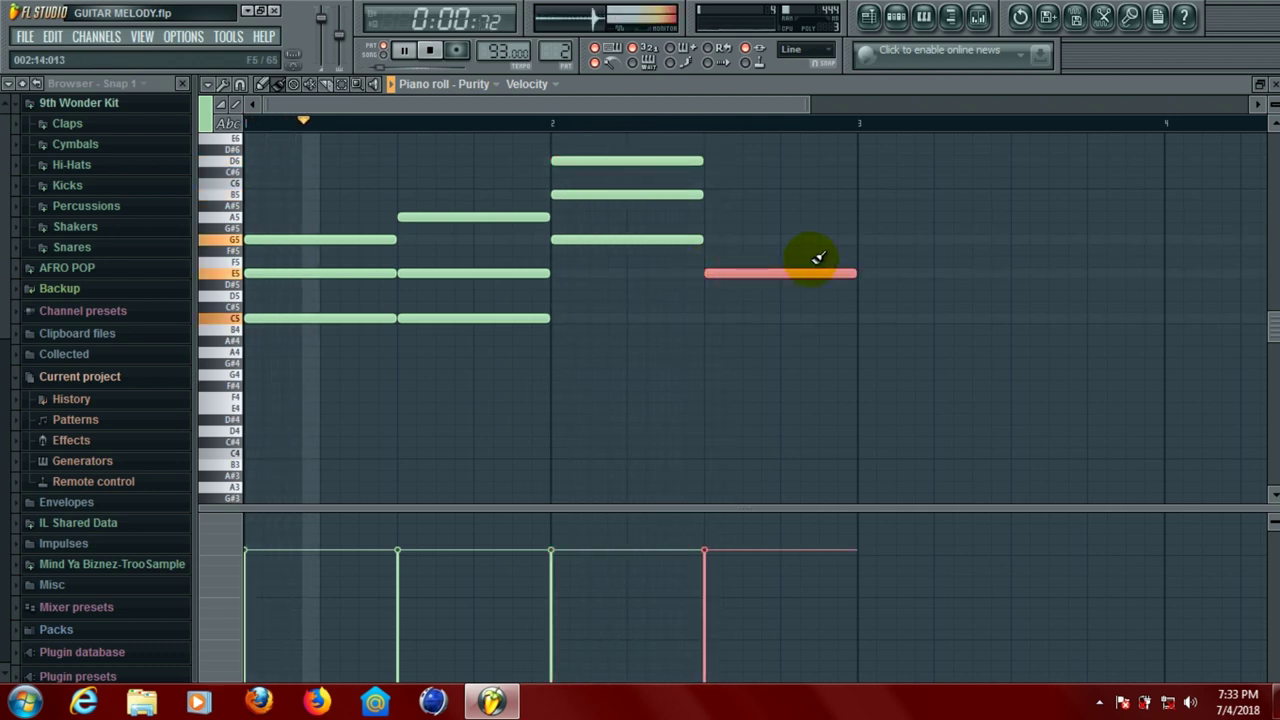
drag(757, 264, 757, 258)
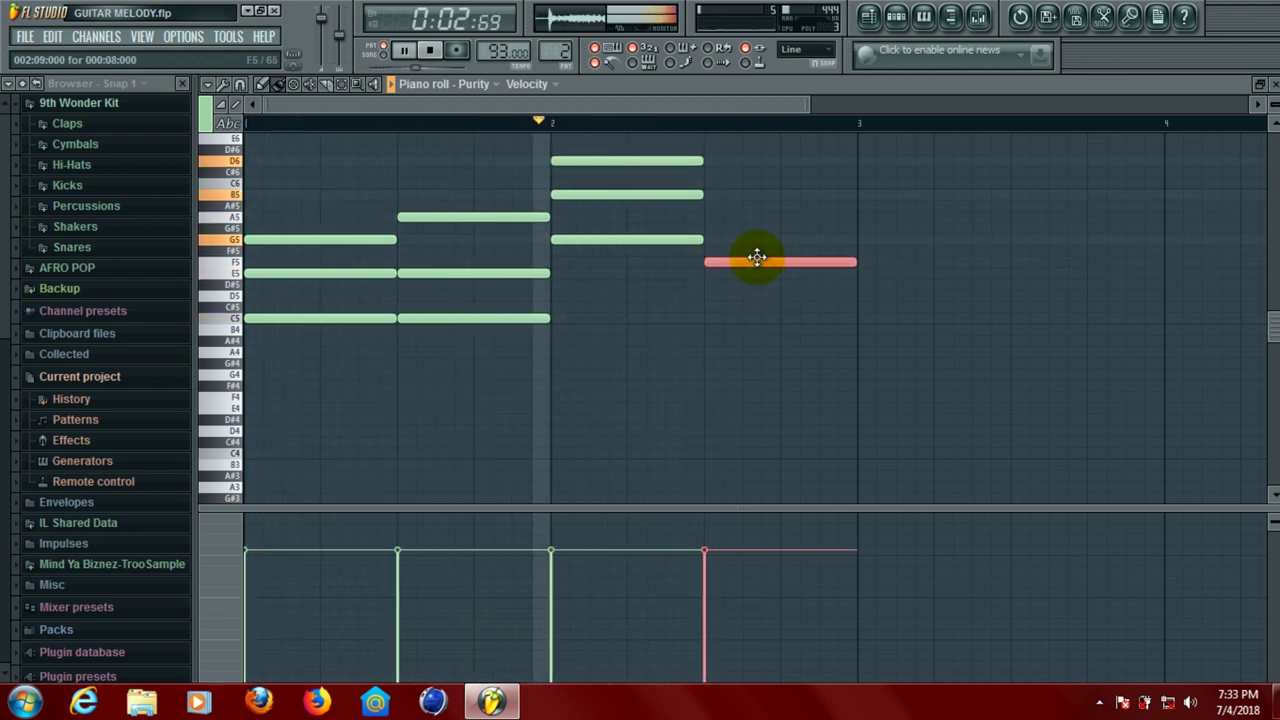
key(space)
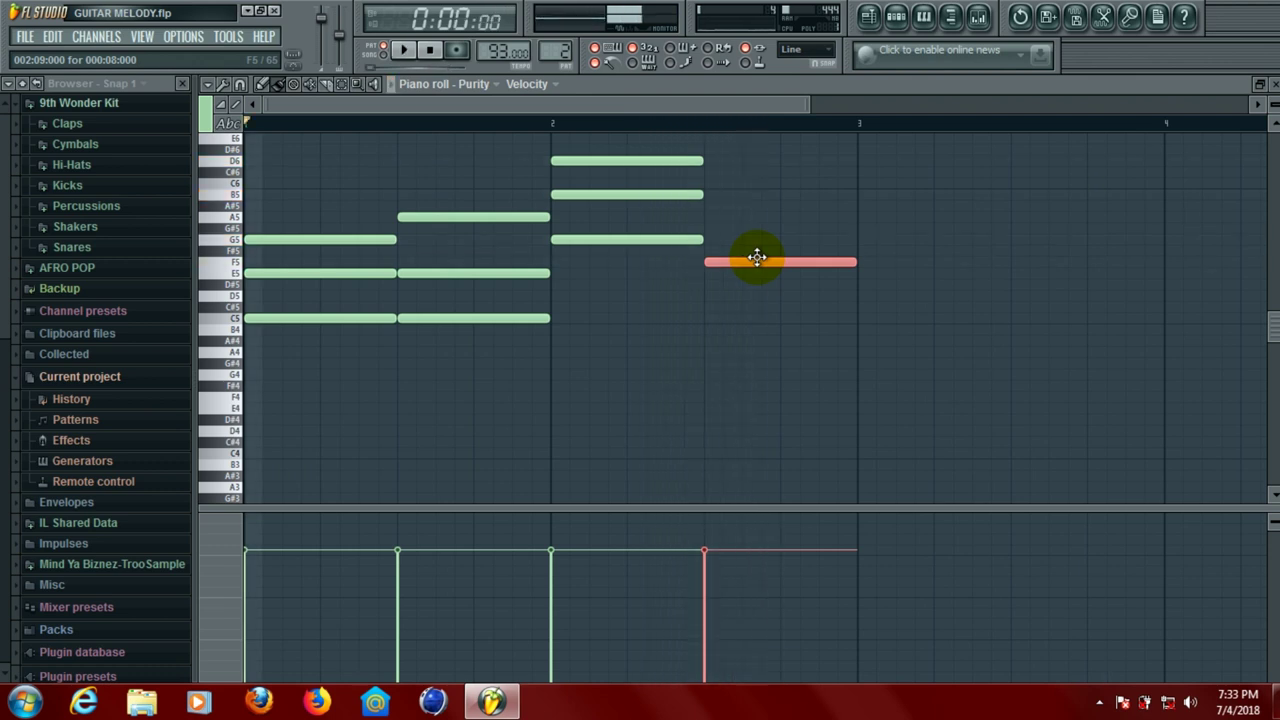
click(704, 217)
click(722, 183)
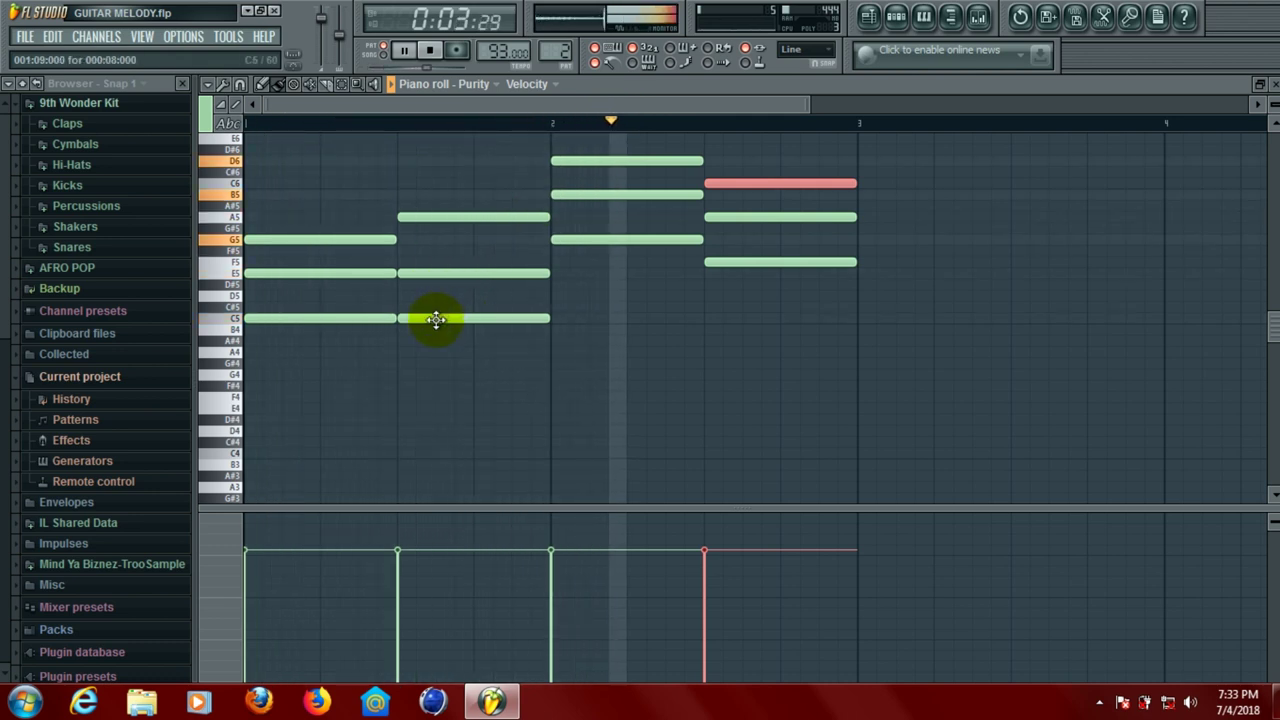
key(space)
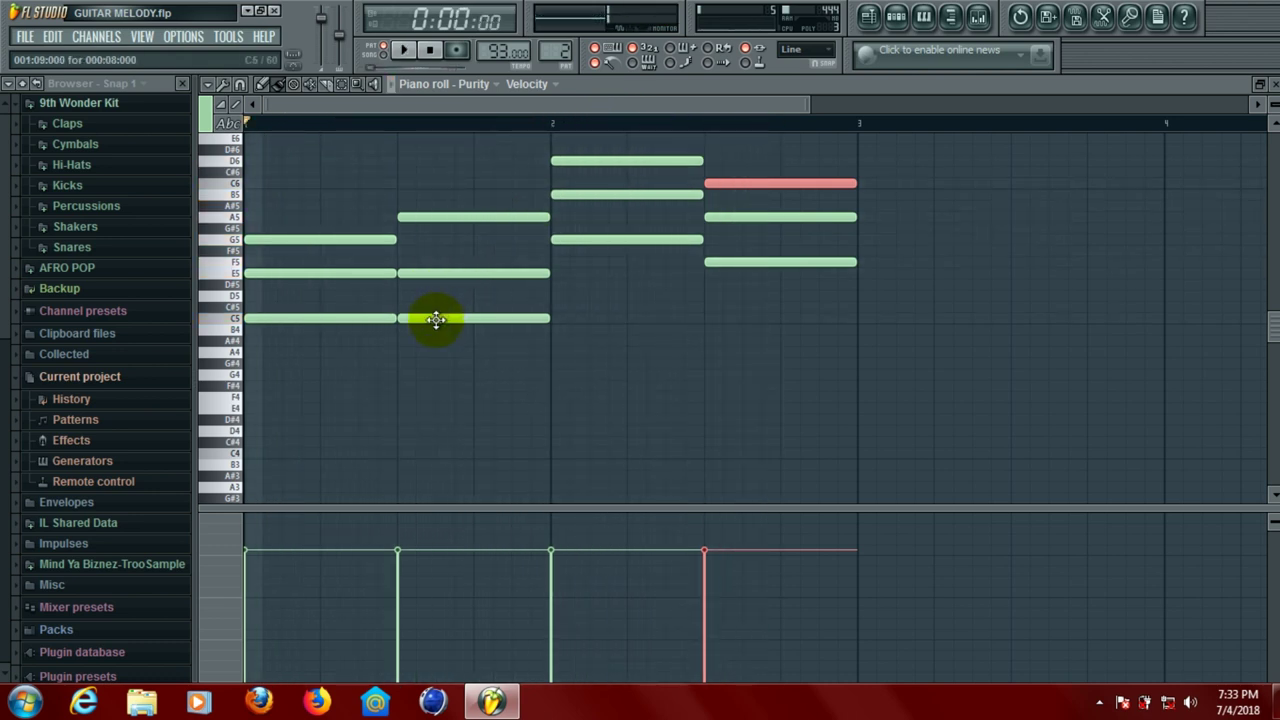
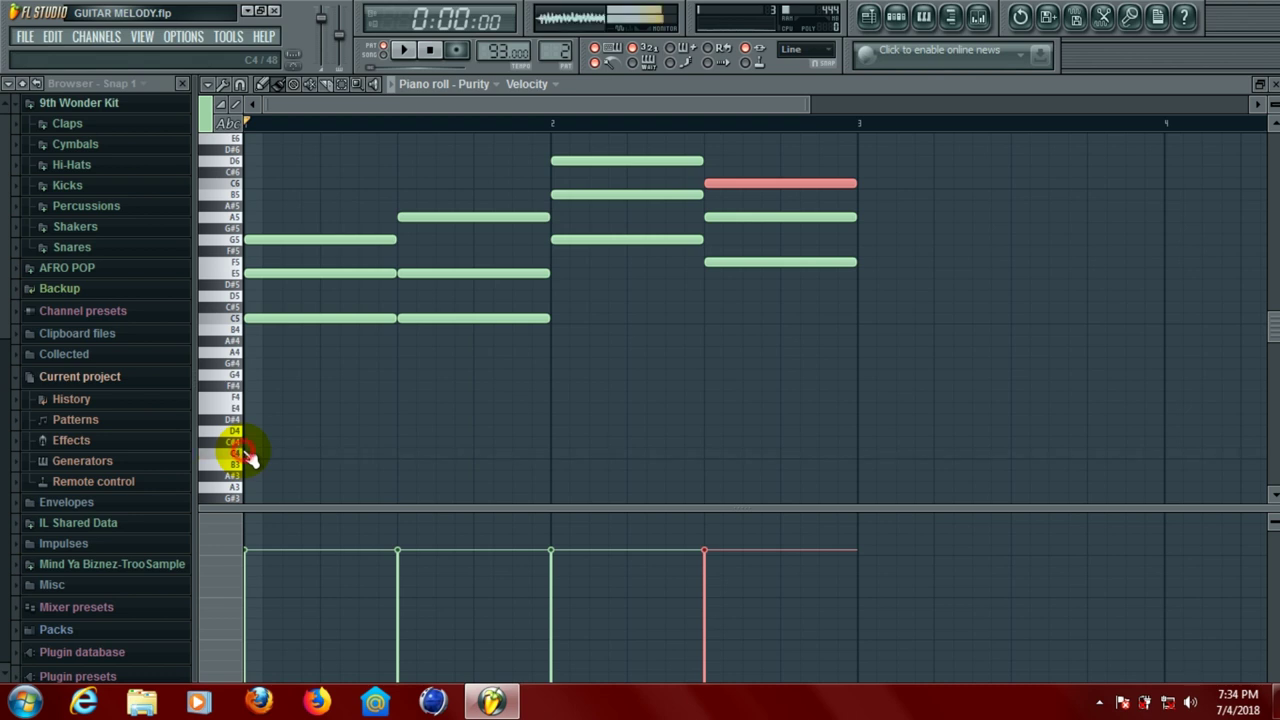
Add eight-step bass notes C4, E4, G4 and F4 under the four chords in order, play the progression, and stop it
click(249, 453)
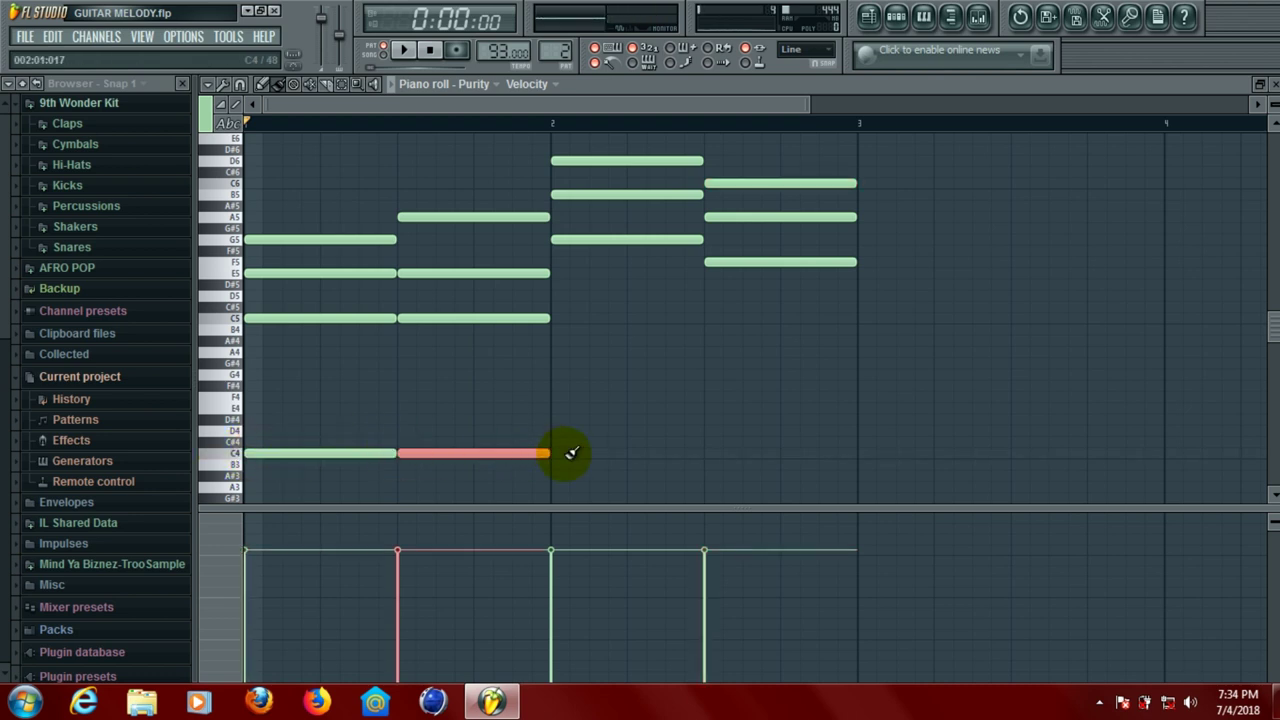
click(555, 386)
drag(567, 386, 567, 357)
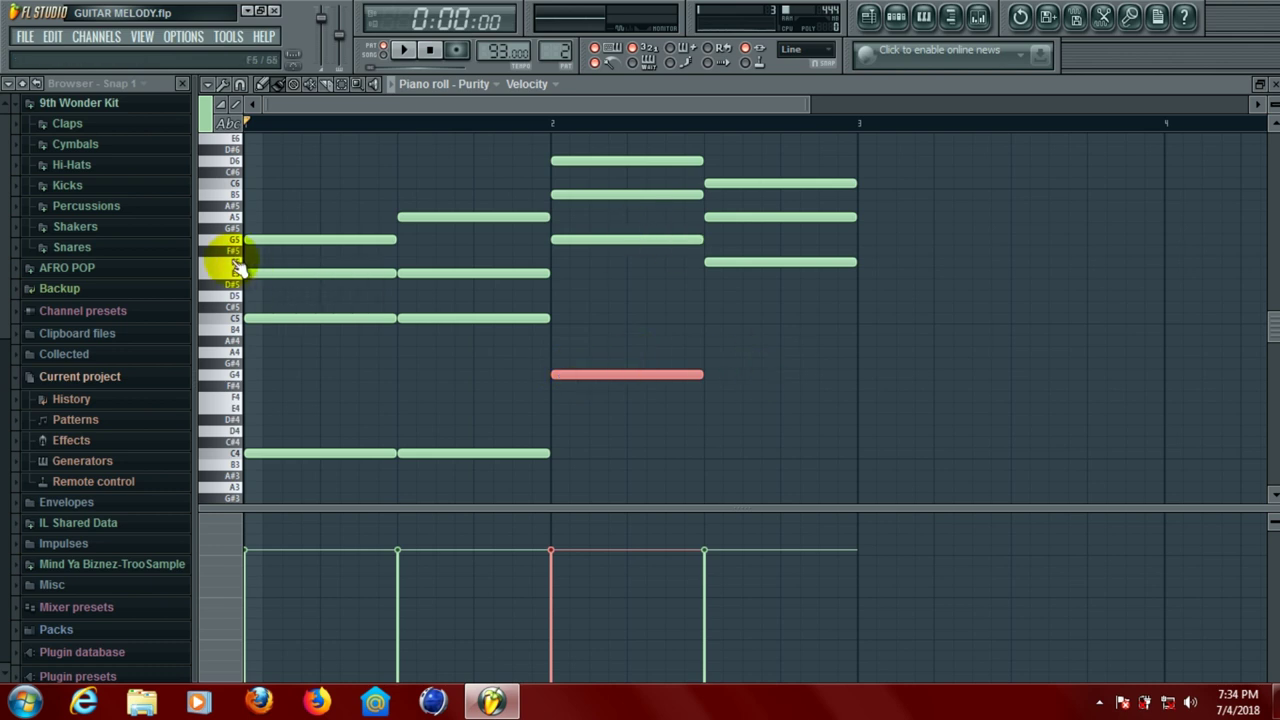
click(711, 397)
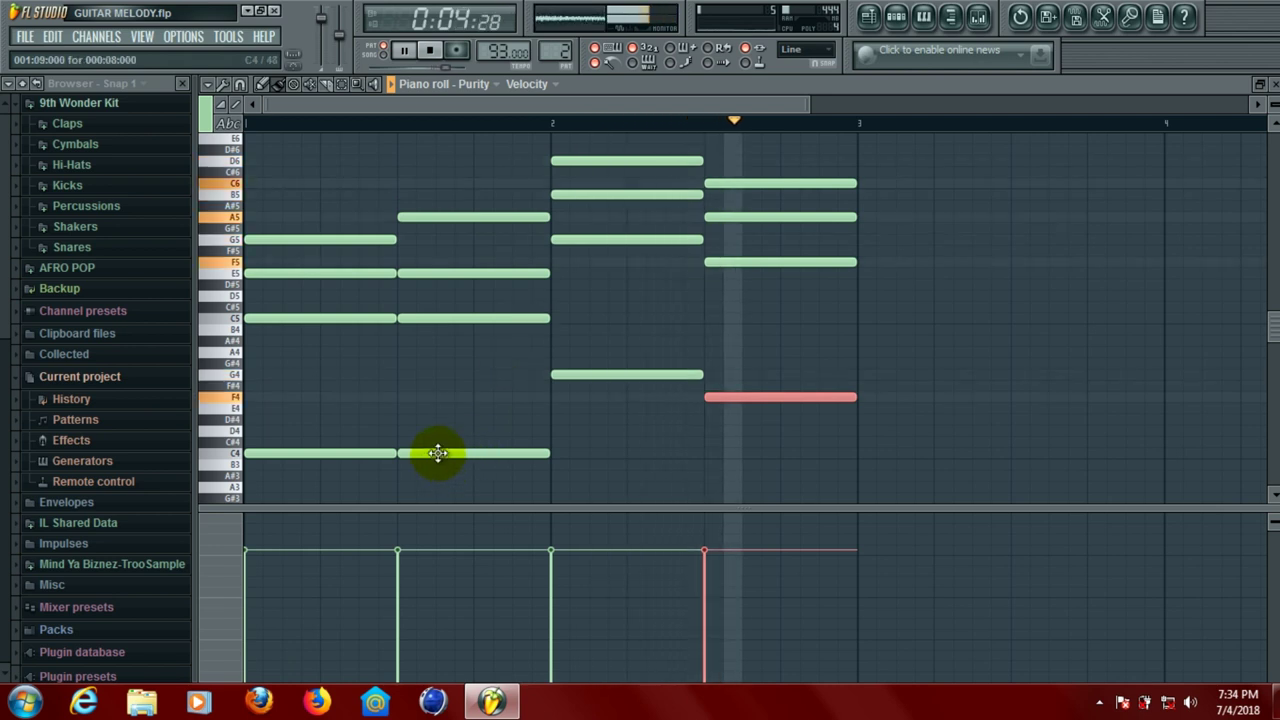
drag(438, 453, 438, 408)
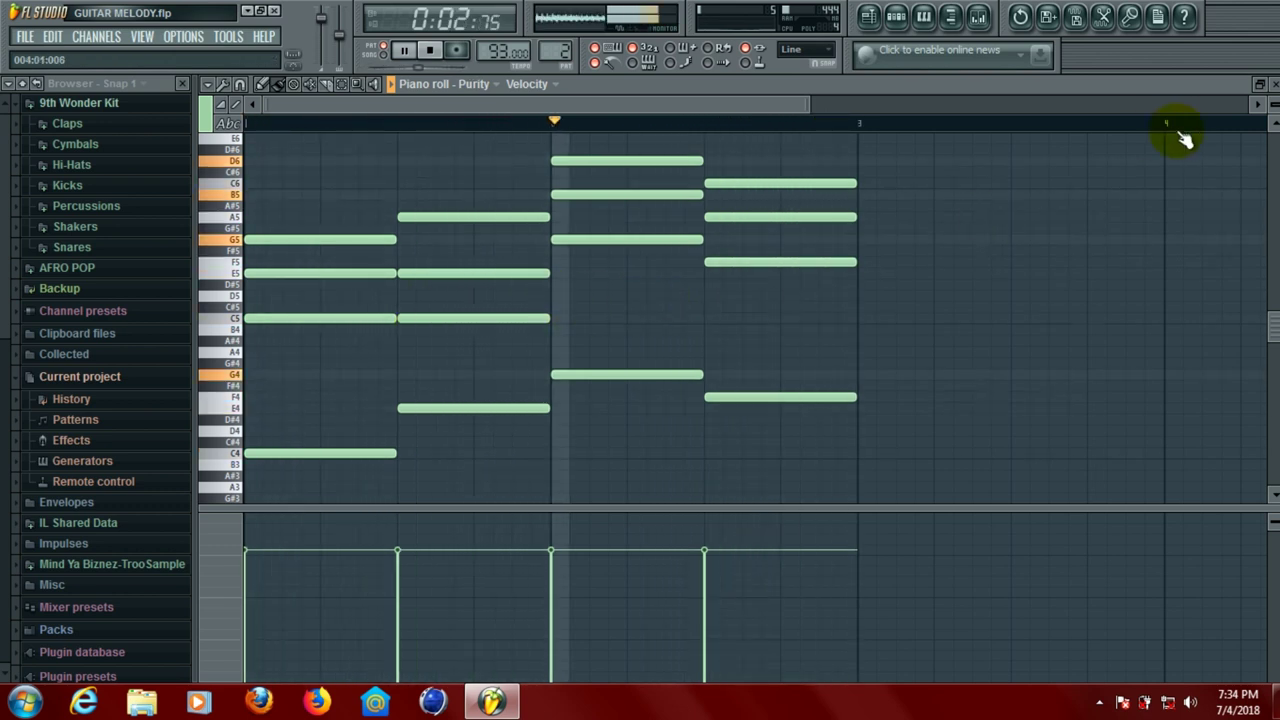
key(space)
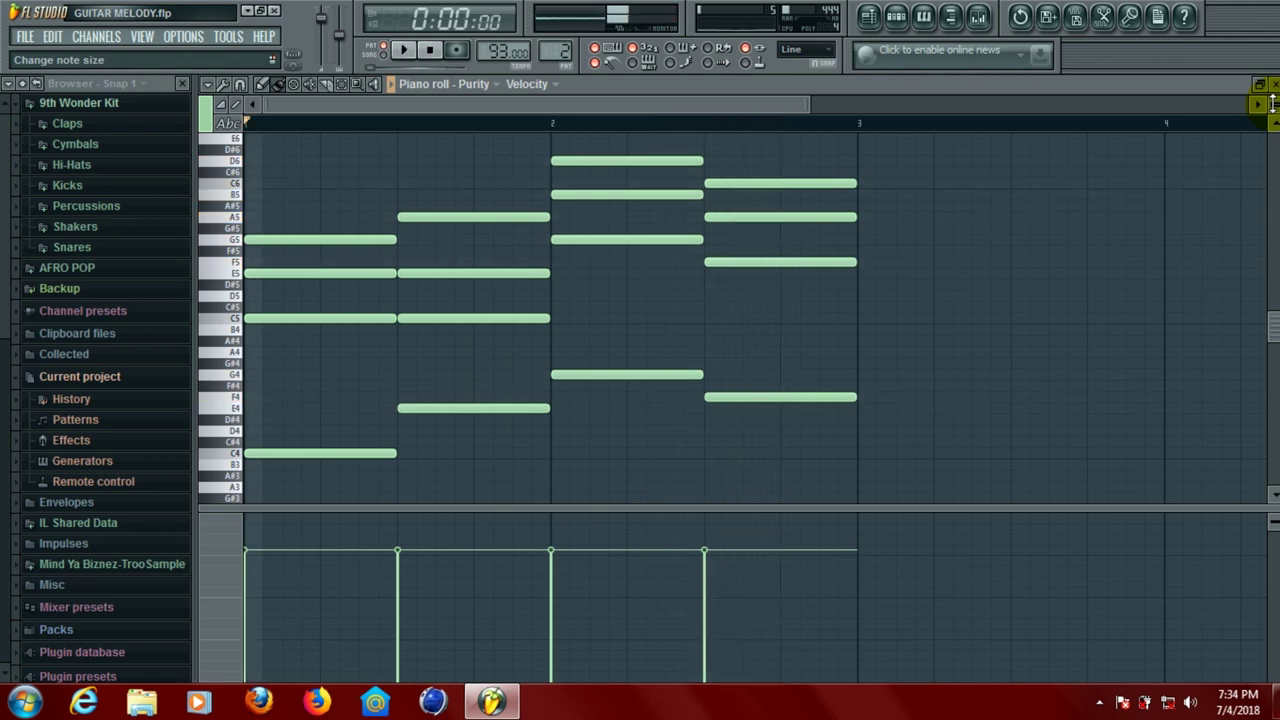
Save the GUITAR MELODY project and close the Purity piano roll
click(25, 38)
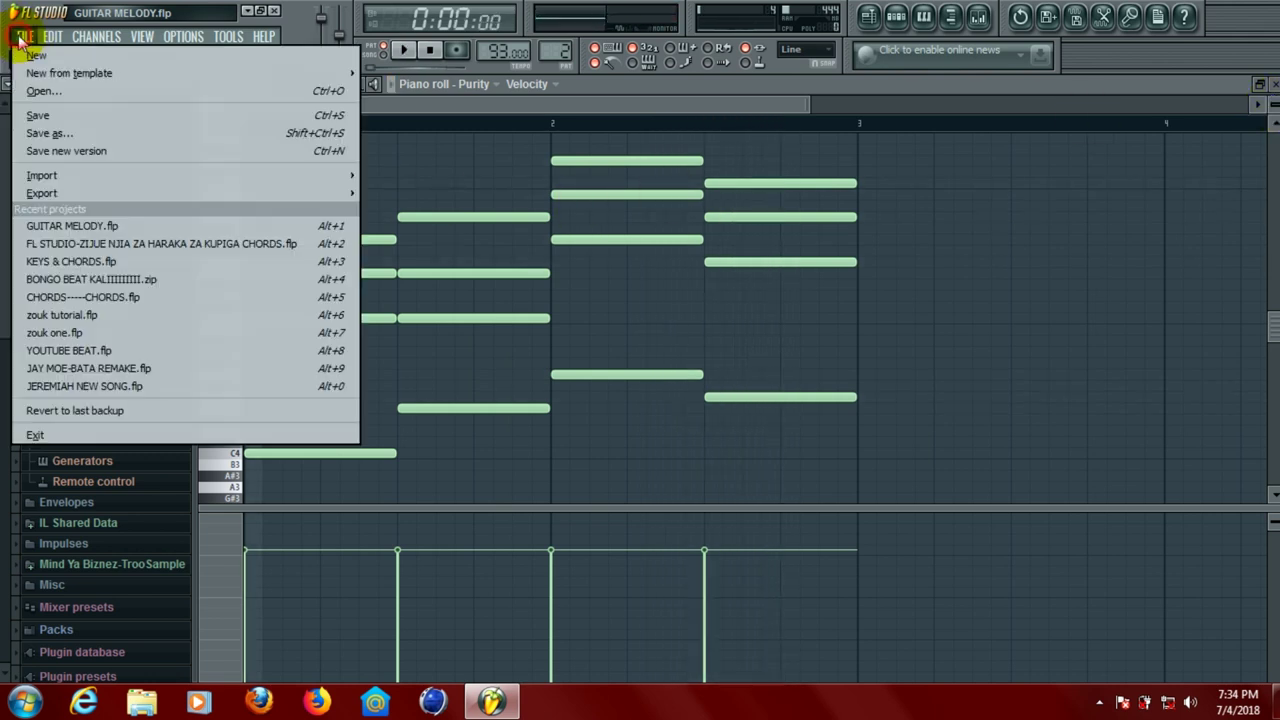
click(47, 116)
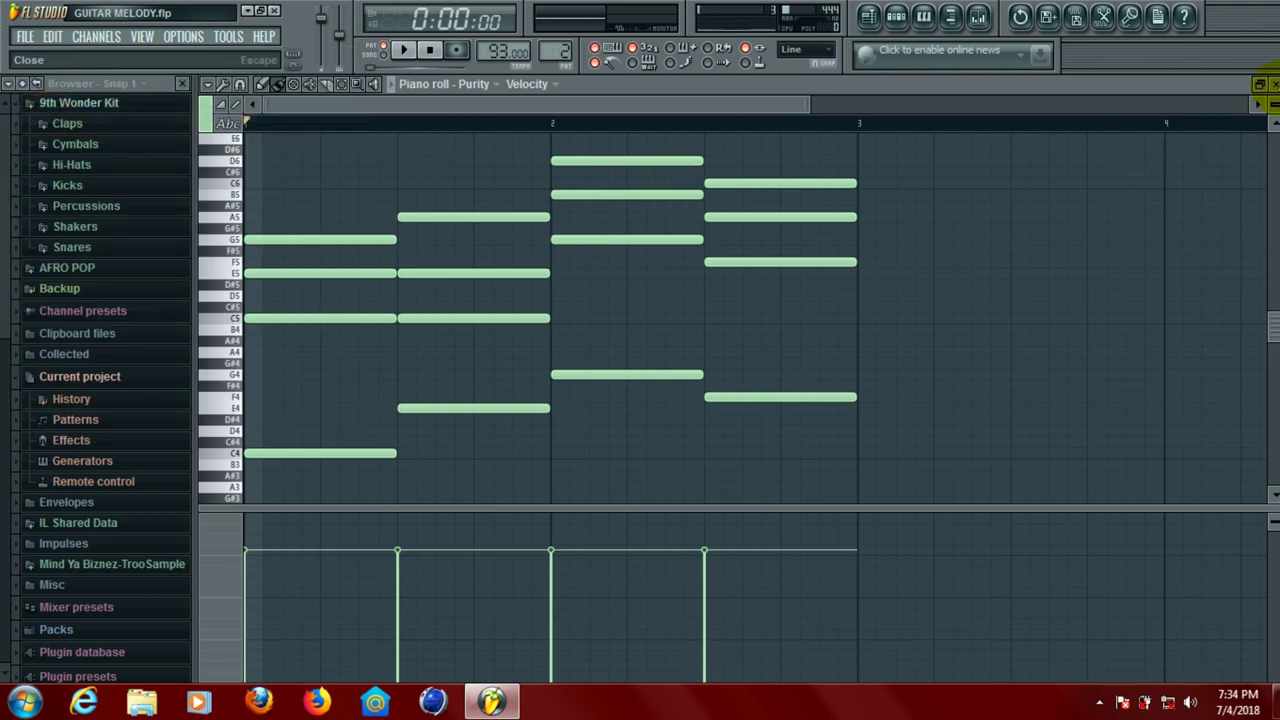
click(1273, 84)
click(621, 182)
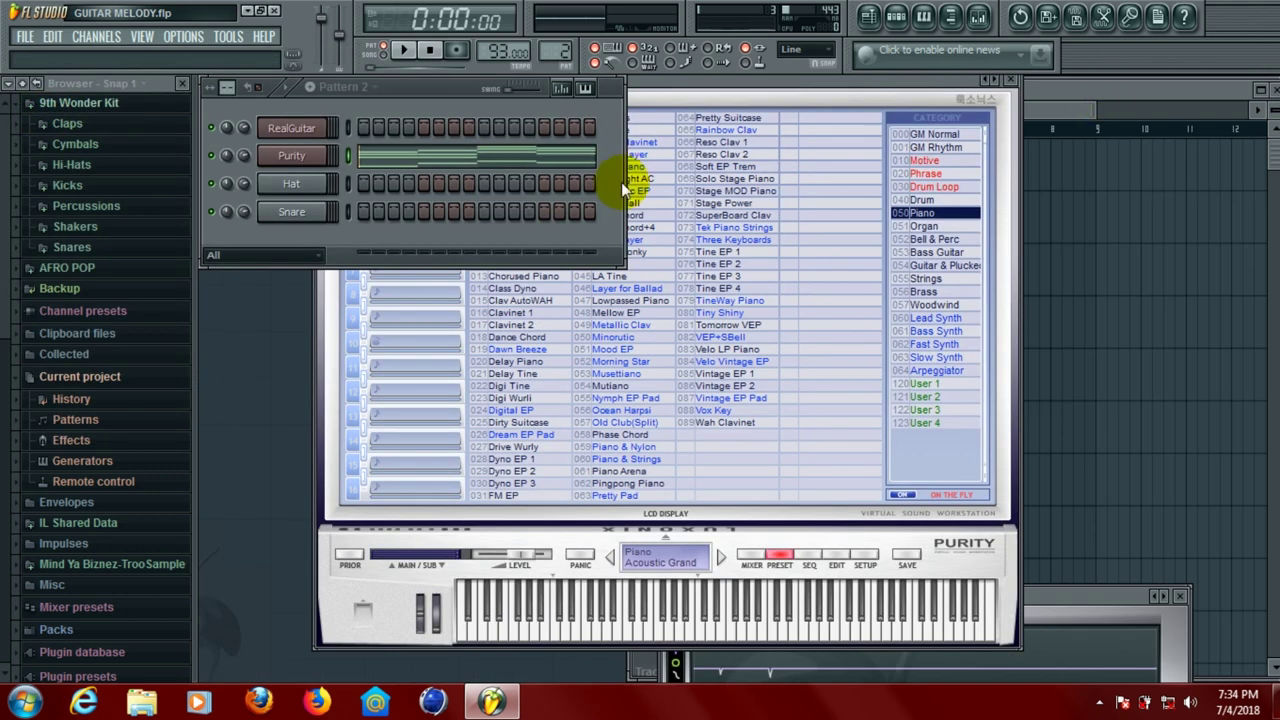
Open RealGuitar's piano roll in Pattern 2 and look up the Ghost channels helper option, leaving it enabled
right_click(320, 130)
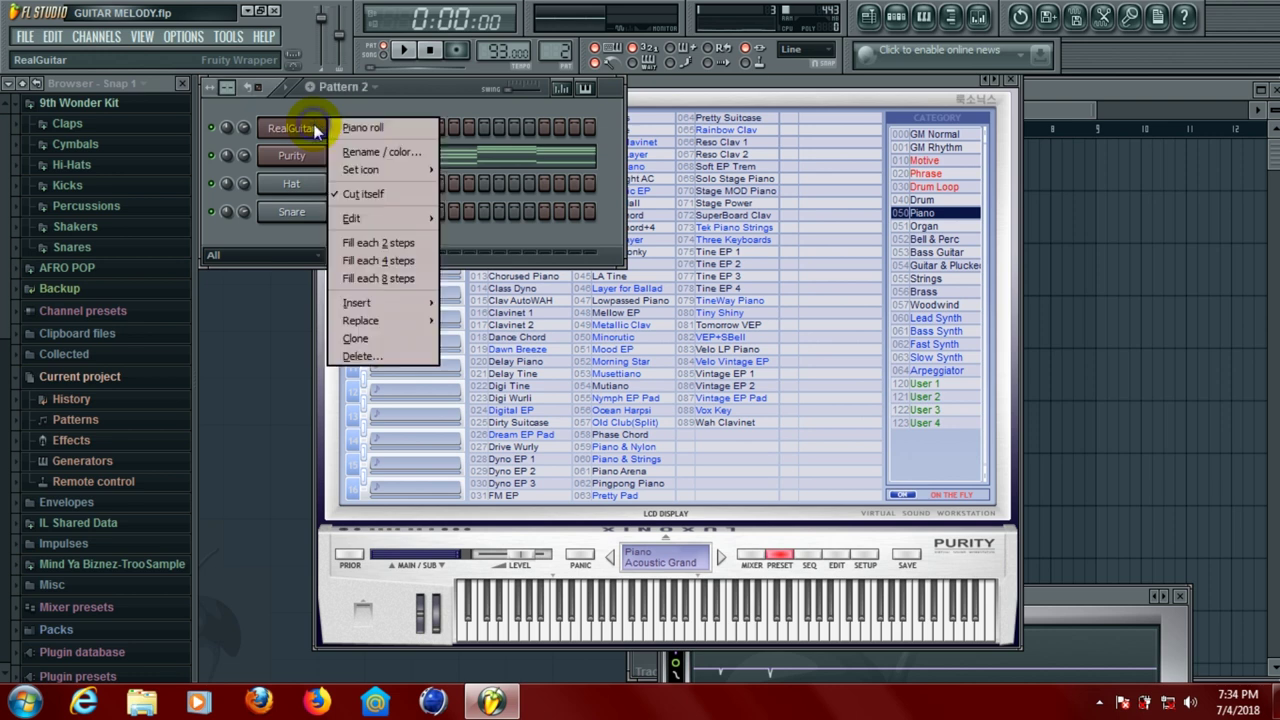
click(373, 129)
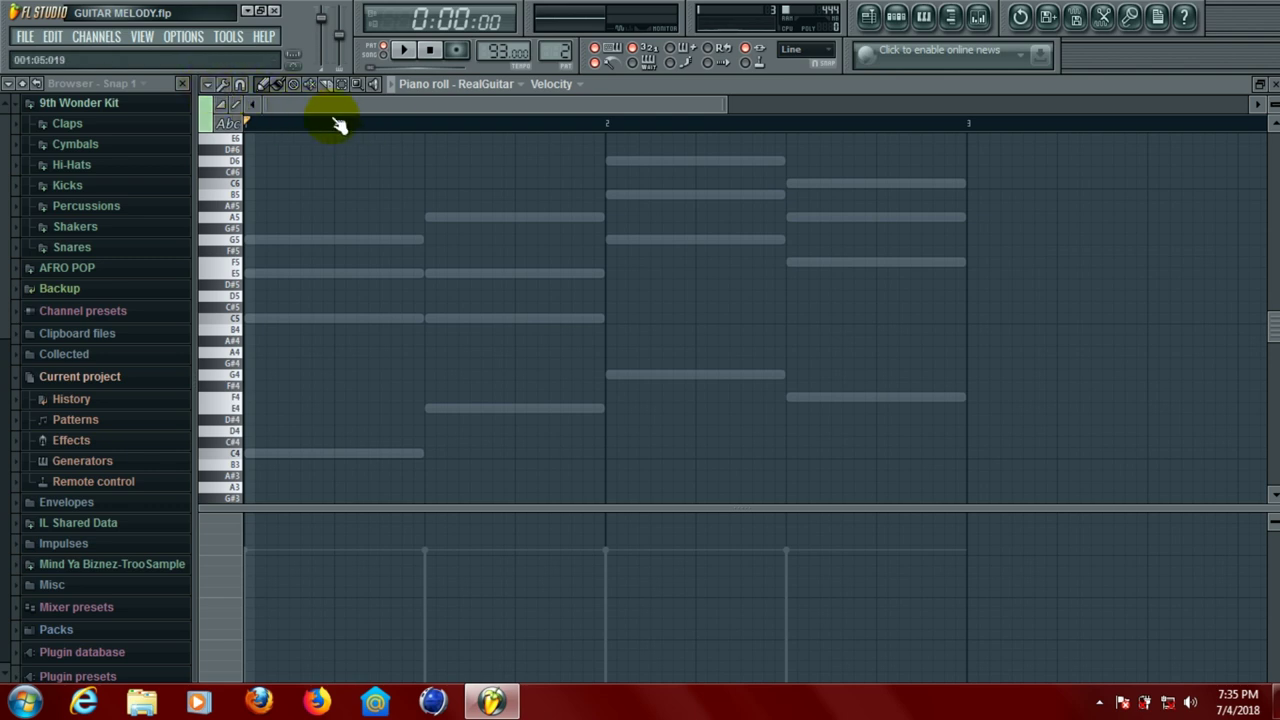
click(208, 86)
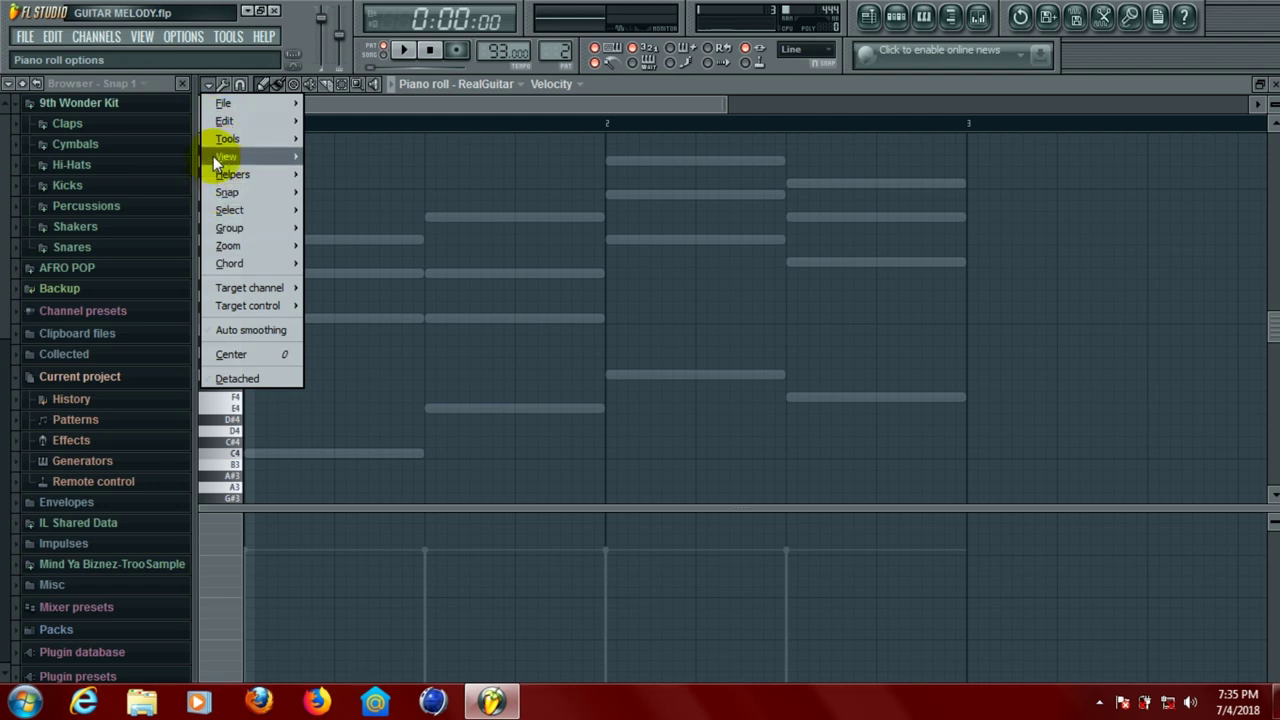
mouse_move(213, 174)
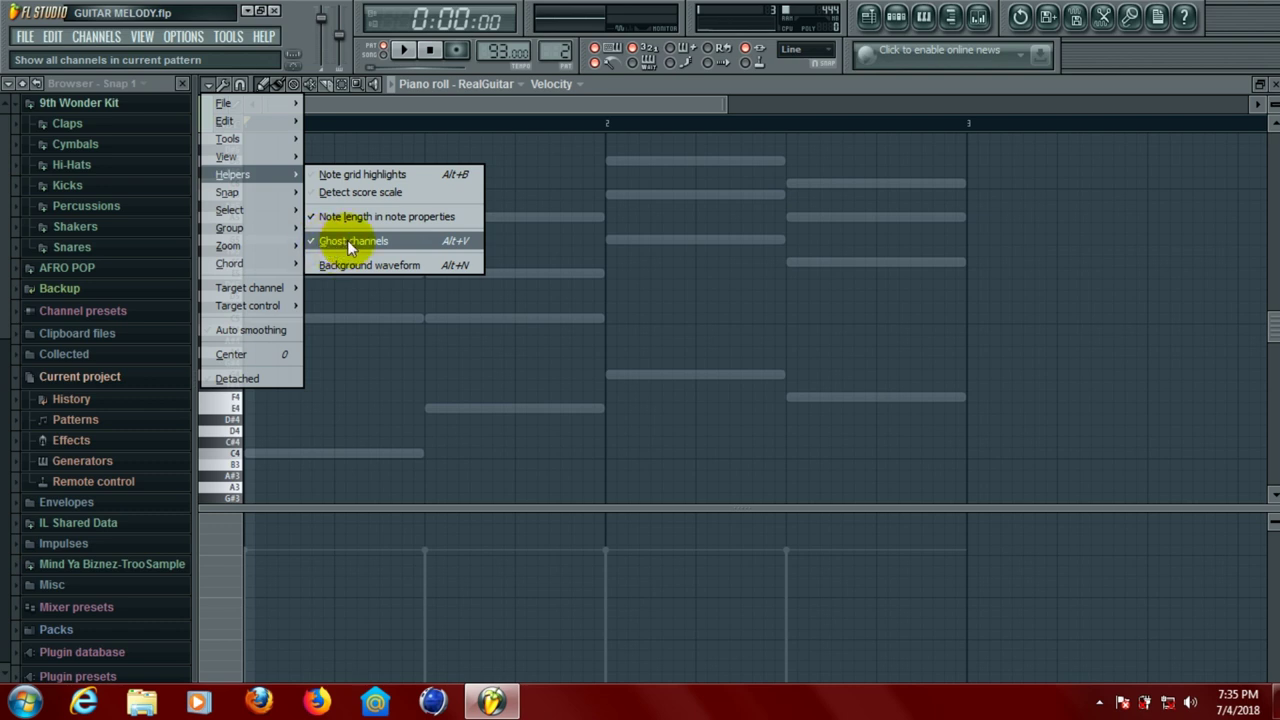
click(605, 109)
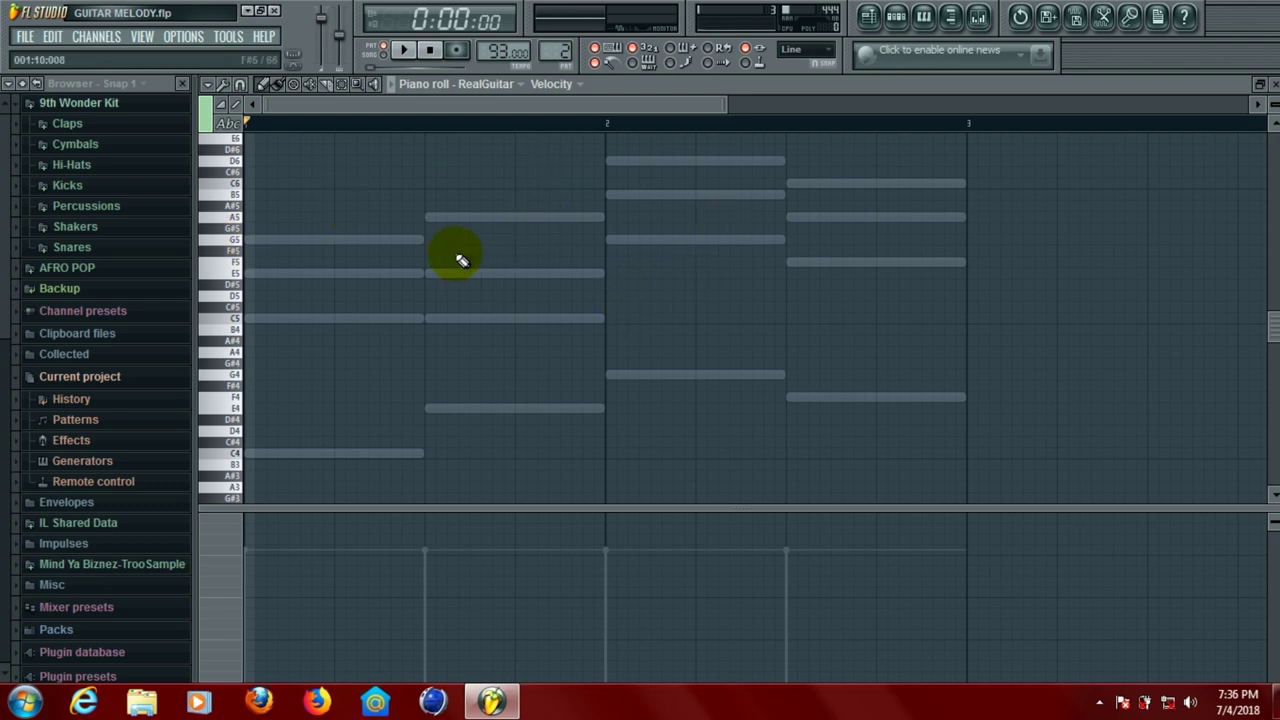
Add eight-step RealGuitar bass notes C4, E4, G4 and F4 over the matching ghost notes across bars 1 and 2, and start playback
click(250, 456)
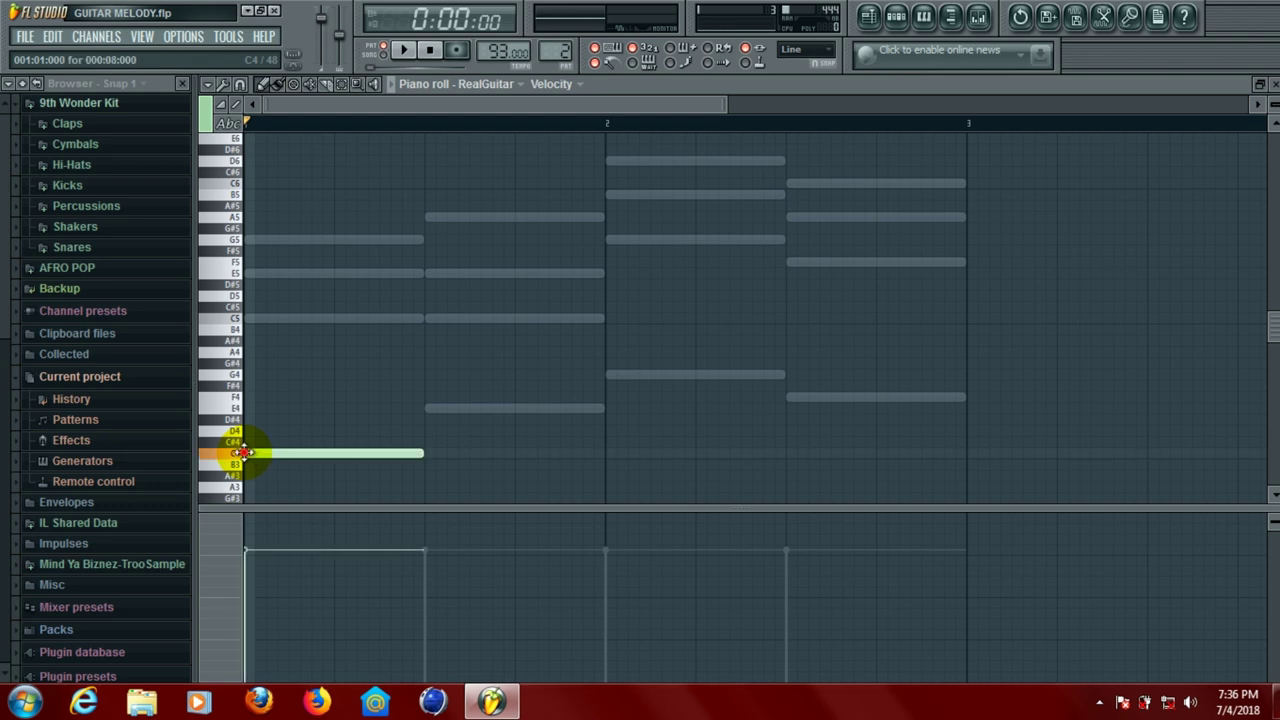
click(430, 410)
click(610, 375)
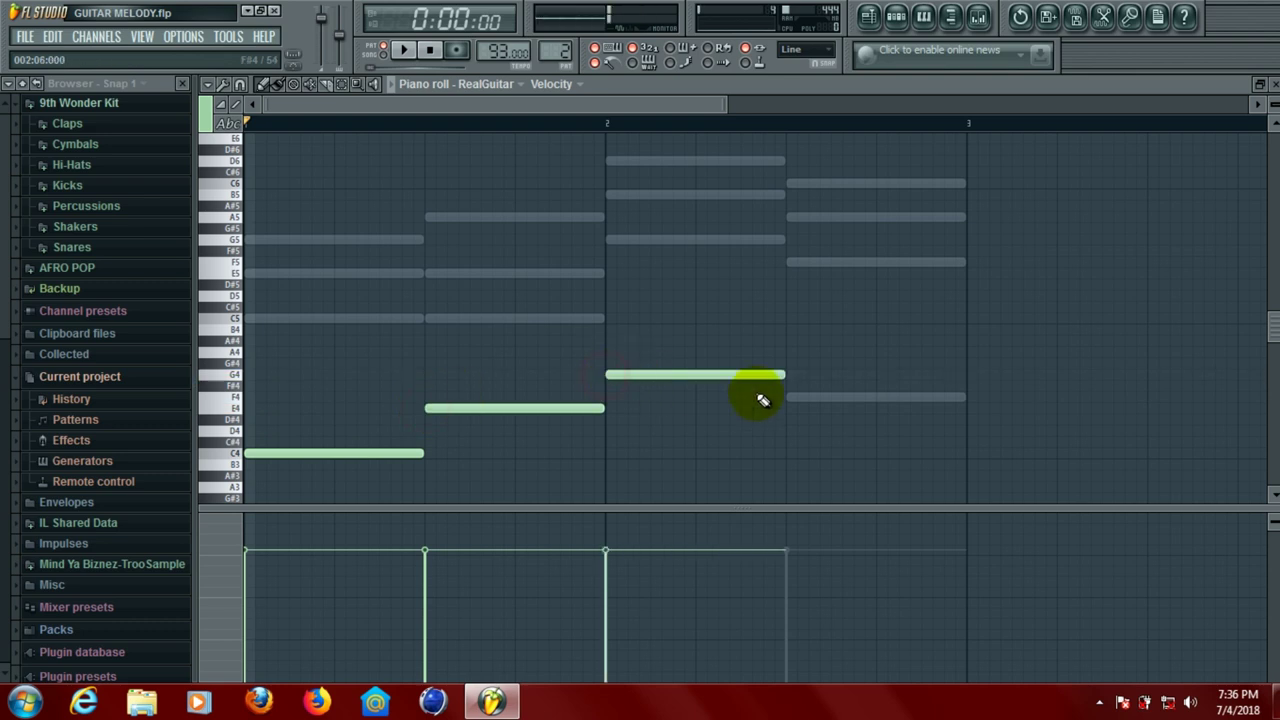
click(790, 399)
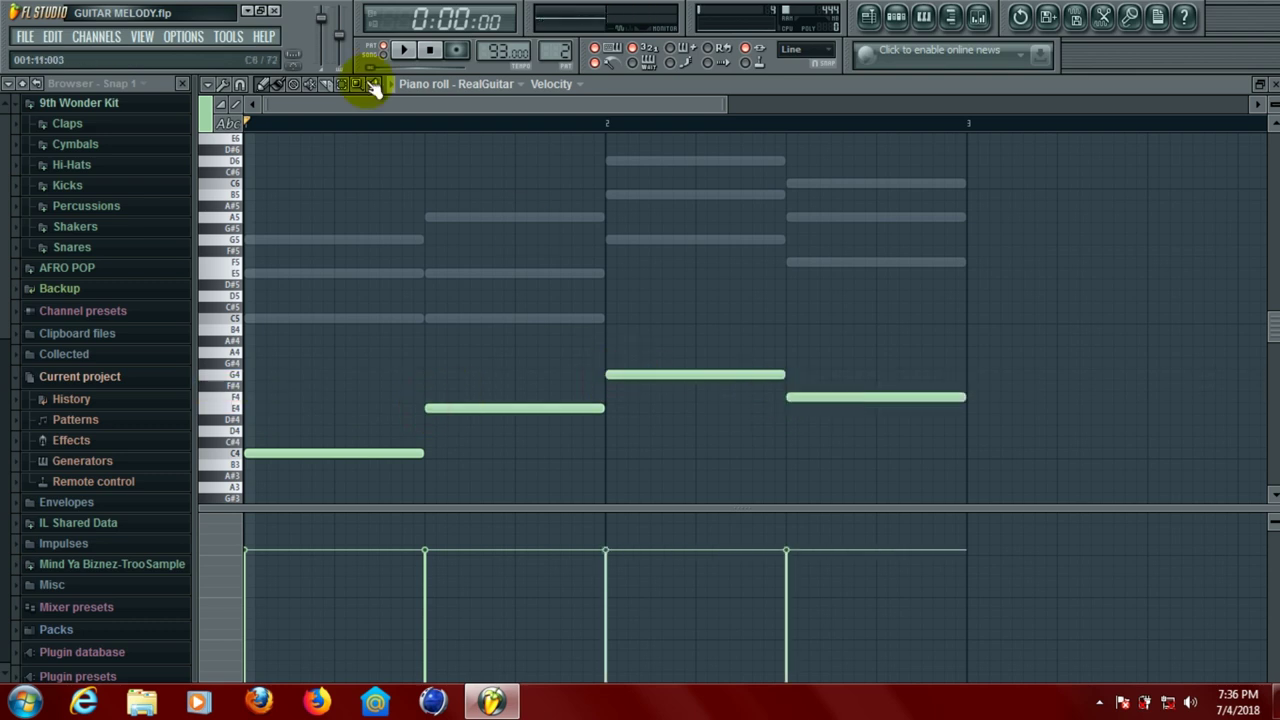
click(404, 51)
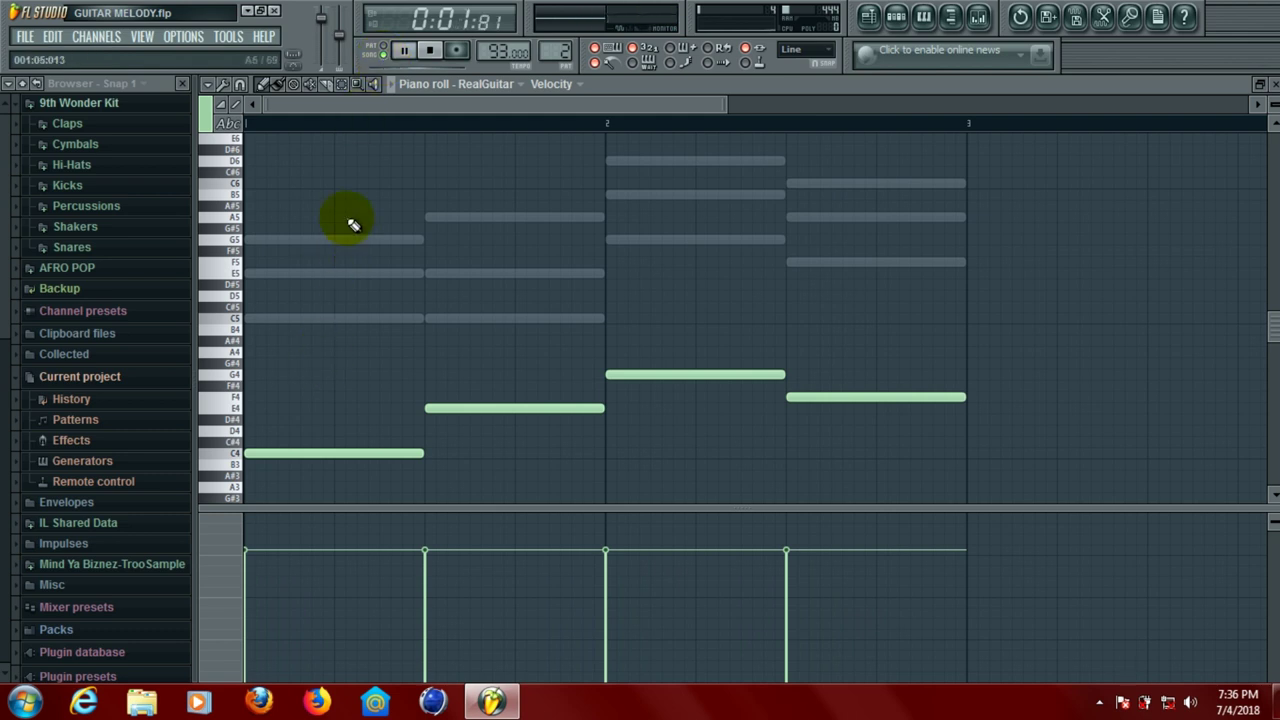
Add a C5 note at step 3 of bar 1, switch playback to pattern mode, and audition the start of the pattern
click(291, 319)
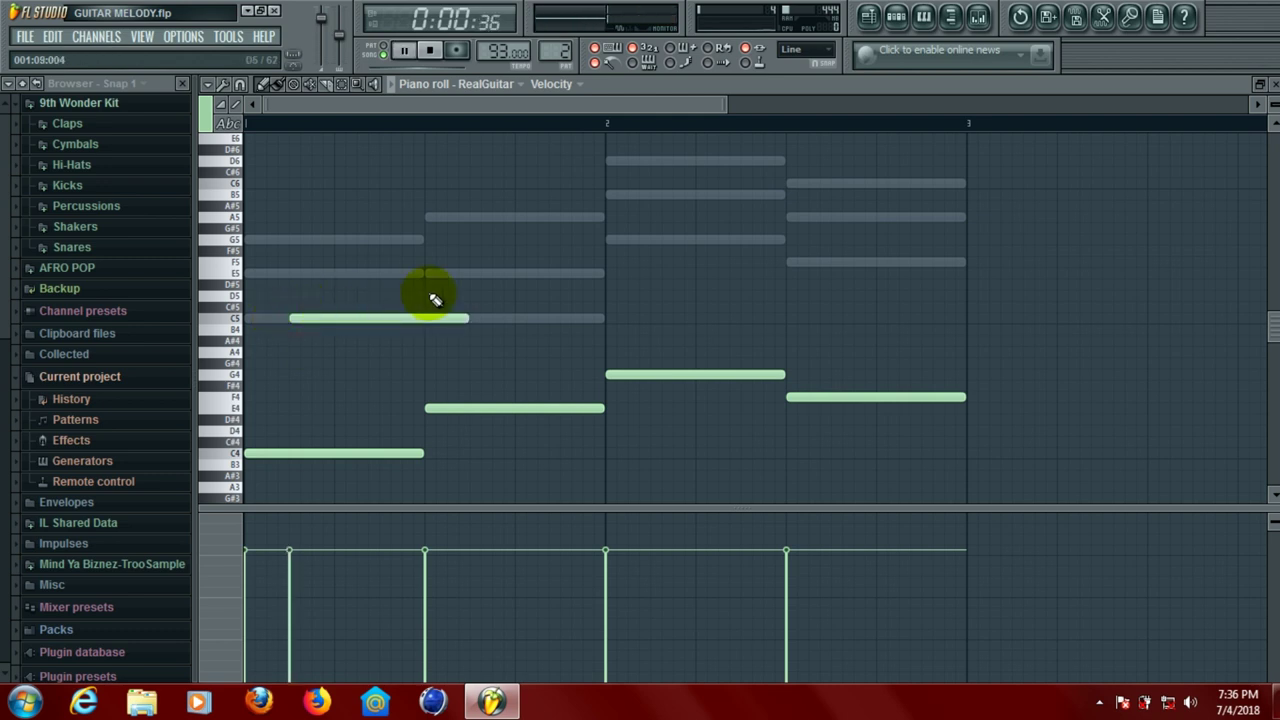
click(384, 52)
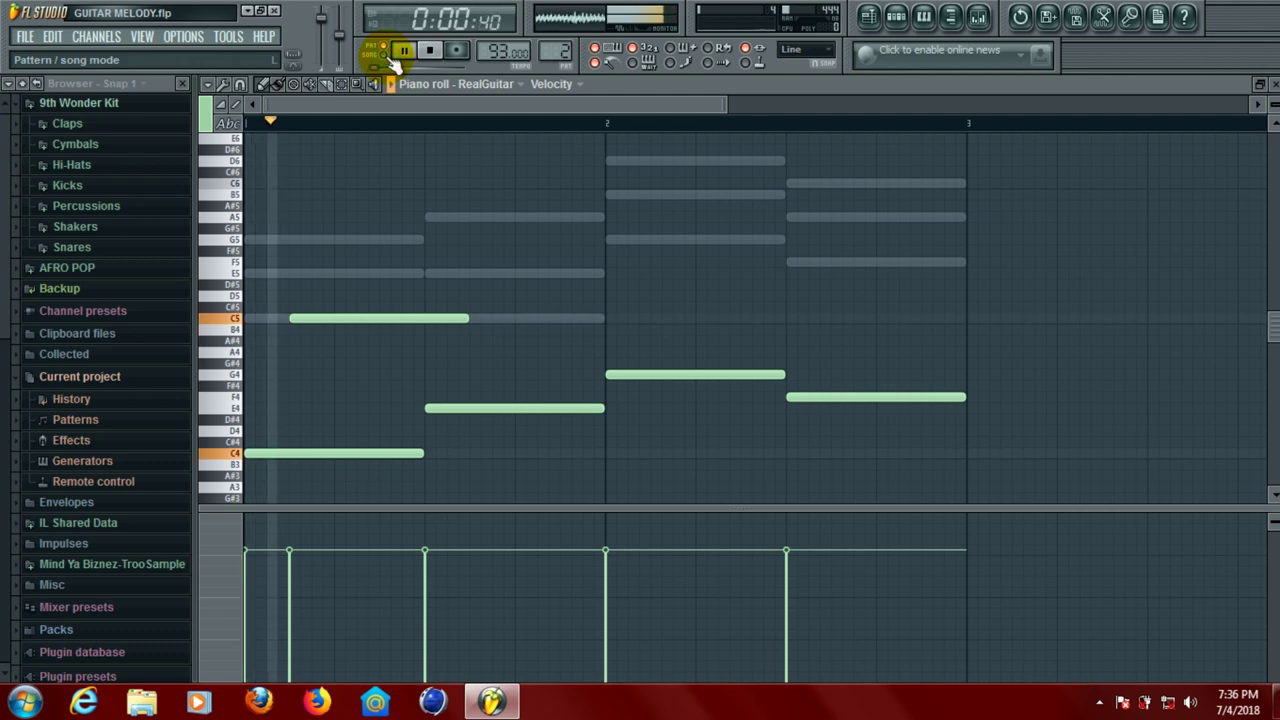
key(space)
key(space)
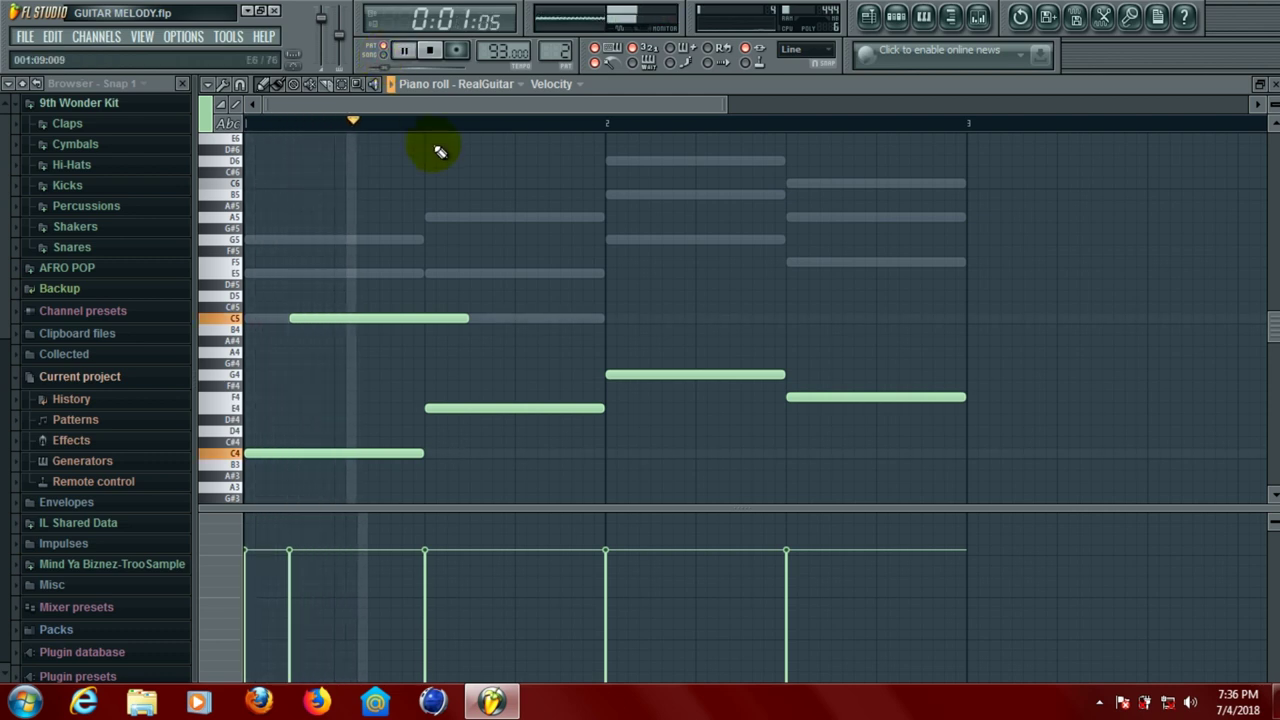
key(space)
key(space)
key(space)
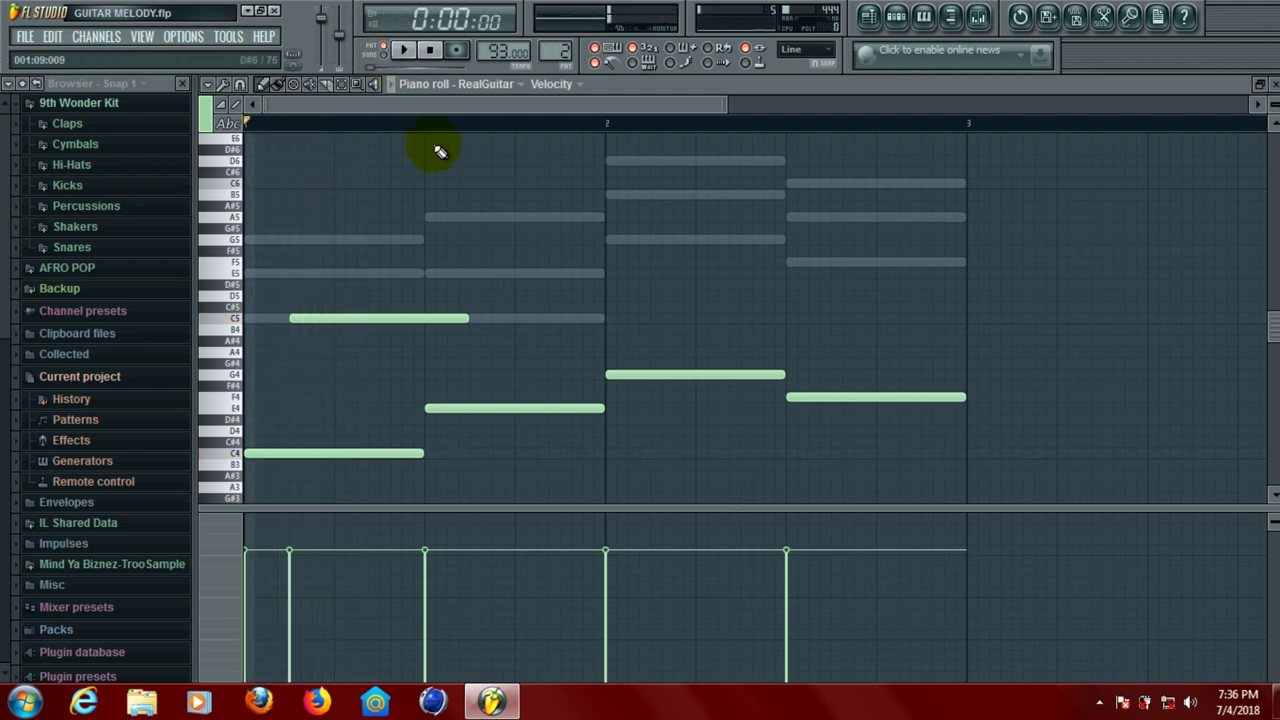
Add a G5 note at step 6 of bar 1, shortened to 1:006, and shorten the C5 note at step 3 to 1:018
click(357, 240)
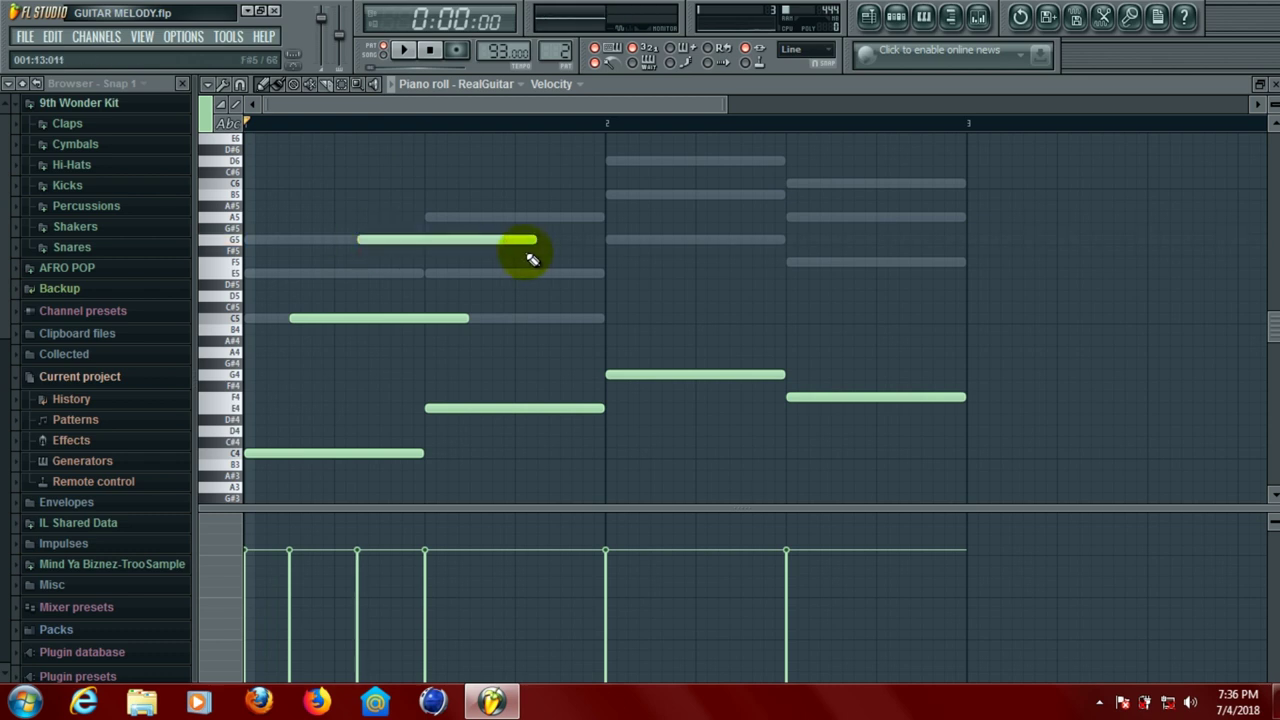
drag(535, 240, 388, 238)
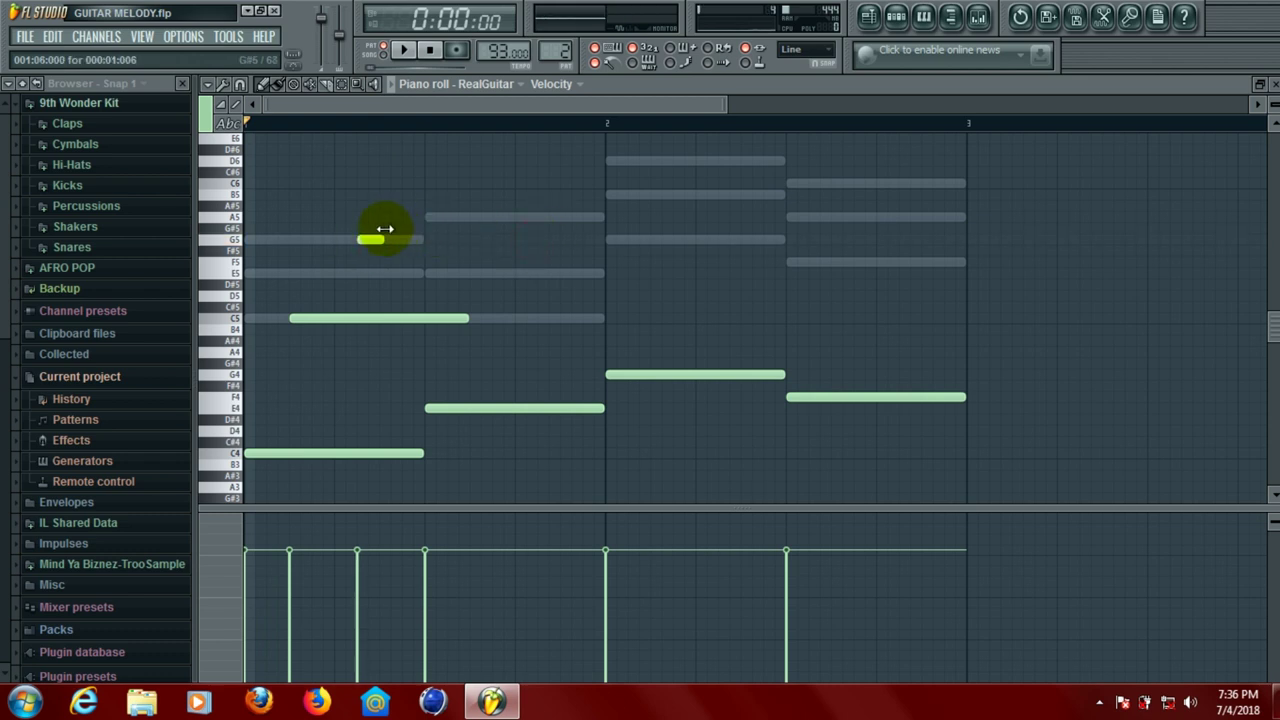
drag(466, 318, 329, 320)
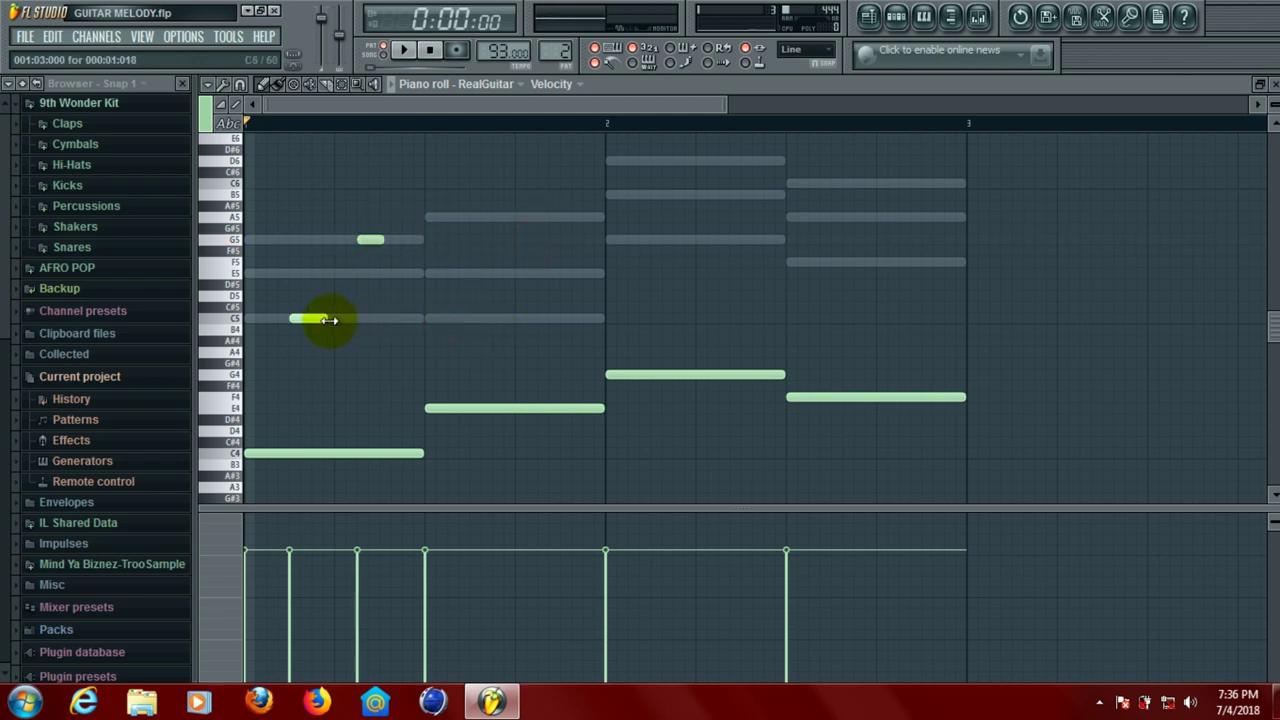
Add a short E5 note after the G5, move it to the start of step 7 in bar 1, and audition the melody repeatedly
click(391, 273)
key(space)
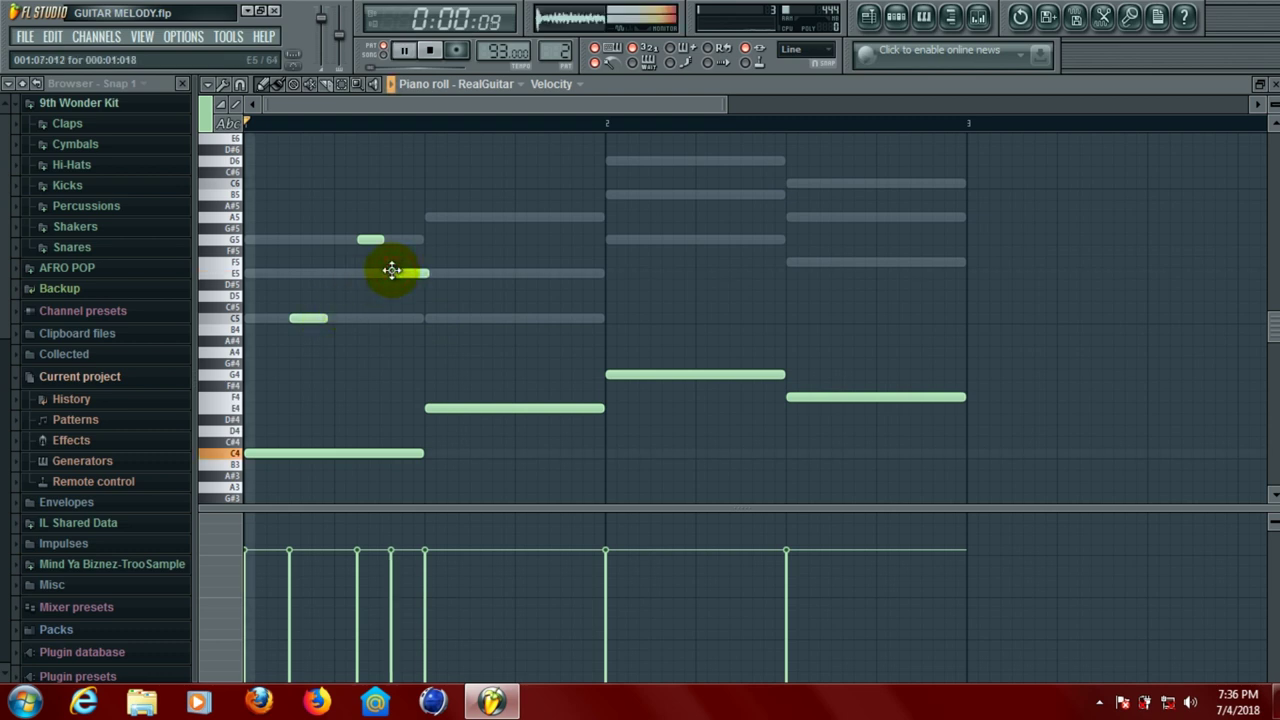
key(space)
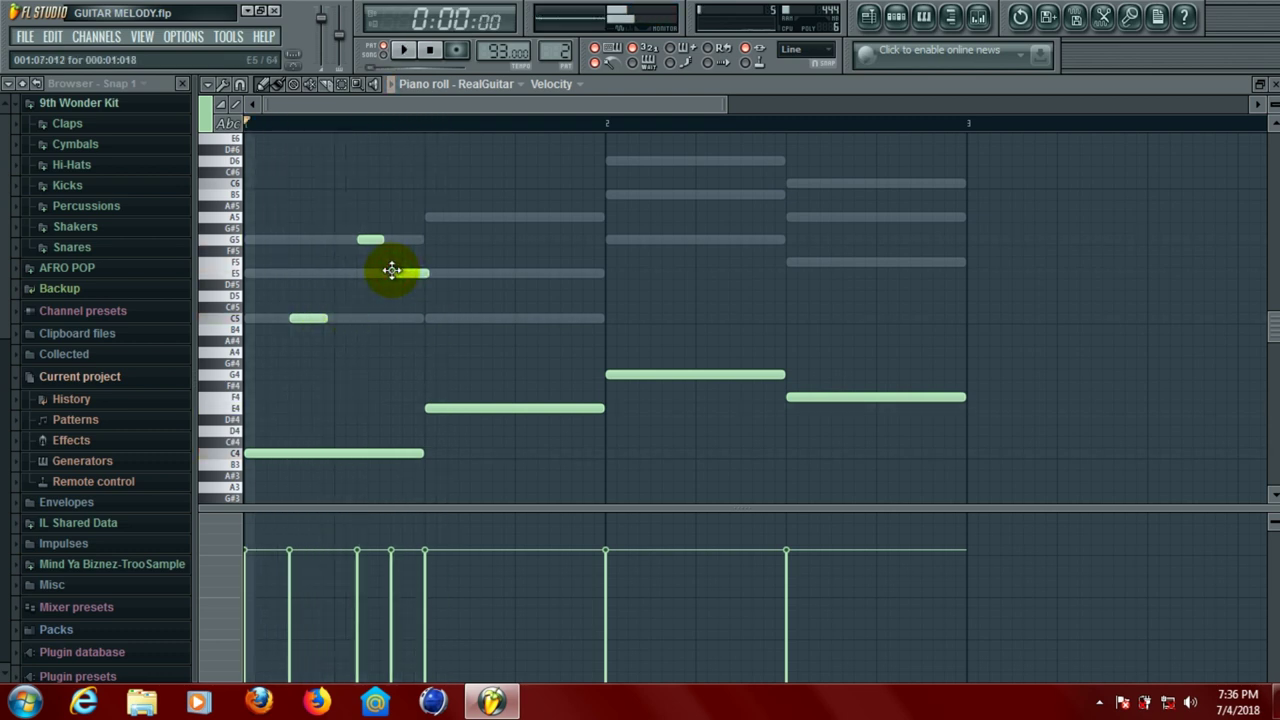
drag(409, 271, 394, 271)
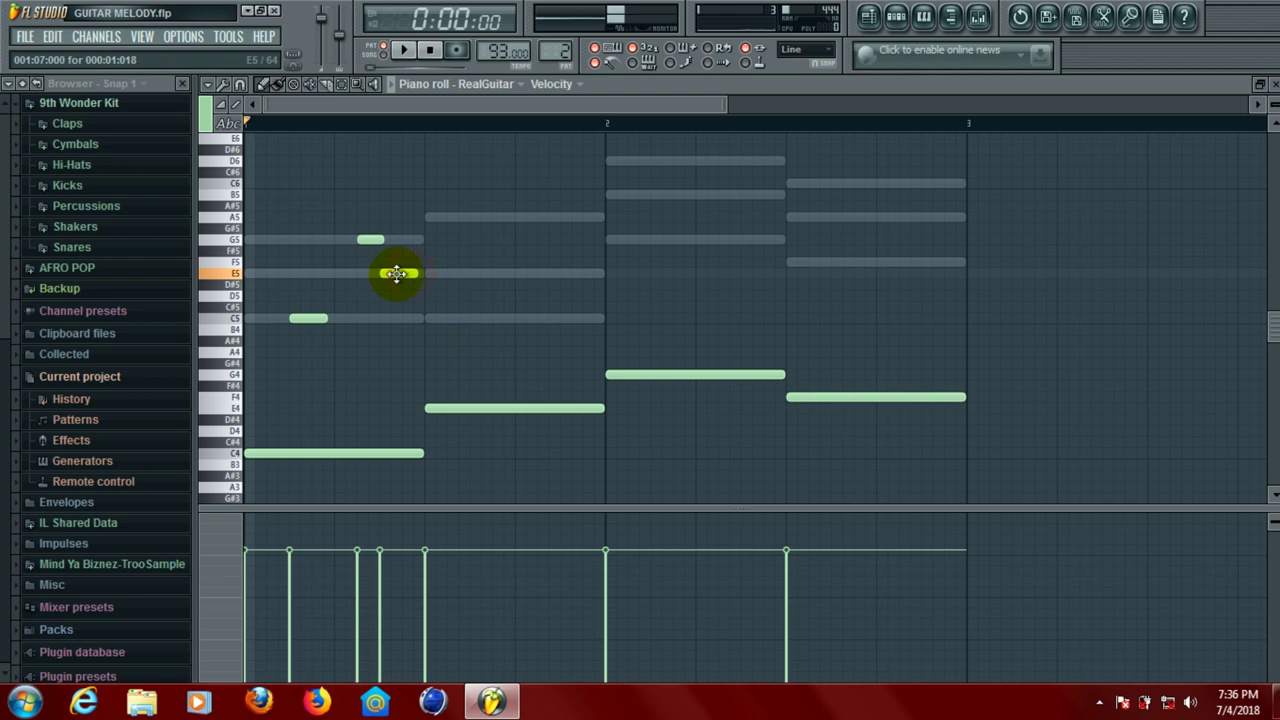
key(space)
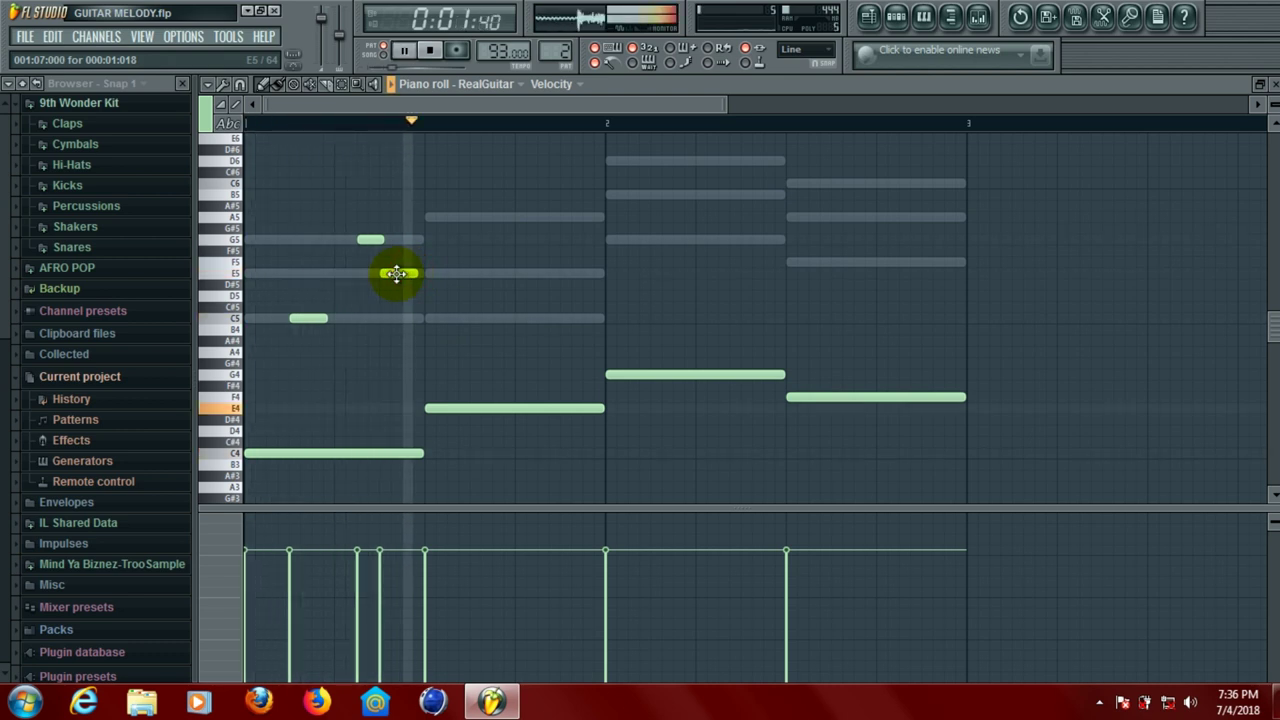
key(space)
key(space)
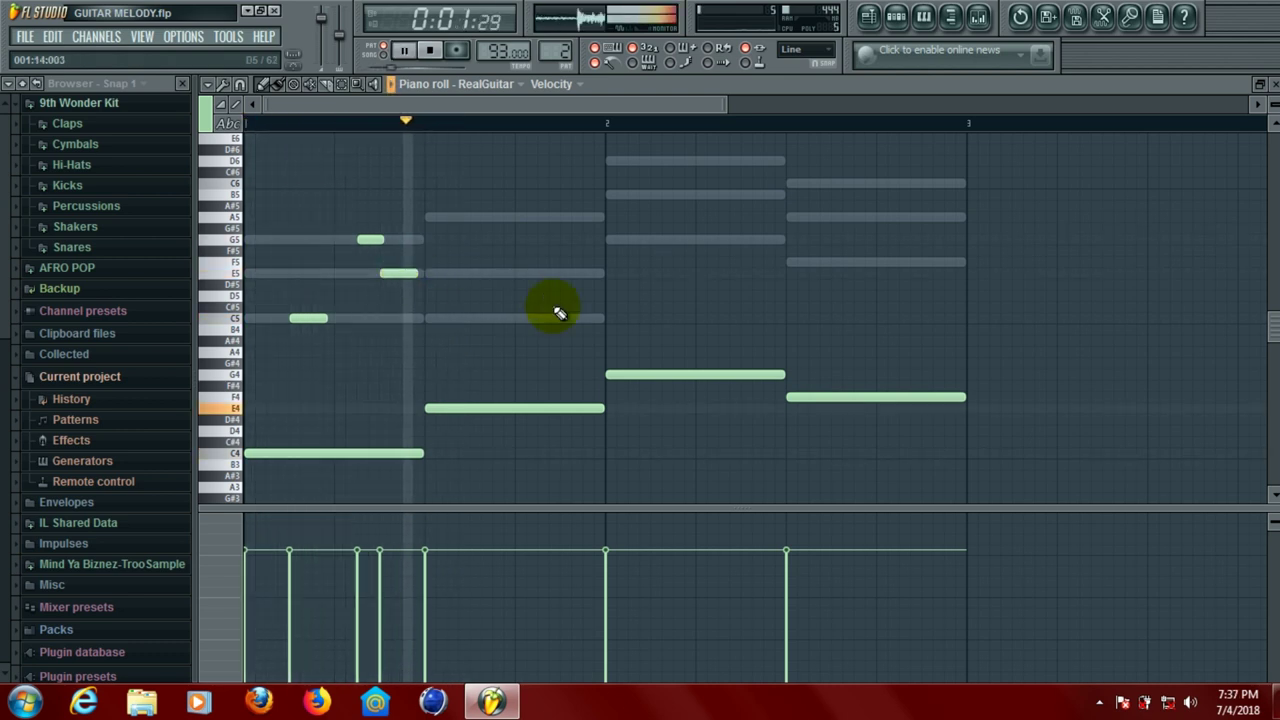
key(space)
key(space)
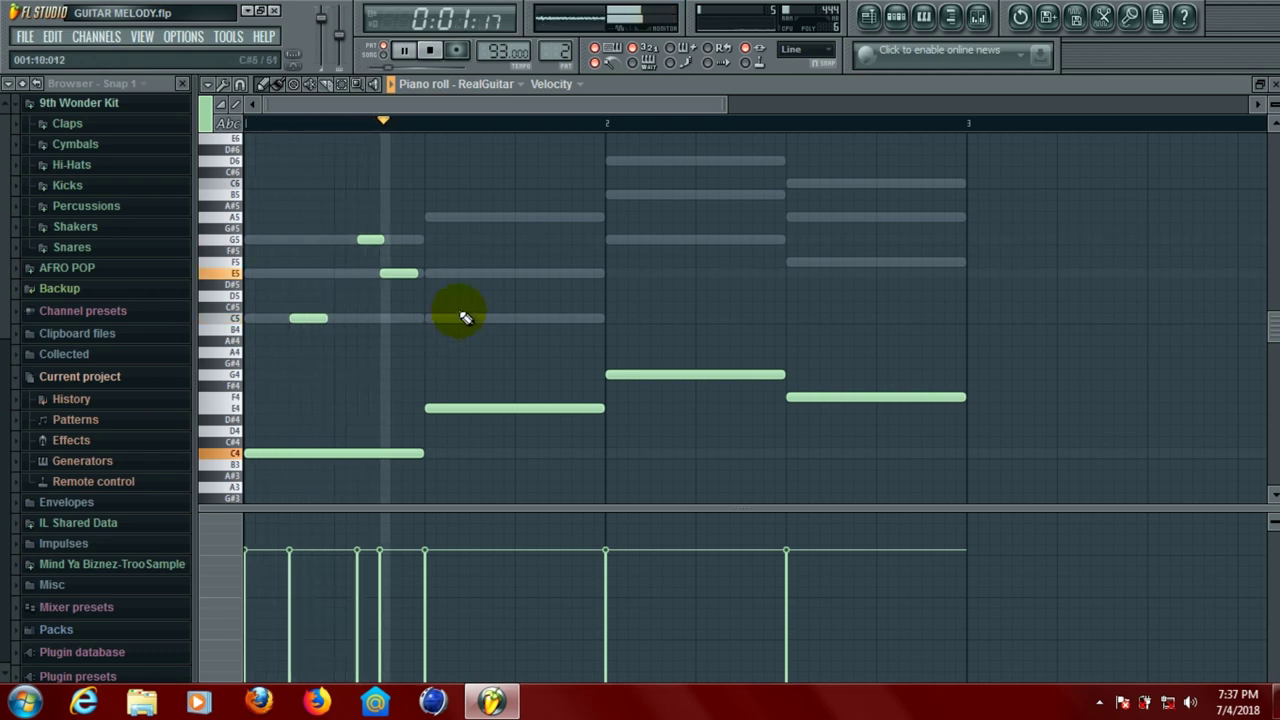
key(space)
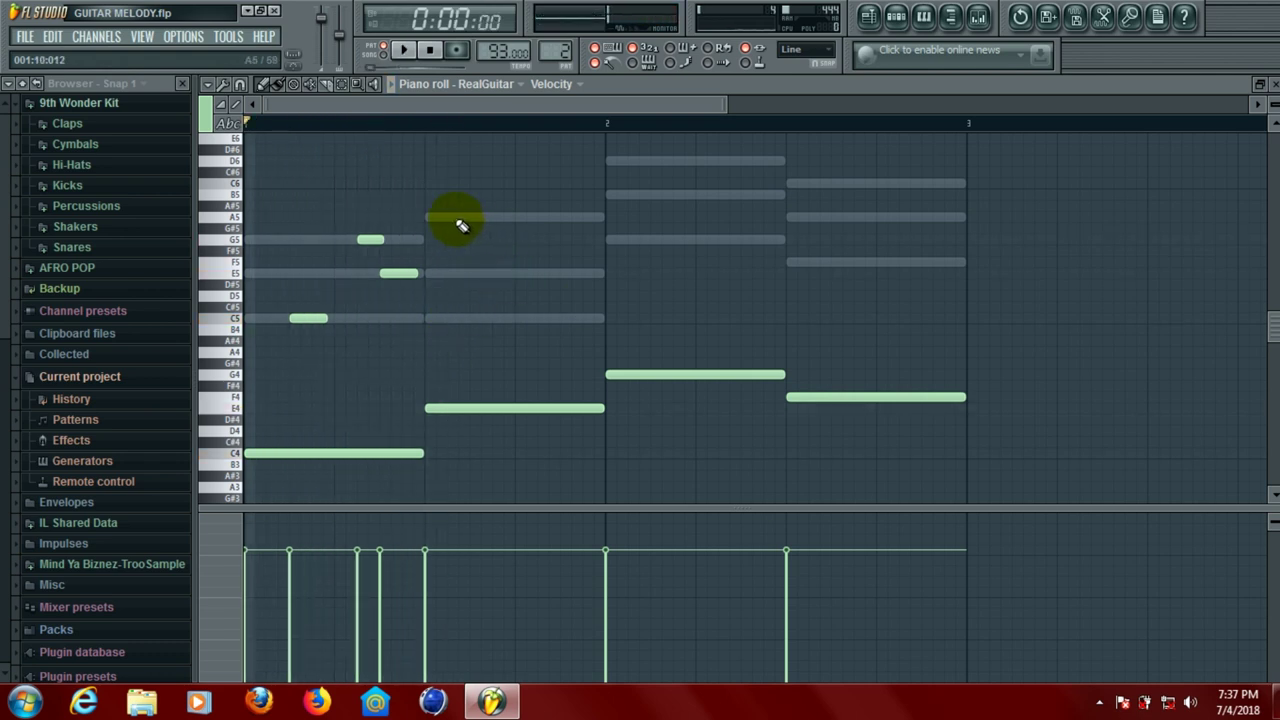
Add a short A5 note of length 1:018 at step 10 of bar 1, then play and stop the pattern
click(449, 216)
key(space)
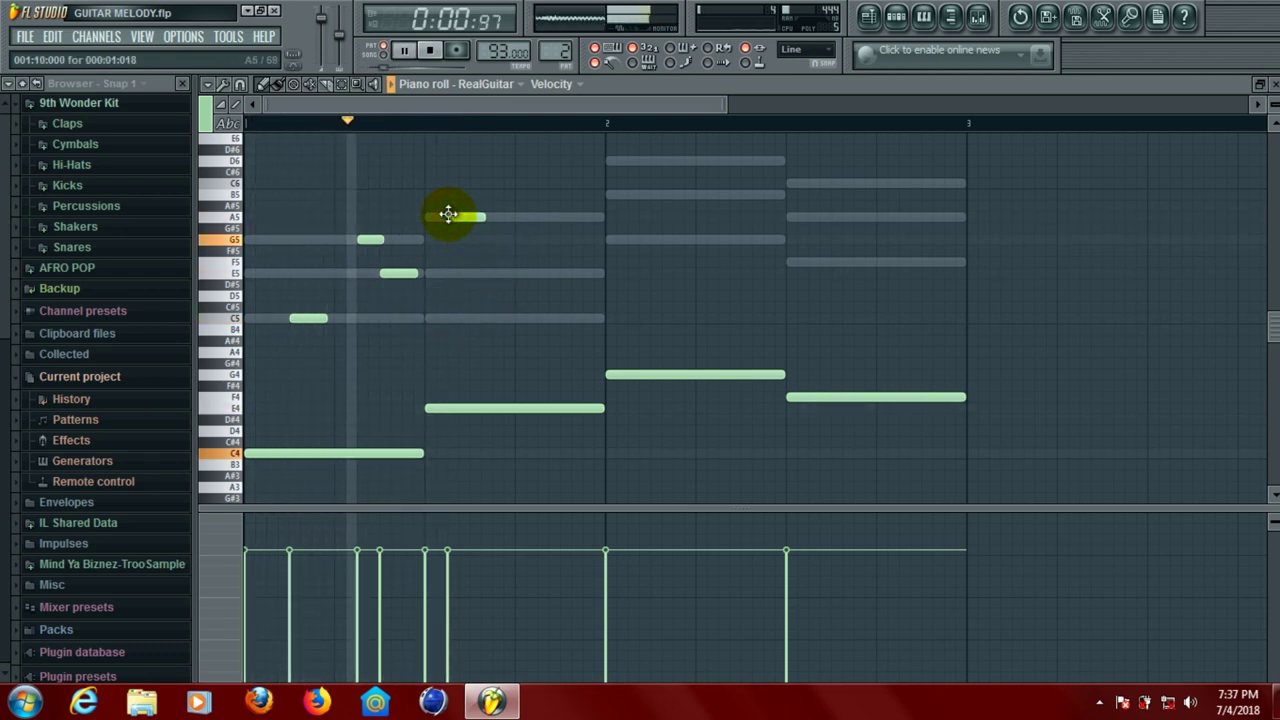
key(space)
key(space)
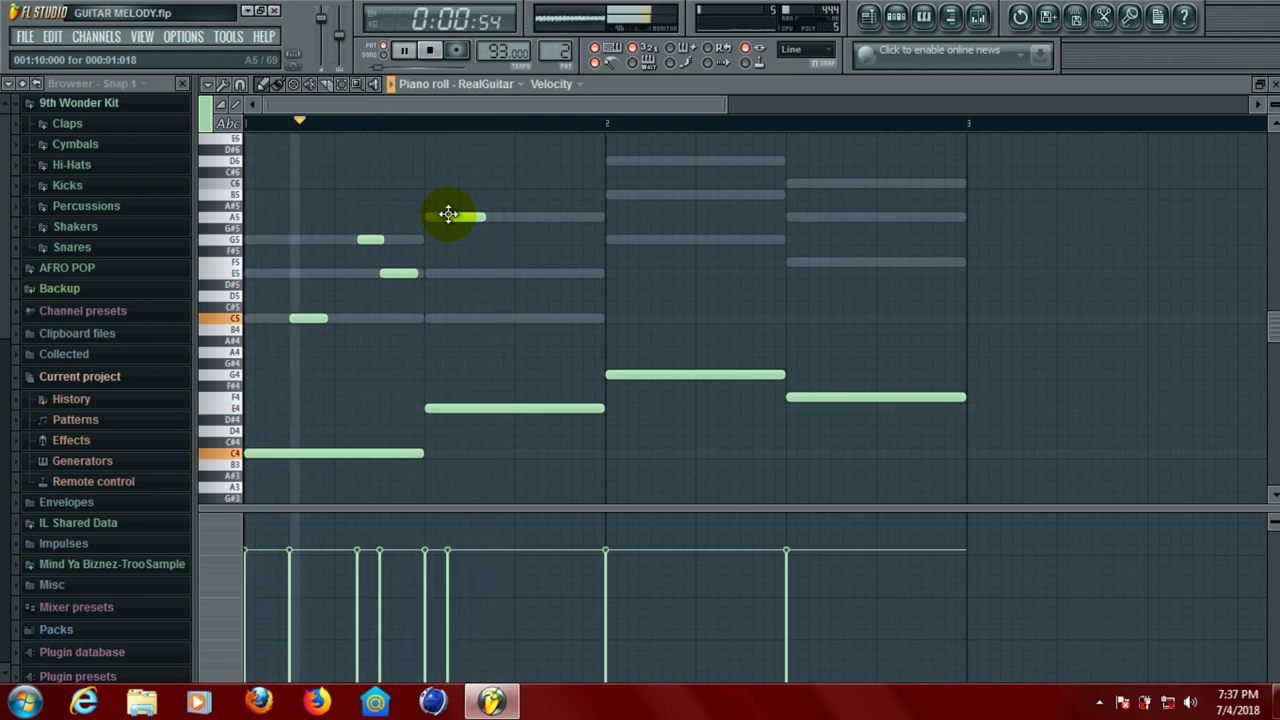
key(space)
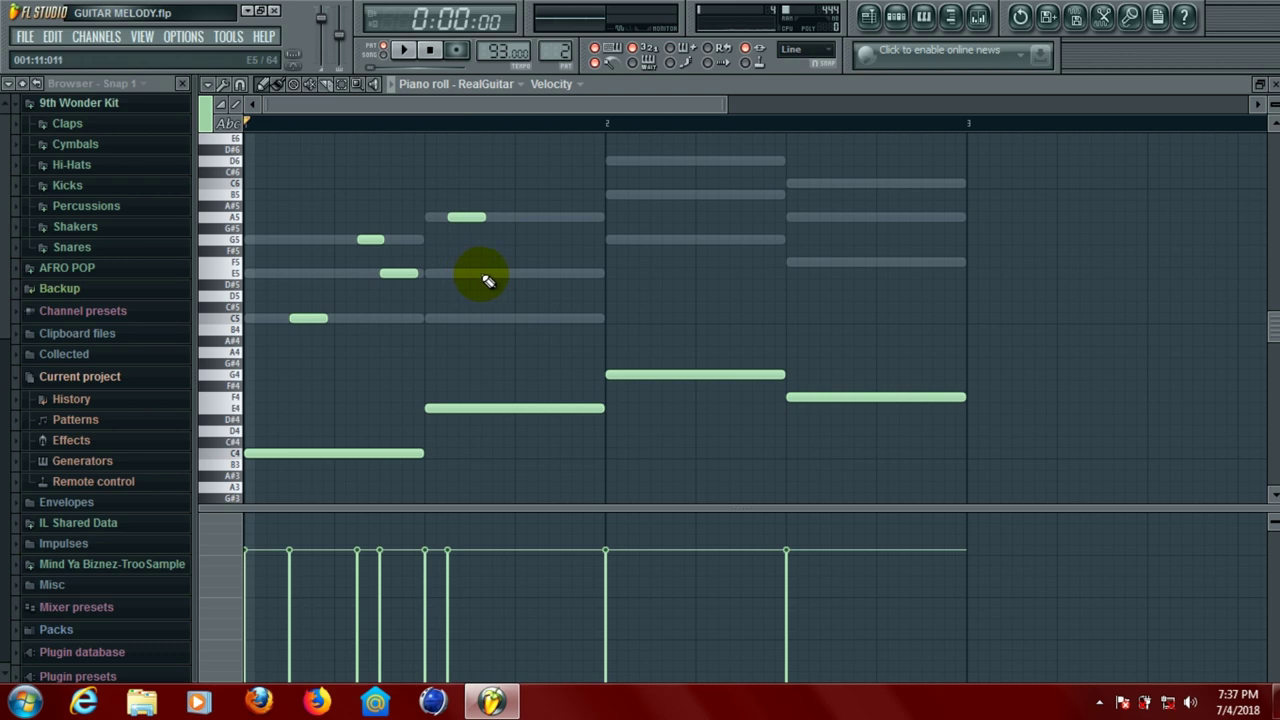
Add a short E5 note halfway through step 11 of bar 1, then play and stop the pattern
click(481, 273)
key(space)
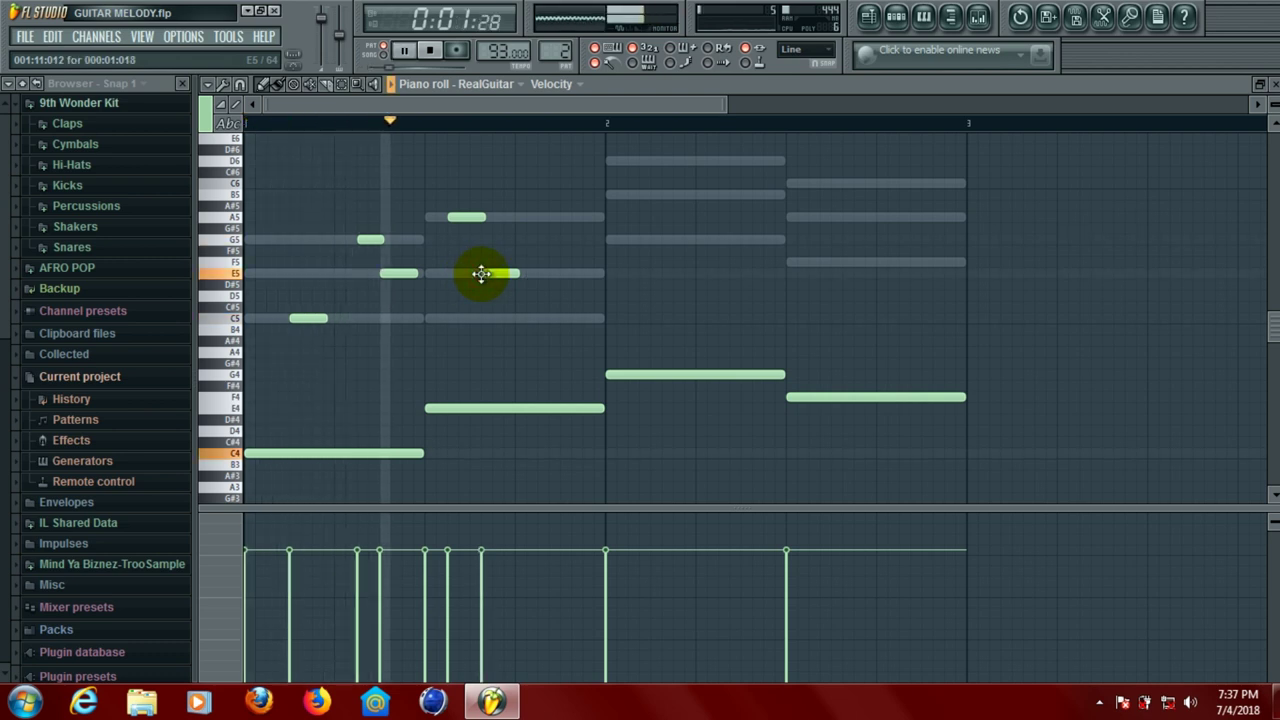
key(space)
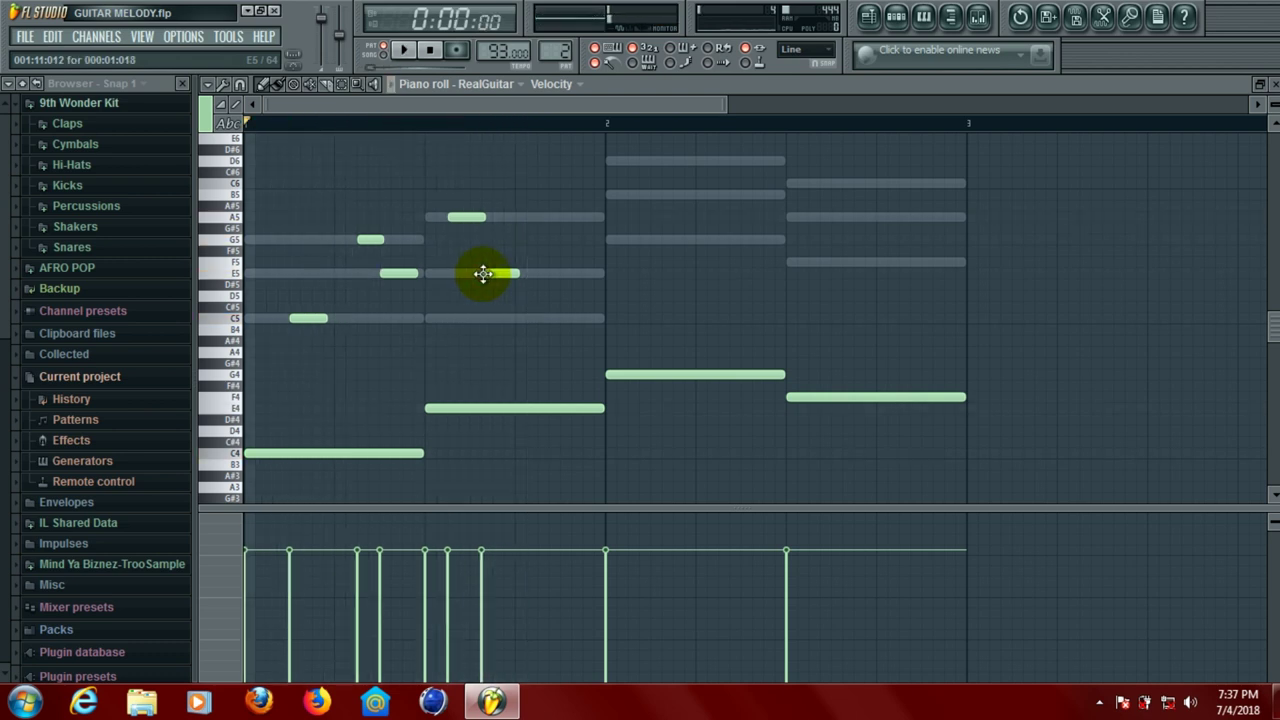
Raise the short note in step 11 to C6, audition the pattern, and raise the A5 note at step 10 to C6
drag(485, 274, 496, 183)
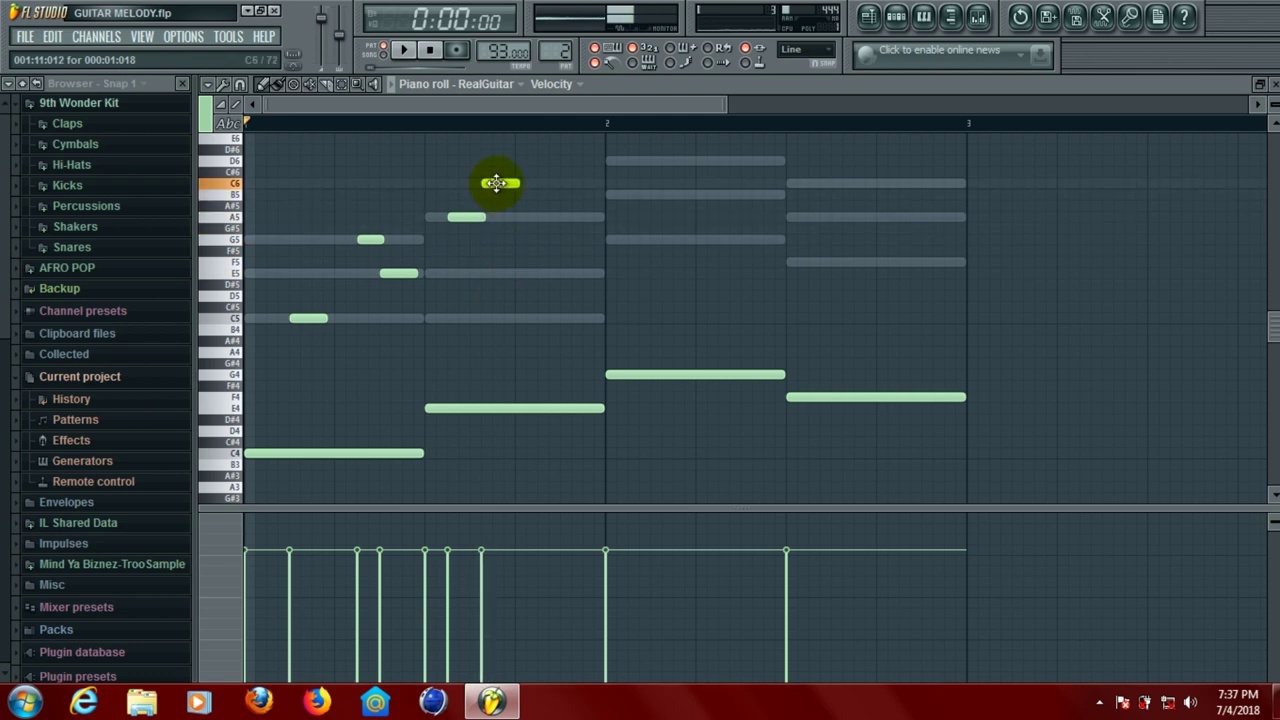
key(space)
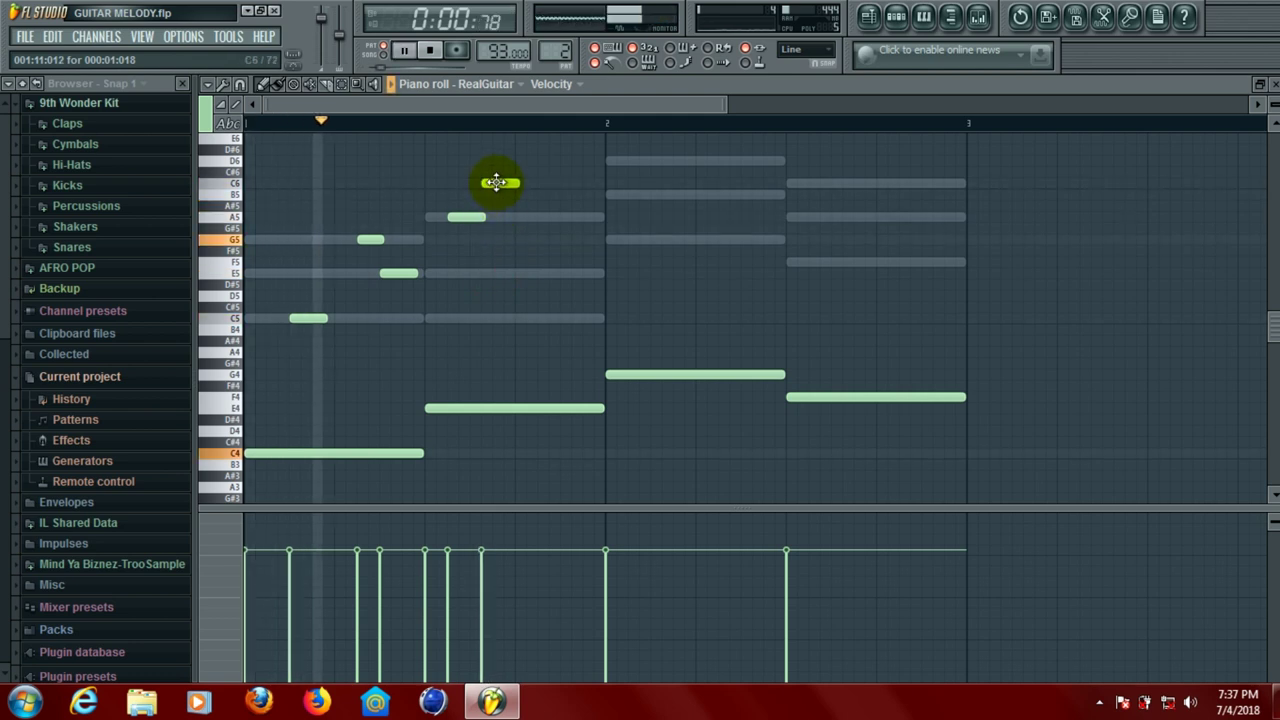
key(space)
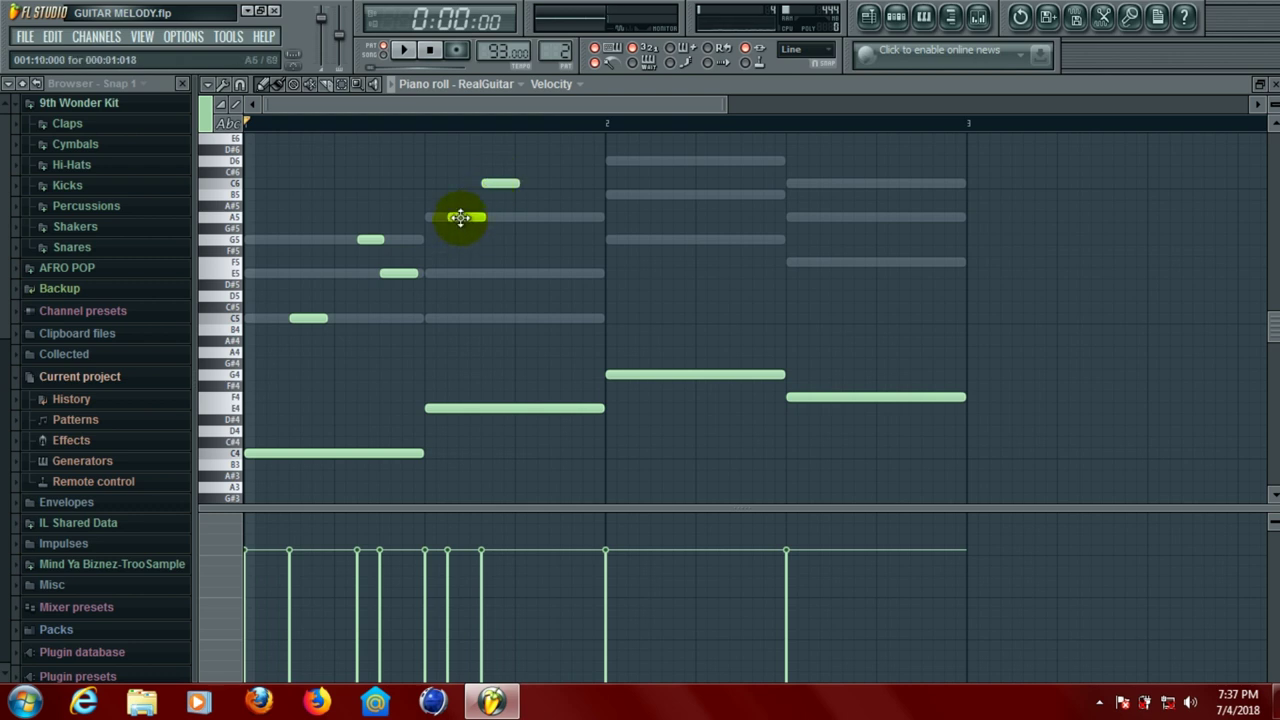
drag(460, 217, 458, 181)
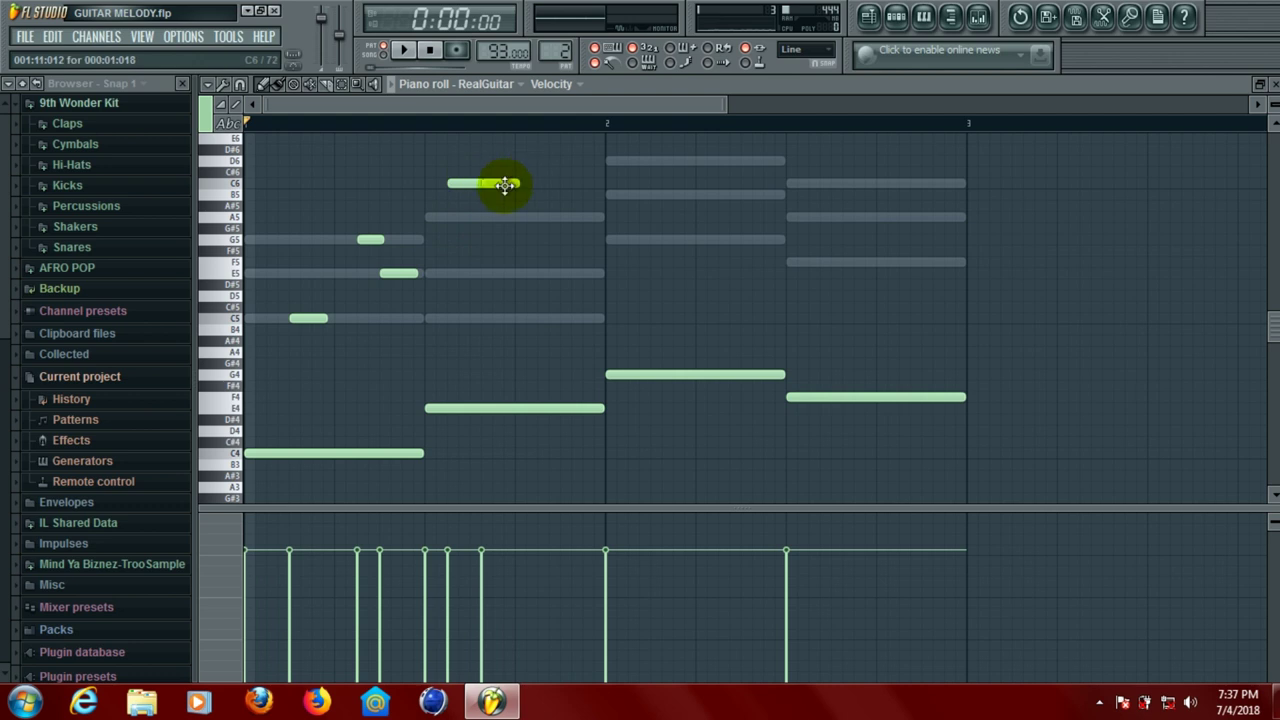
Try the short note in step 11 of bar 1 at A5, raise it to B5, and audition the pattern after each change
drag(500, 185, 500, 218)
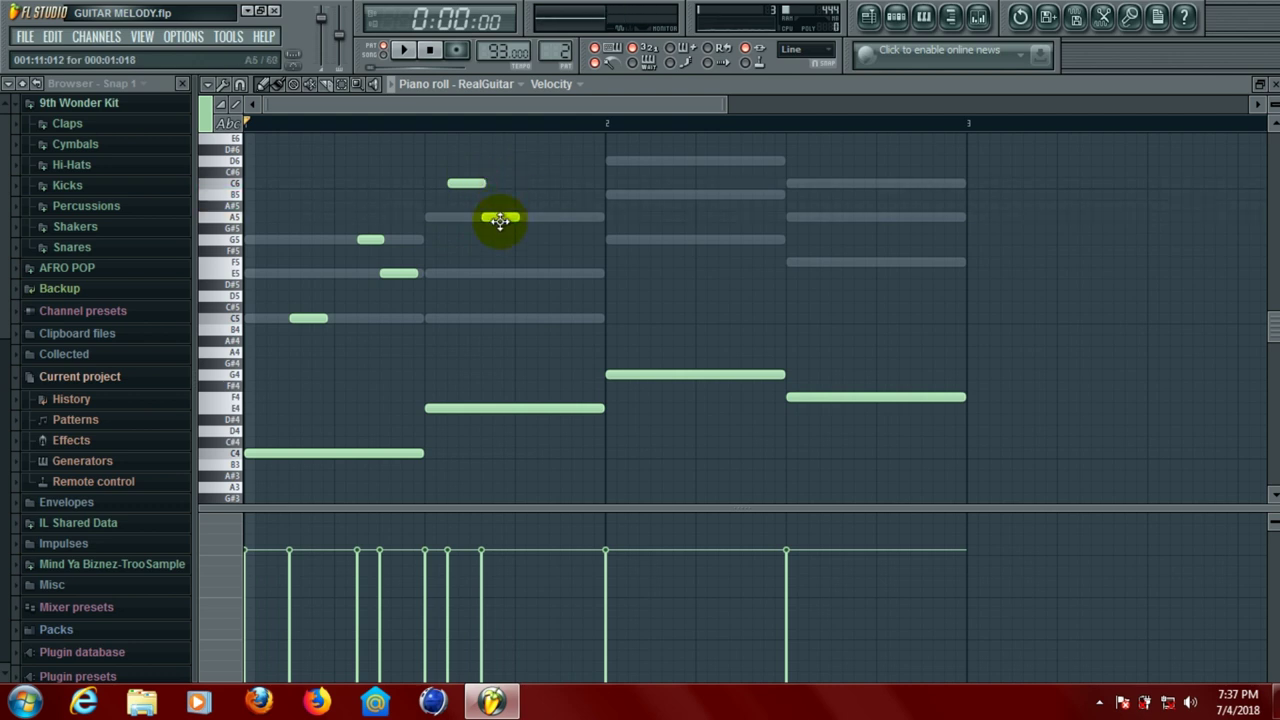
key(space)
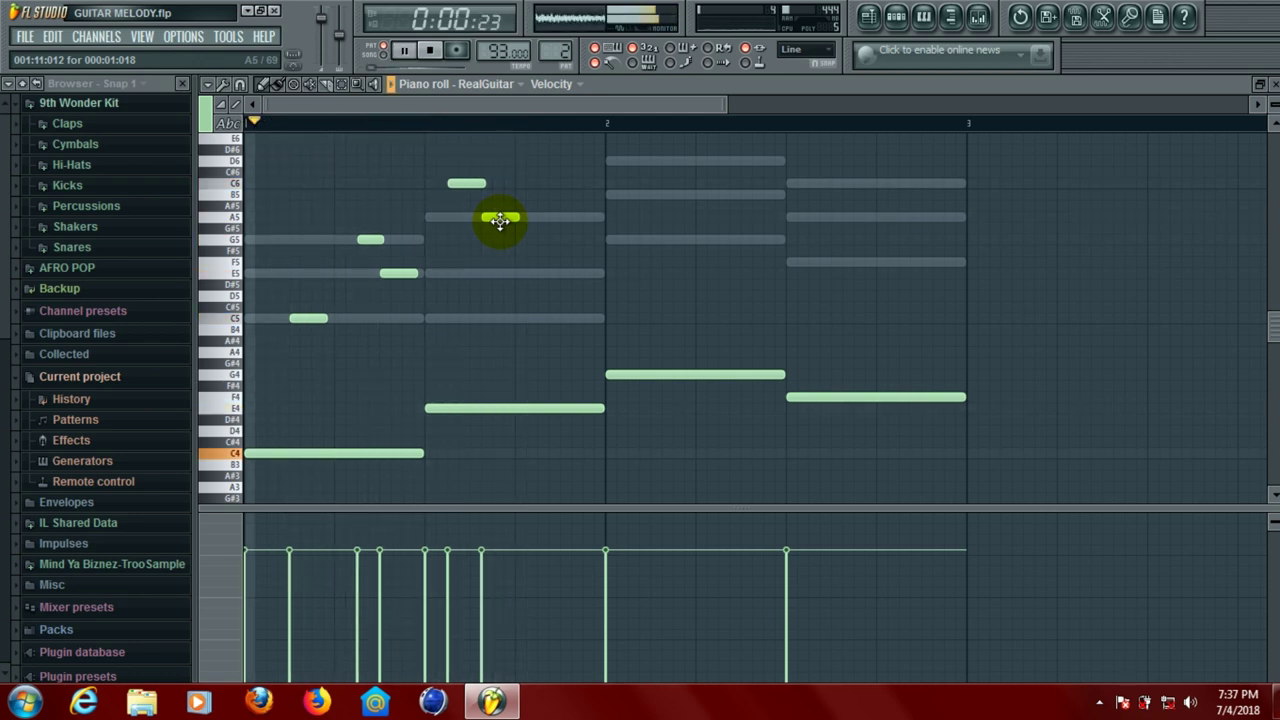
key(space)
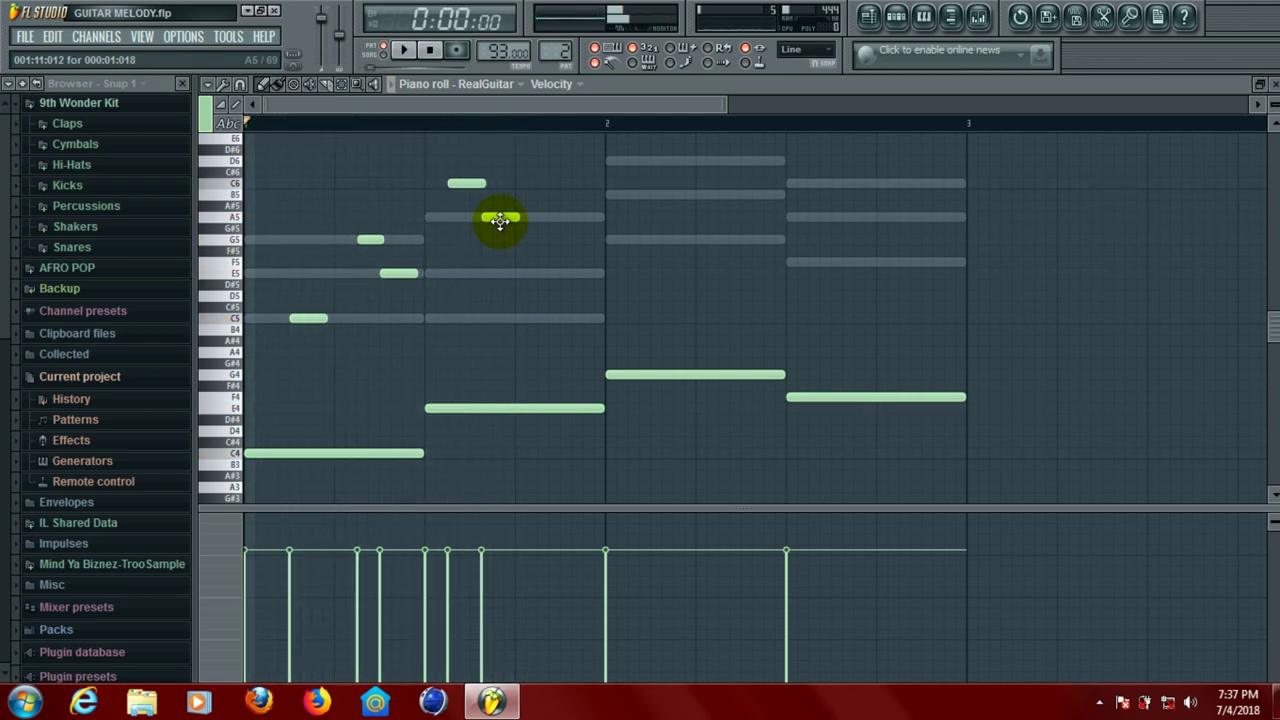
mouse_move(500, 221)
mouse_down()
mouse_move(500, 146)
mouse_move(501, 202)
mouse_up()
key(space)
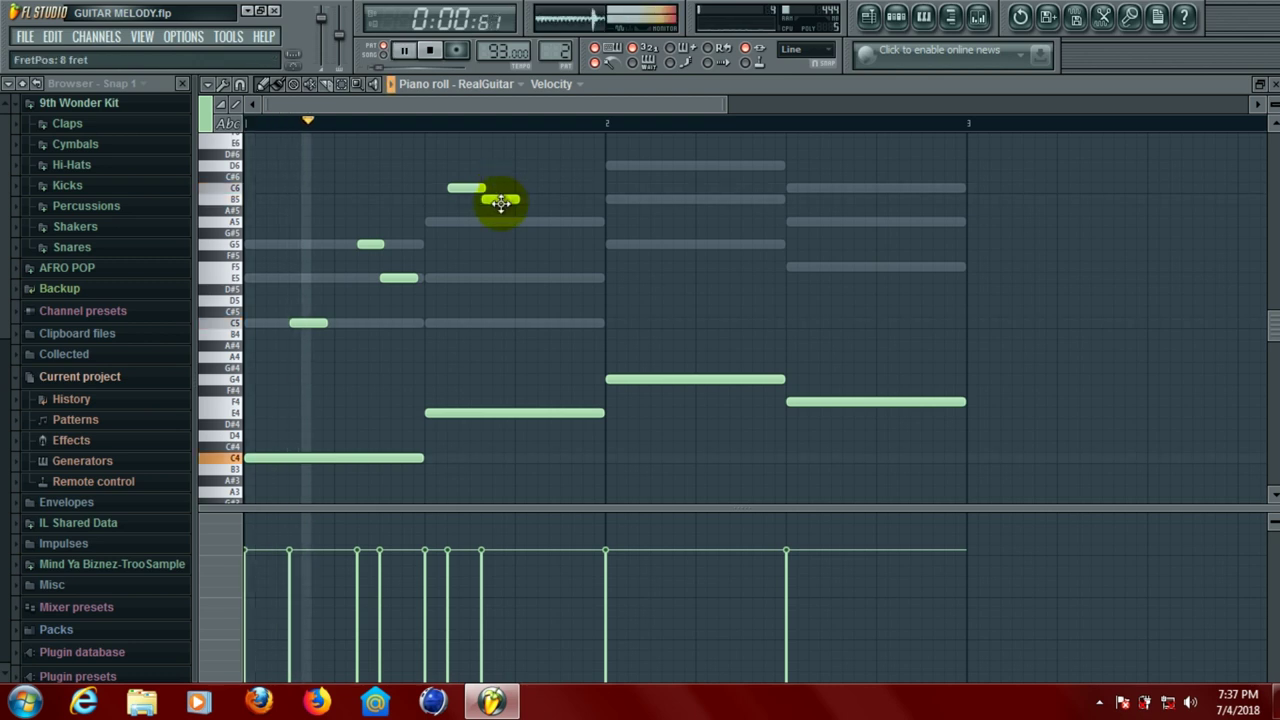
key(space)
key(space)
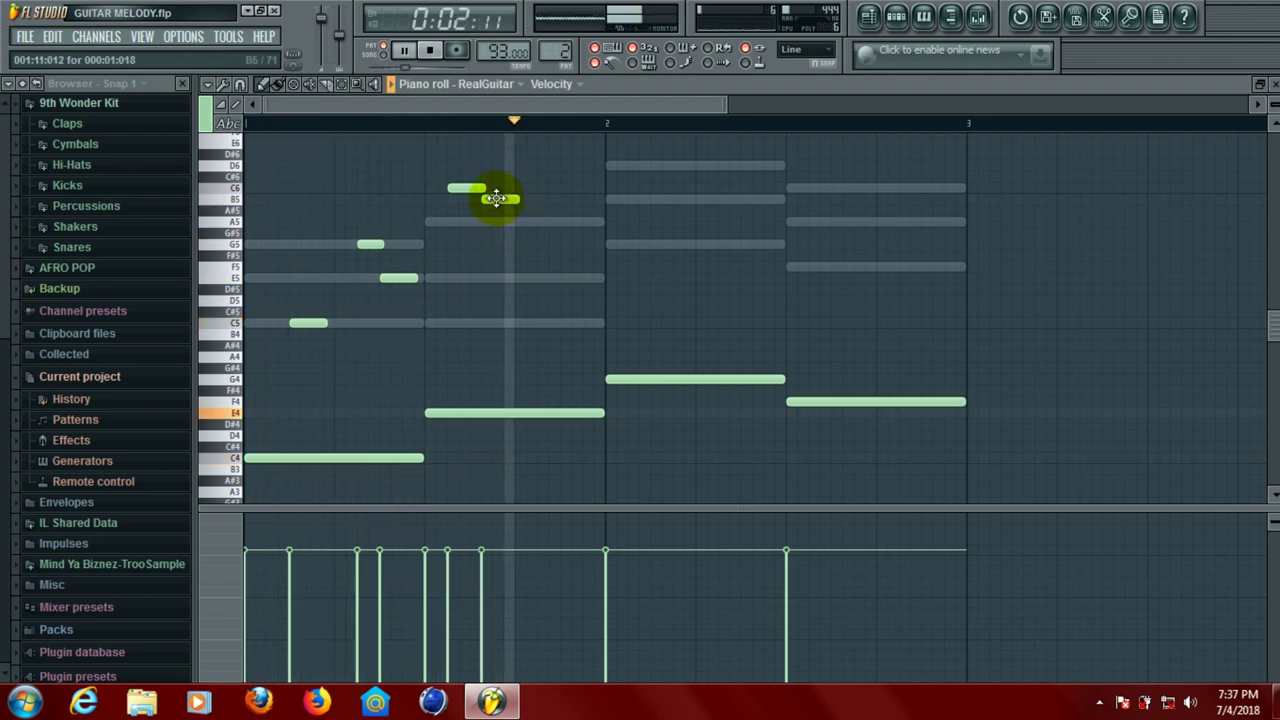
key(space)
Move the B5 note to the start of step 12 in bar 1, play the pattern, and lengthen the note to 3:000
drag(496, 198, 509, 203)
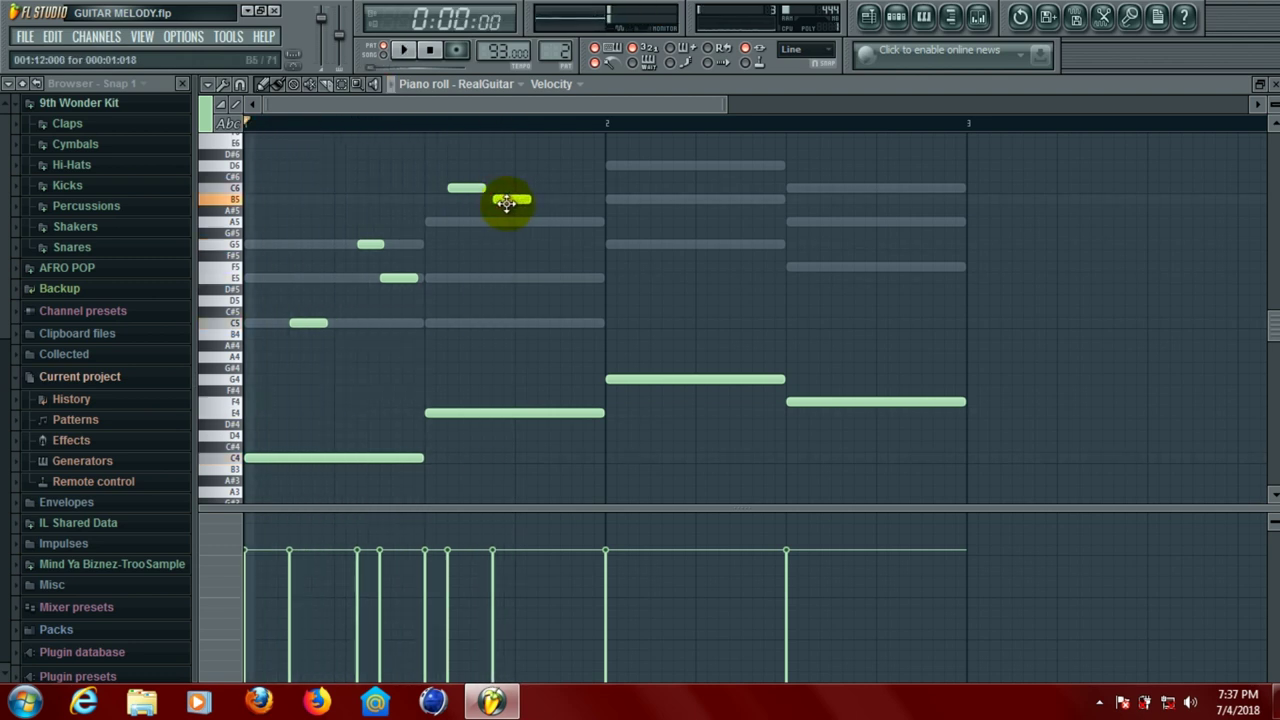
key(space)
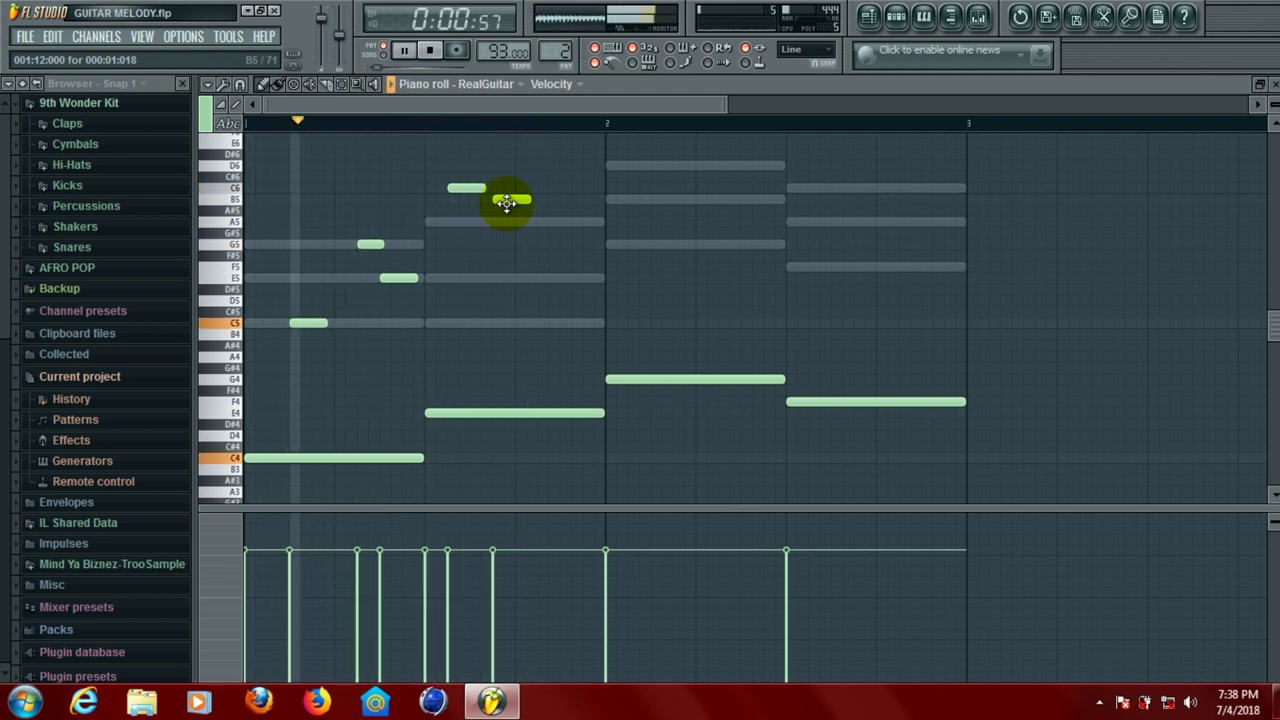
drag(529, 201, 558, 203)
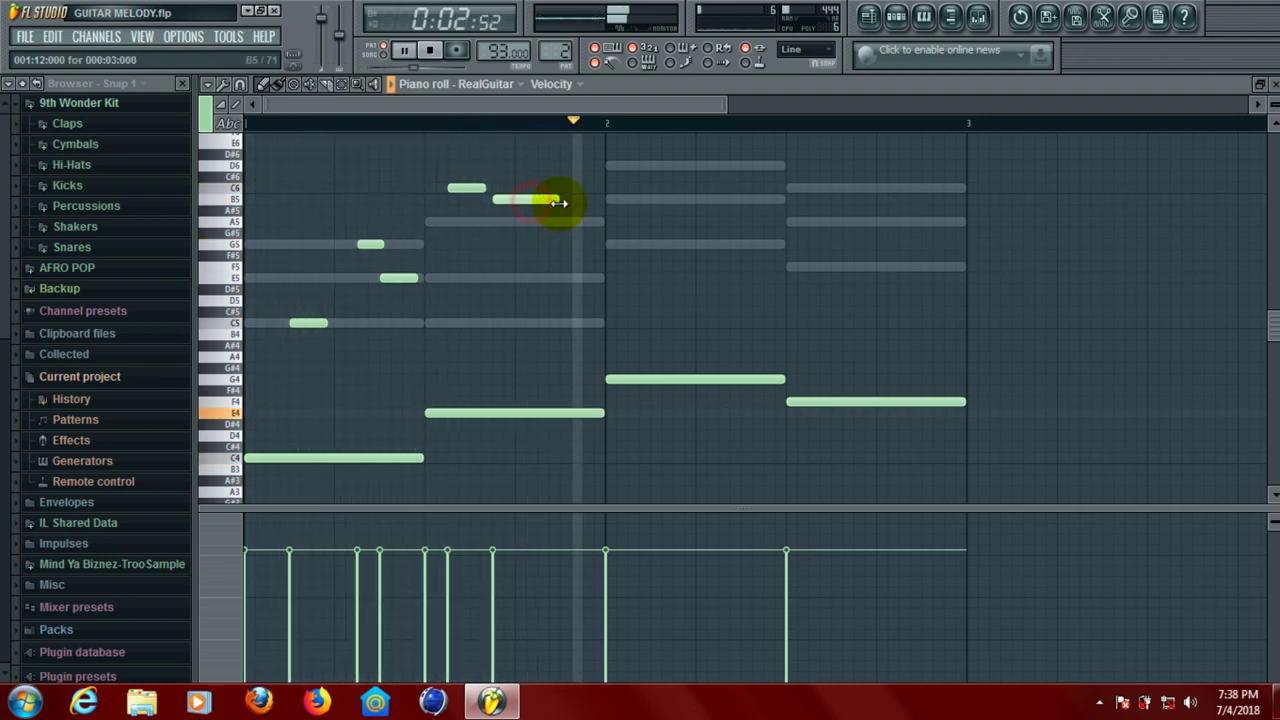
Add a note of length 3:000 at step 13 of bar 1, audition it at C5, and raise it to A5
key(space)
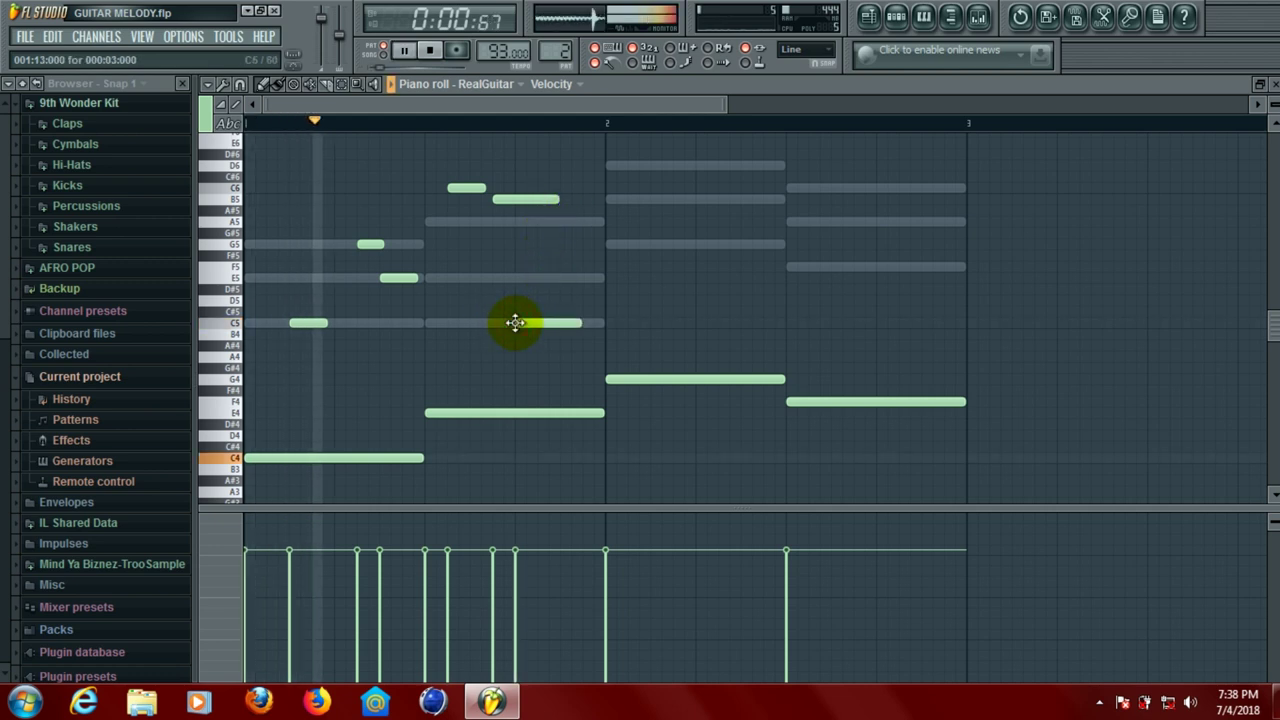
key(space)
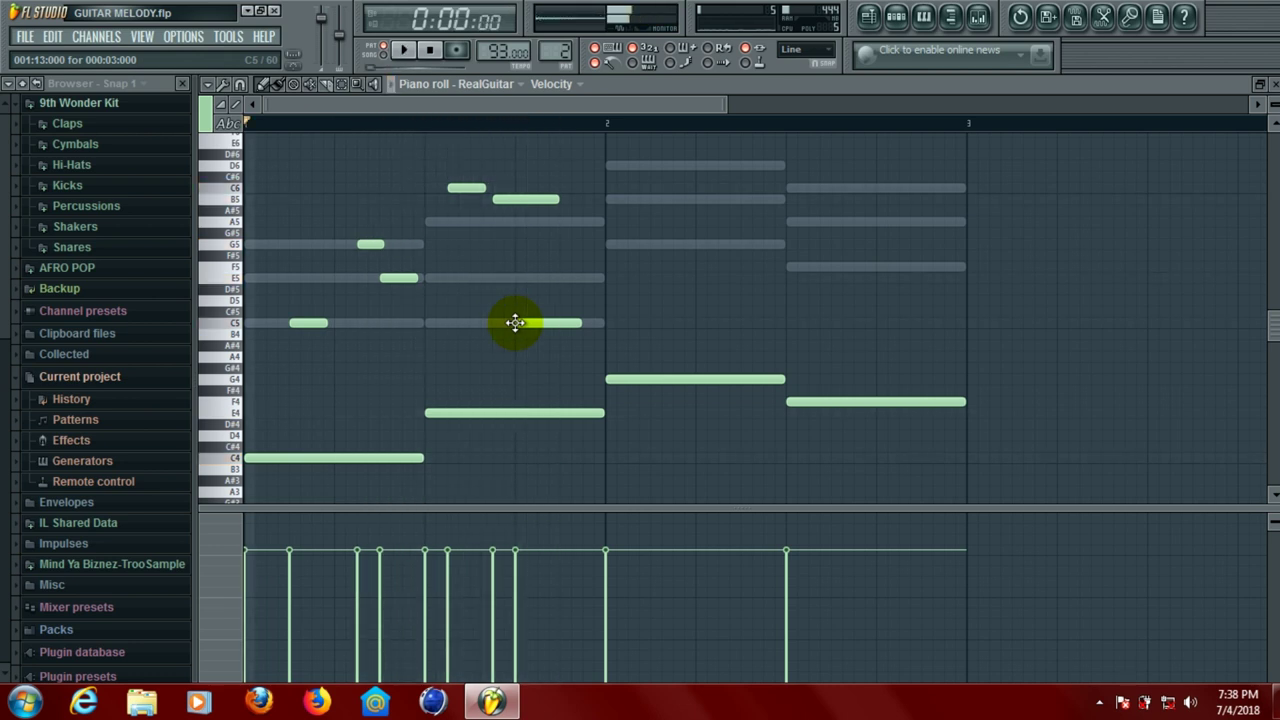
drag(538, 326, 530, 277)
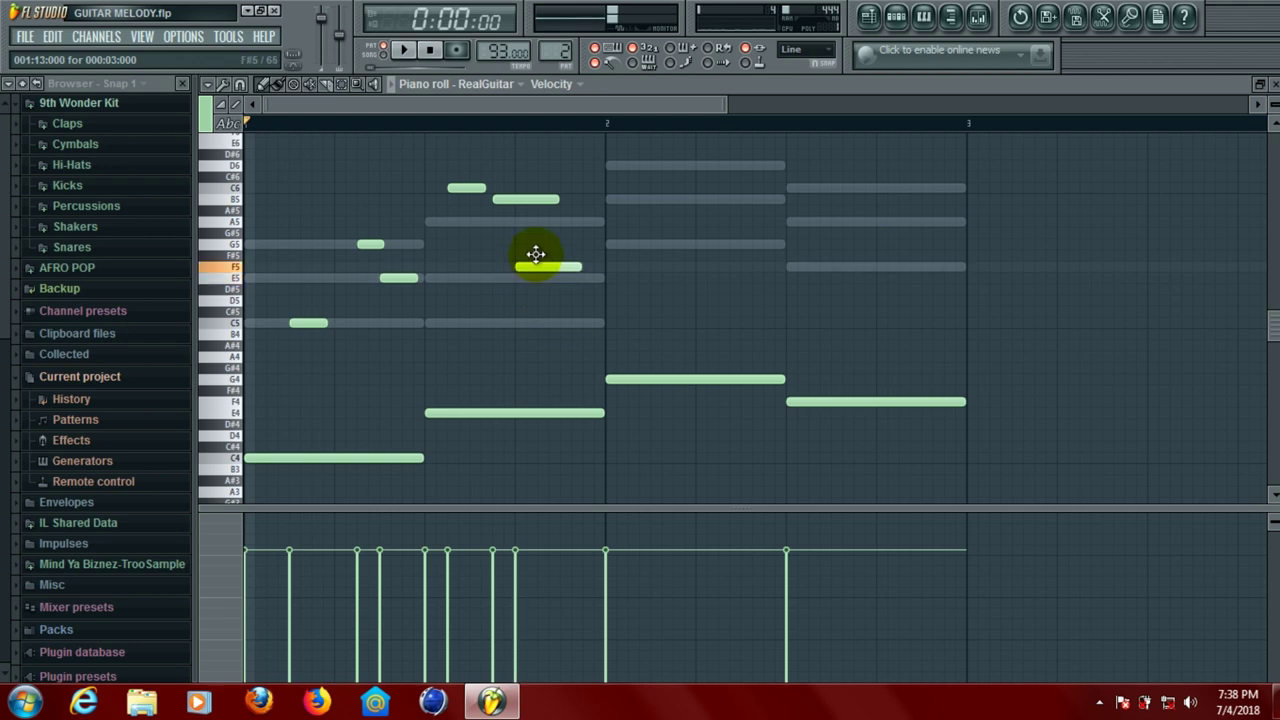
mouse_move(536, 218)
mouse_down()
mouse_move(529, 137)
mouse_move(532, 218)
mouse_up()
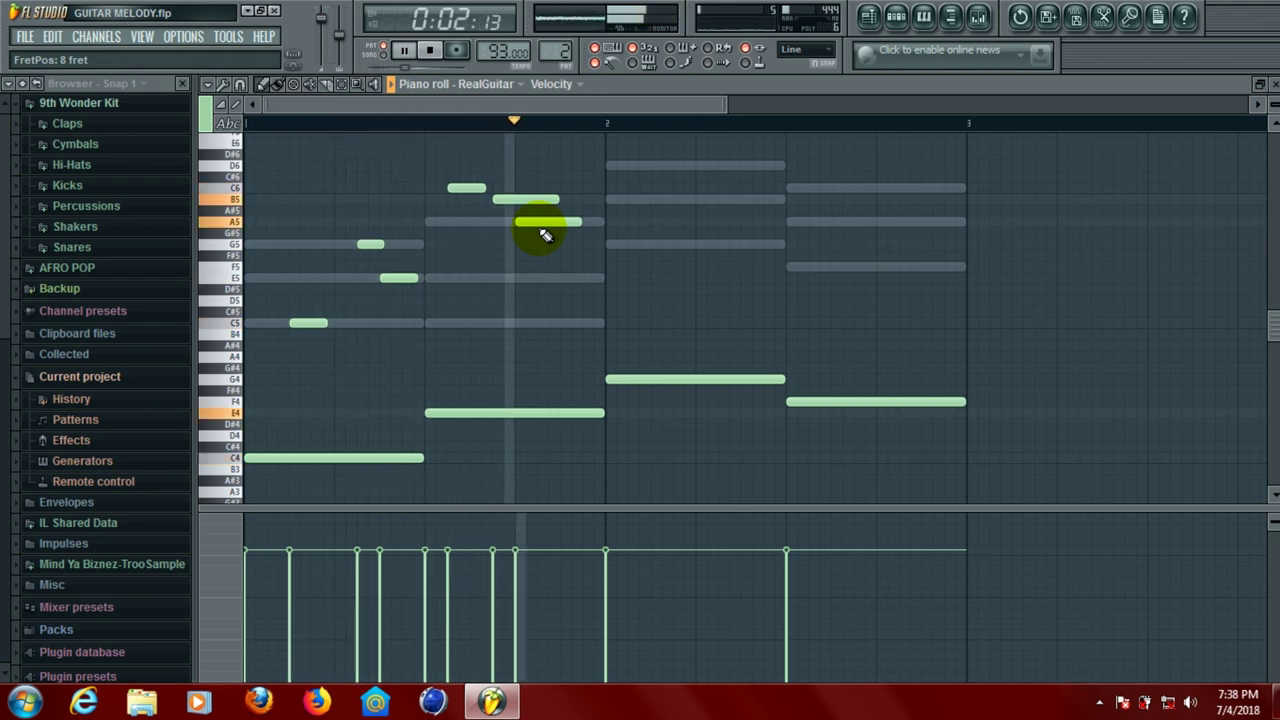
Add a G5 note at step 15 of bar 1, audition the pattern, and shorten the note to 2:006
click(565, 280)
key(space)
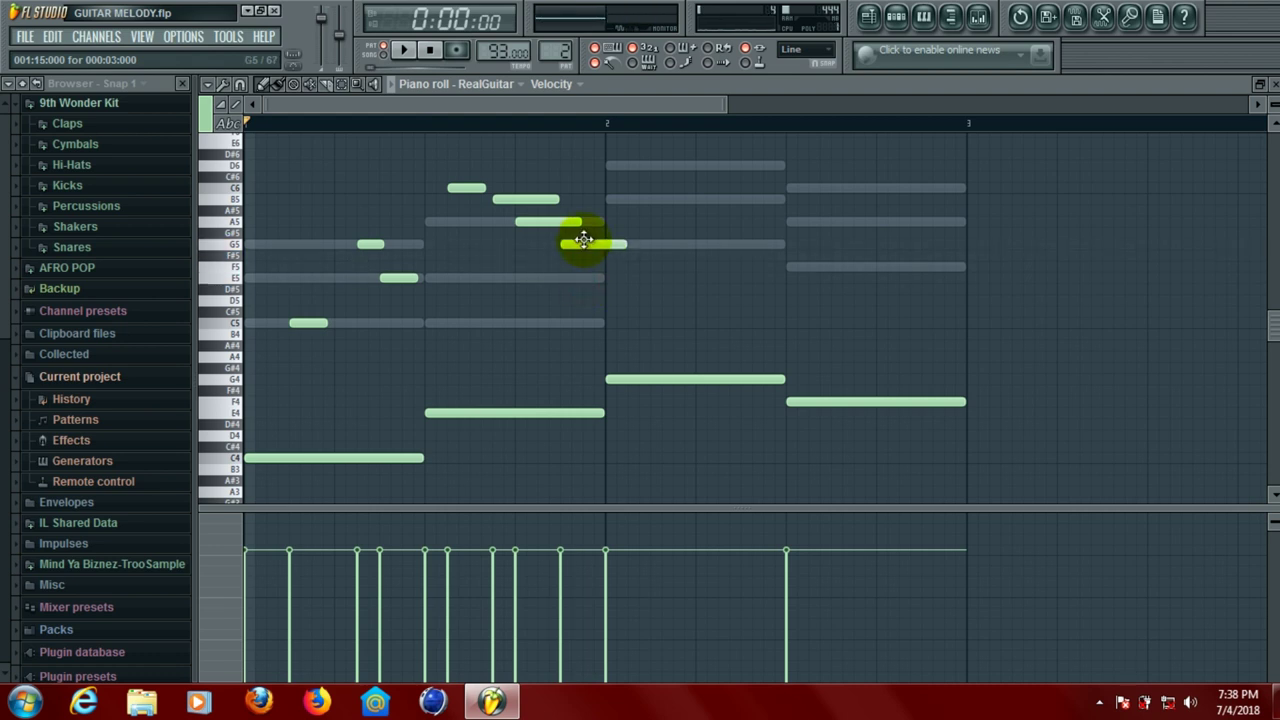
key(space)
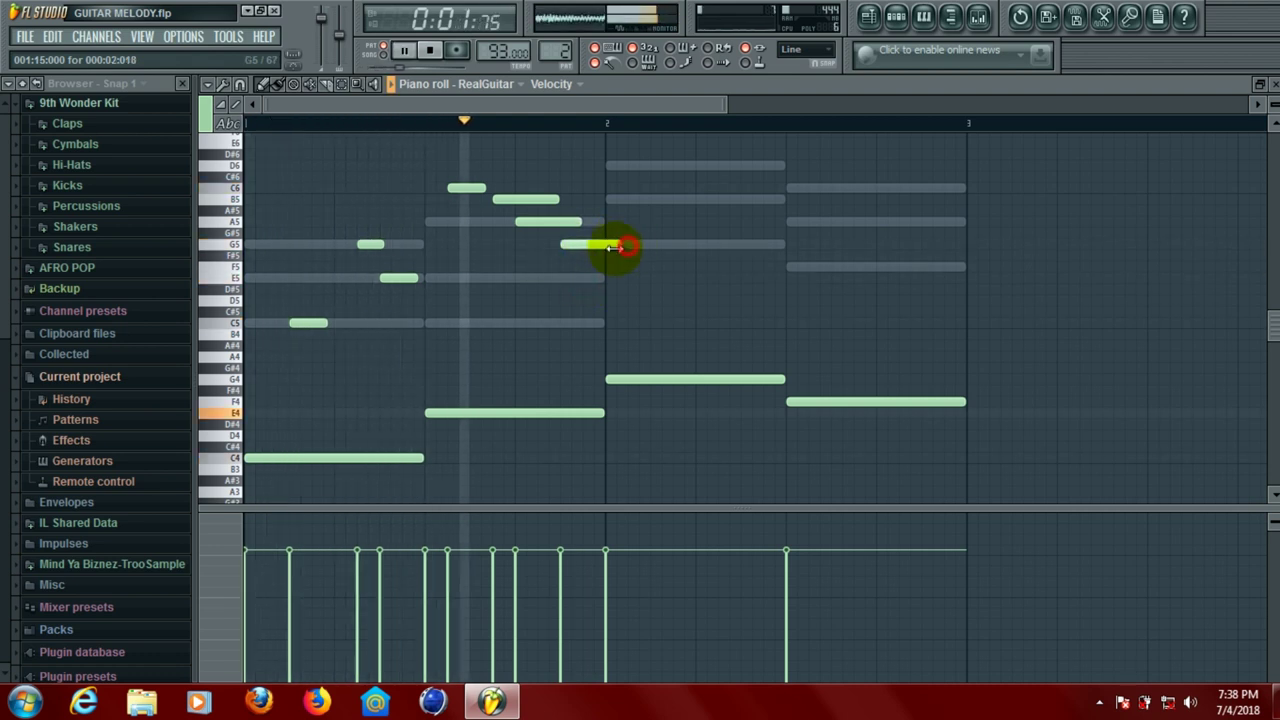
drag(610, 247, 606, 248)
Add a G5 note of length 2:006 in bar 2, shift it to the start of step 4, and audition the melody
key(space)
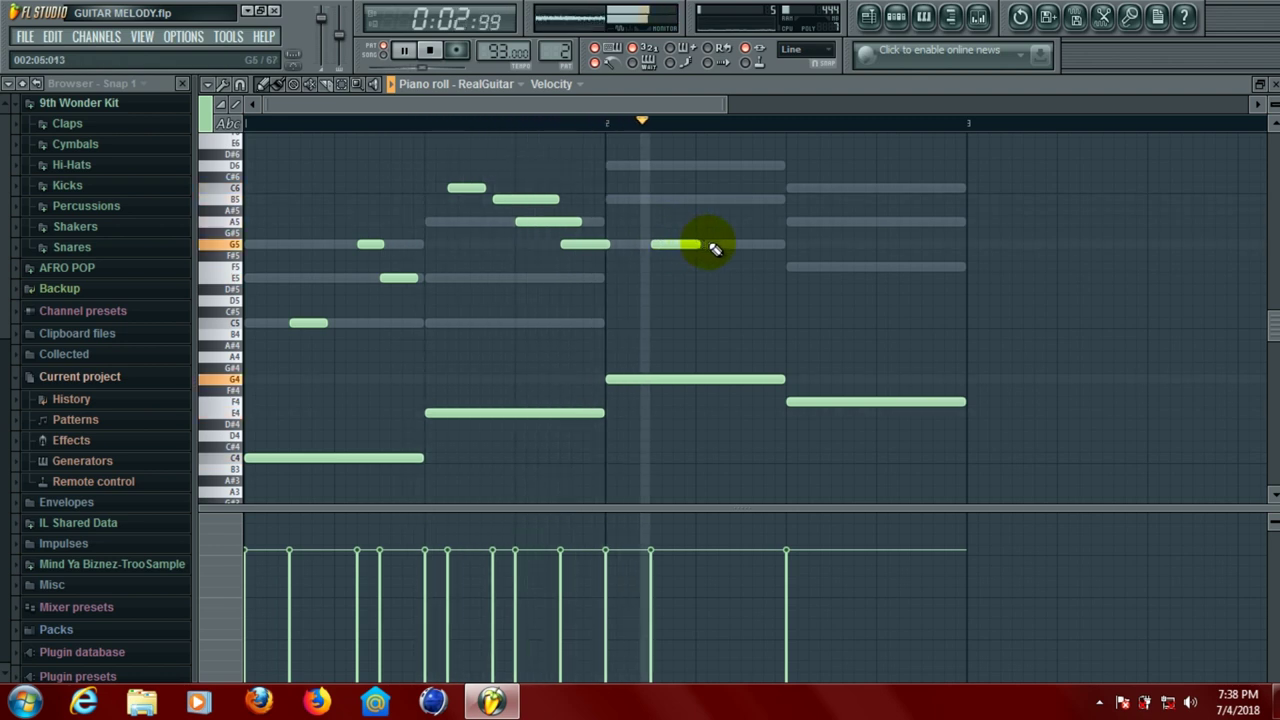
key(space)
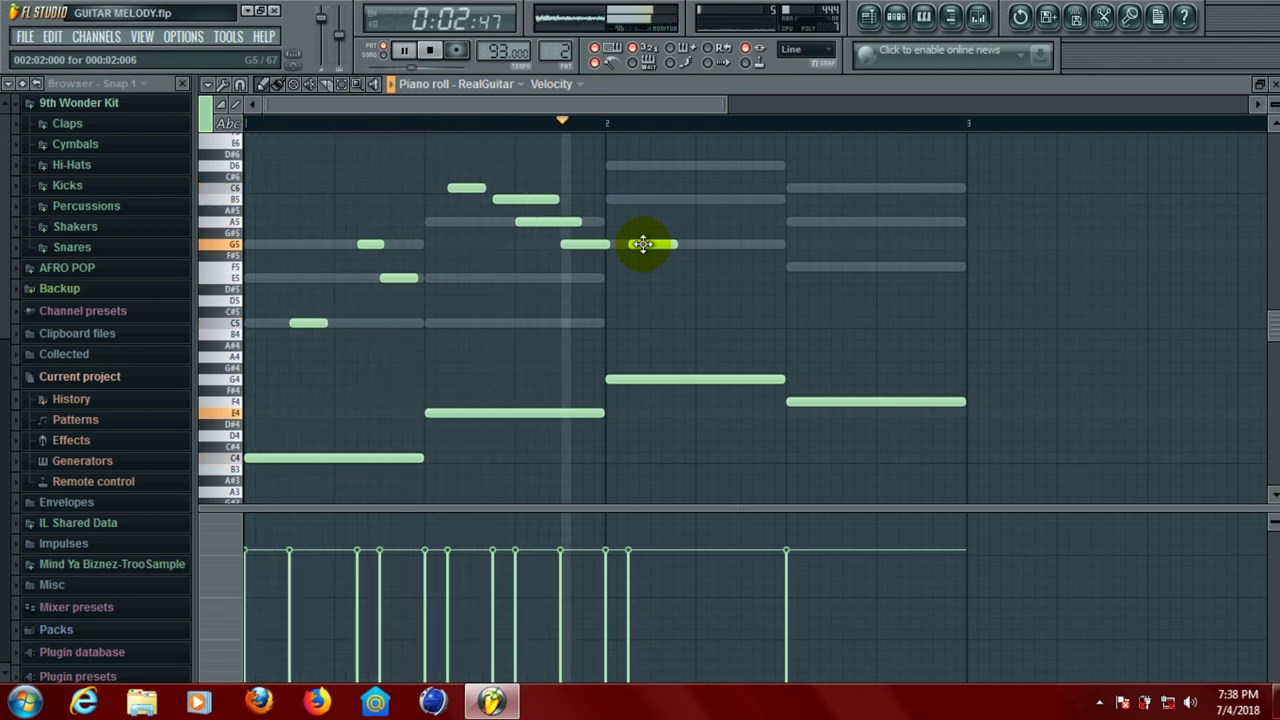
key(space)
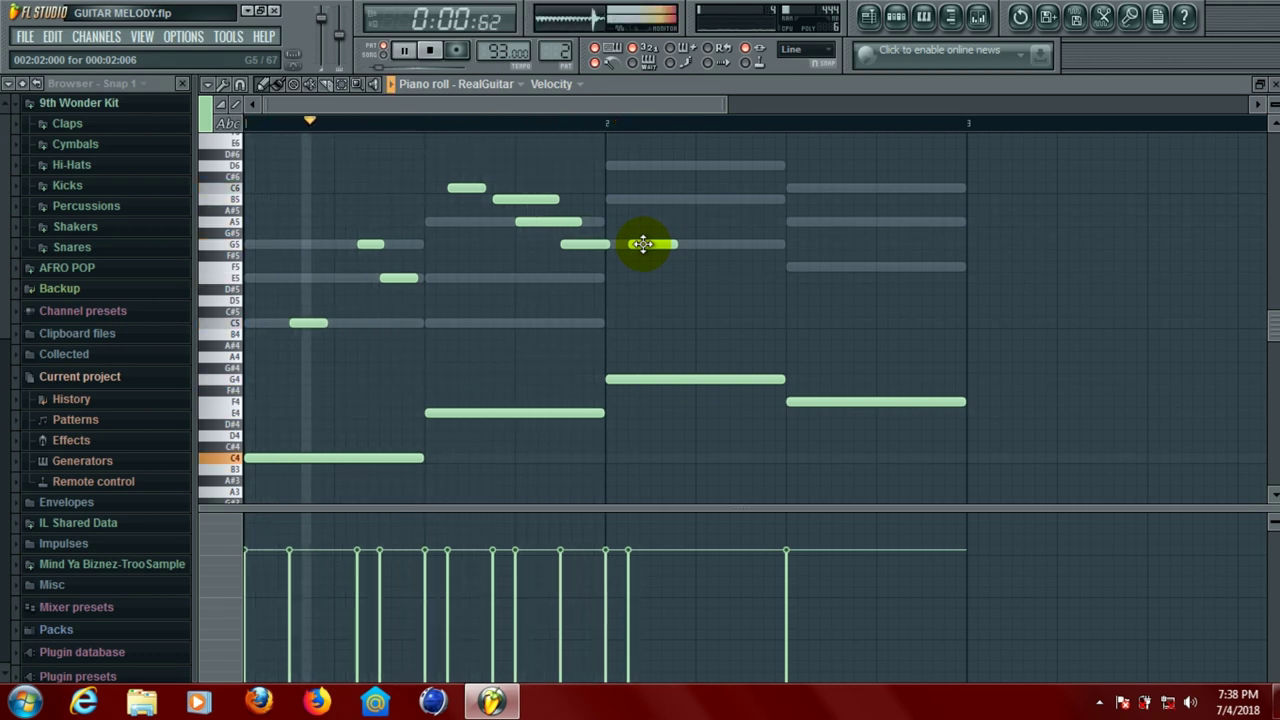
drag(643, 244, 688, 245)
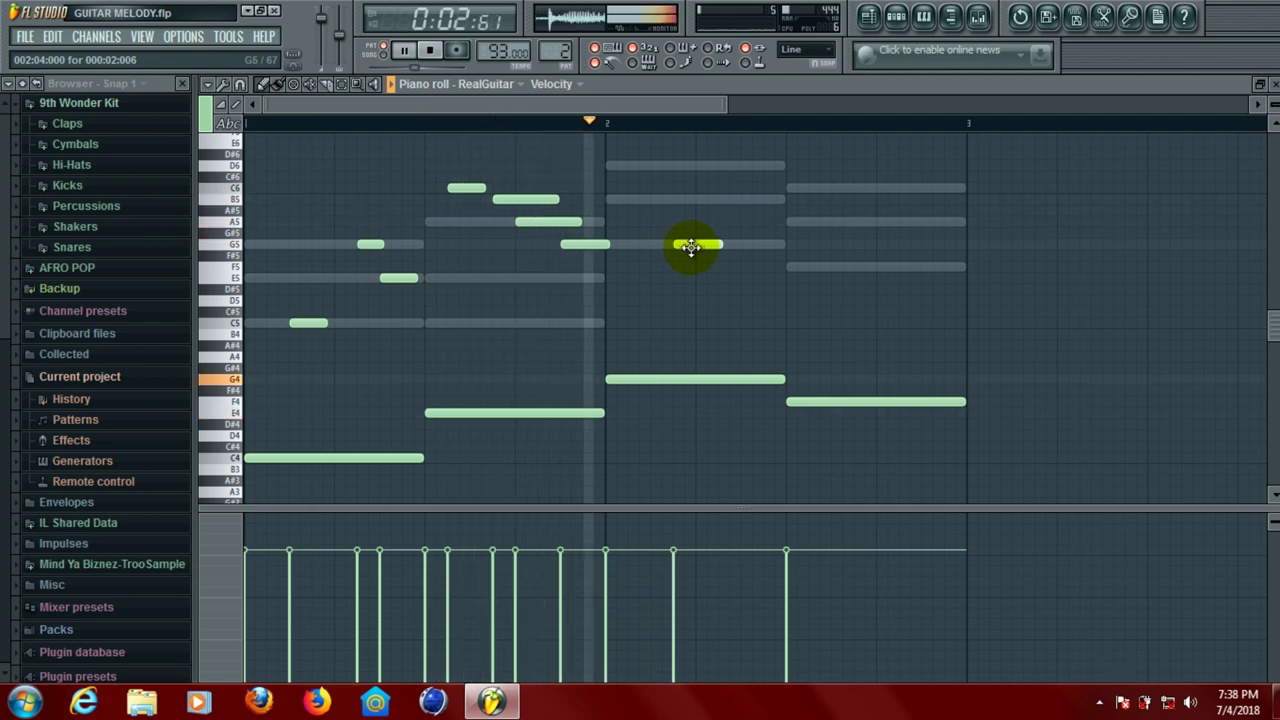
key(space)
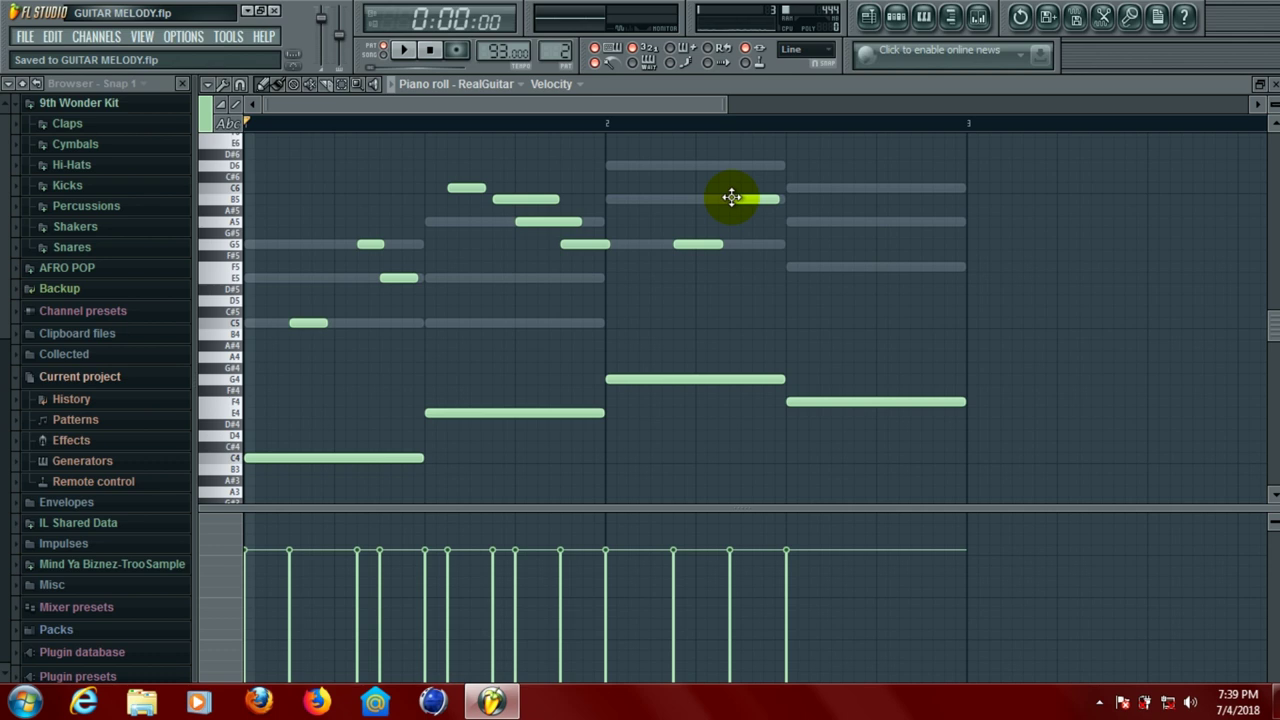
Add B5 and D6 notes of length 2:006 to bar 2, position them at steps 6 and 8, and audition the pattern repeatedly
key(space)
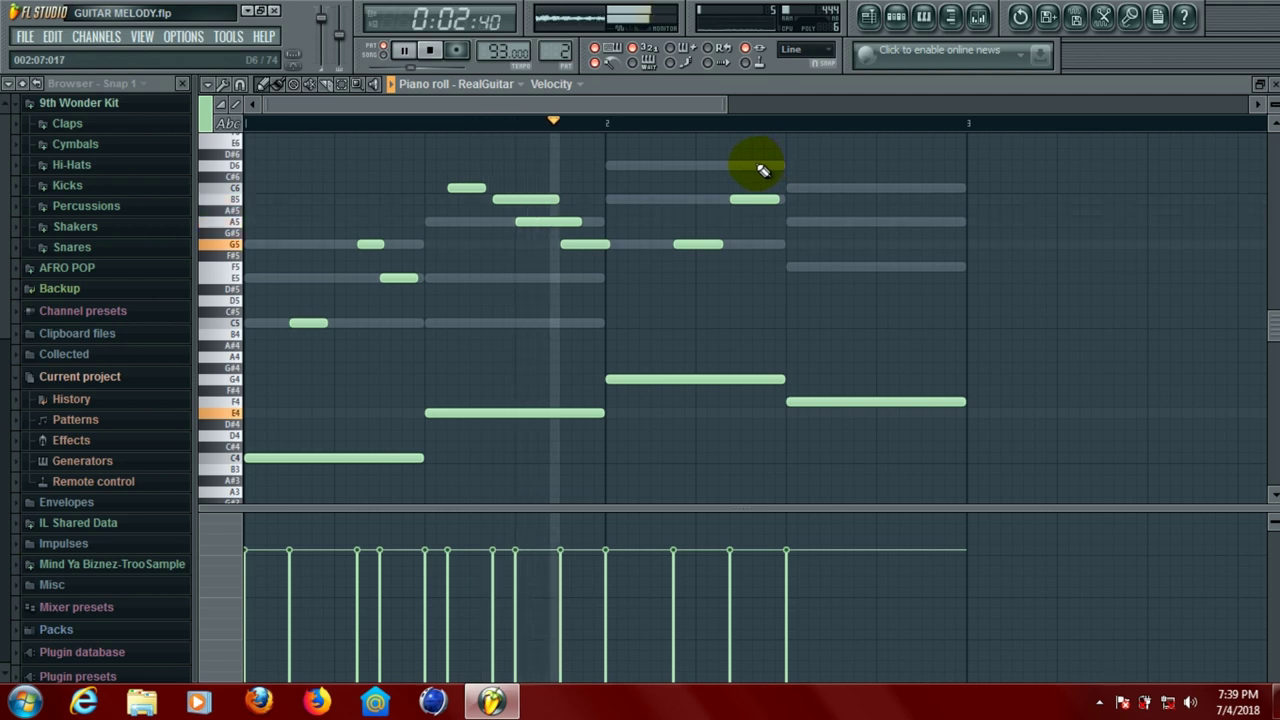
click(757, 165)
key(space)
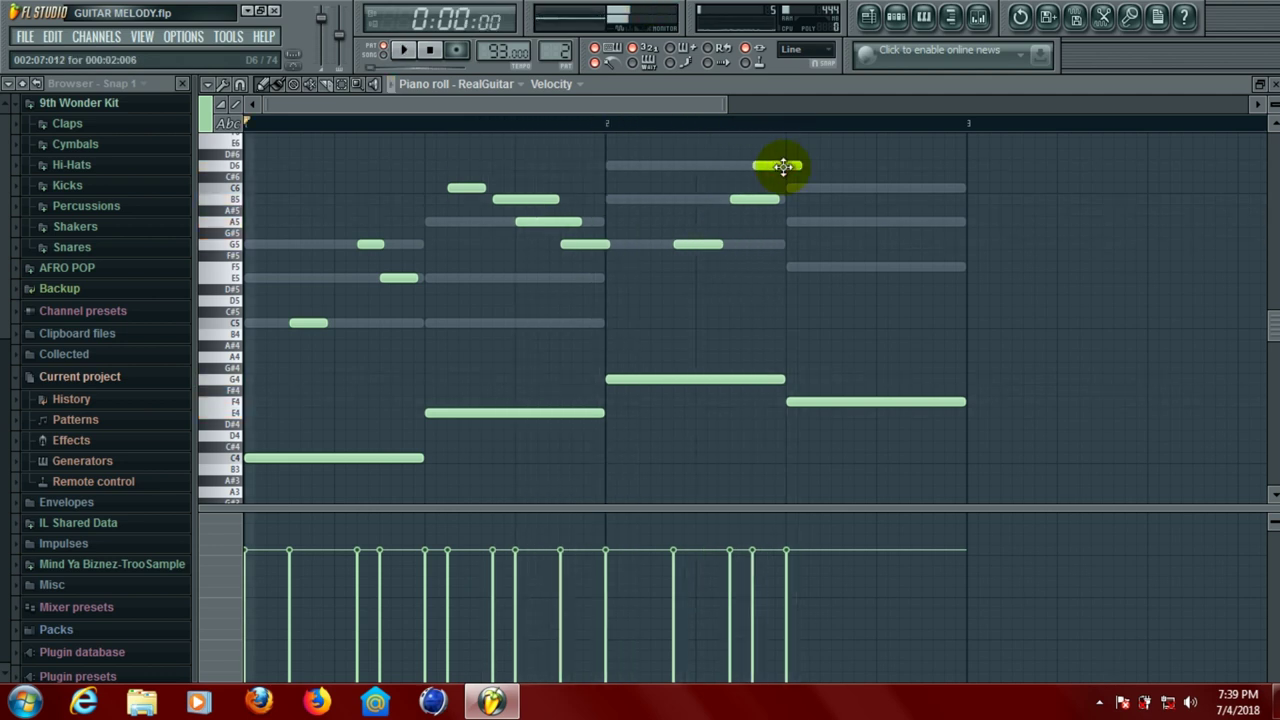
key(space)
drag(769, 166, 740, 200)
key(space)
key(space)
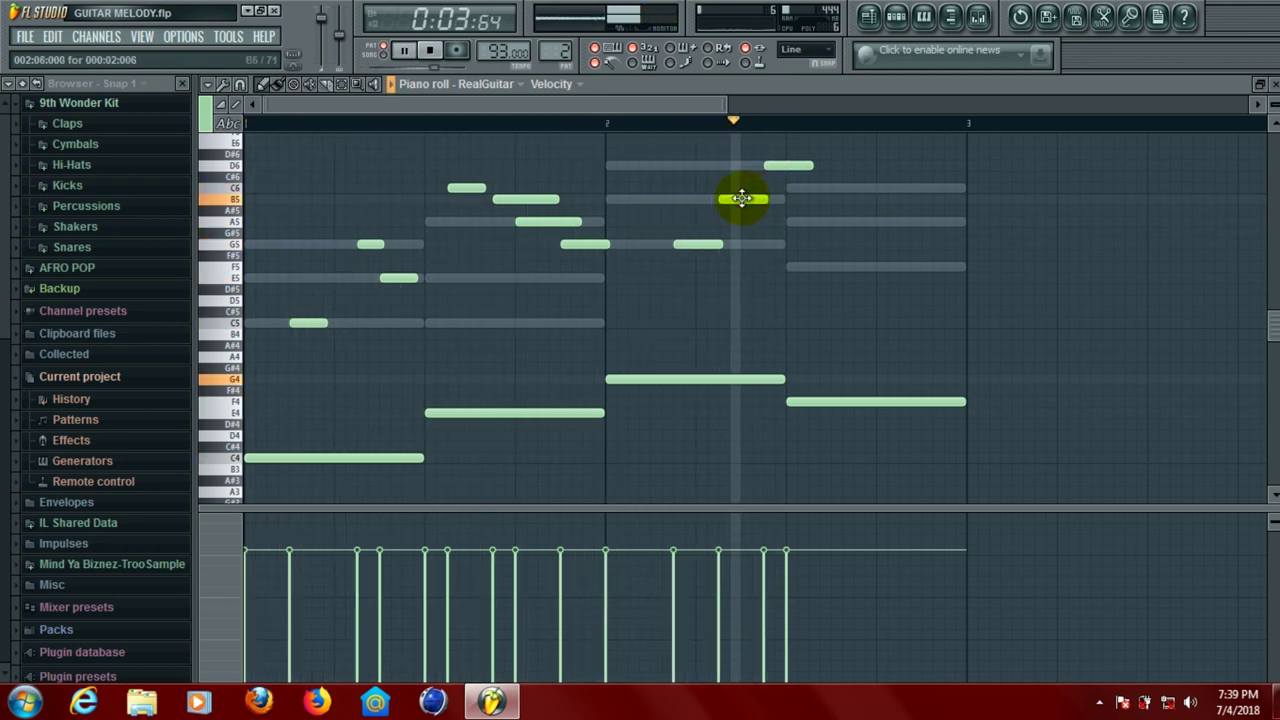
key(space)
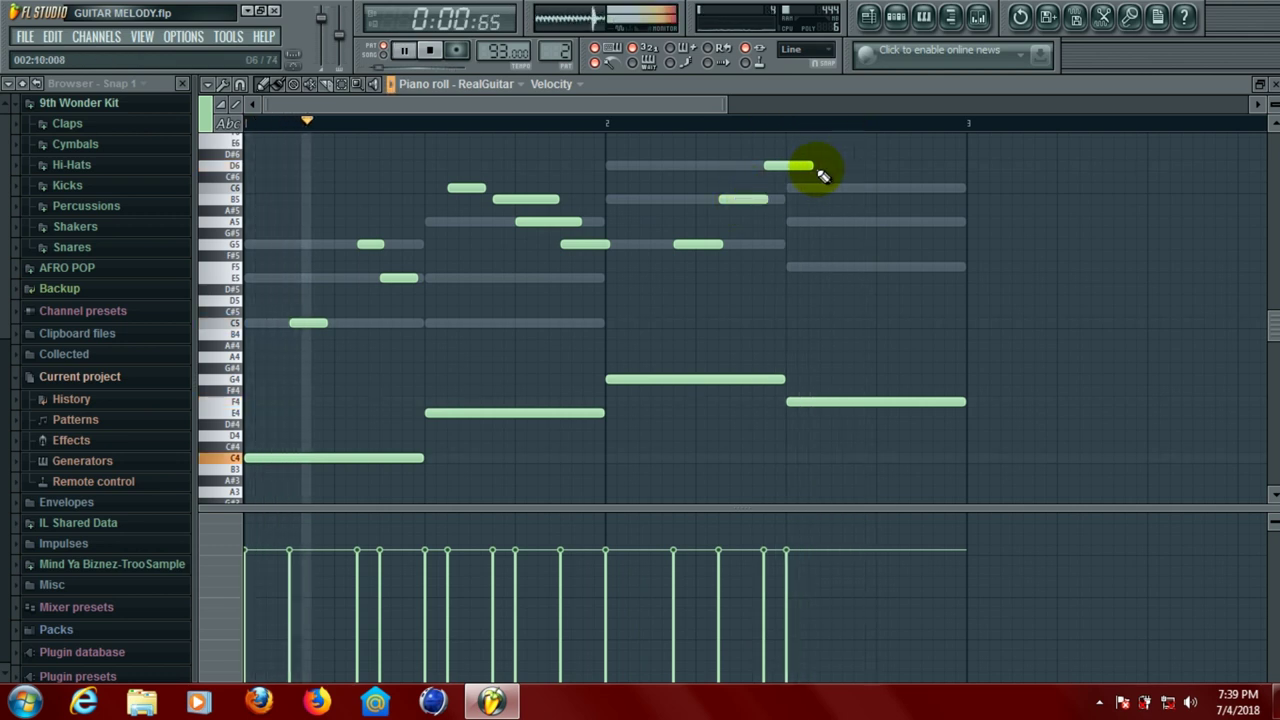
Add an A5 note at step 12 and a C6 note at step 14 of bar 2
click(855, 267)
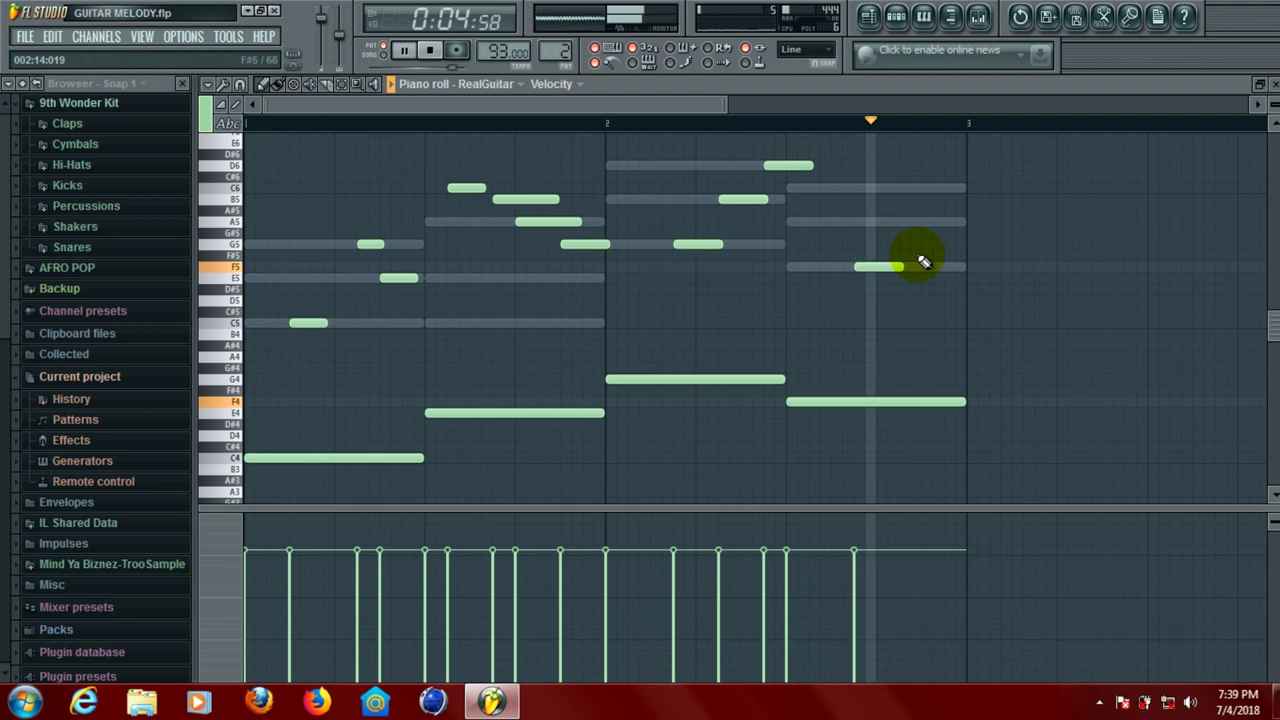
drag(889, 264, 879, 220)
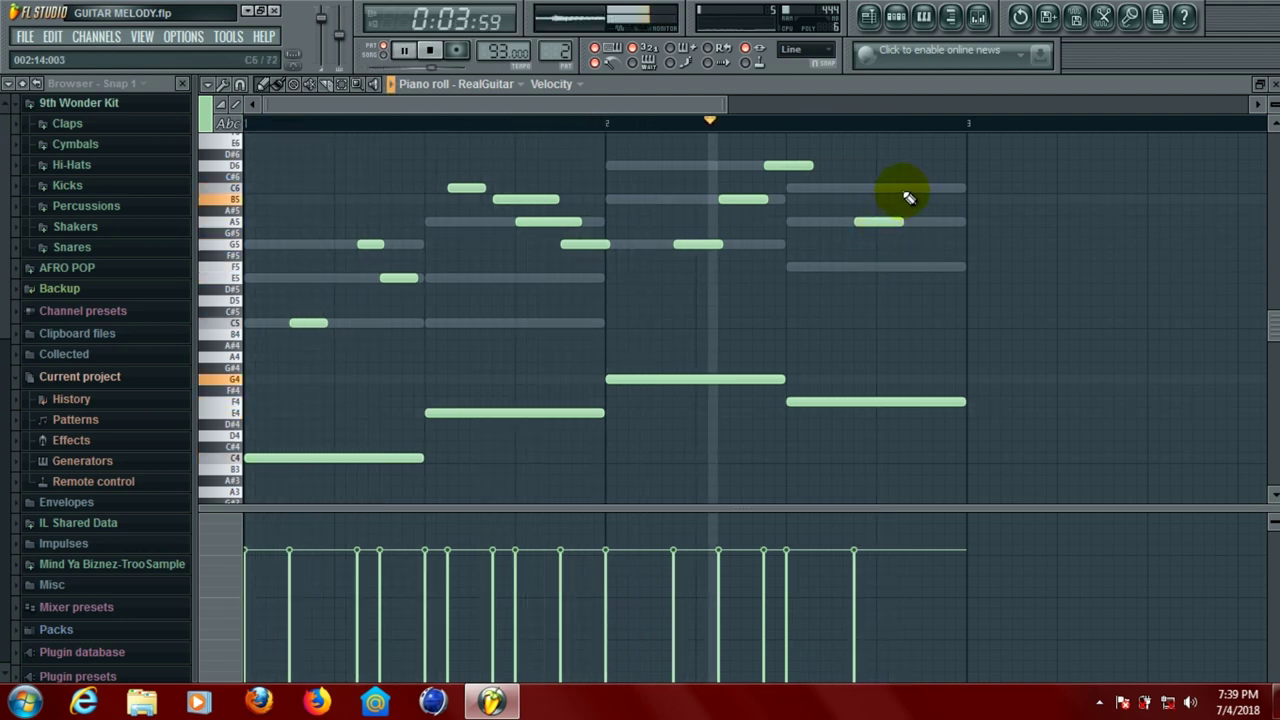
click(905, 188)
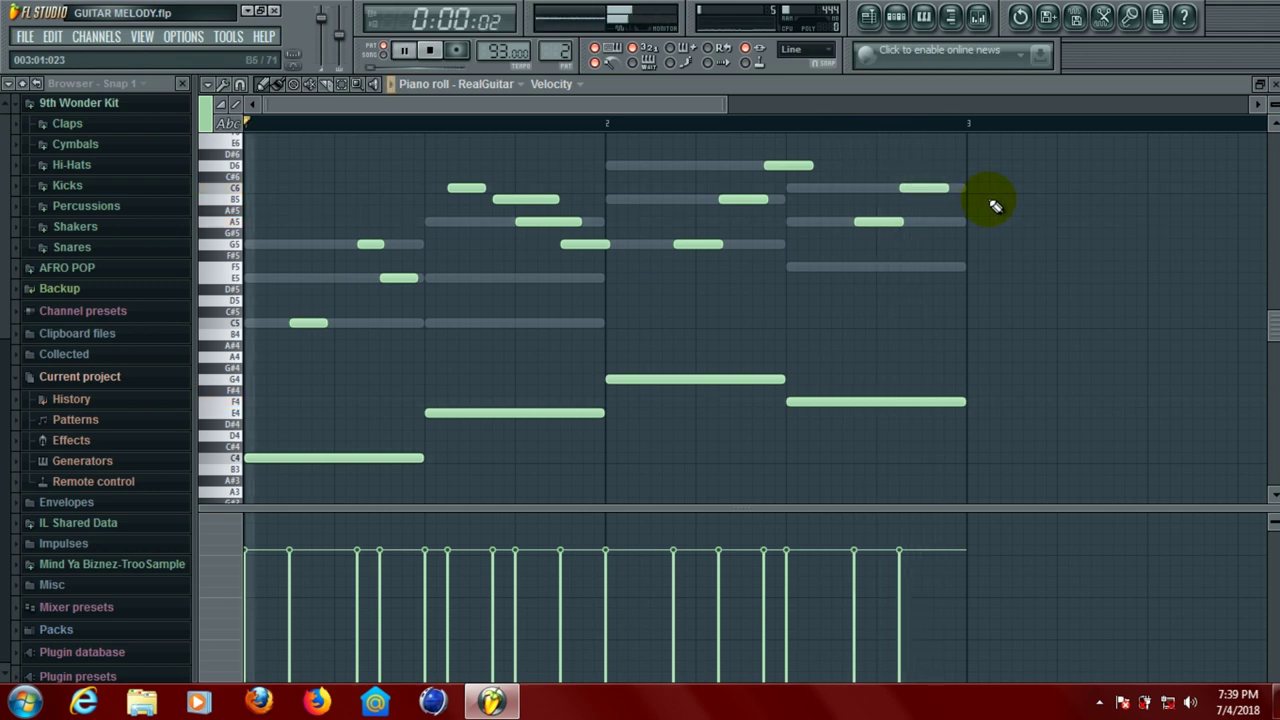
Add a final note at step 16 of bar 2, shorten it to end with the bar, and raise it to F6
click(938, 165)
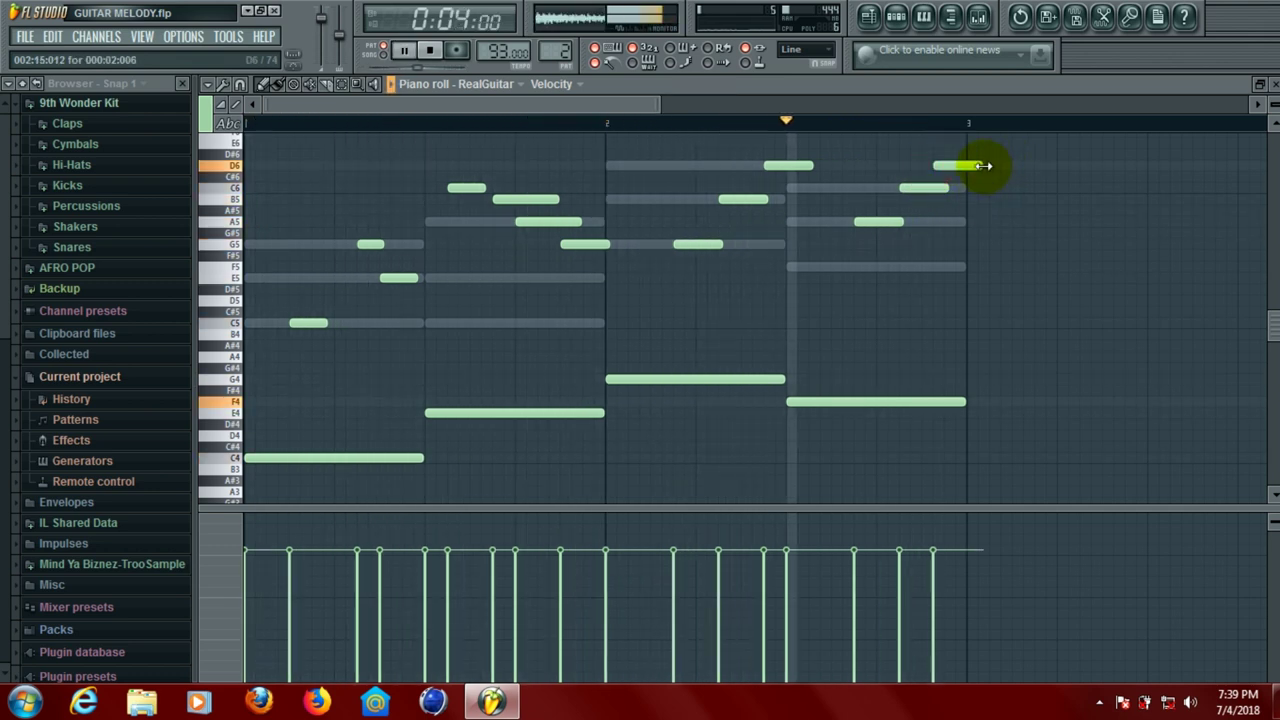
mouse_move(981, 165)
mouse_down()
mouse_move(957, 166)
mouse_move(971, 129)
mouse_move(964, 157)
mouse_up()
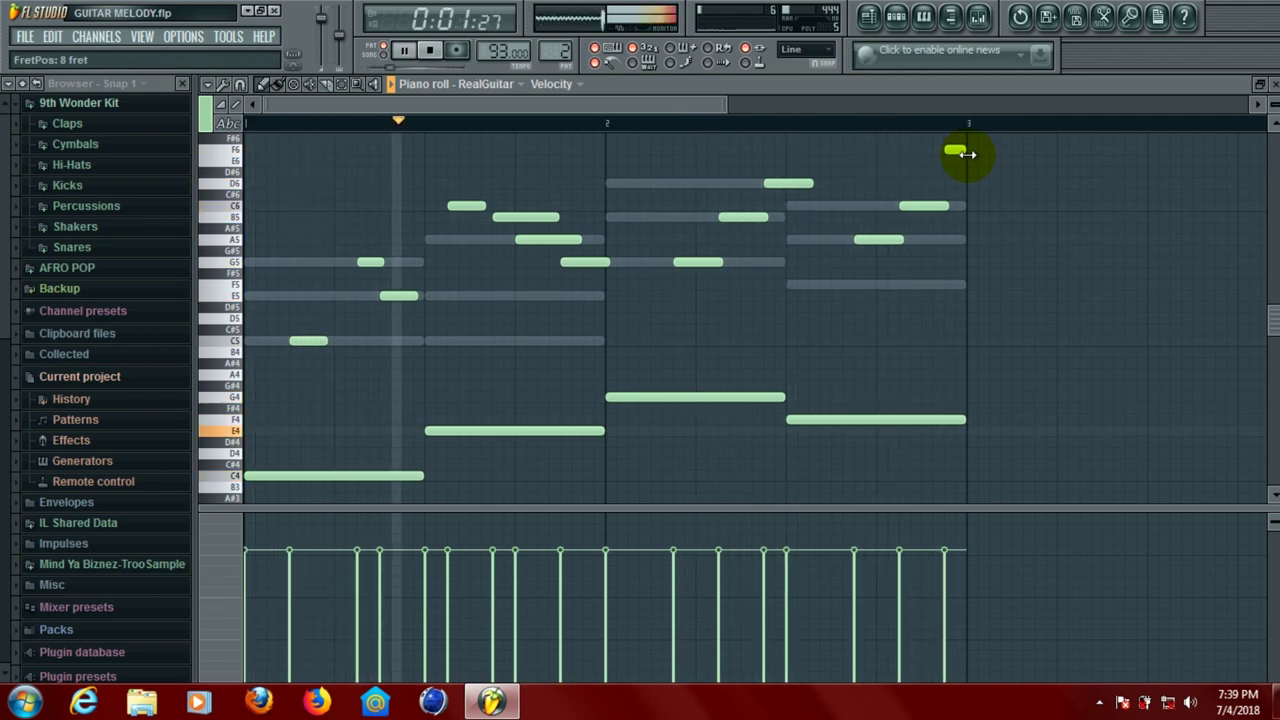
key(space)
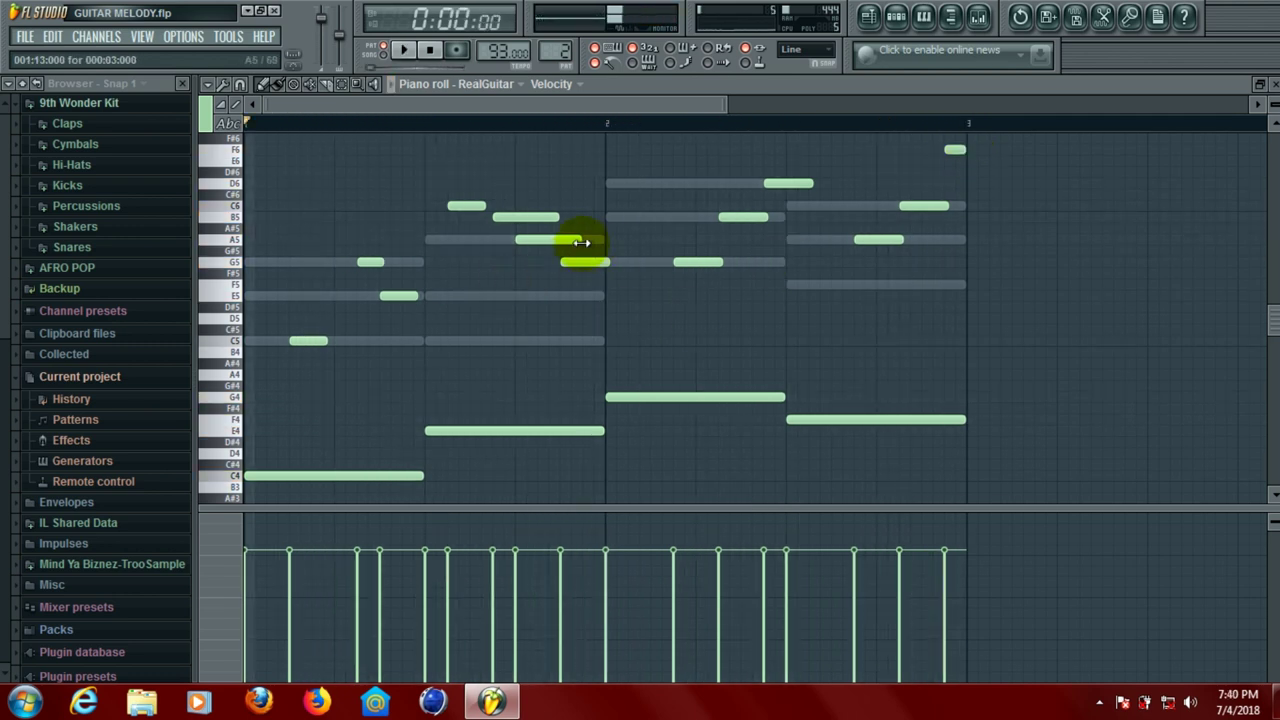
Move the E5 note from step 7 to step 8 of bar 1 and raise it to A5, auditioning the pattern between changes
key(space)
key(space)
key(space)
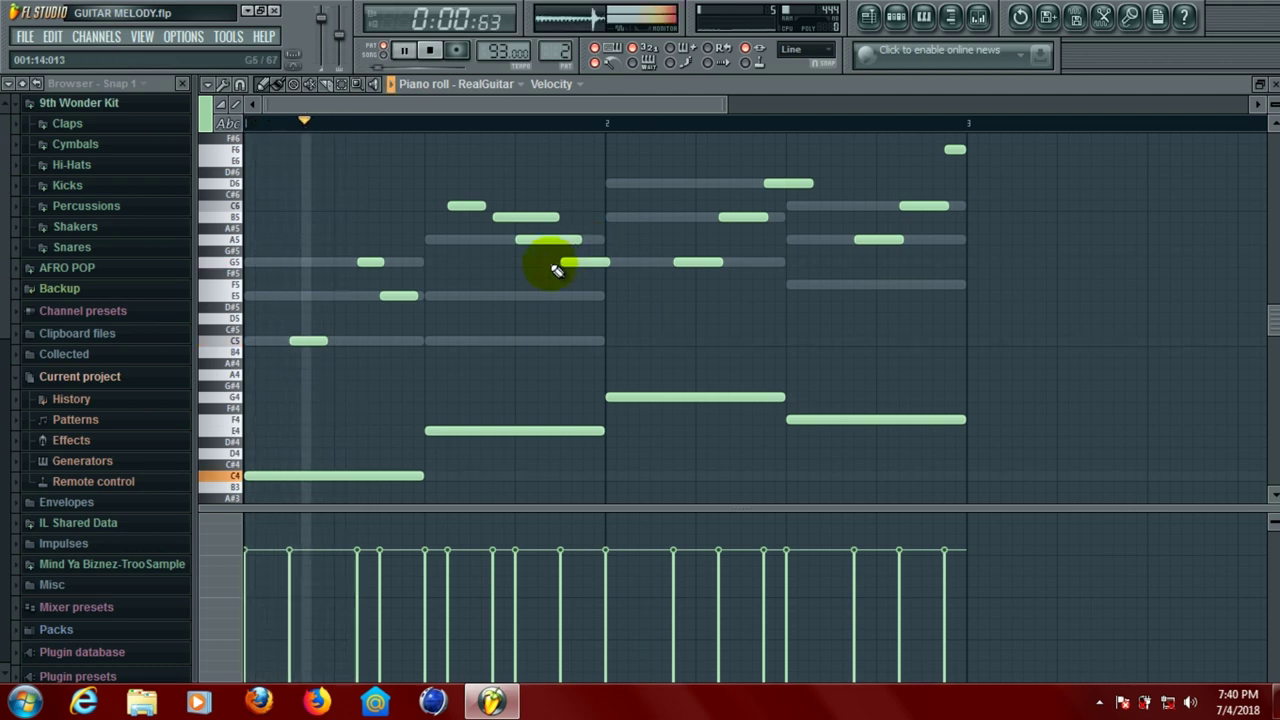
key(space)
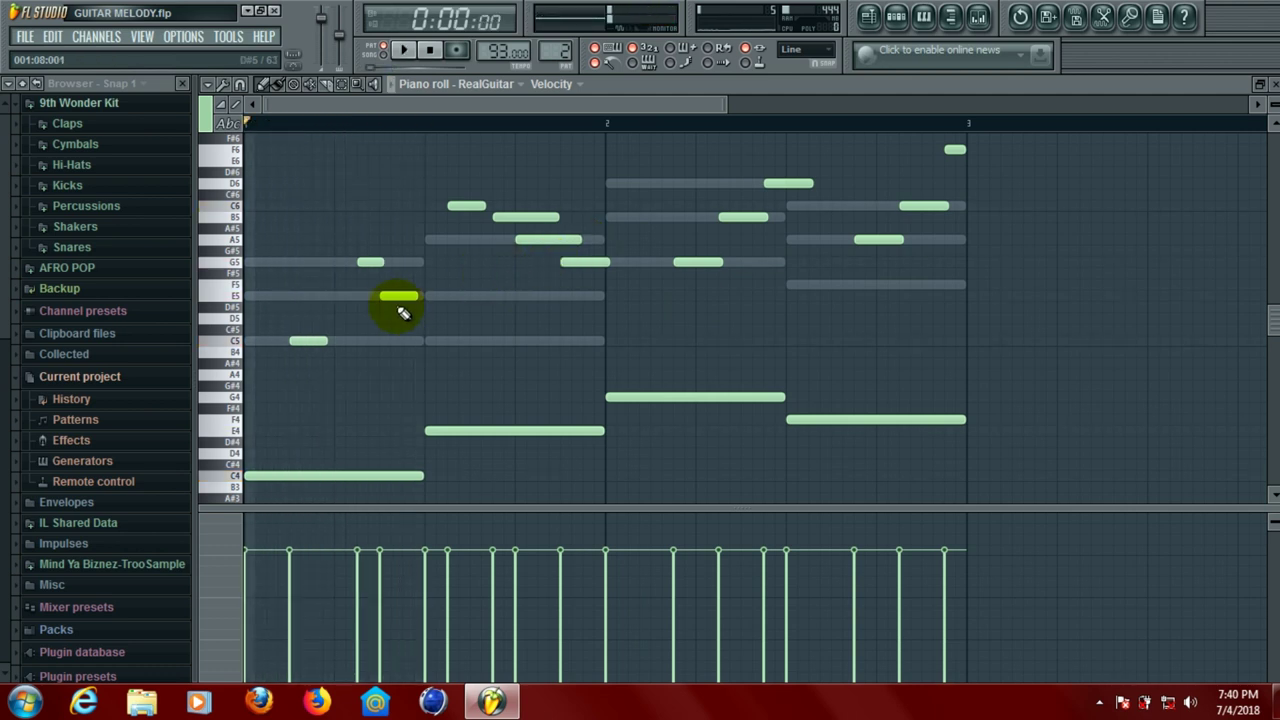
drag(393, 296, 417, 296)
key(space)
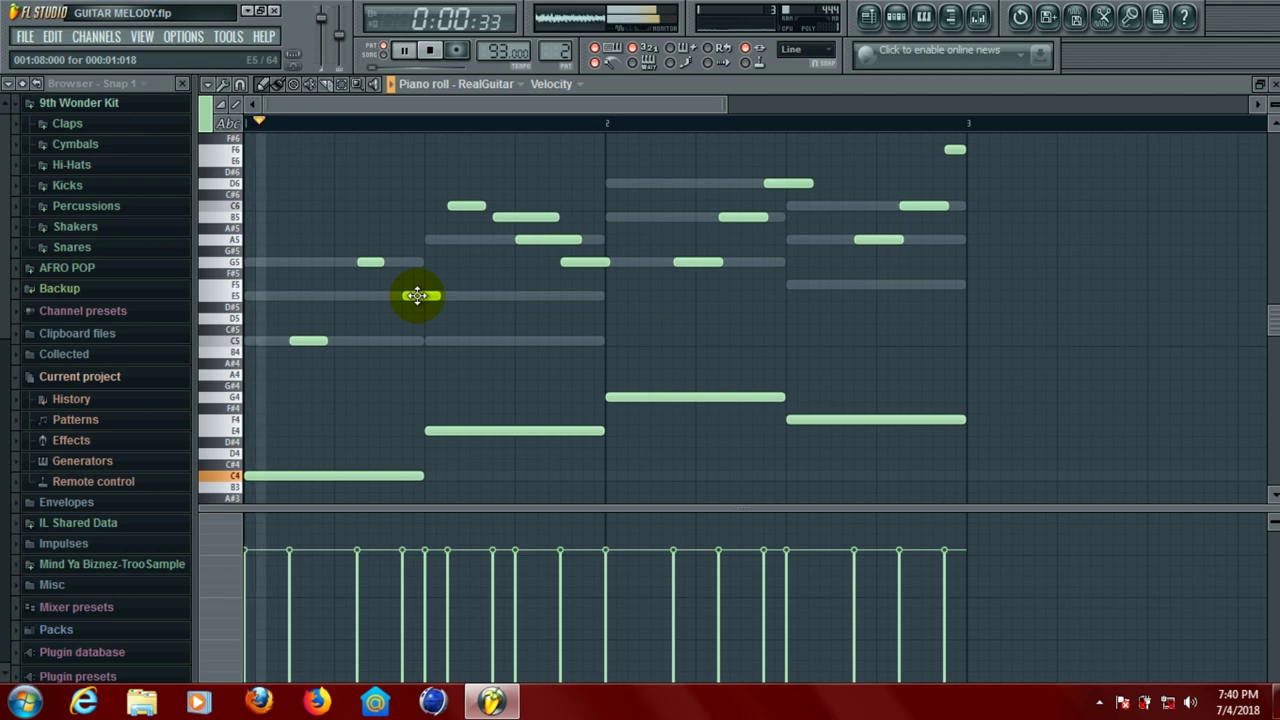
key(space)
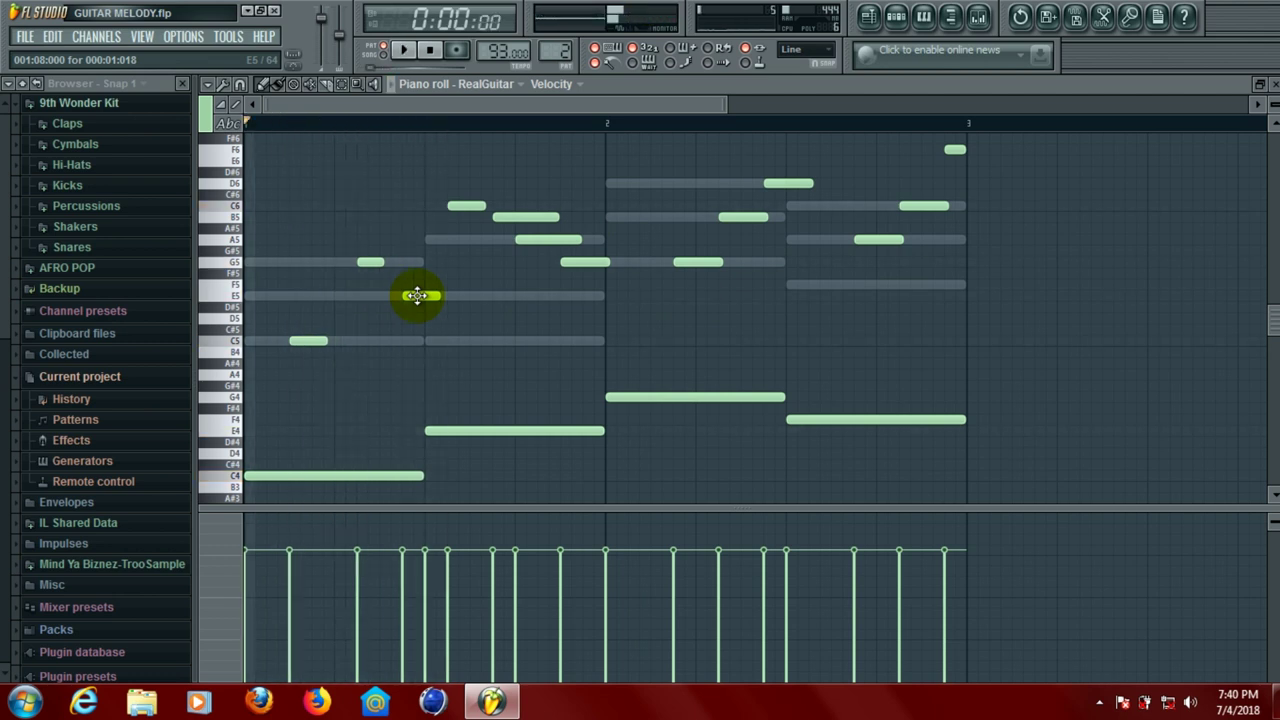
drag(417, 296, 420, 240)
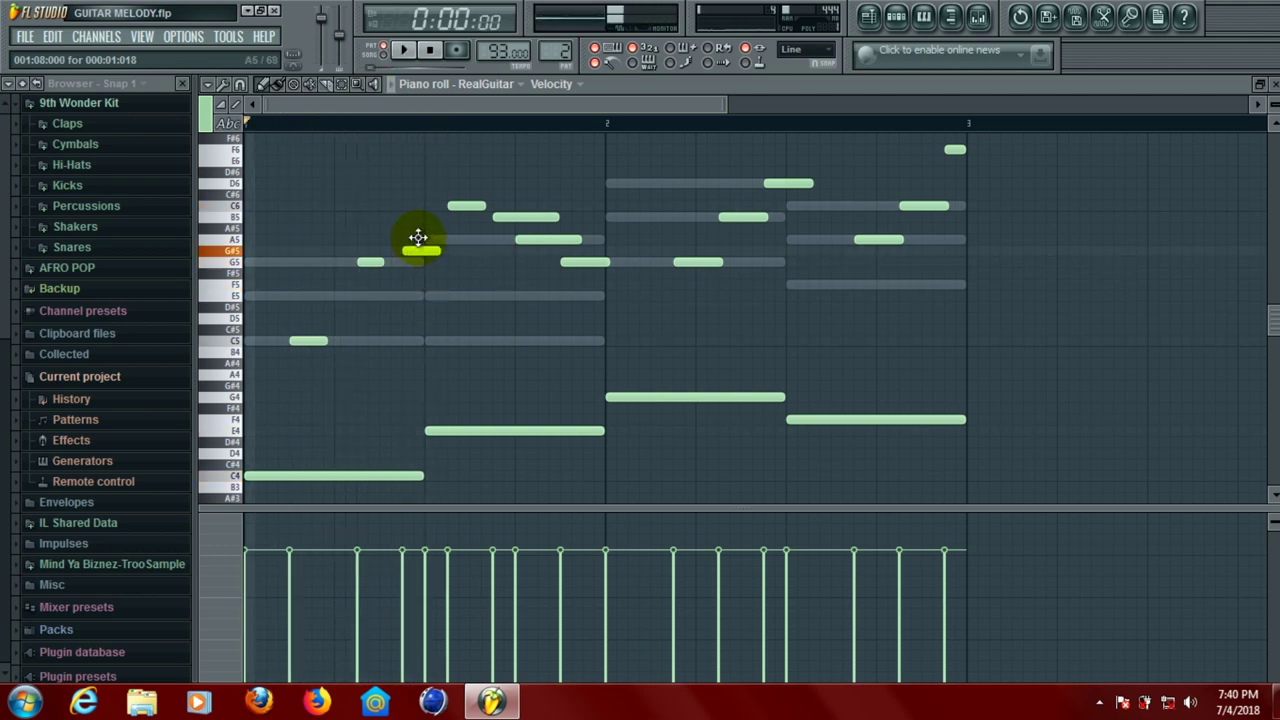
key(space)
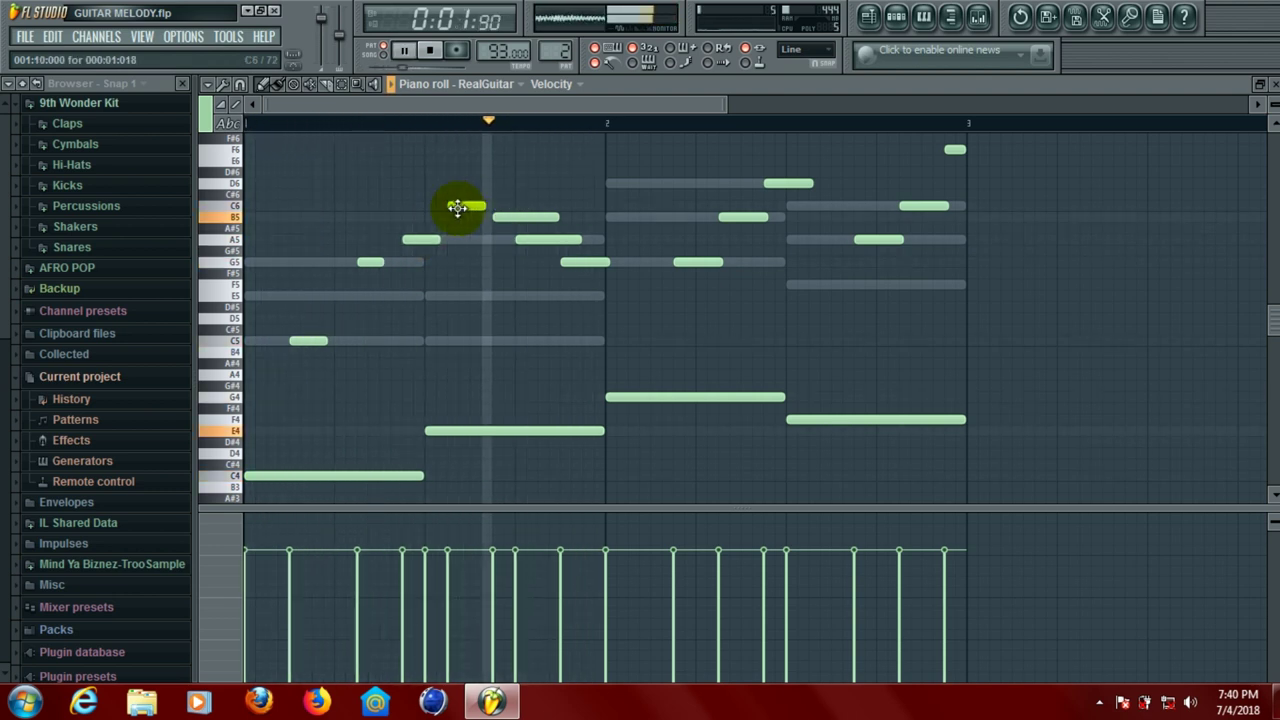
Move the C6 note from step 10 to step 11 of bar 1 and shorten it
drag(456, 207, 478, 208)
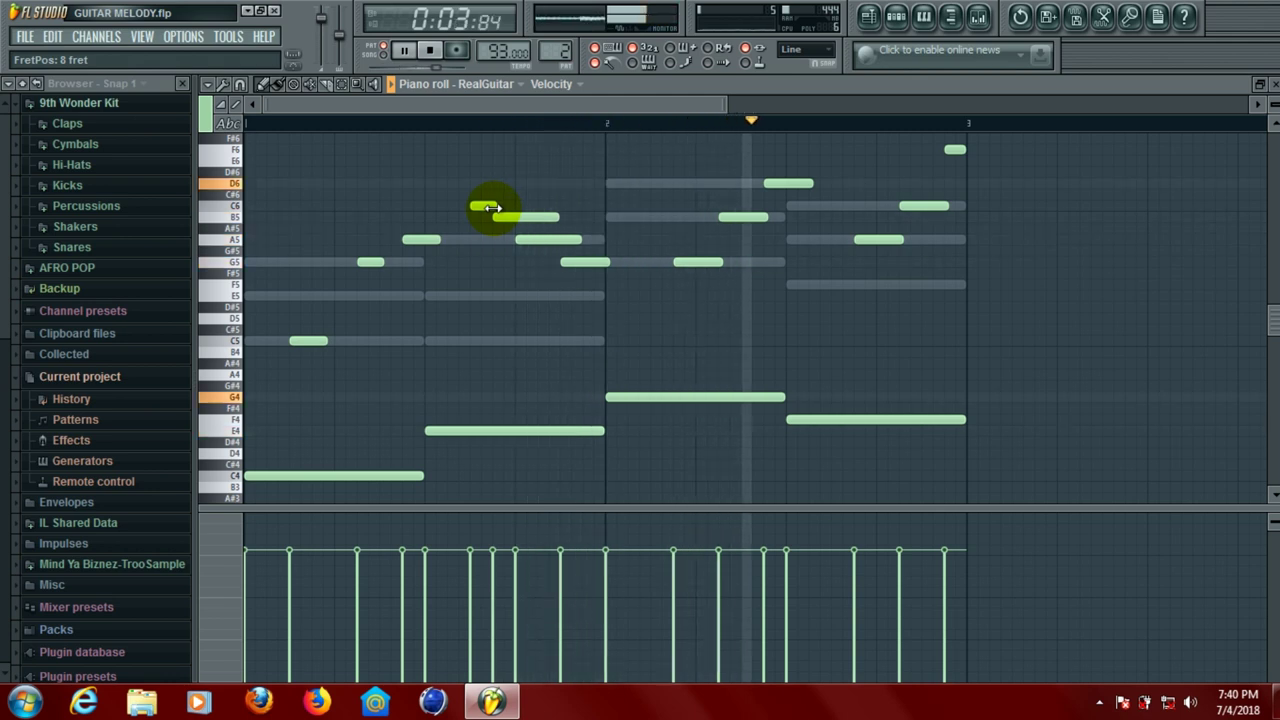
key(space)
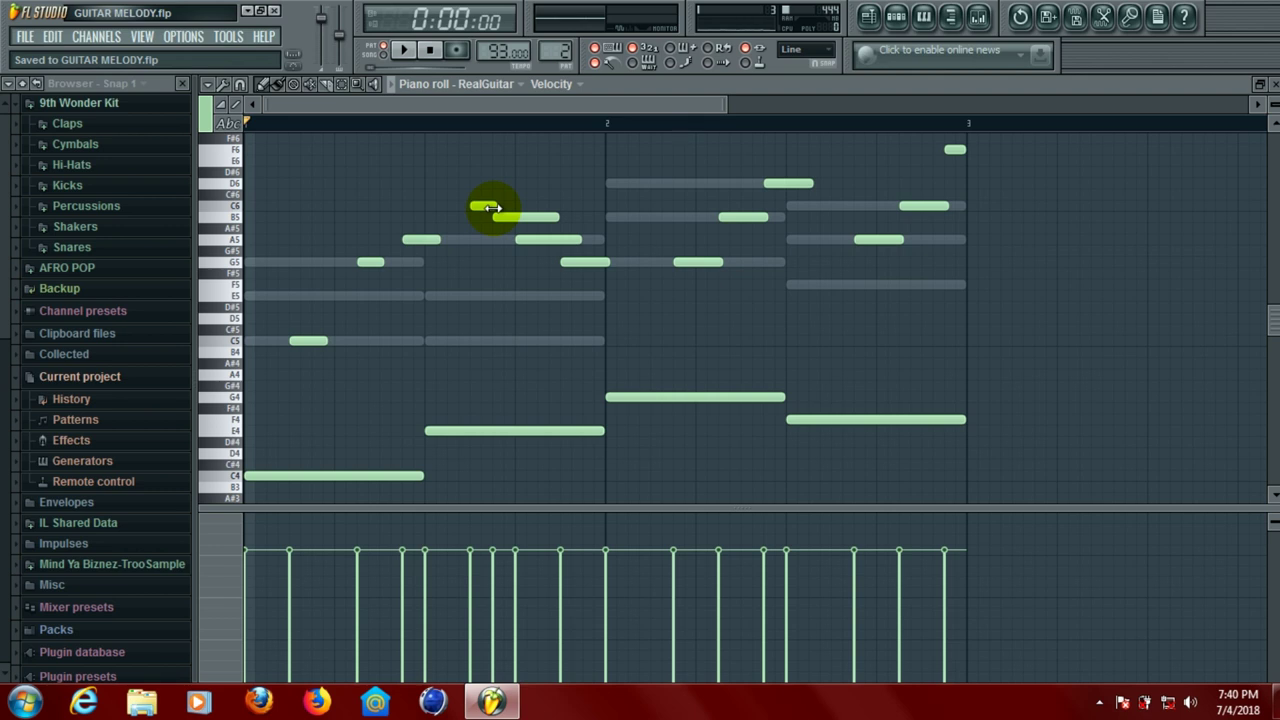
Copy all the notes of the two-bar melody and paste the copy into bars 3 and 4
key(ctrl+a)
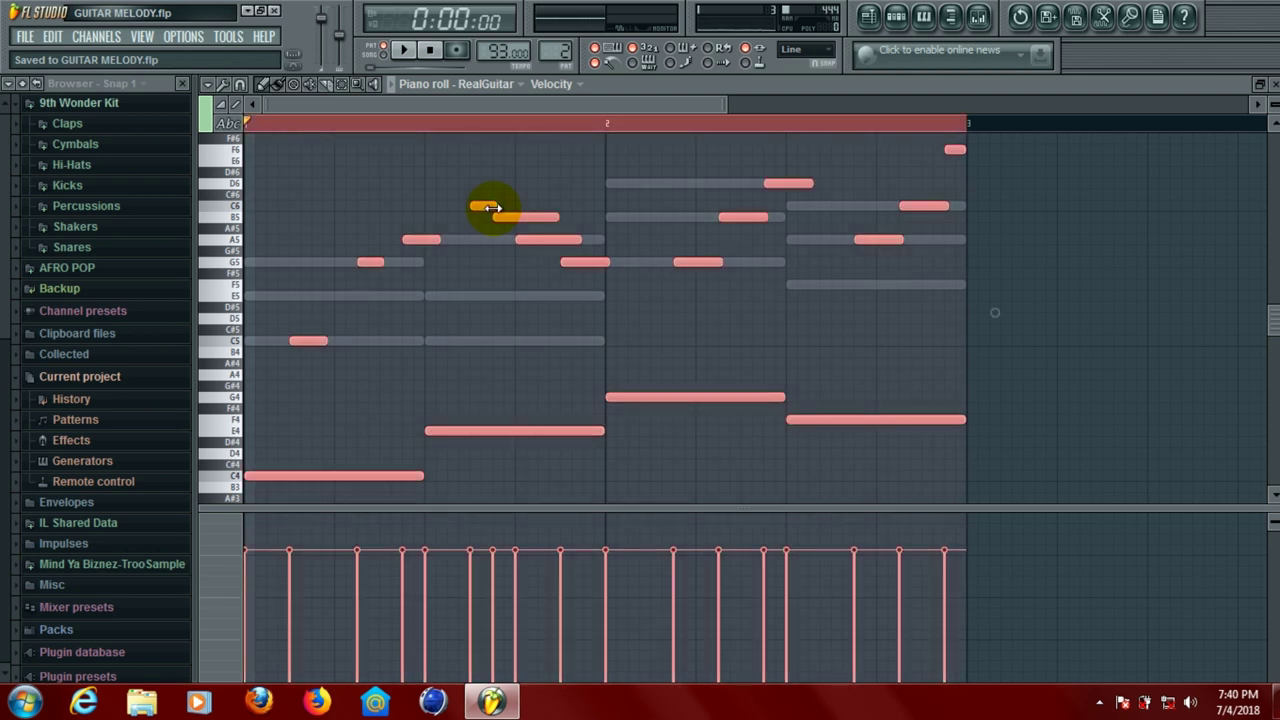
click(63, 36)
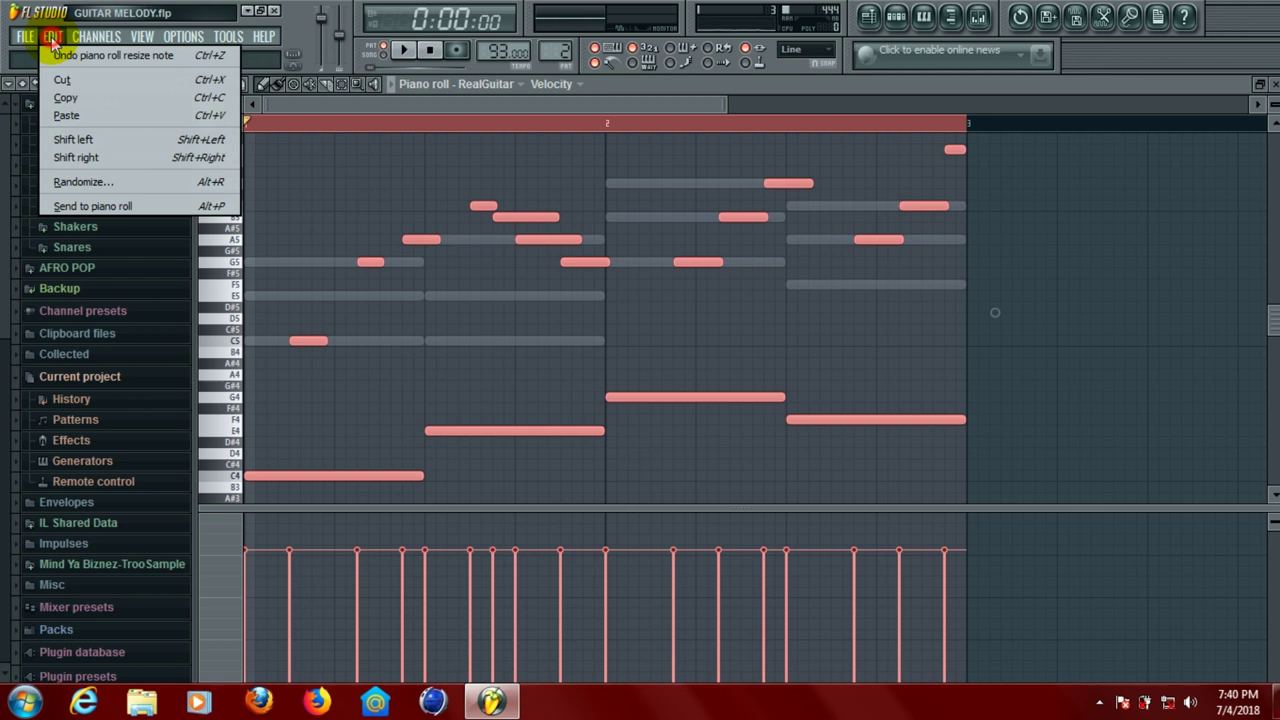
click(72, 98)
mouse_move(340, 106)
mouse_down()
mouse_move(541, 98)
mouse_move(670, 124)
mouse_move(323, 110)
mouse_up()
key(ctrl+v)
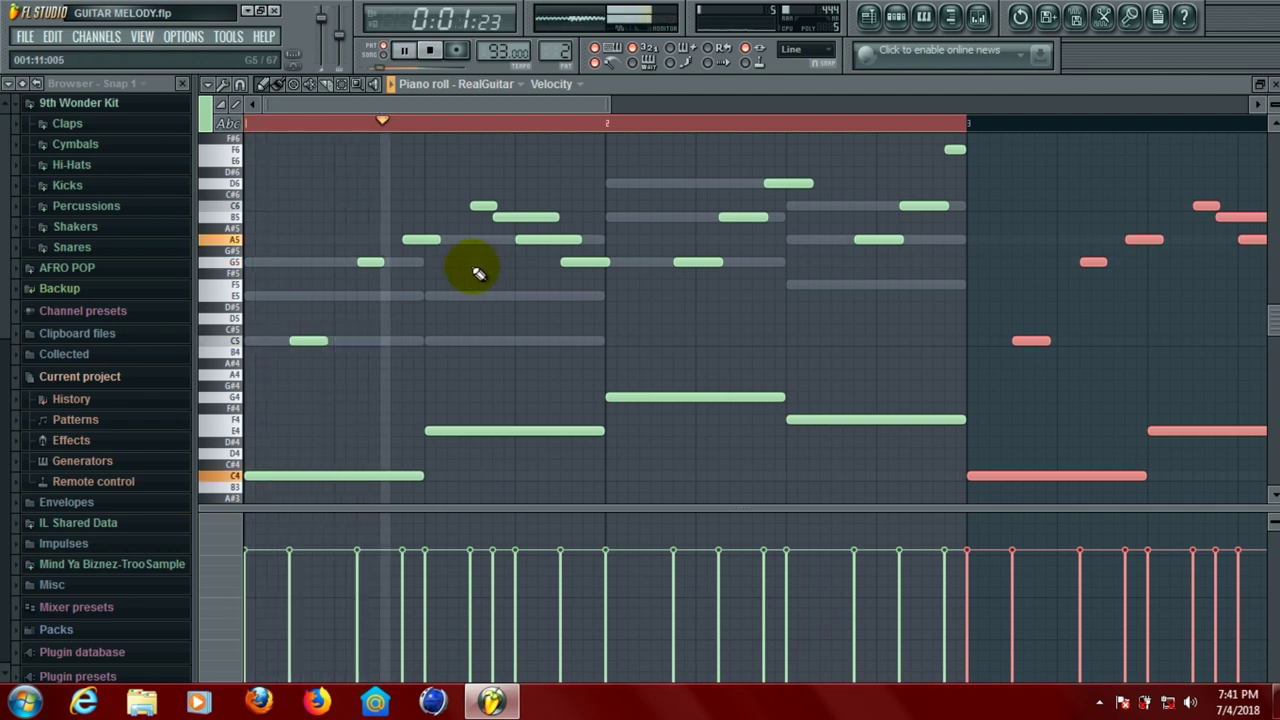
Replace the A5 note at step 8 of bar 1 with a short E5 note, auditioning the pattern between changes
key(space)
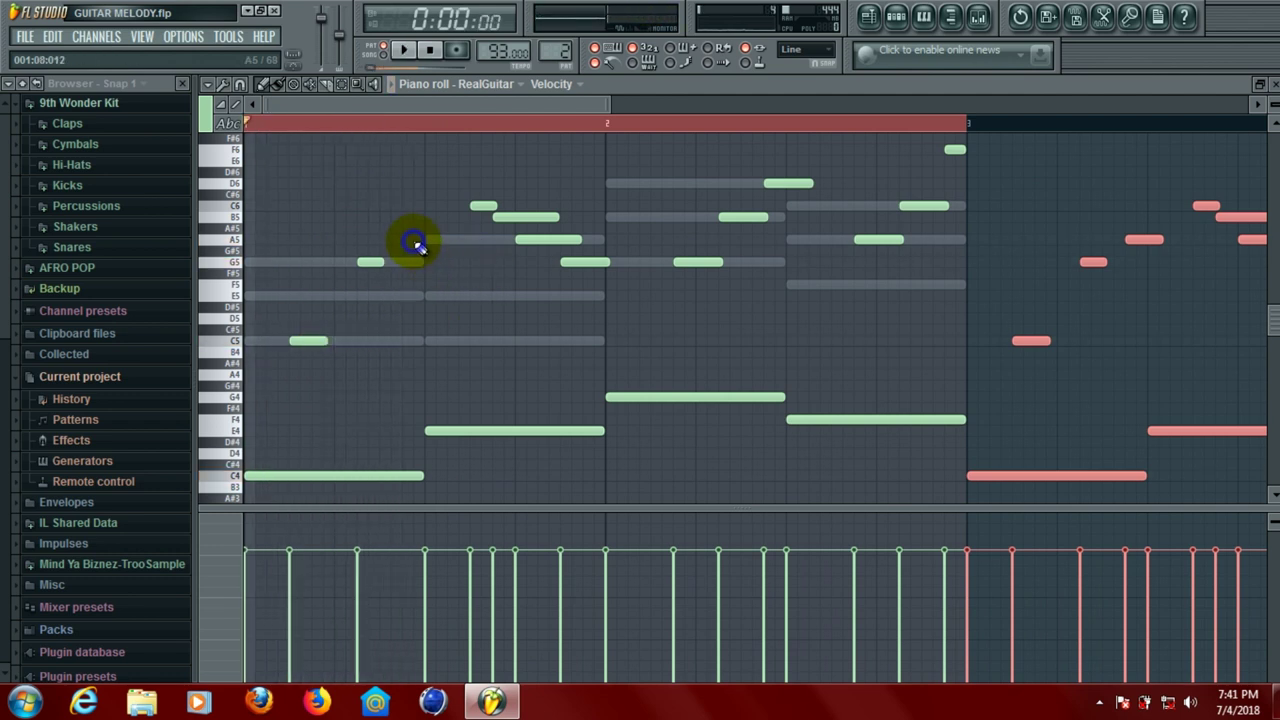
key(space)
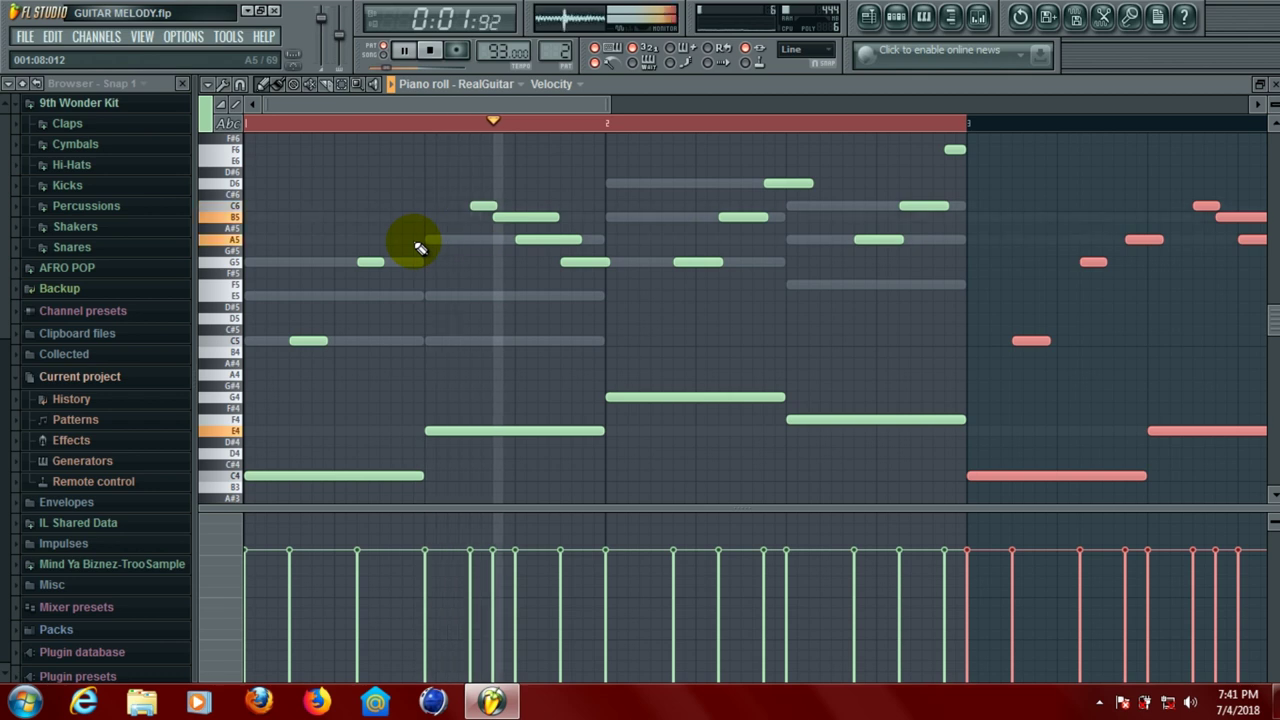
key(space)
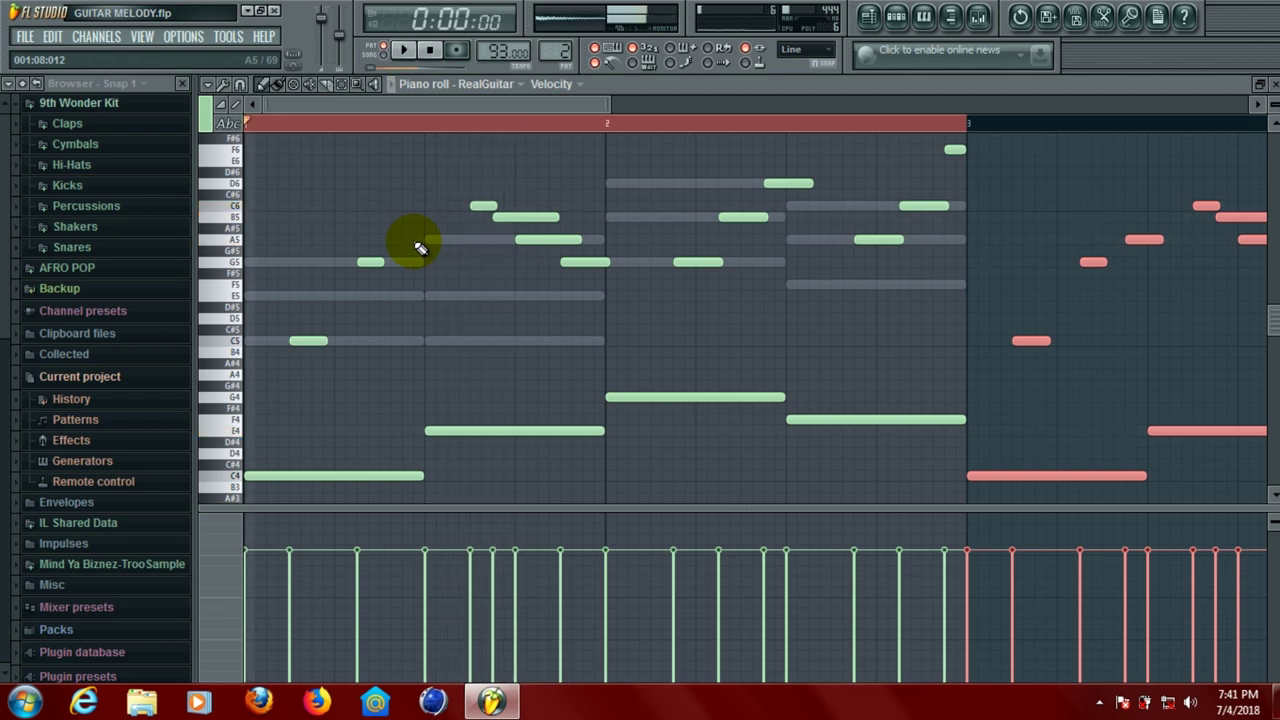
click(382, 341)
key(space)
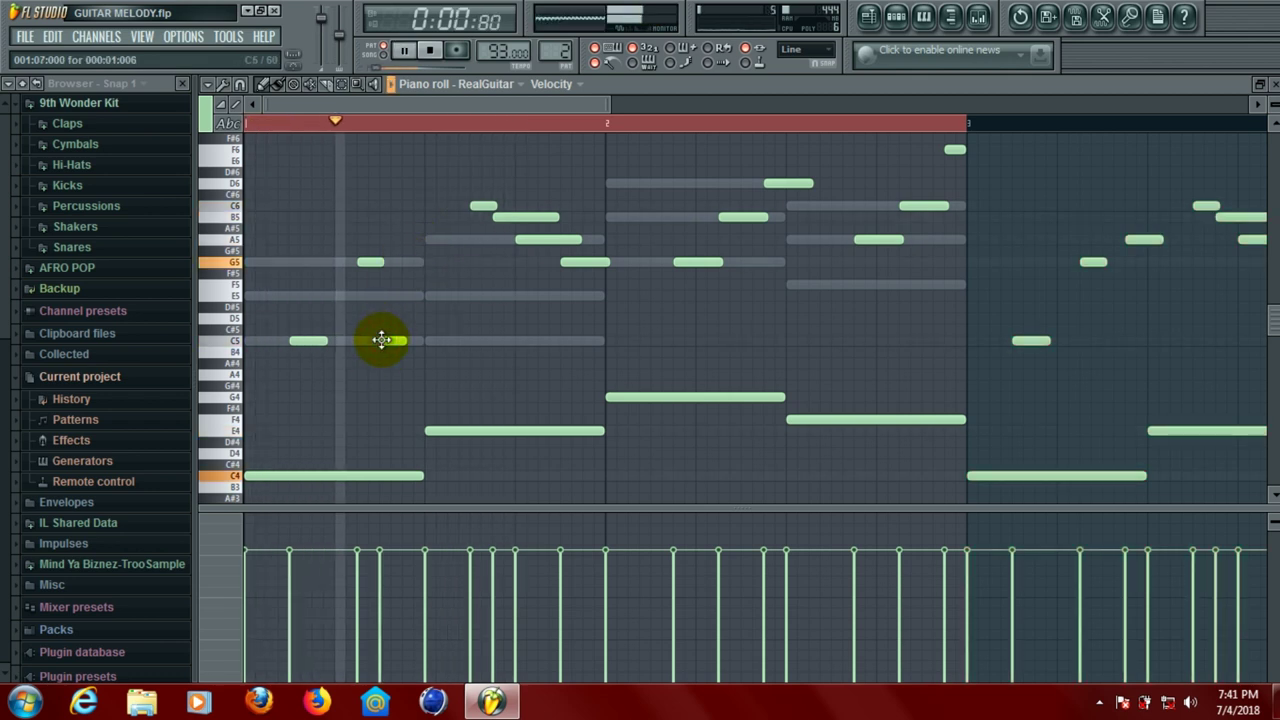
key(space)
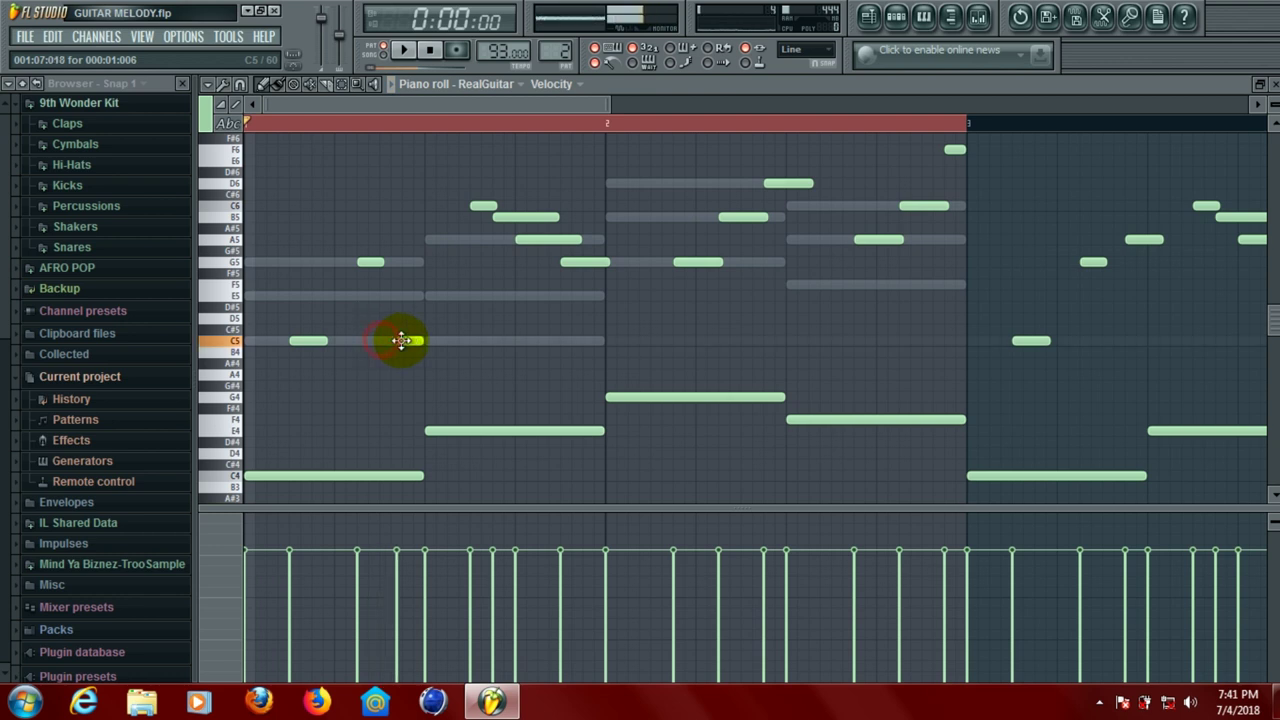
drag(406, 341, 407, 260)
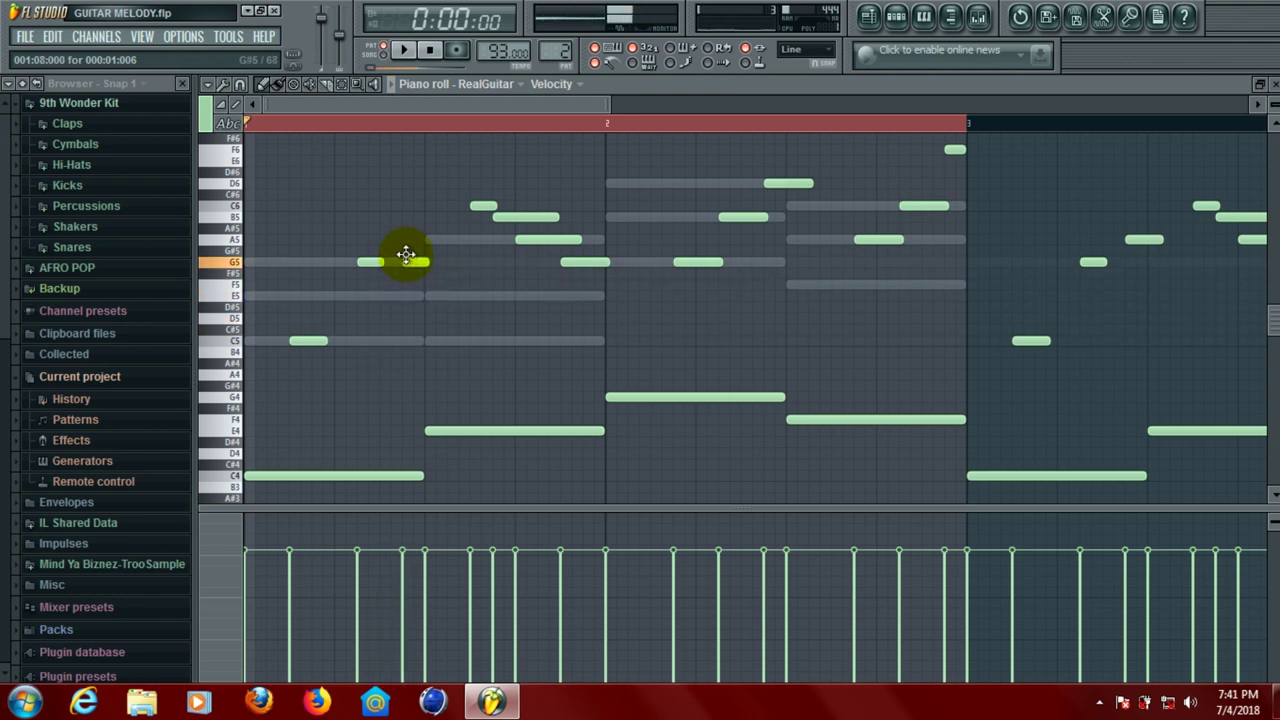
drag(407, 260, 409, 280)
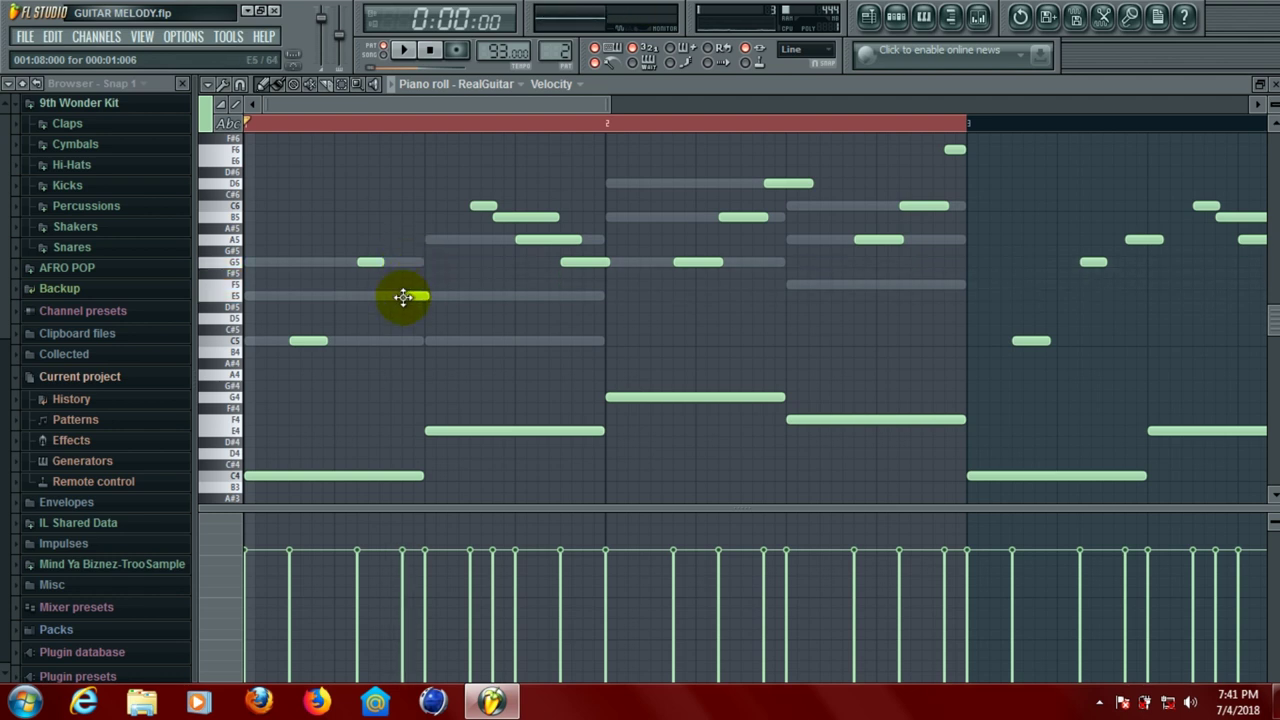
key(space)
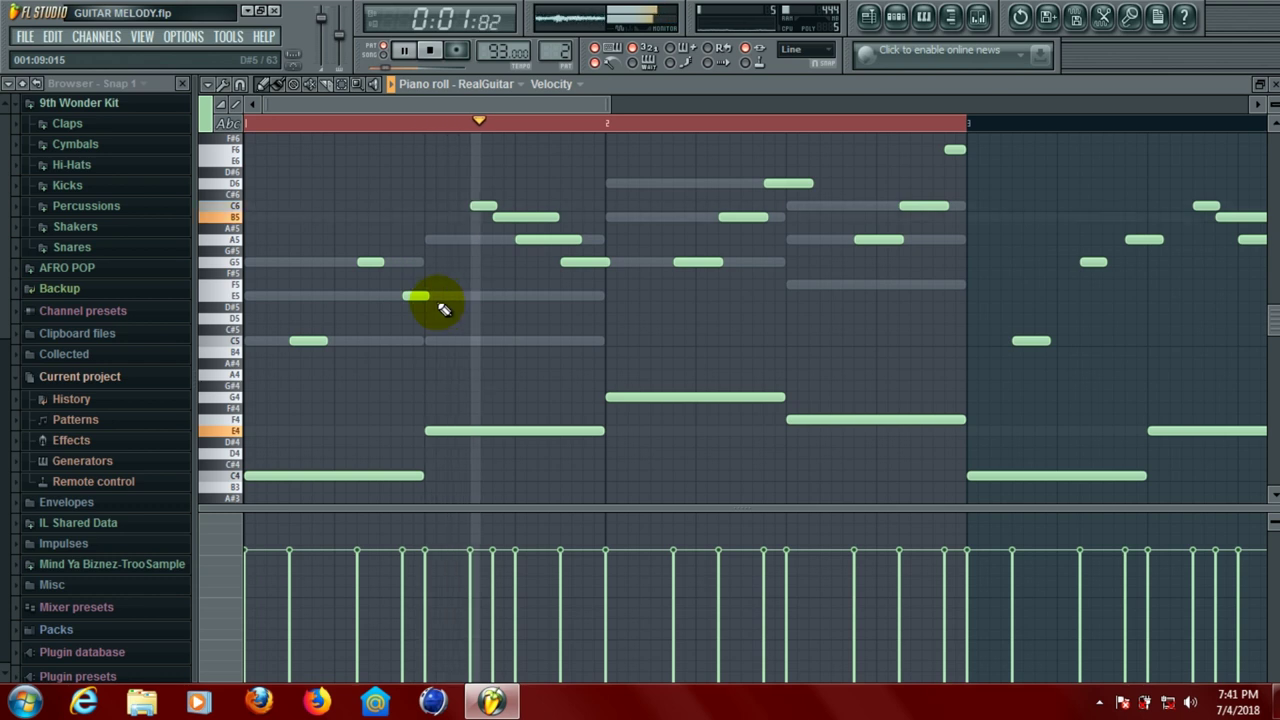
Lengthen the E5 note at step 8 of bar 1 to 3:000 and audition the pattern
drag(430, 296, 468, 300)
key(space)
key(space)
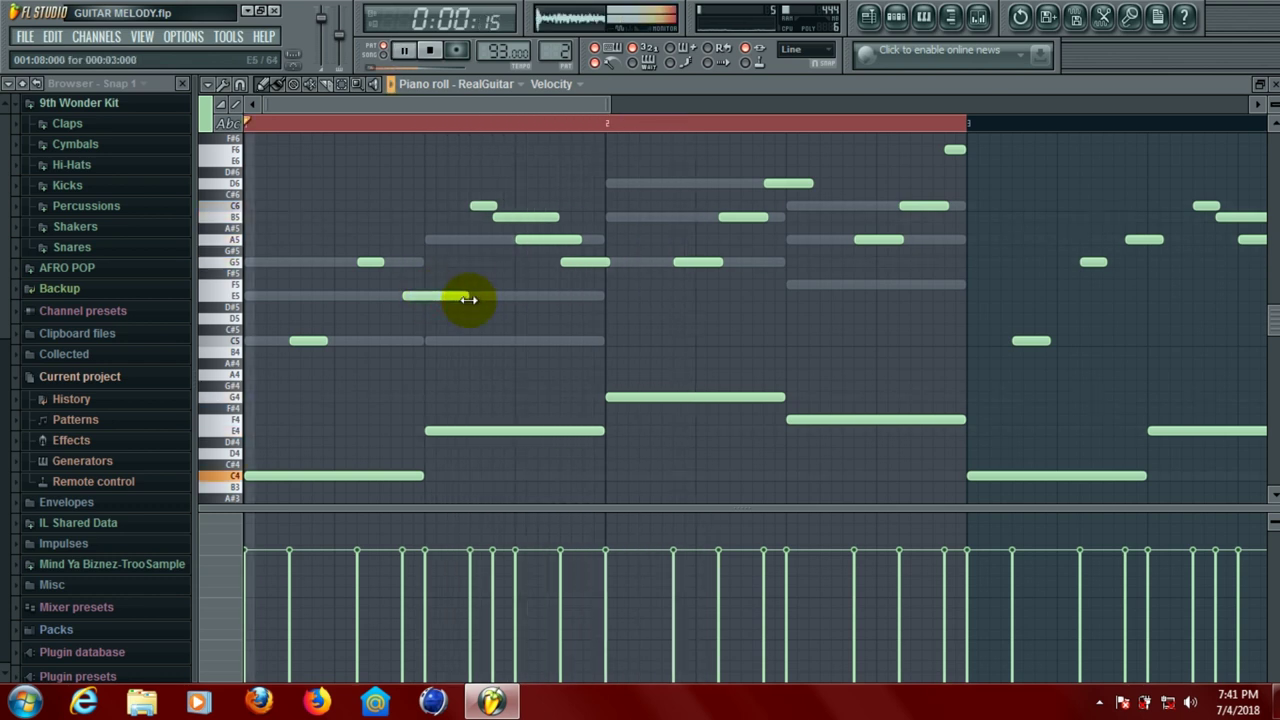
key(space)
key(space)
Delete the C6 and B5 notes at steps 11 and 12 of bar 1 and the F6 note ending bar 2, auditioning between deletions
right_click(483, 207)
right_click(530, 217)
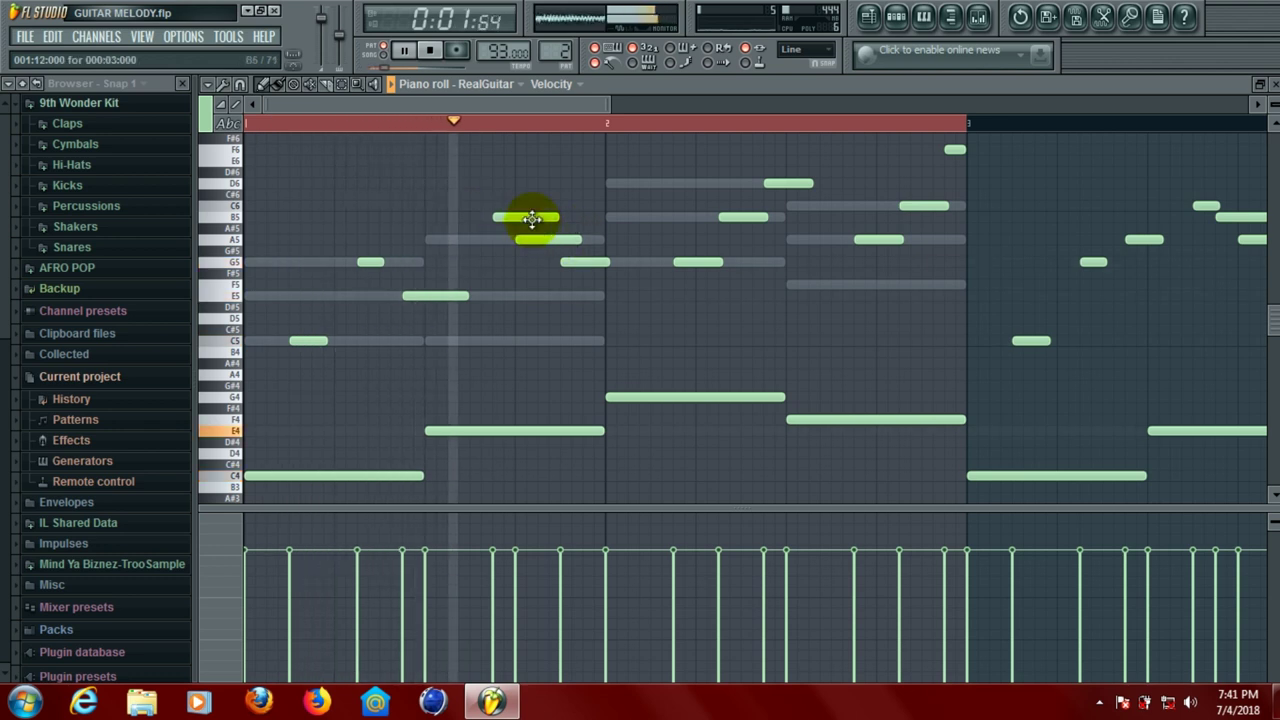
key(space)
key(space)
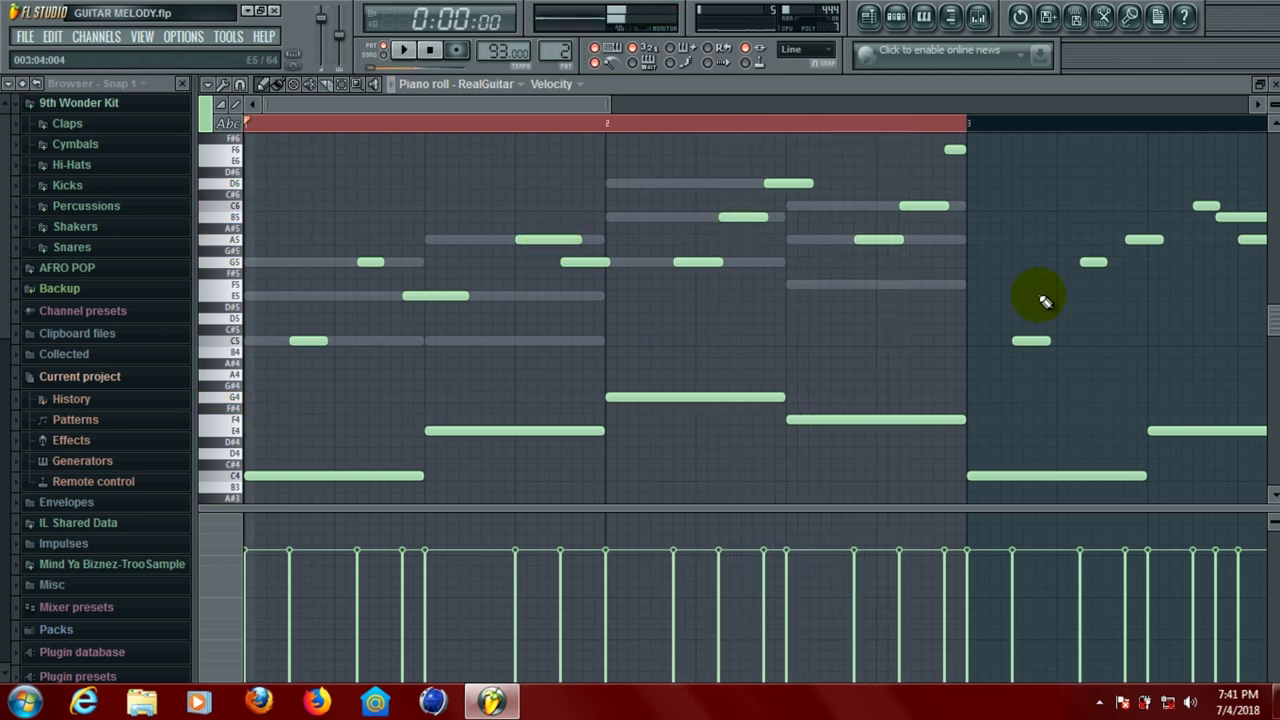
right_click(955, 150)
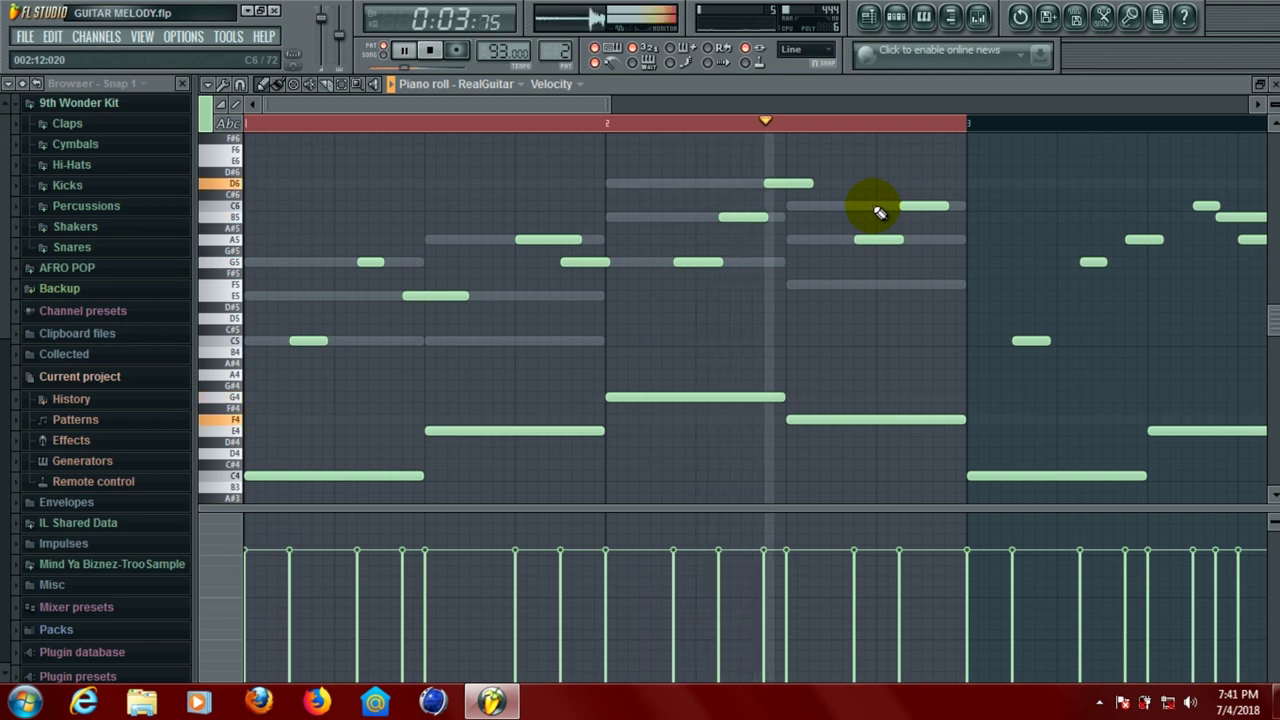
key(space)
key(space)
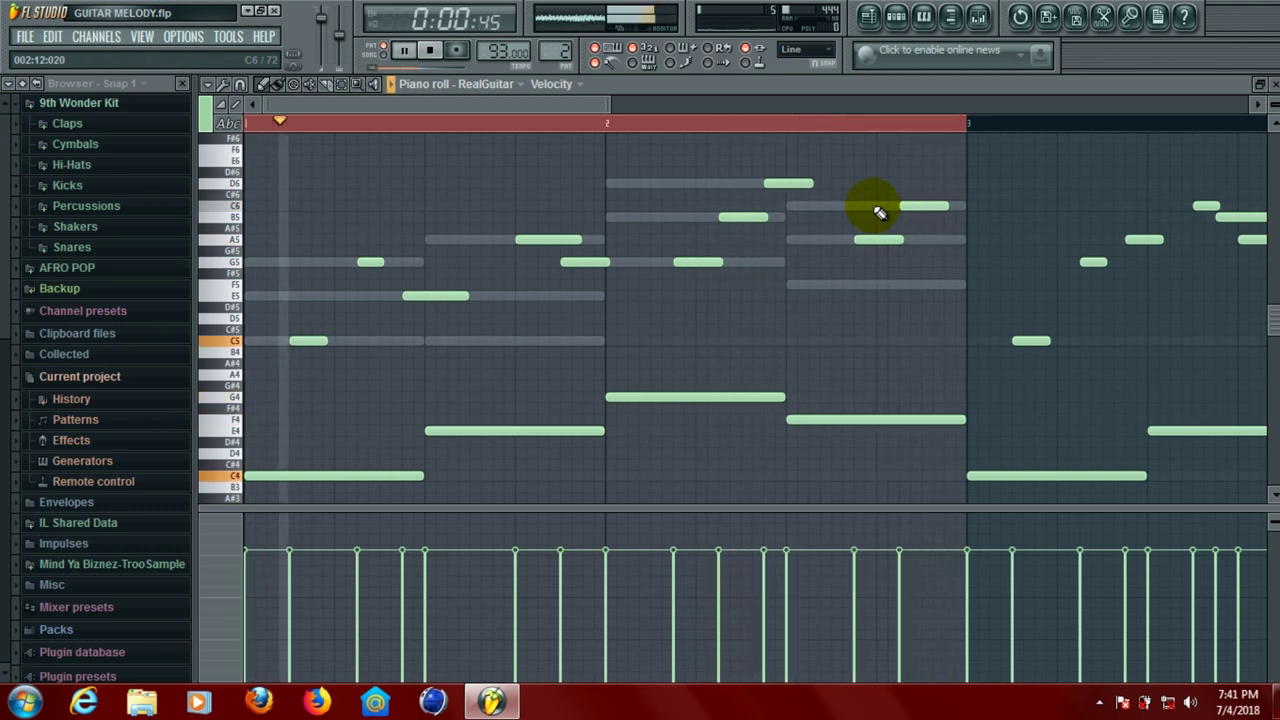
Move the C6 note near the end of bar 2 to step 15 and lower the A5 note at step 12 to F5
drag(903, 206, 938, 208)
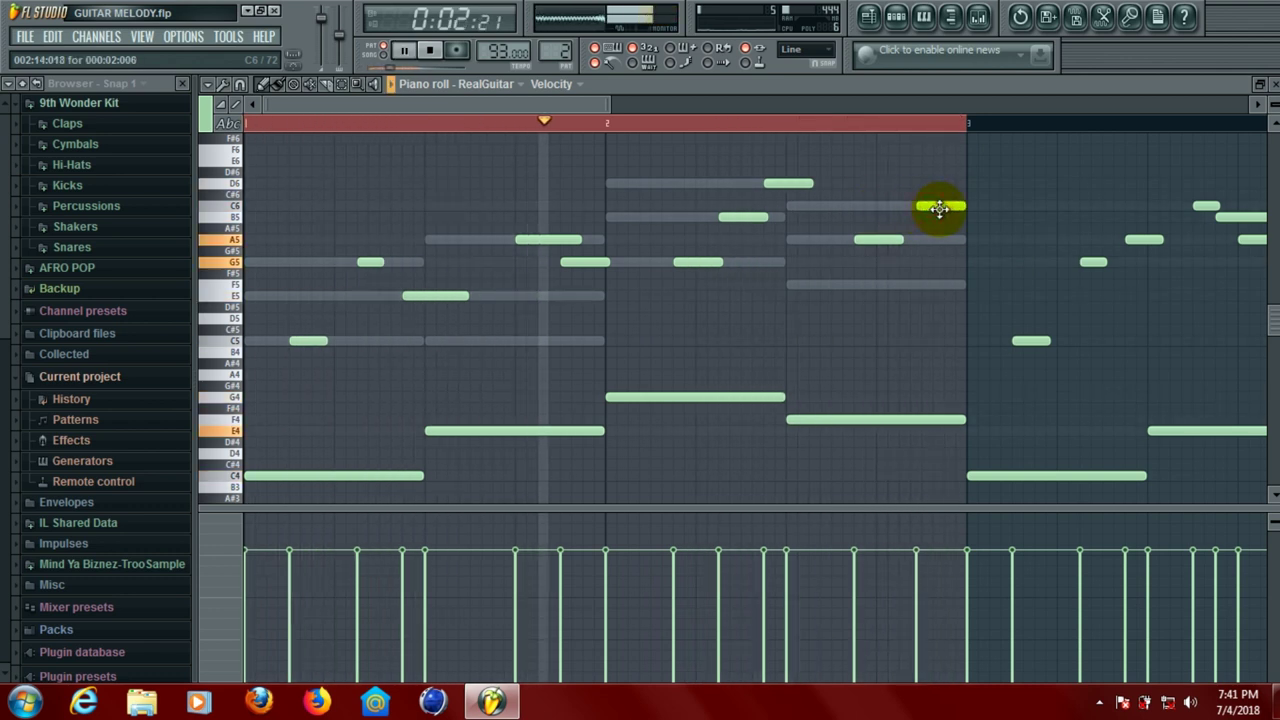
drag(865, 241, 869, 286)
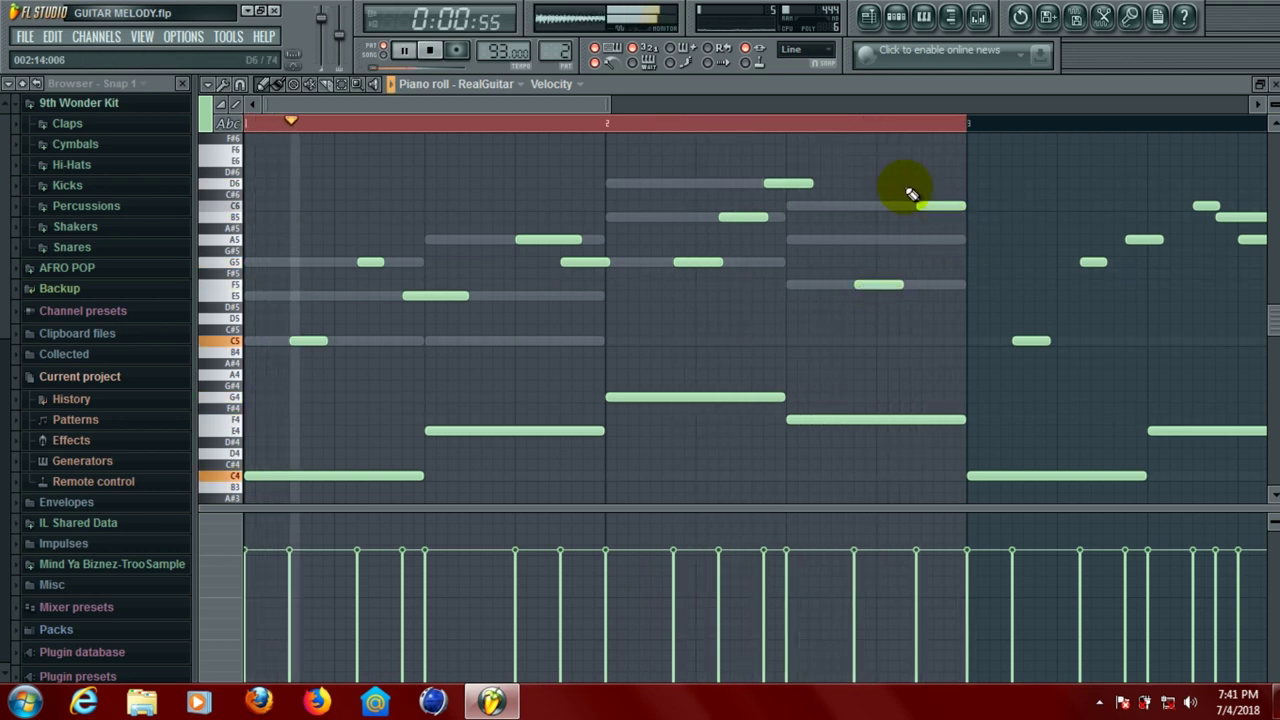
click(786, 186)
click(945, 210)
drag(948, 218, 993, 218)
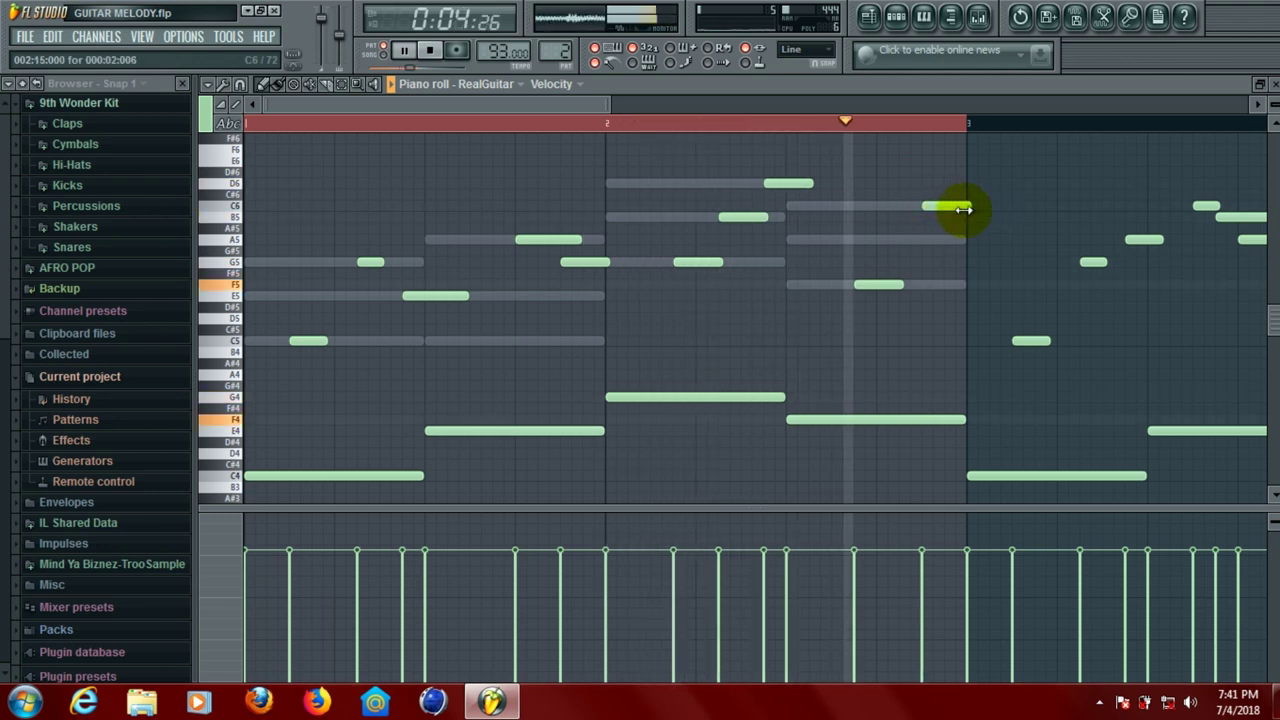
Lower the C6 note at step 15 of bar 2 to A5 and lengthen the F5 note at step 12 to 3:006
key(space)
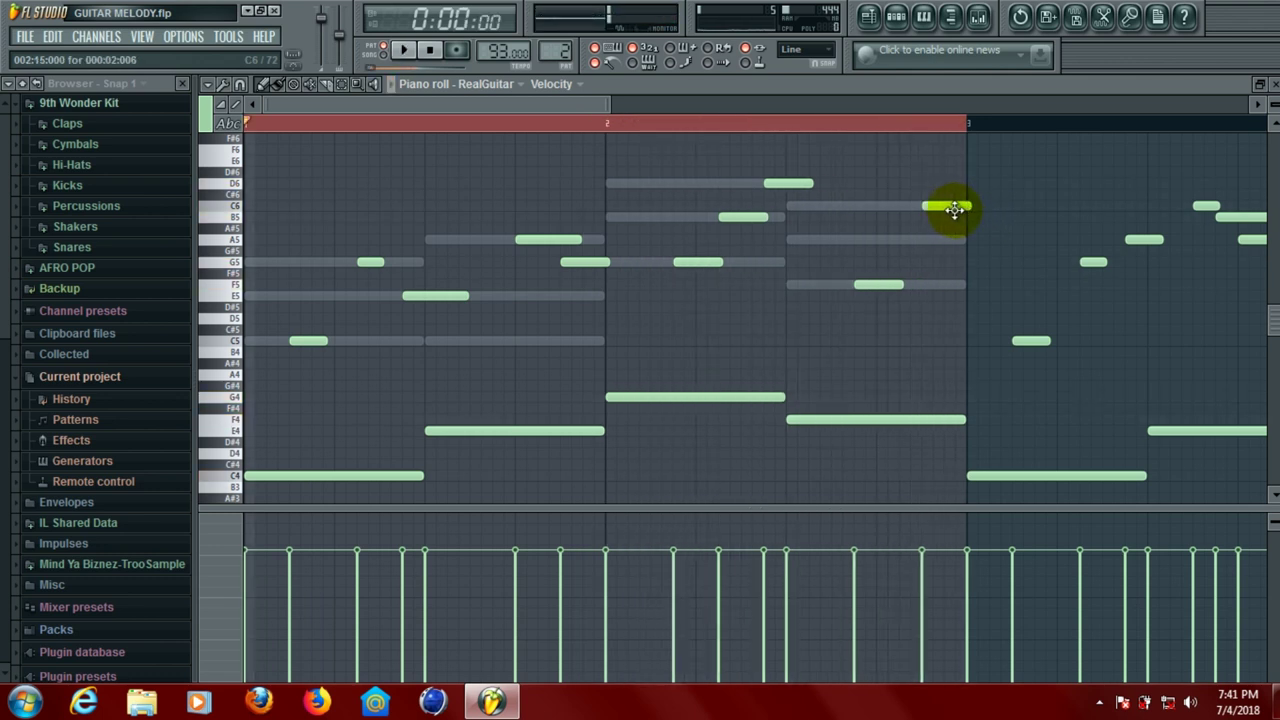
drag(954, 209, 948, 244)
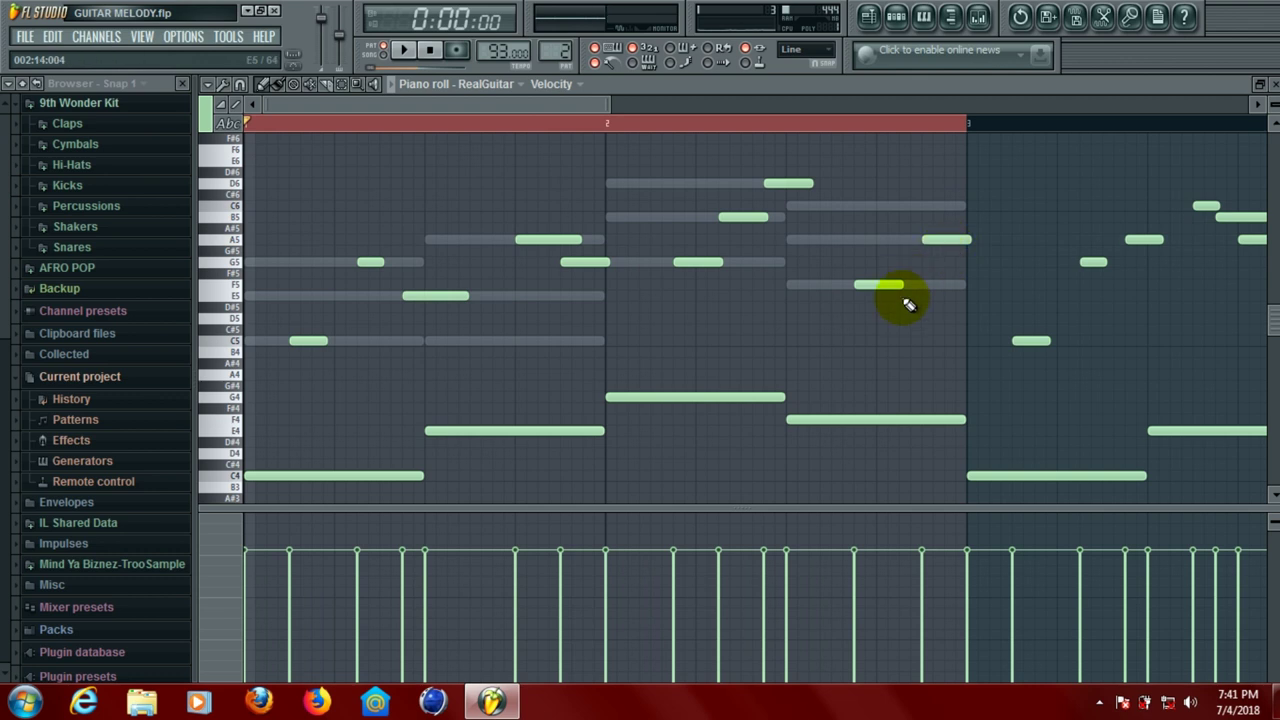
drag(901, 286, 923, 287)
key(space)
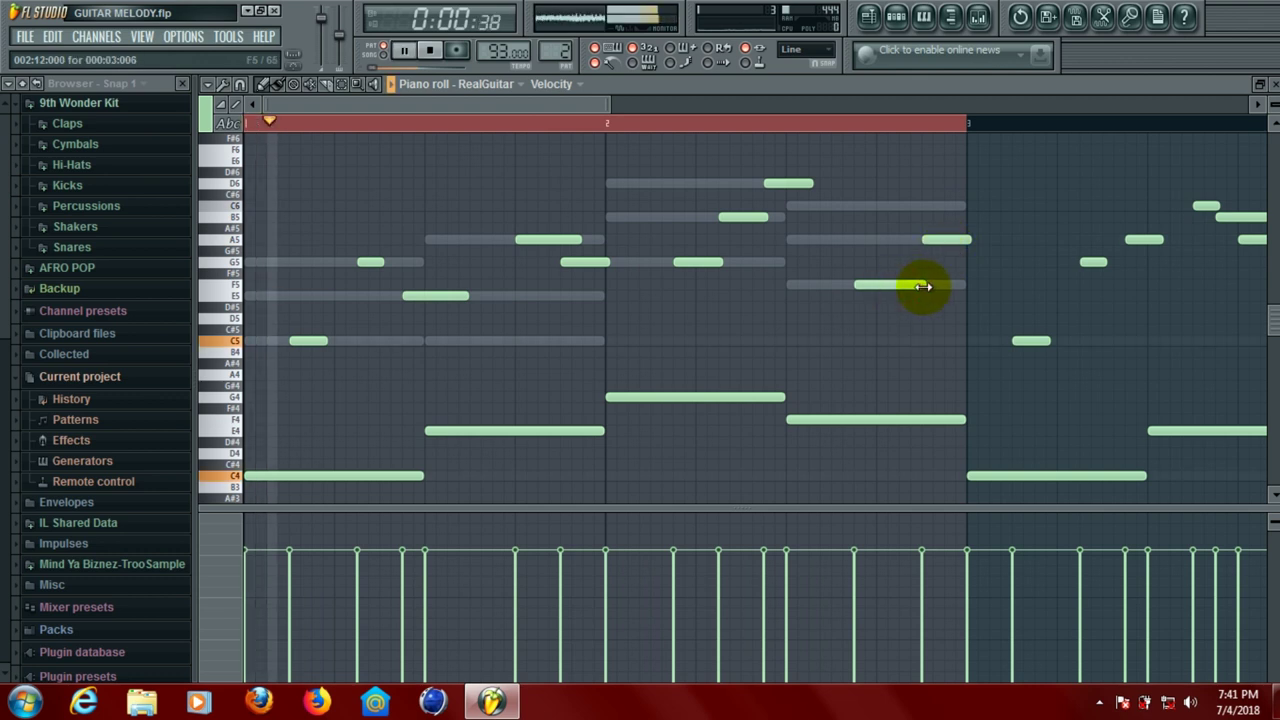
key(space)
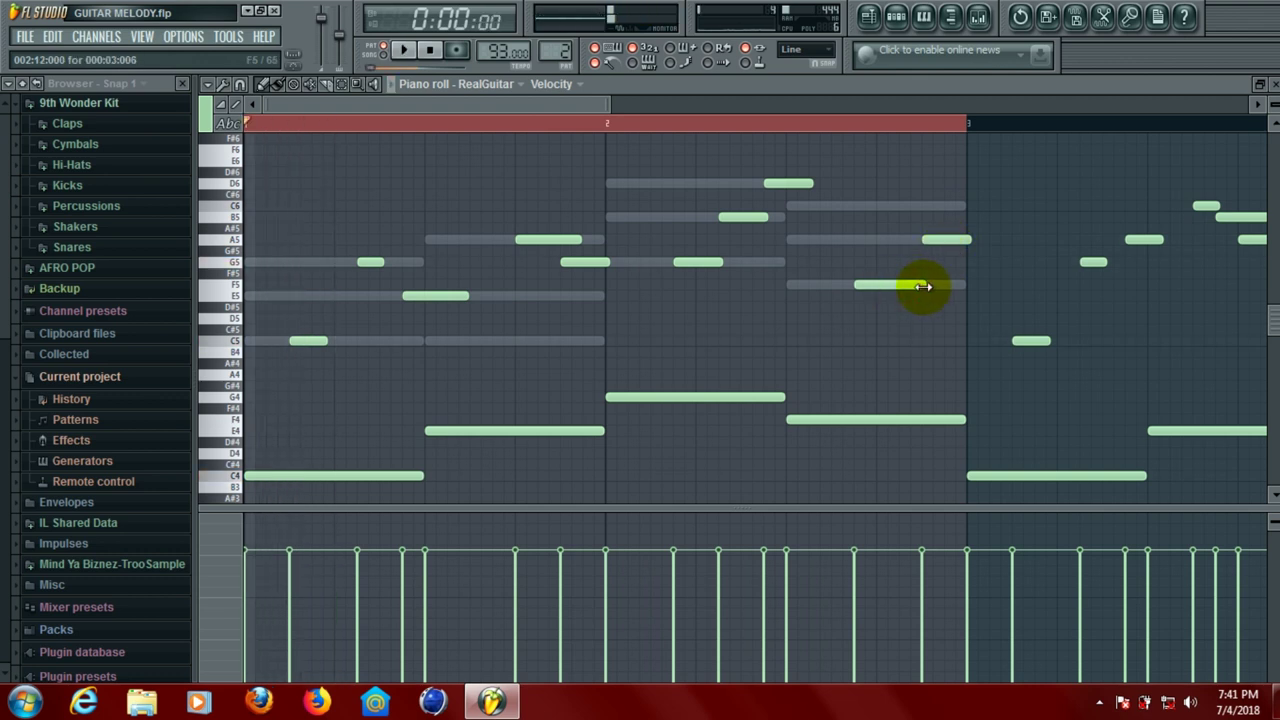
Set the audio buffer length to 6960smp (158ms) in the audio settings and close them
click(186, 37)
click(240, 108)
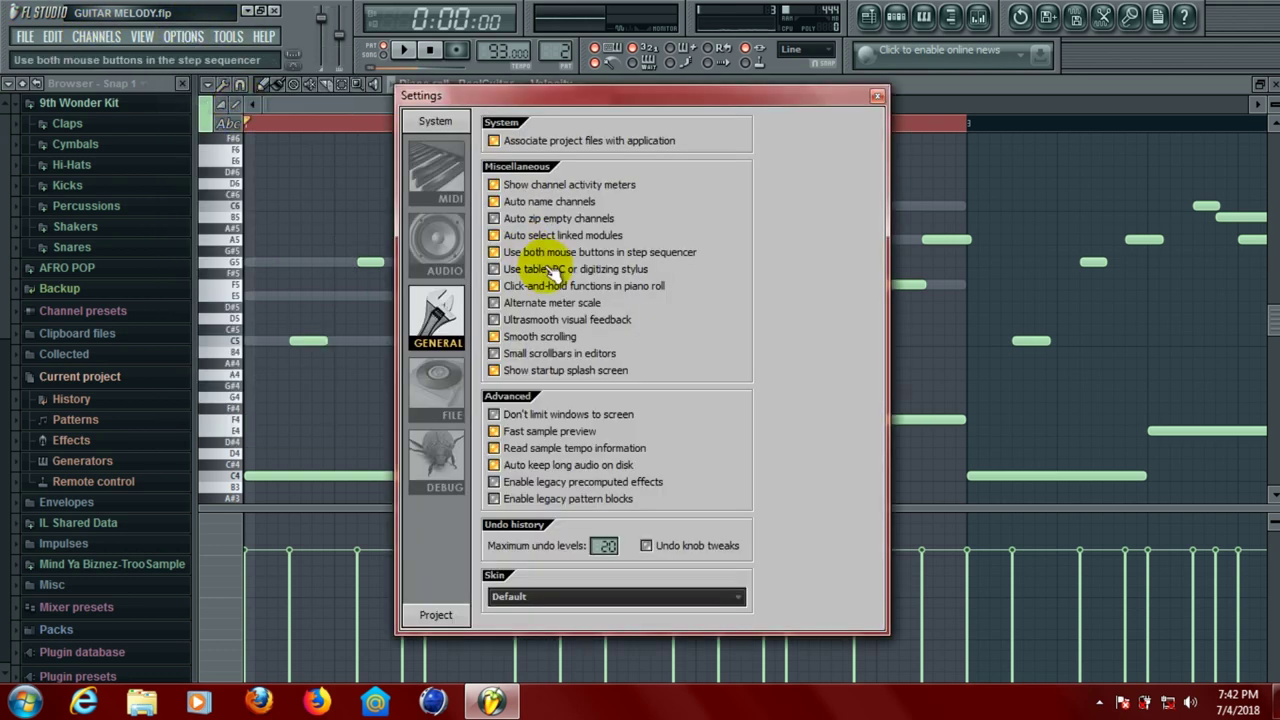
click(450, 242)
mouse_move(608, 270)
mouse_down()
mouse_move(643, 271)
mouse_move(606, 274)
mouse_move(623, 270)
mouse_up()
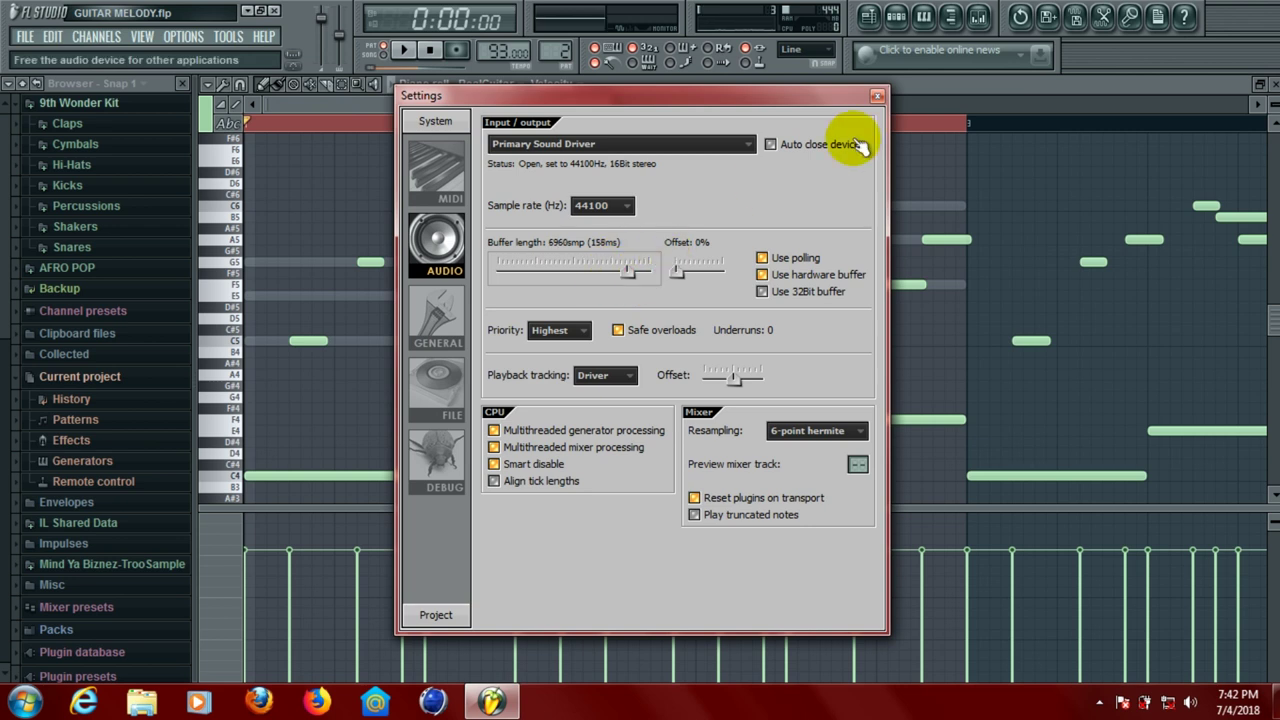
click(877, 96)
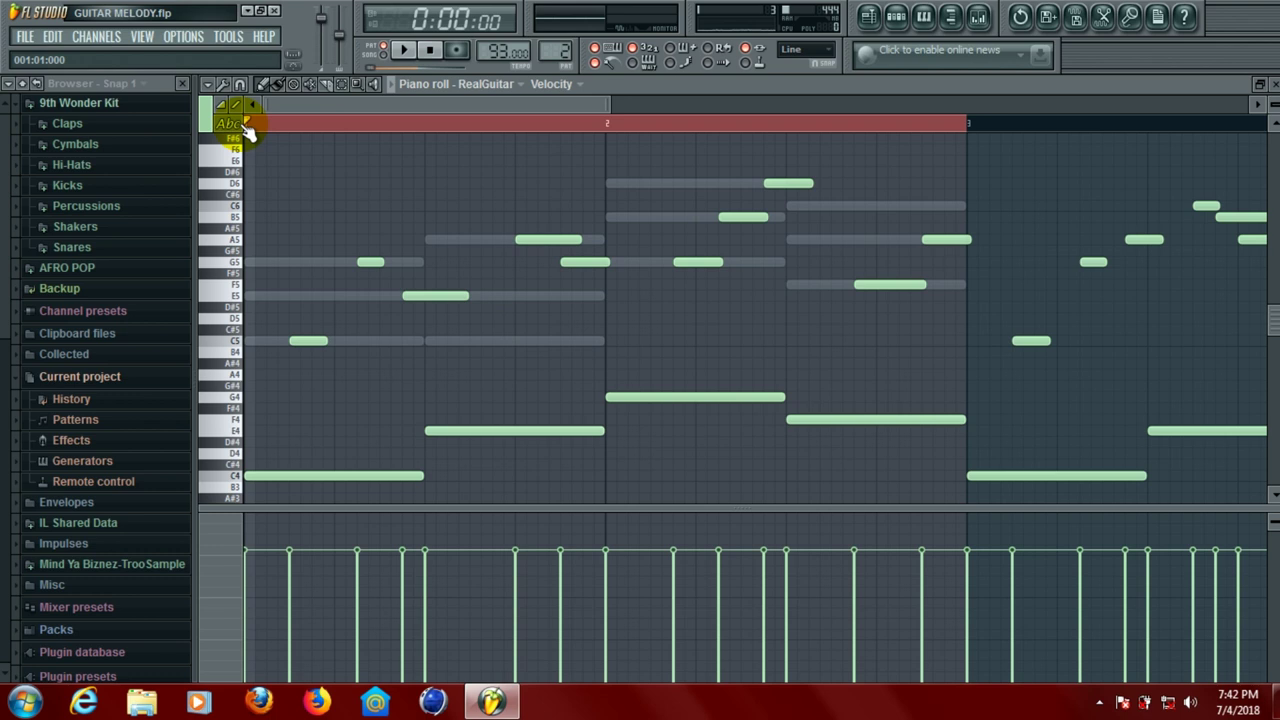
Clear the time selection over the first two bars and save the project
key(space)
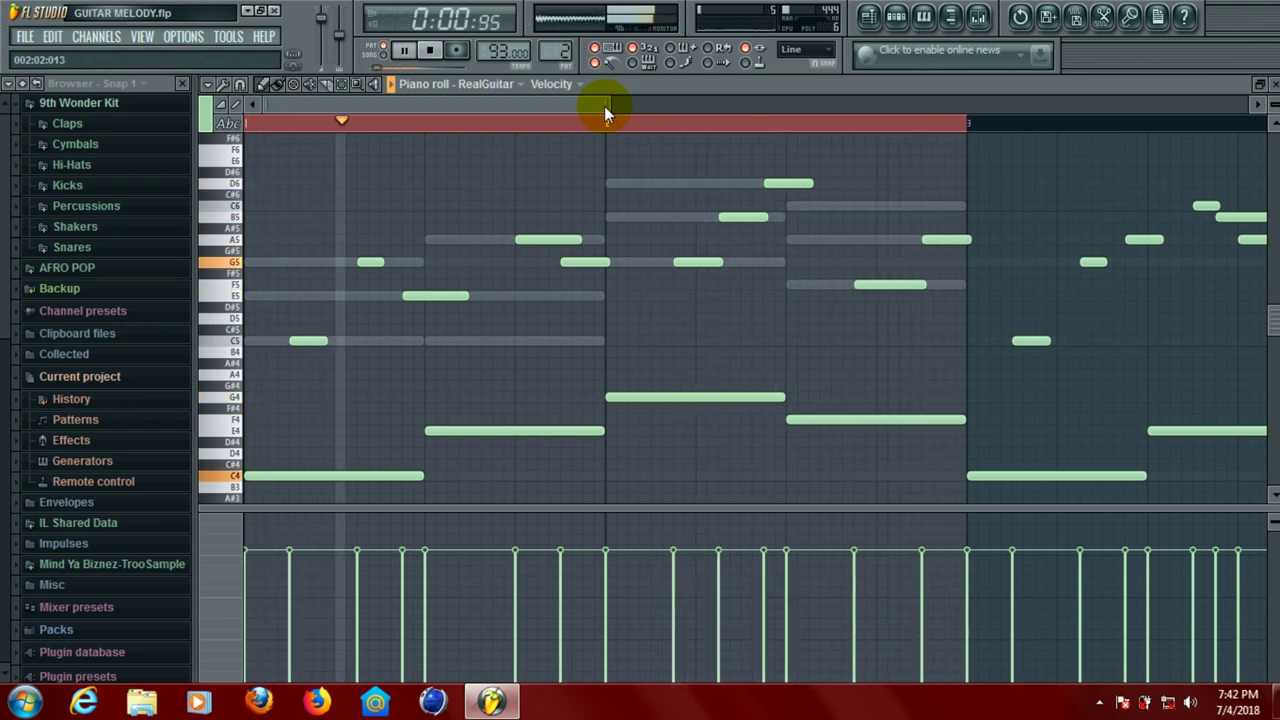
key(space)
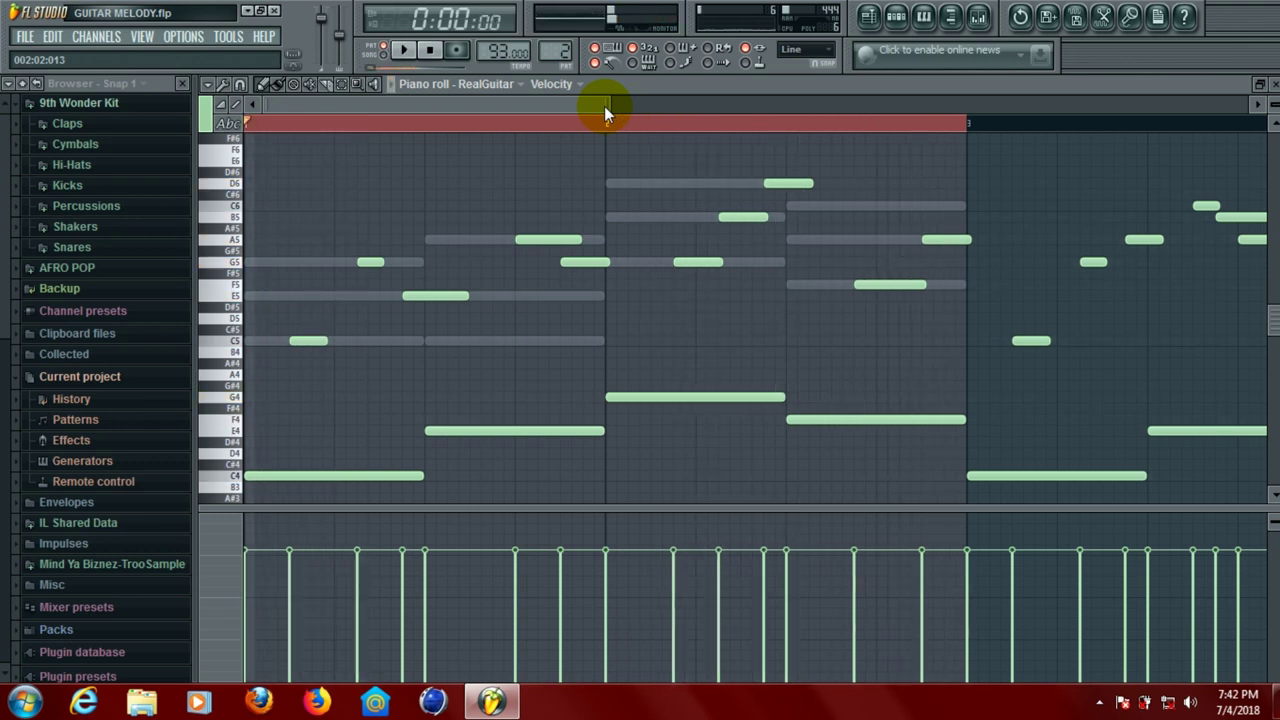
click(258, 124)
key(ctrl+s)
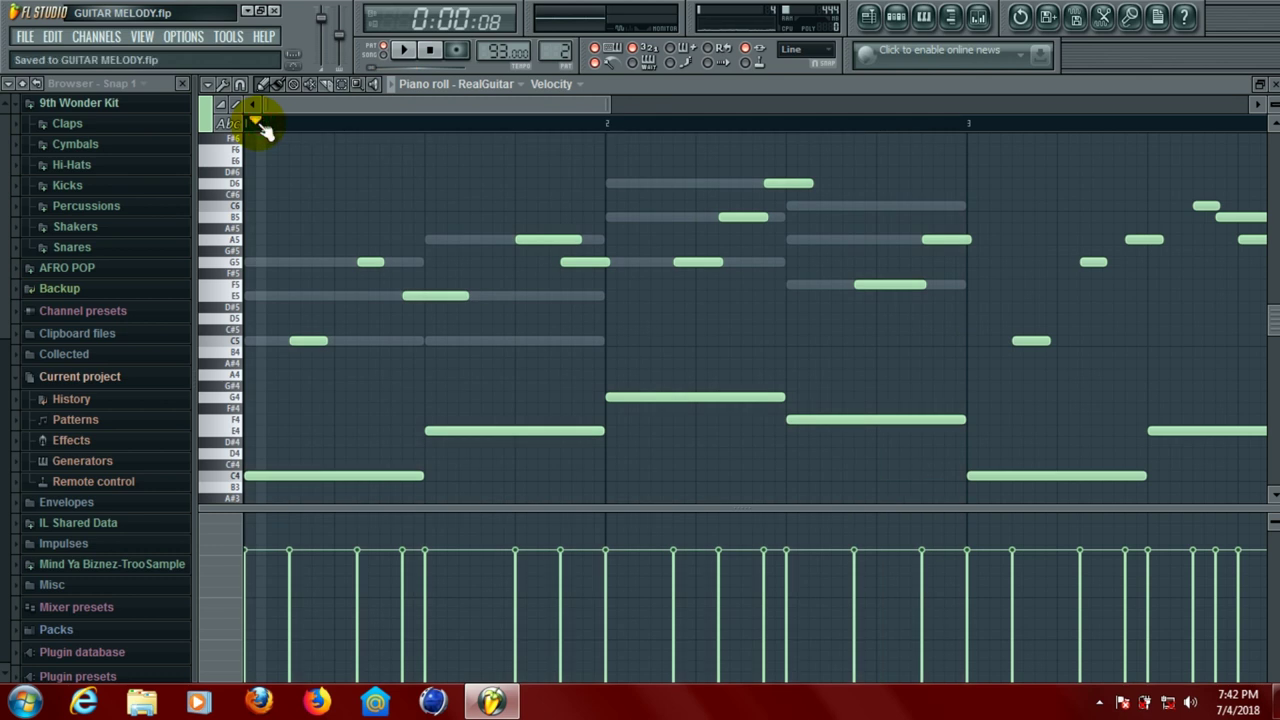
drag(608, 104, 837, 123)
key(ctrl+s)
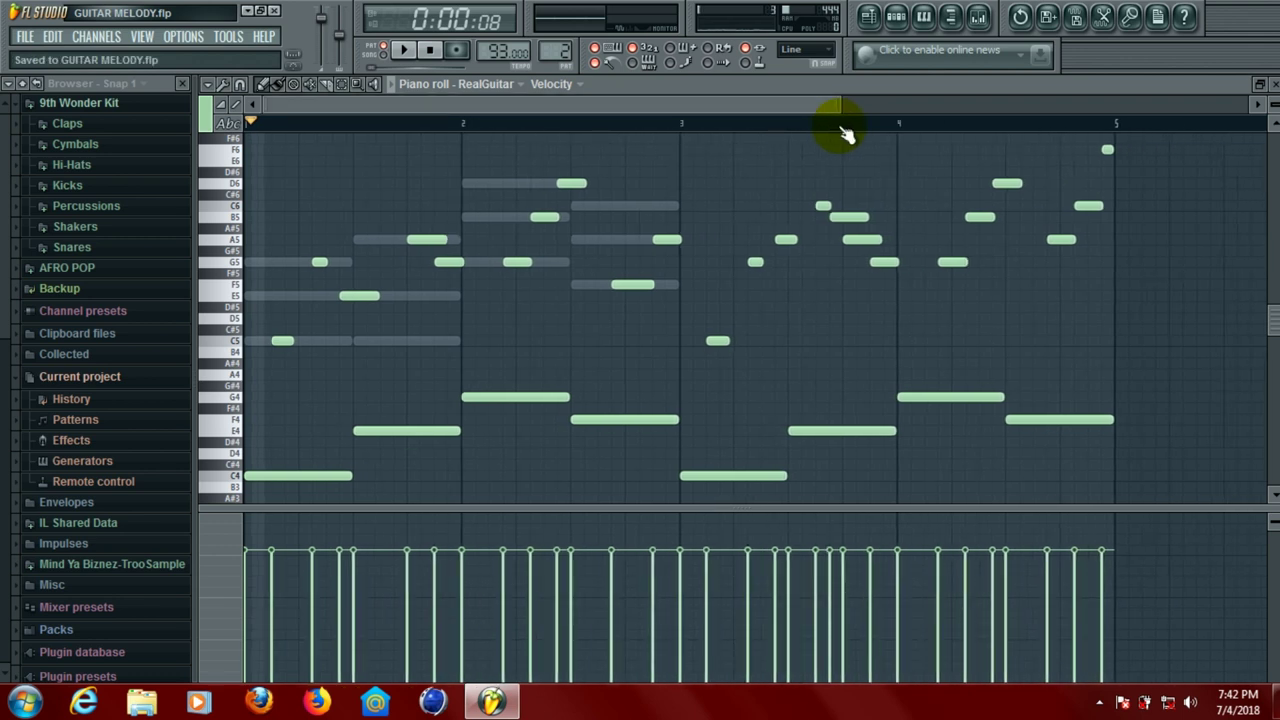
Play the full four-bar RealGuitar pattern through from the start
key(space)
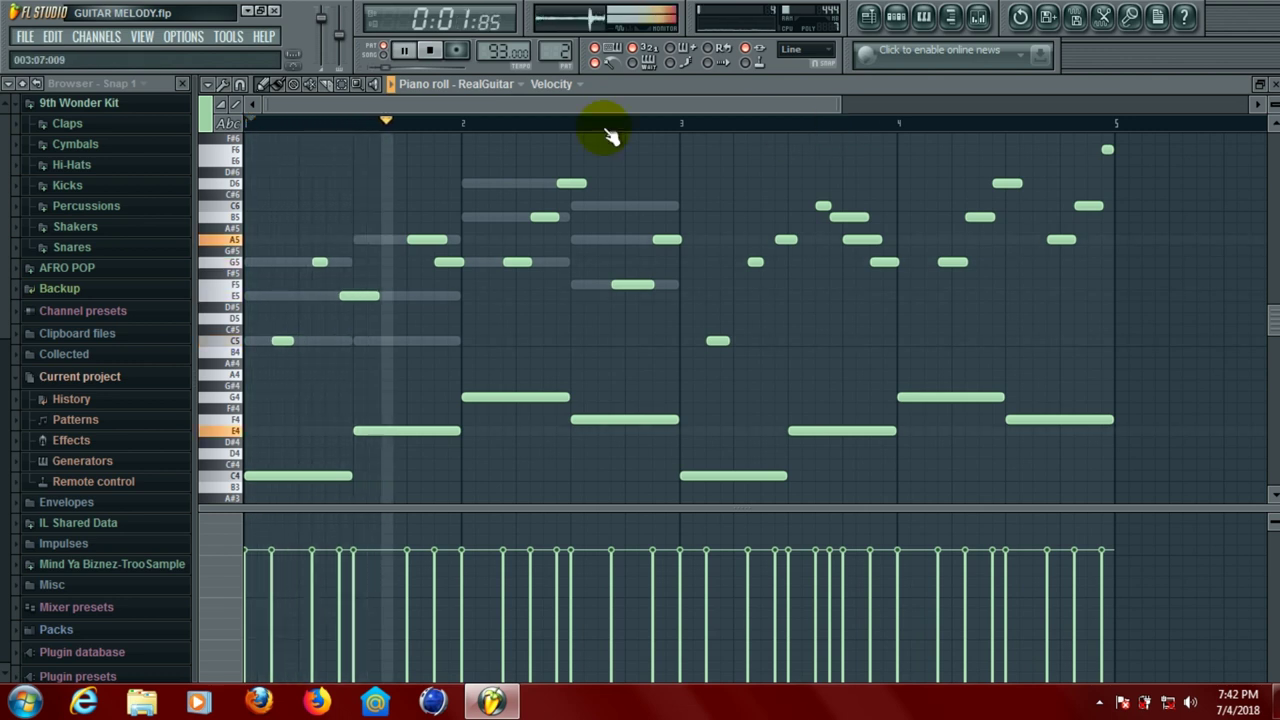
click(386, 55)
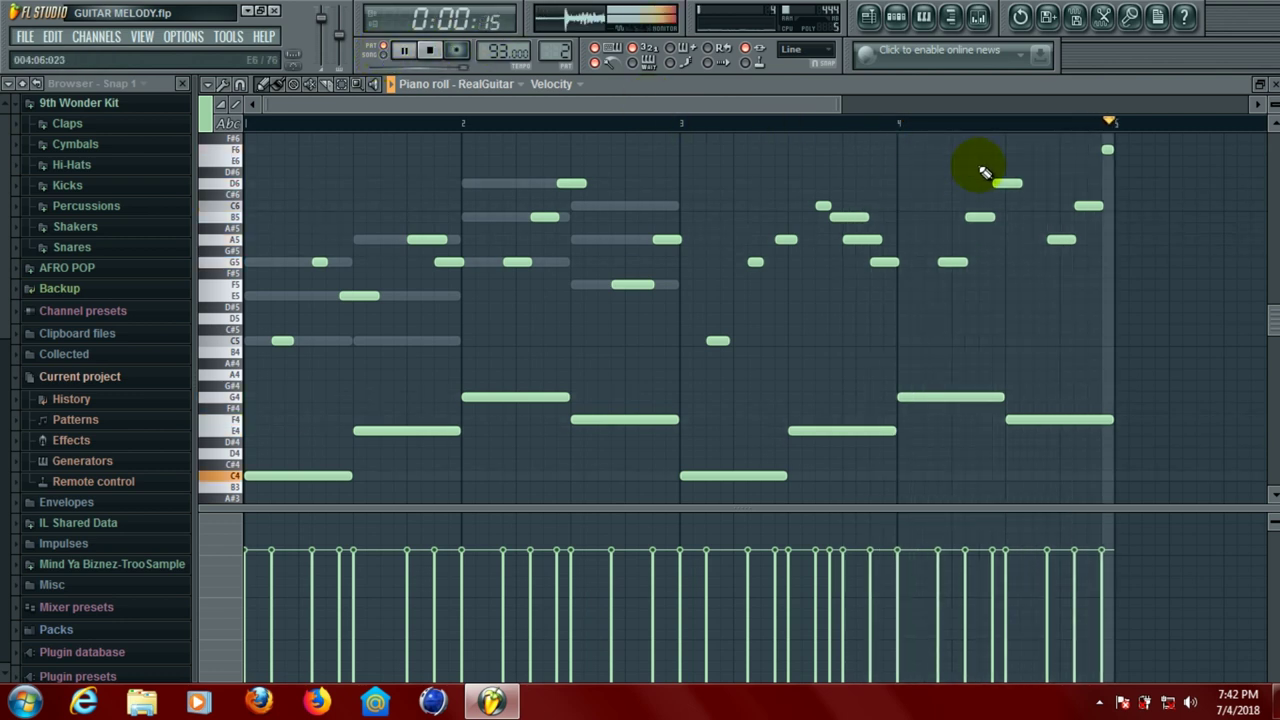
key(space)
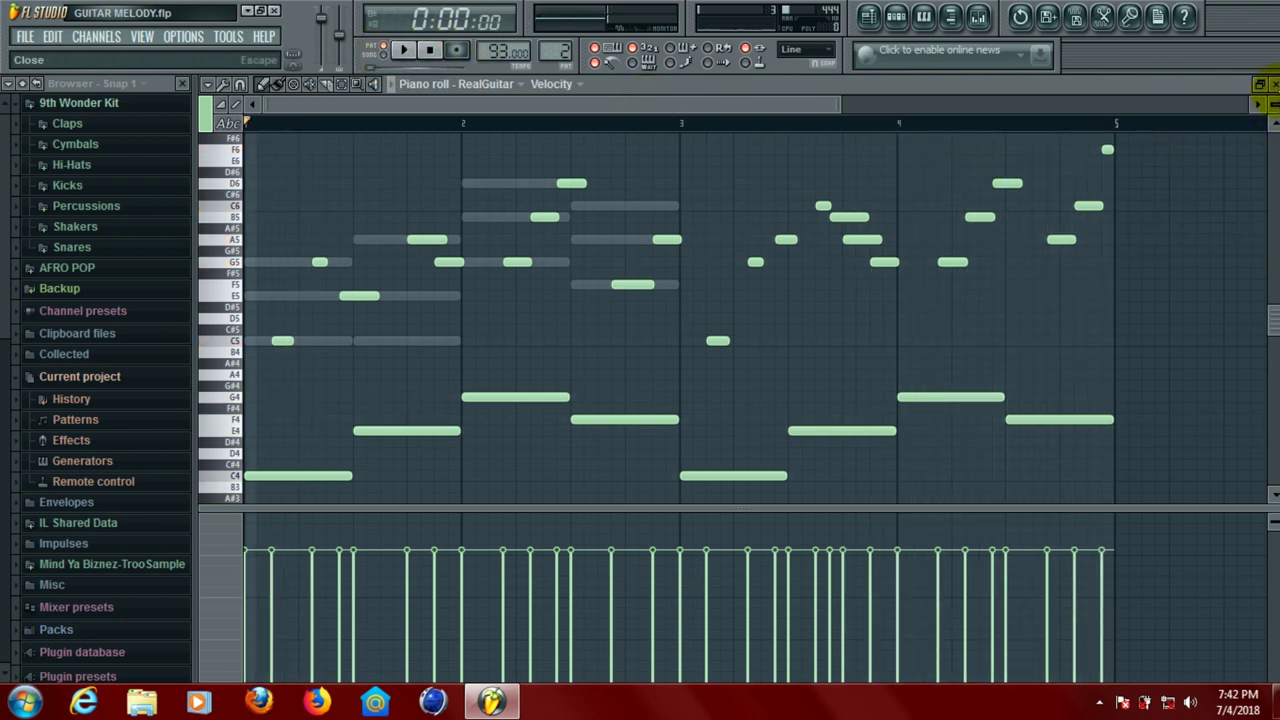
Close the RealGuitar piano roll and the Purity plugin window, and split Pattern 2 by channel
click(1275, 85)
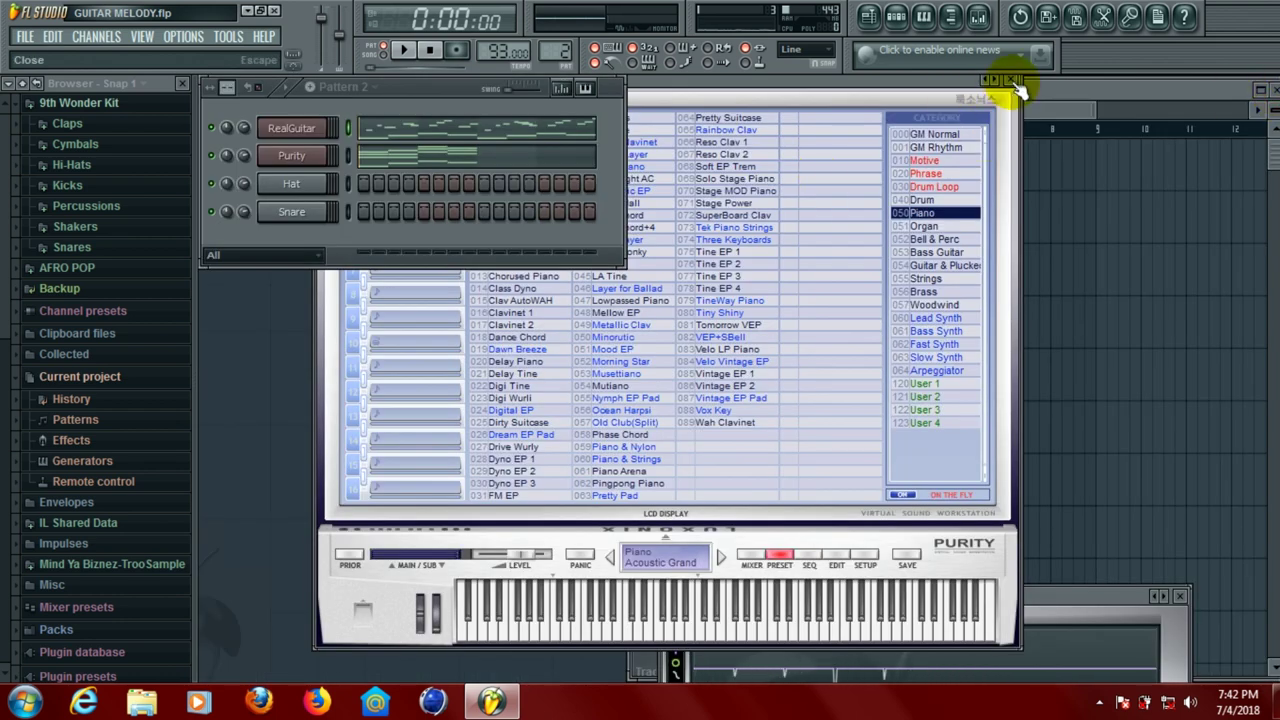
click(1011, 81)
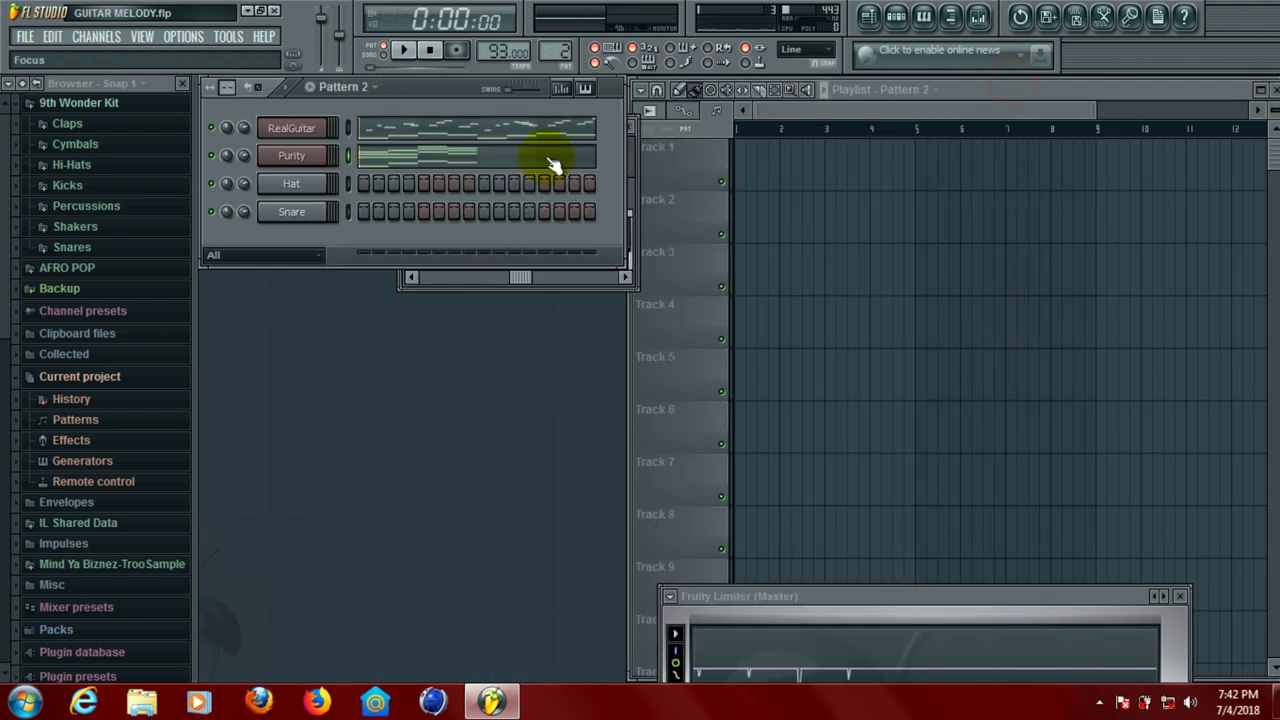
click(559, 50)
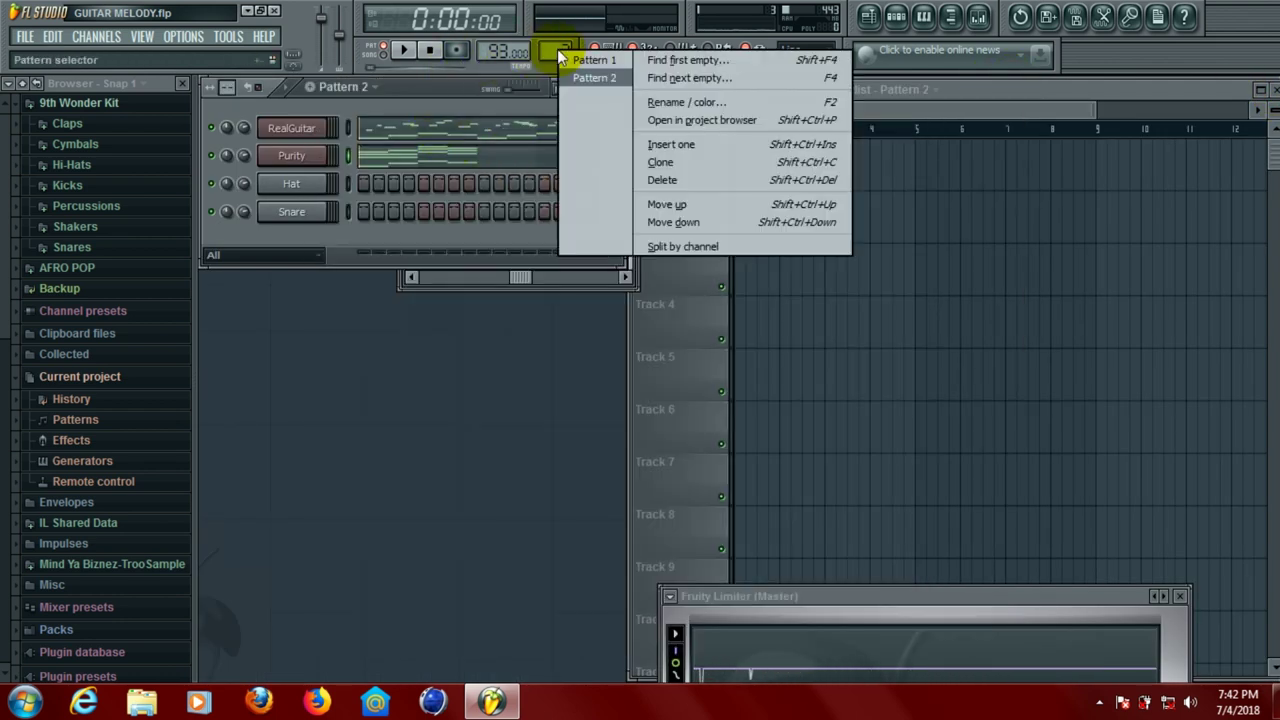
click(663, 247)
Place the RealGuitar pattern on Track 1 at bar 1 and the Purity pattern on Track 2 at bars 1 and 3
click(740, 153)
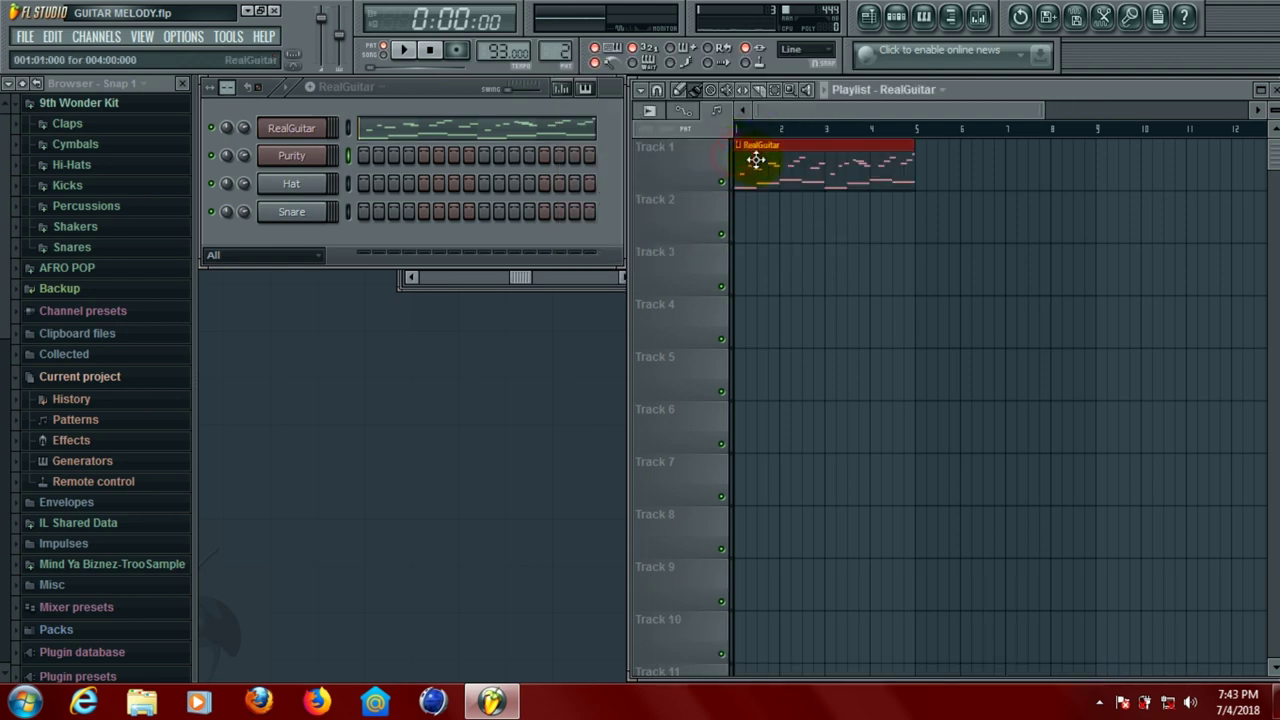
scroll(553, 35, up, 1)
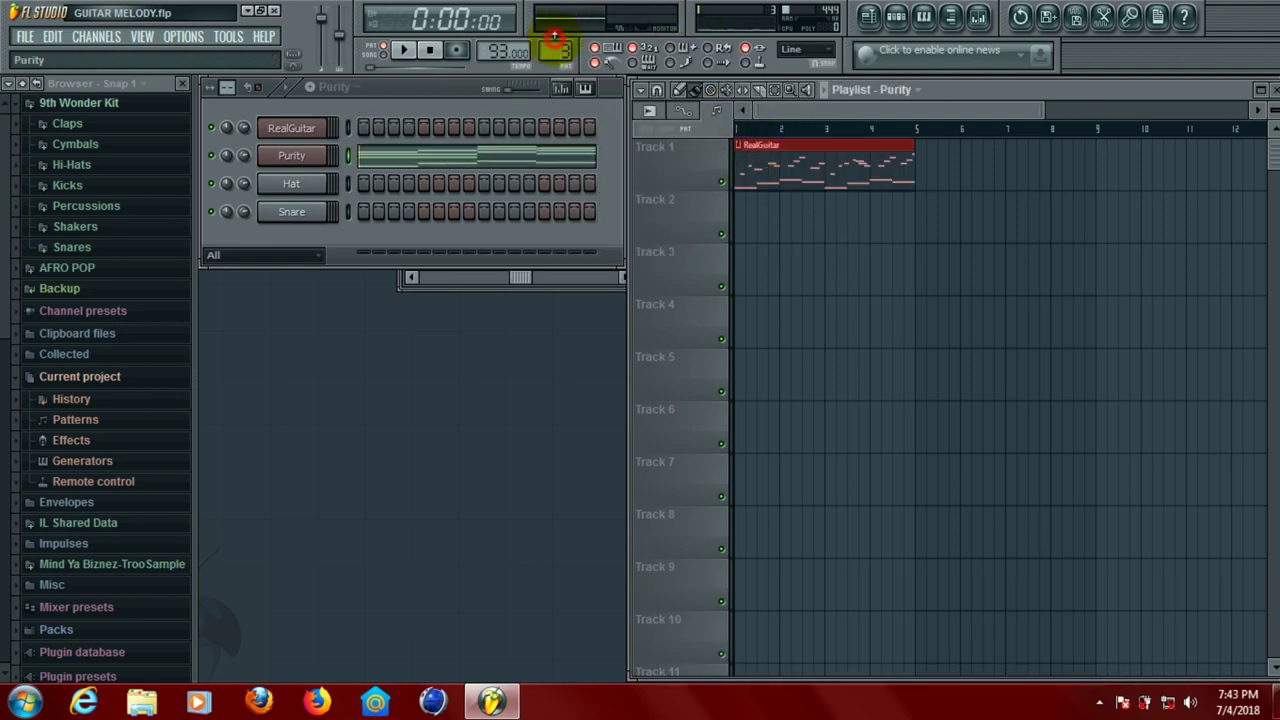
click(742, 206)
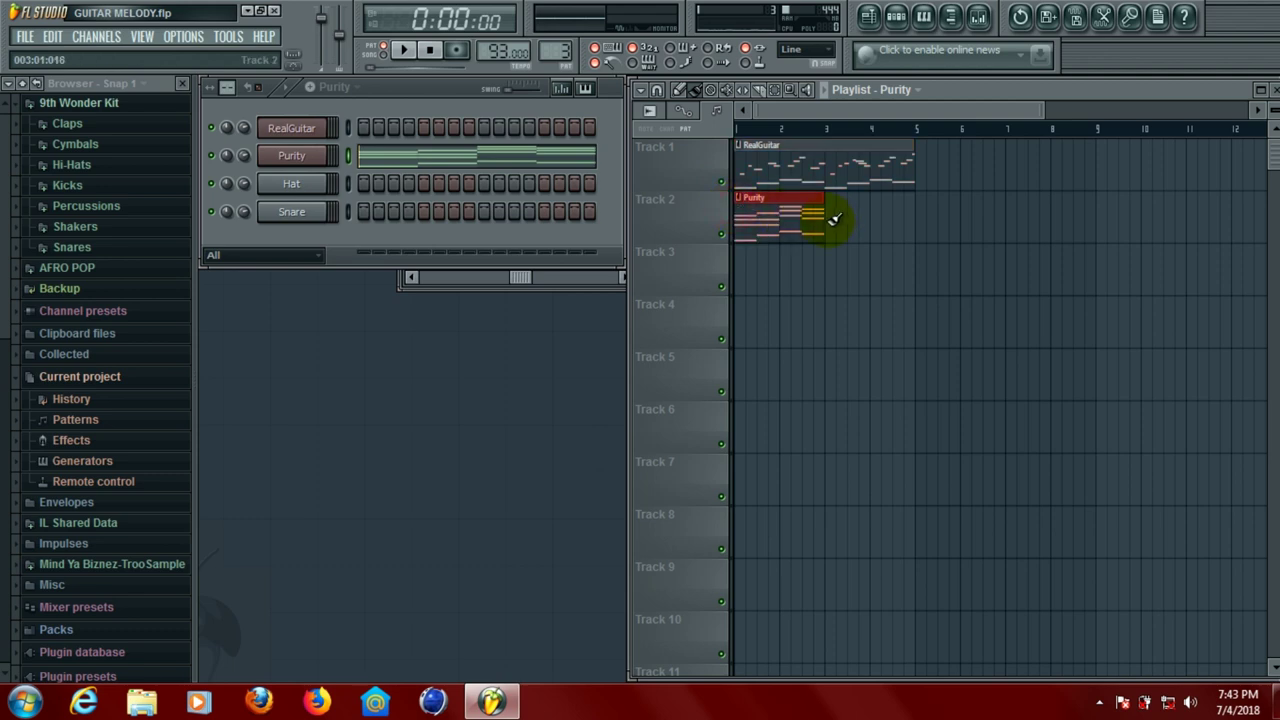
click(829, 218)
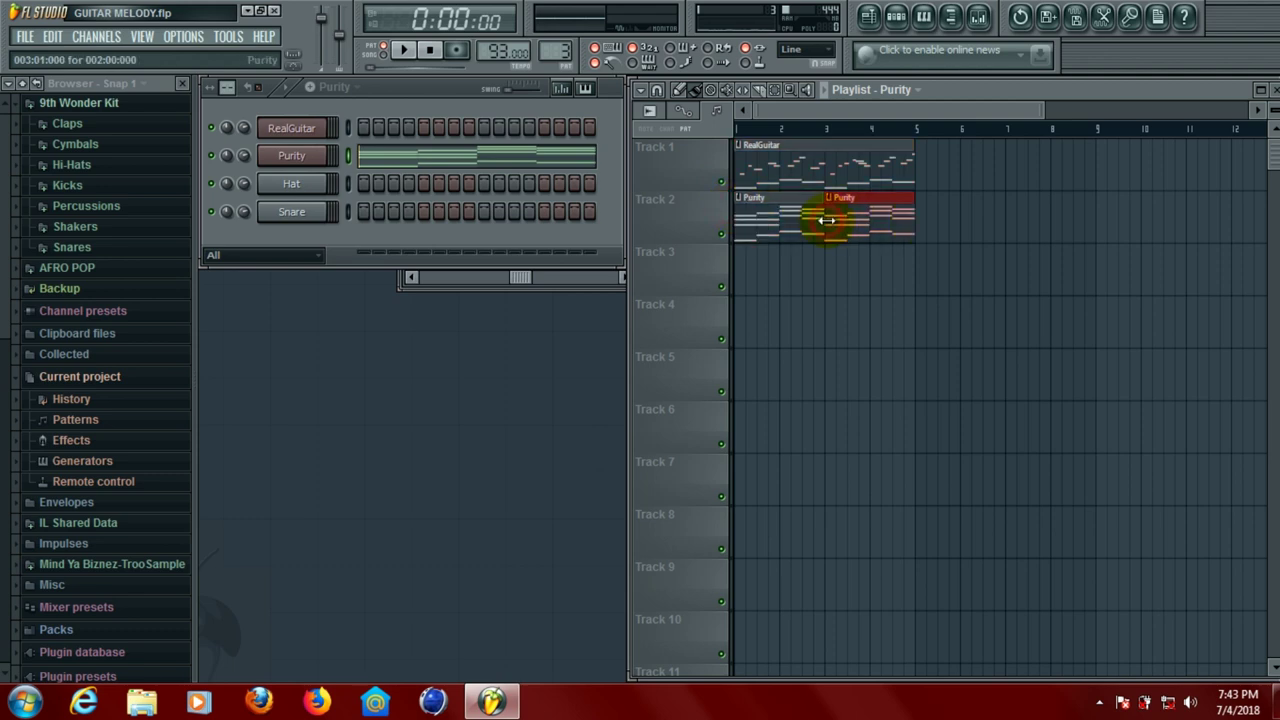
Play the four-bar playlist arrangement in song mode, stop playback and save the project
click(382, 55)
click(405, 56)
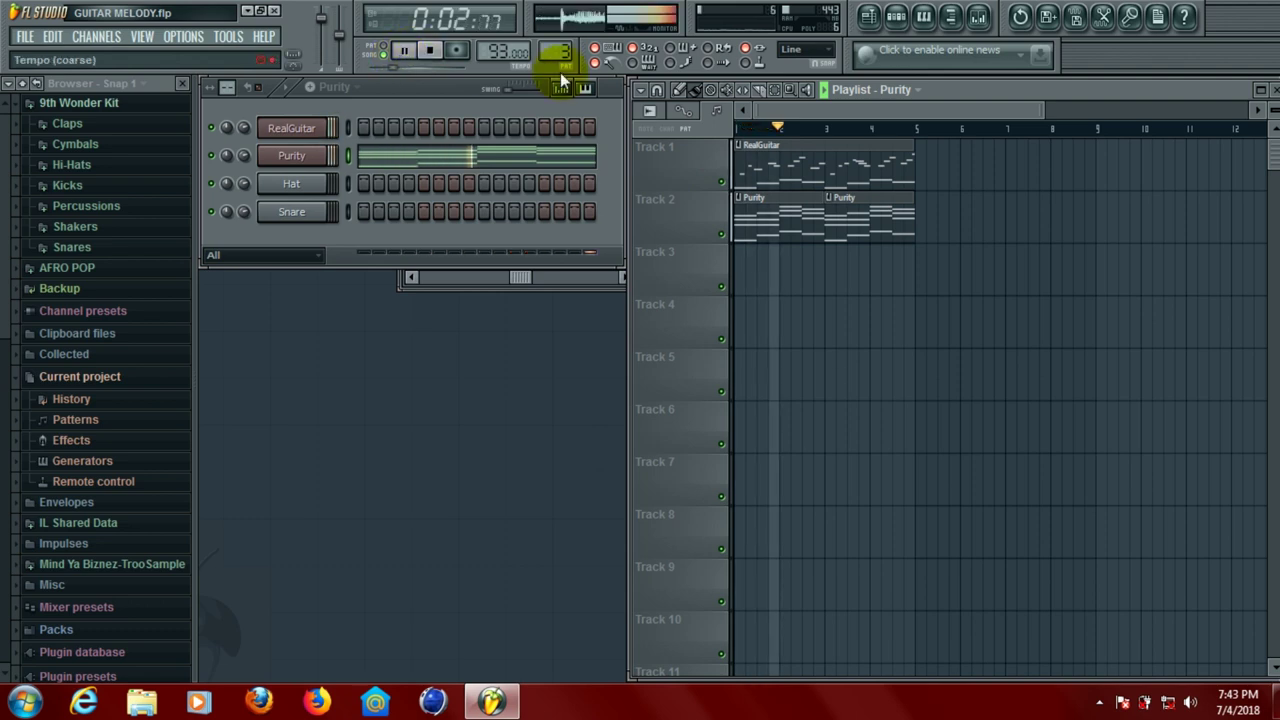
click(601, 63)
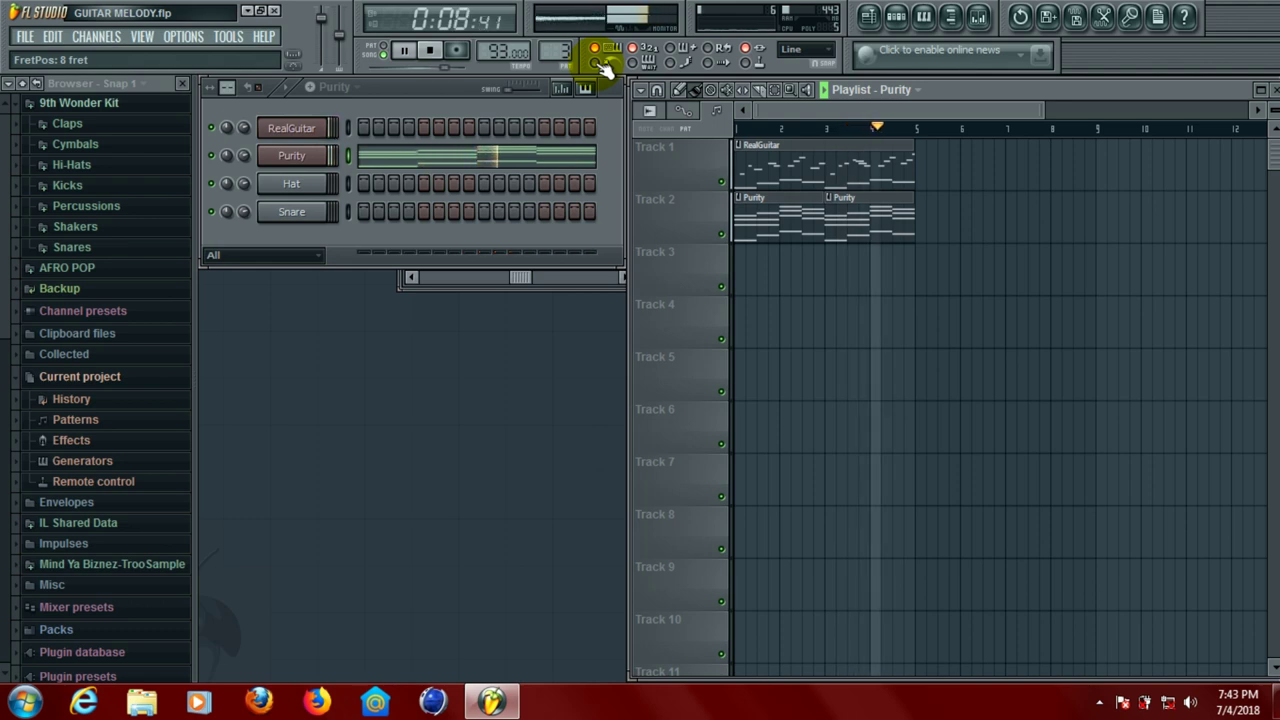
key(space)
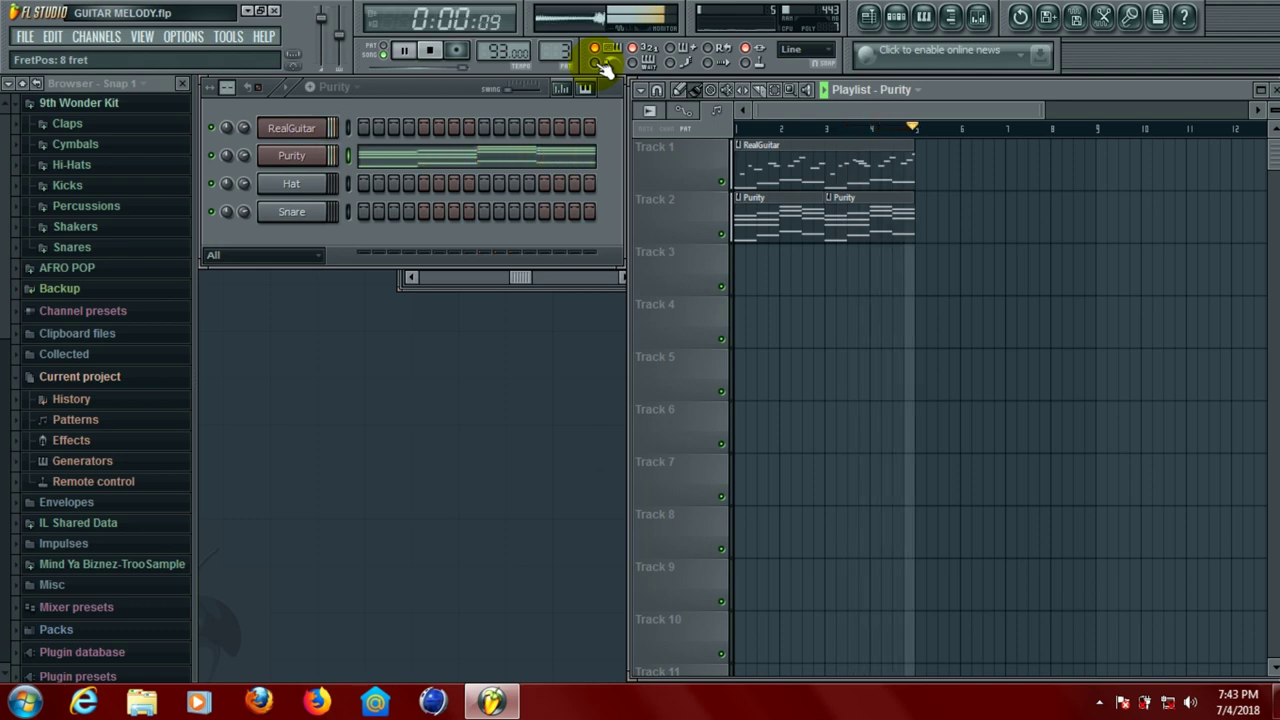
key(ctrl+s)
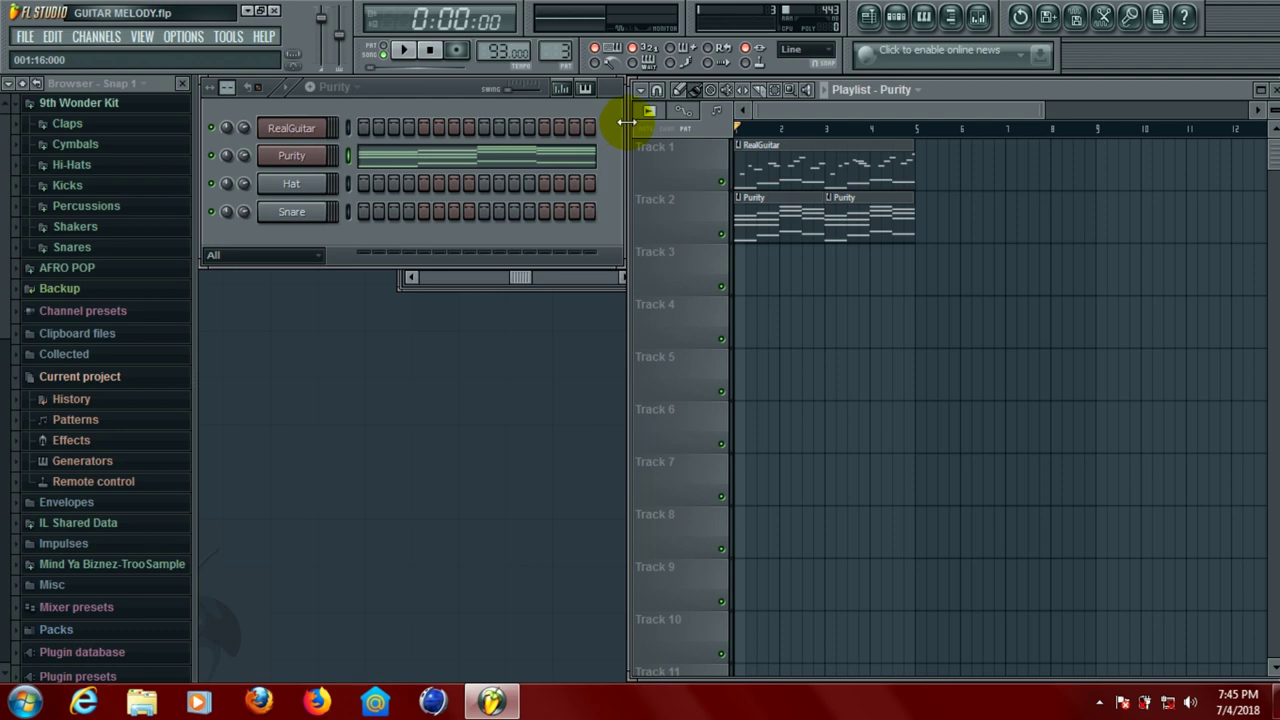
mouse_move(627, 121)
mouse_down()
mouse_move(645, 115)
mouse_move(626, 121)
mouse_up()
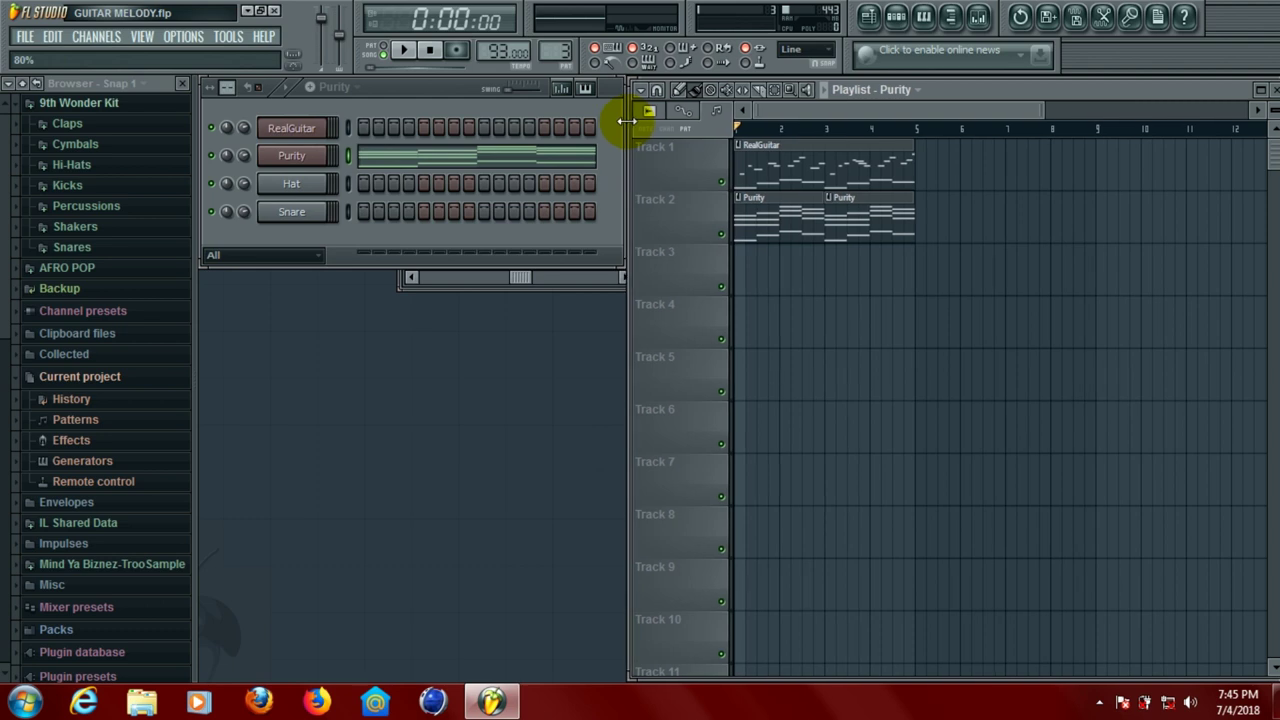